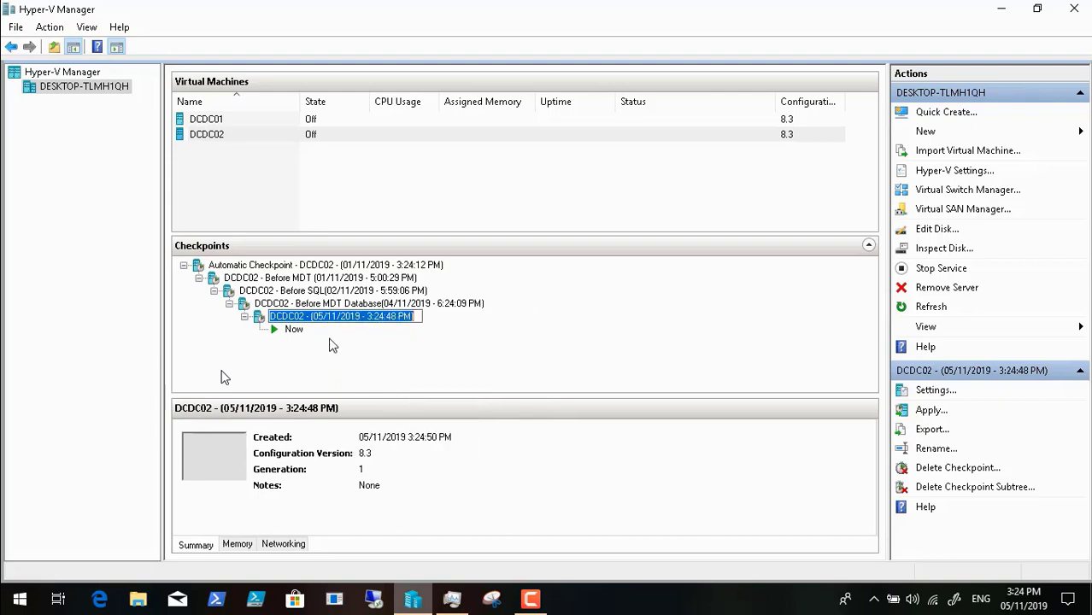
Step: Rename the newest DCDC02 checkpoint to "DCDC02 - Before MDT Database Setup(05/11/2019 - 3:24:48 PM)"
click(313, 318)
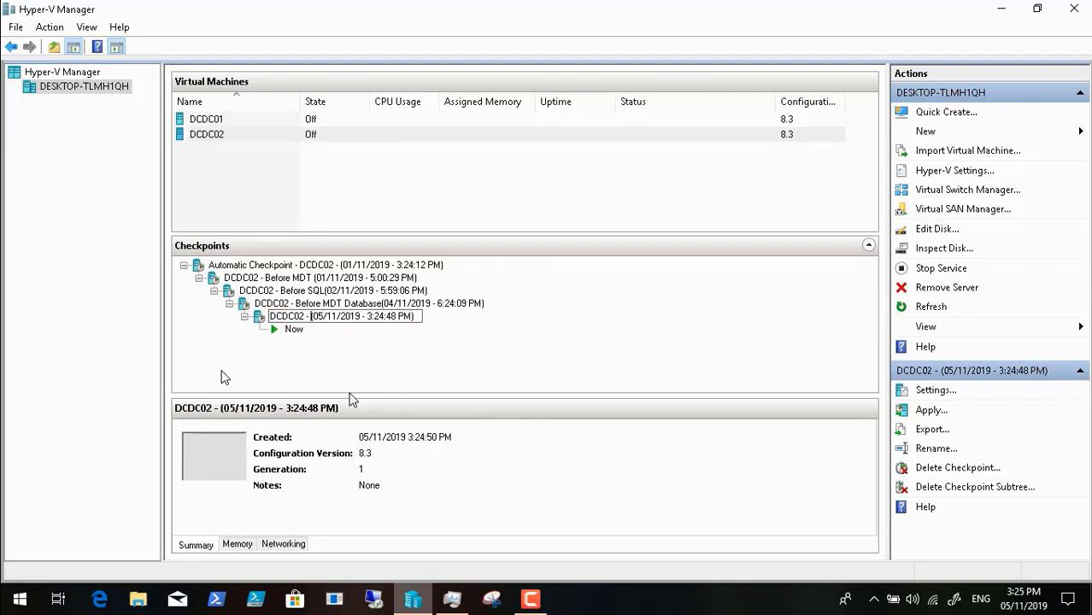
text(Be)
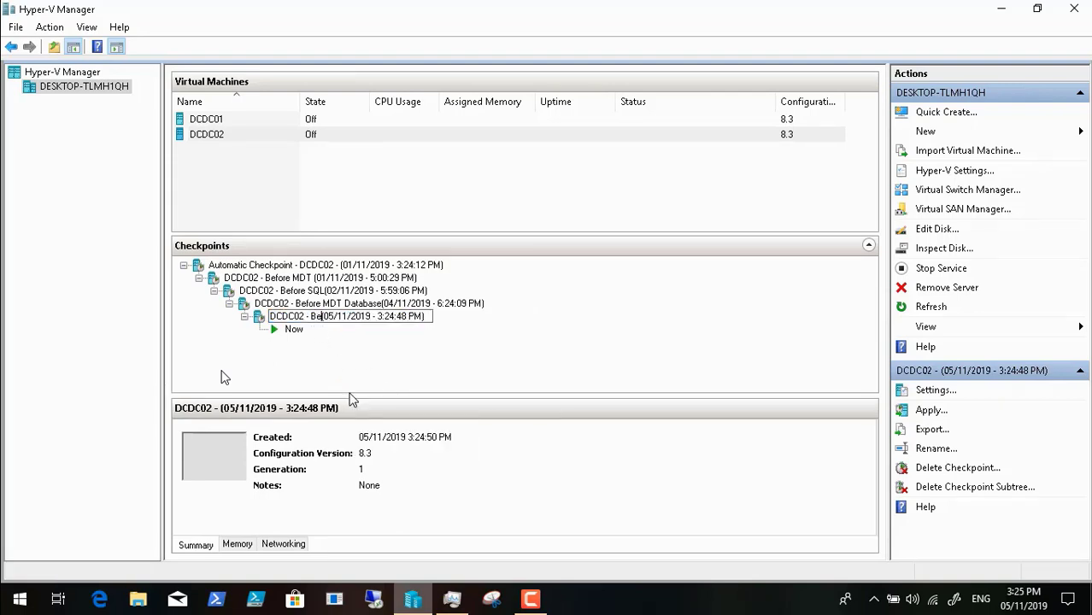
text(fore M)
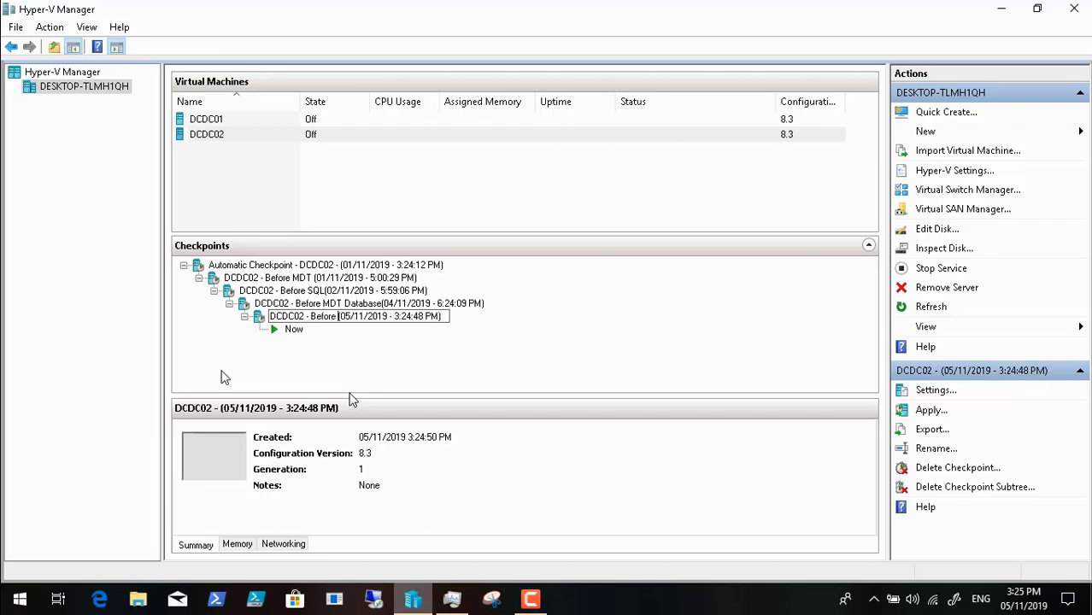
text(DT Database Setup)
key(Return)
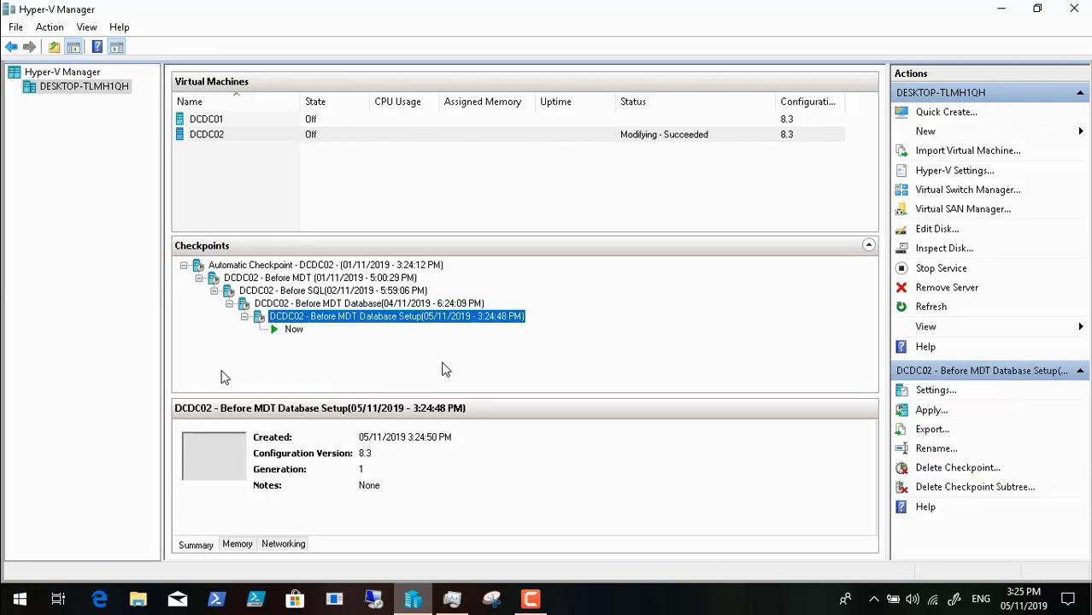
Step: Start the DCDC01 virtual machine
click(300, 134)
click(301, 123)
right_click(301, 123)
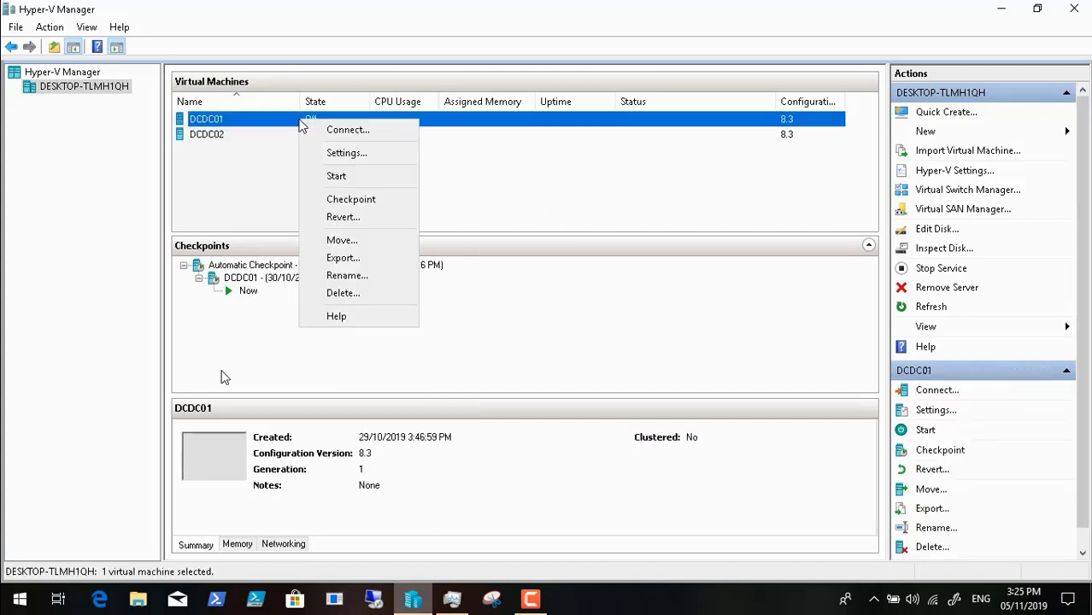
click(338, 177)
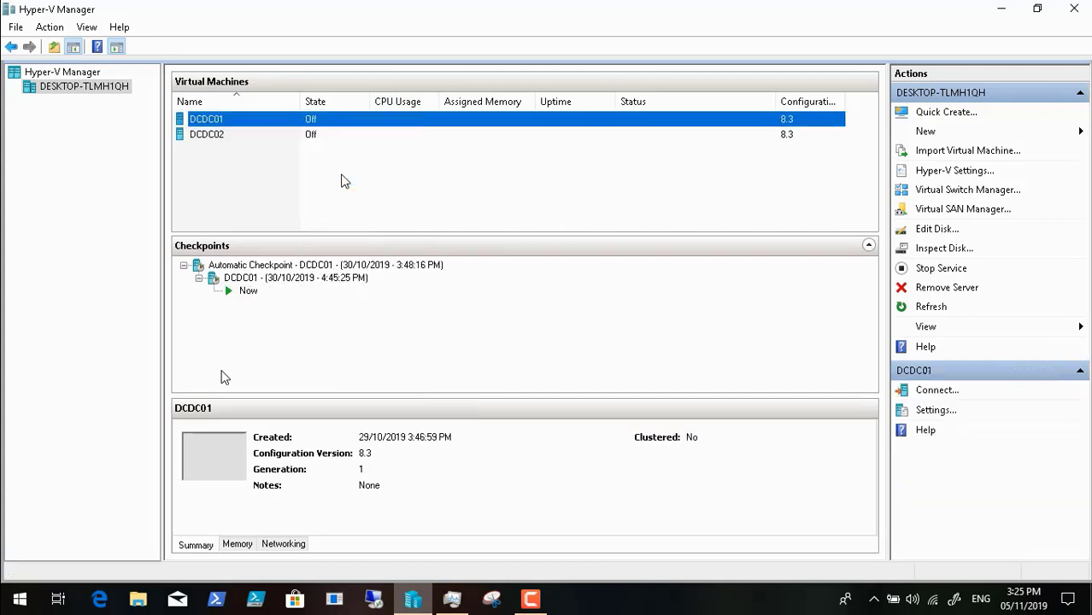
Step: Open MDT Database.pdf from the MDT ScreenShots folder on the desktop
click(1000, 8)
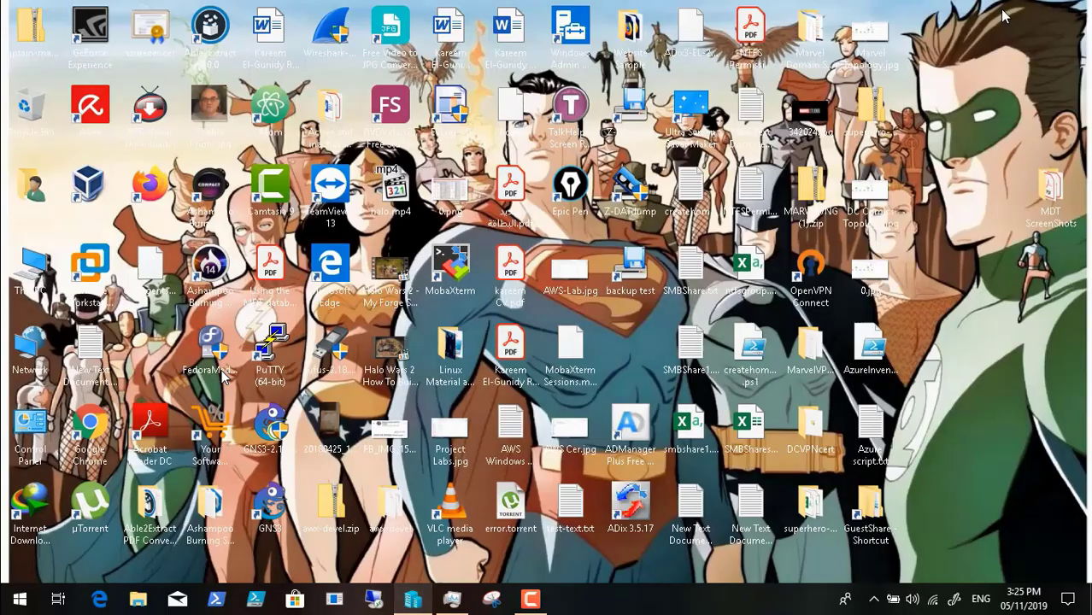
double_click(1048, 210)
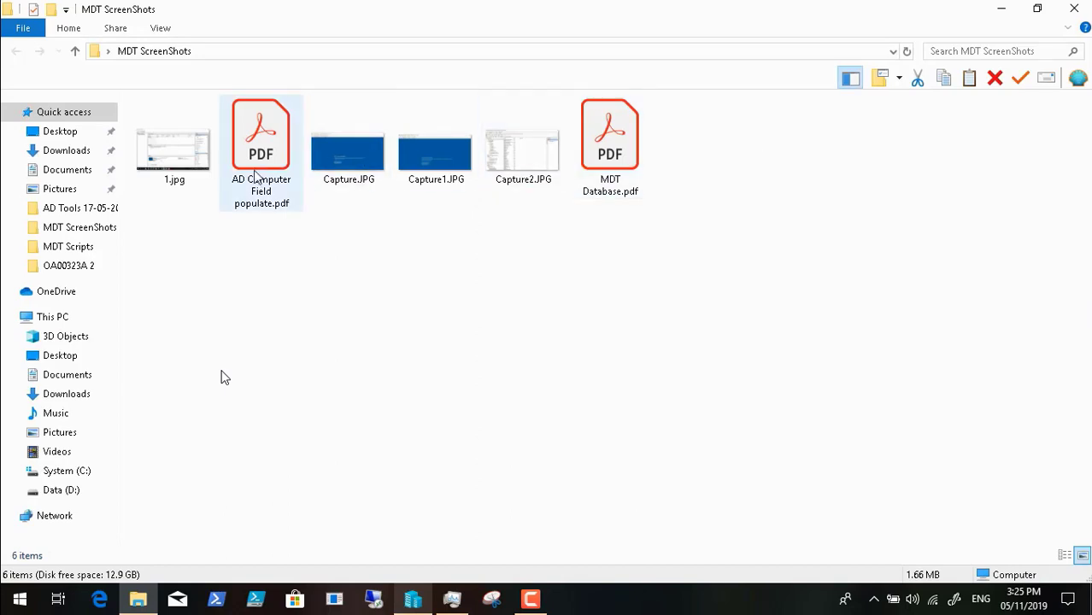
click(602, 134)
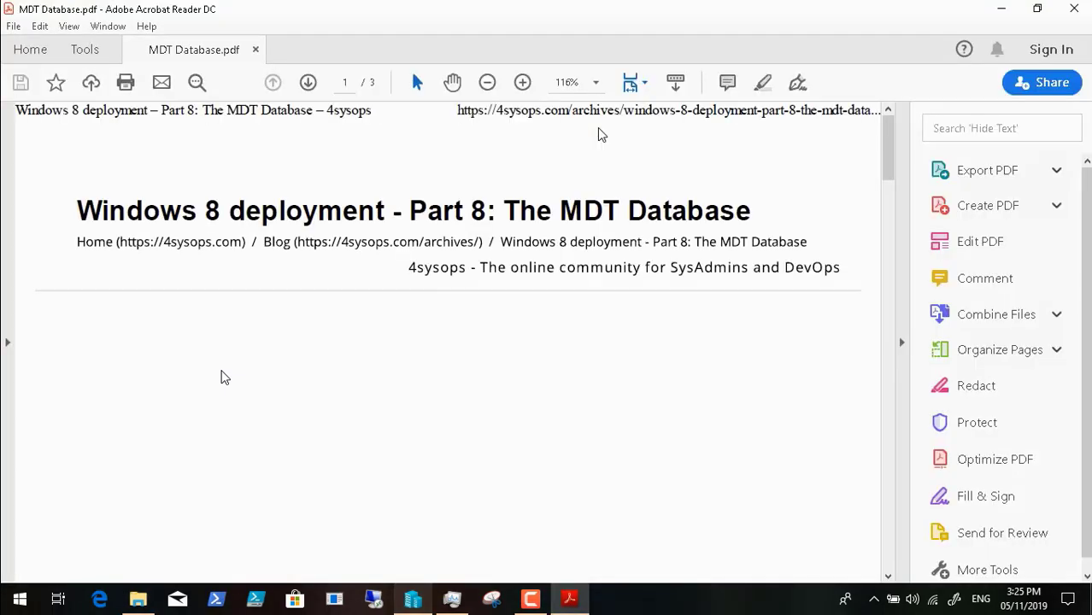
Step: Look through the pages of the MDT Database article and return to its beginning
scroll(631, 221, down, 1)
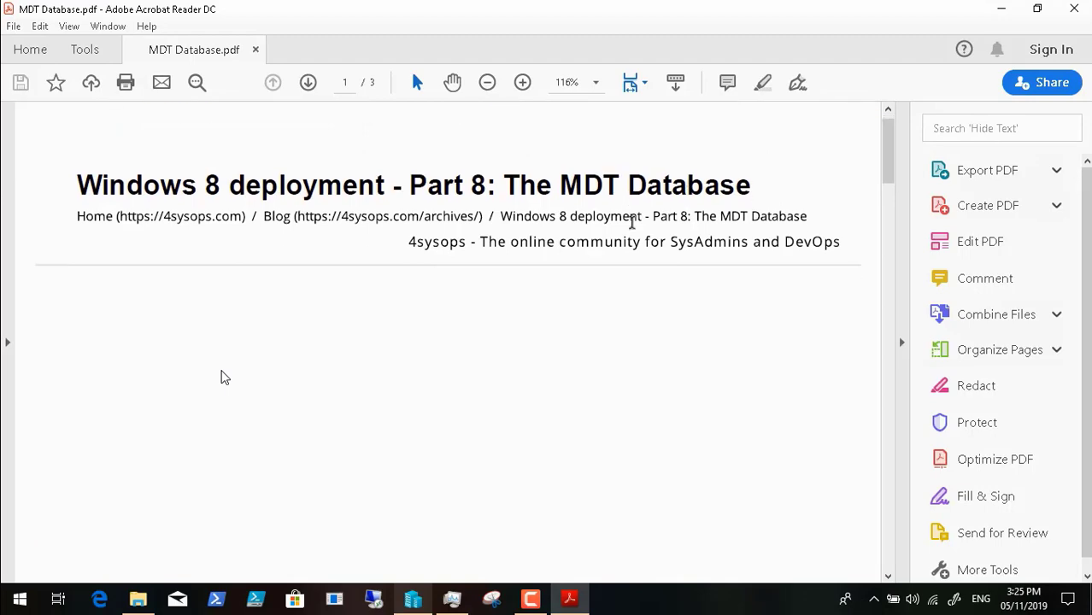
scroll(631, 221, down, 10)
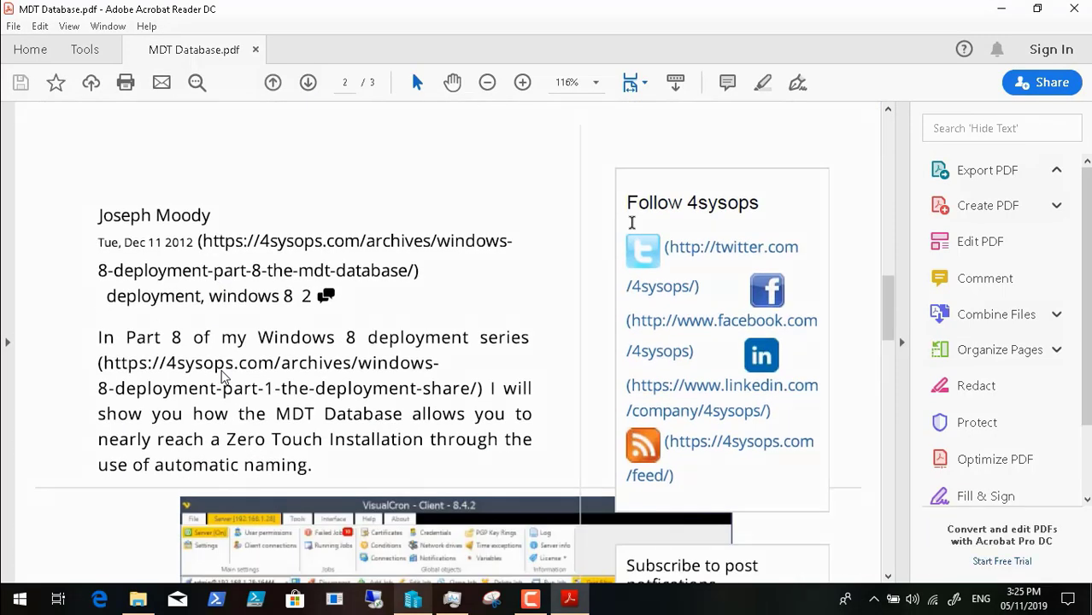
scroll(631, 222, down, 2)
scroll(631, 223, down, 15)
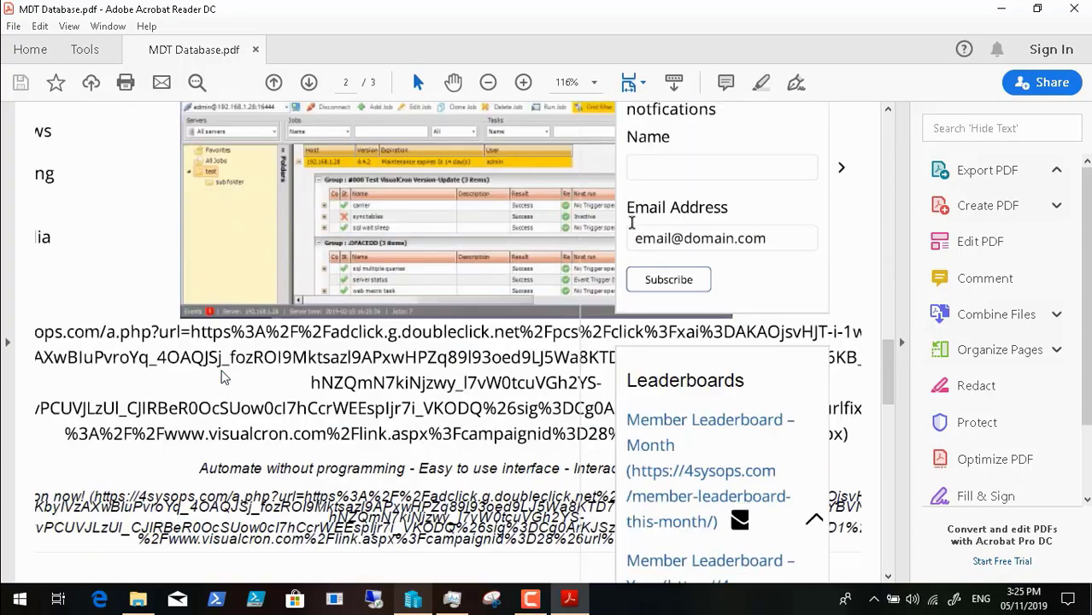
scroll(631, 220, down, 3)
scroll(631, 222, down, 20)
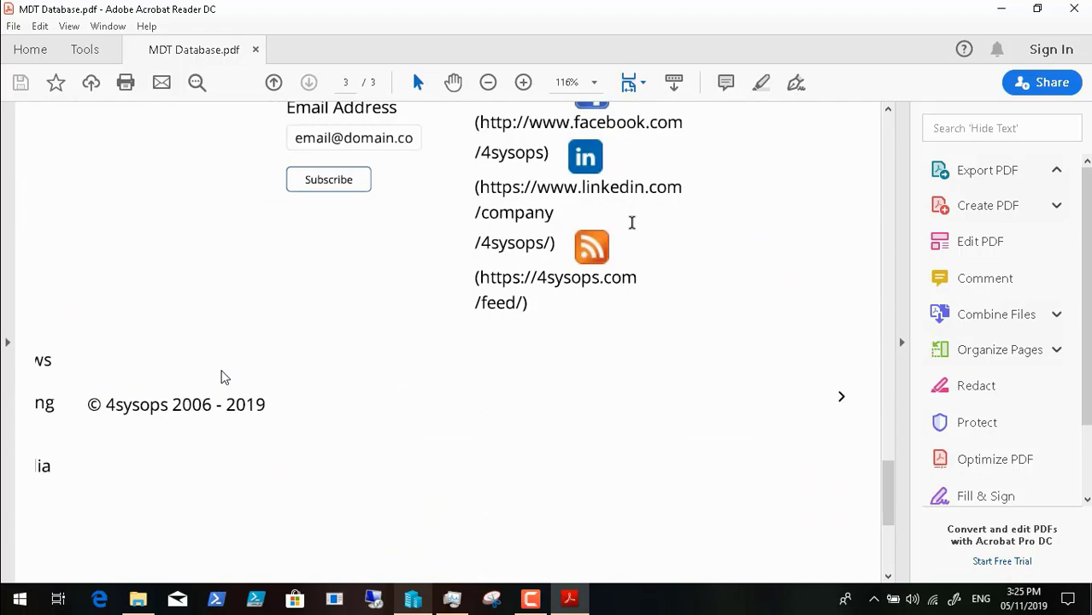
scroll(631, 222, up, 20)
scroll(631, 222, up, 20)
scroll(632, 222, down, 10)
scroll(631, 222, up, 3)
key(Home)
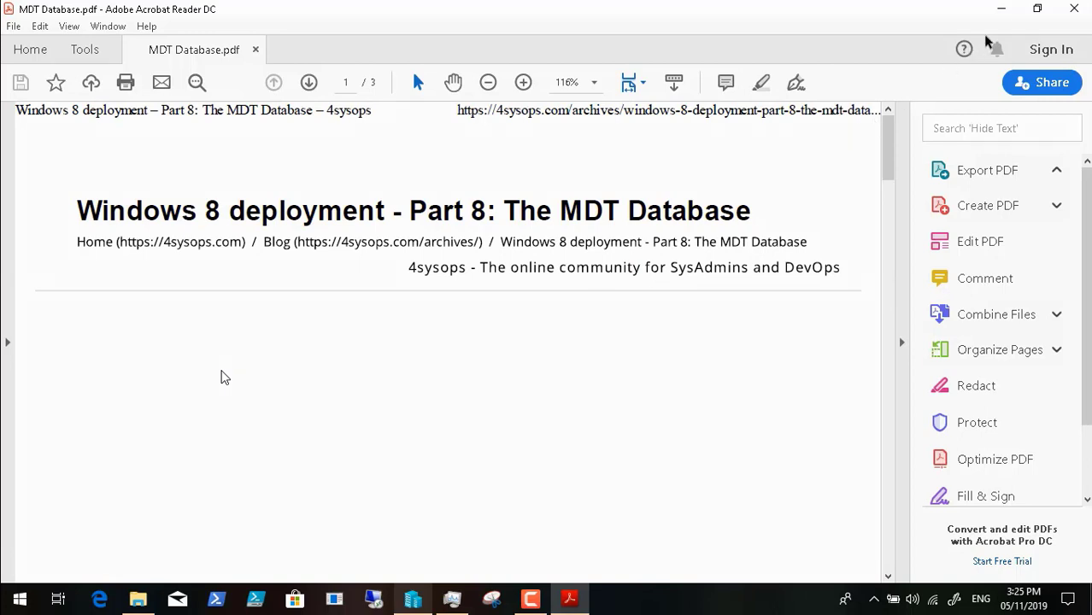
Step: Close the PDF, the 4sysops web page and the MDT ScreenShots folder, and switch back to Hyper-V Manager
click(1075, 15)
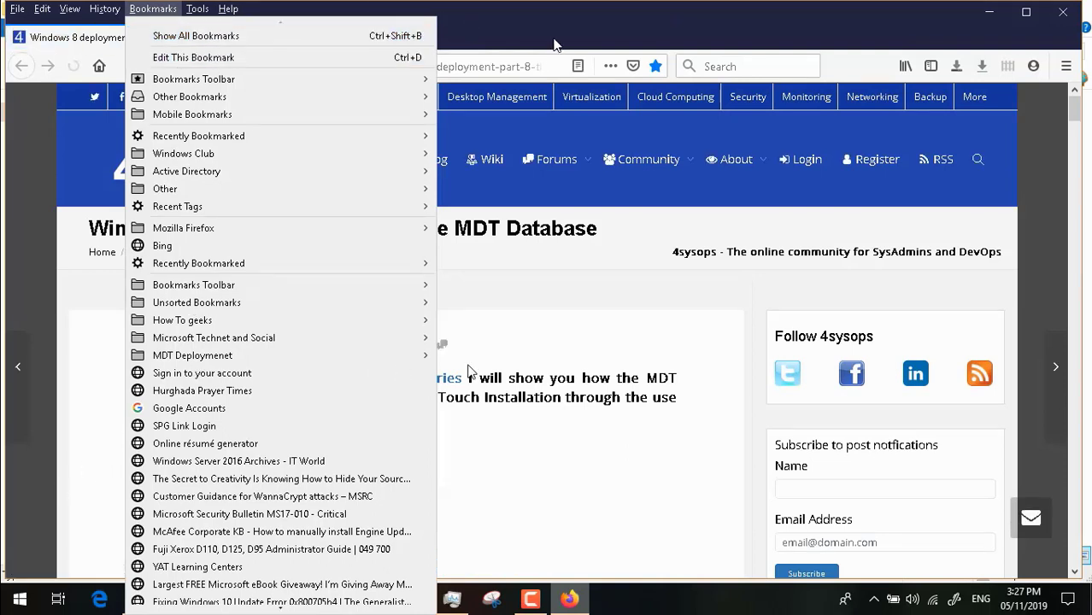
click(1064, 13)
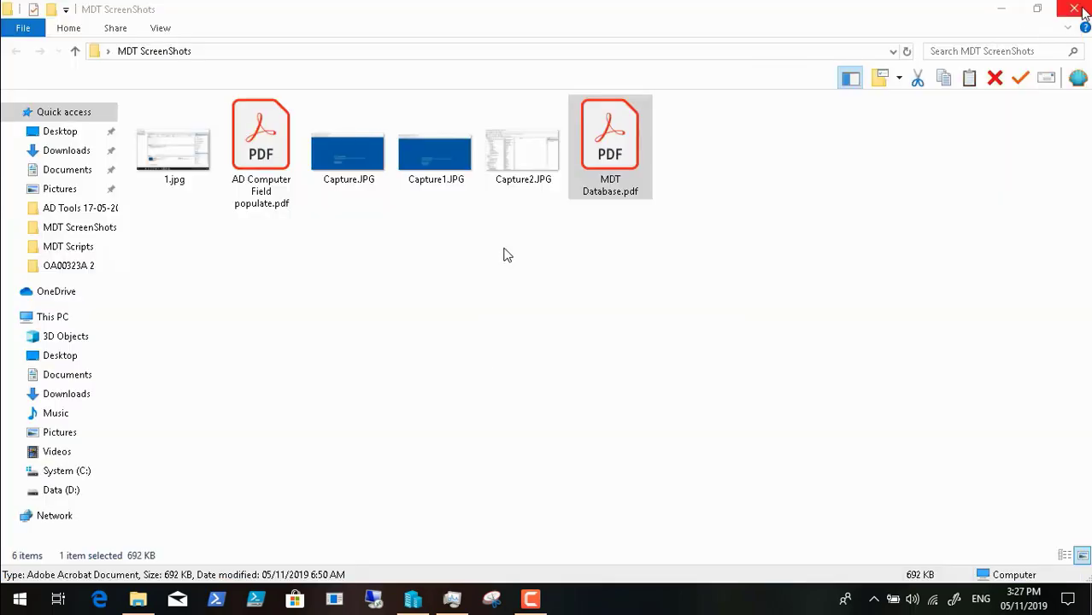
click(1066, 18)
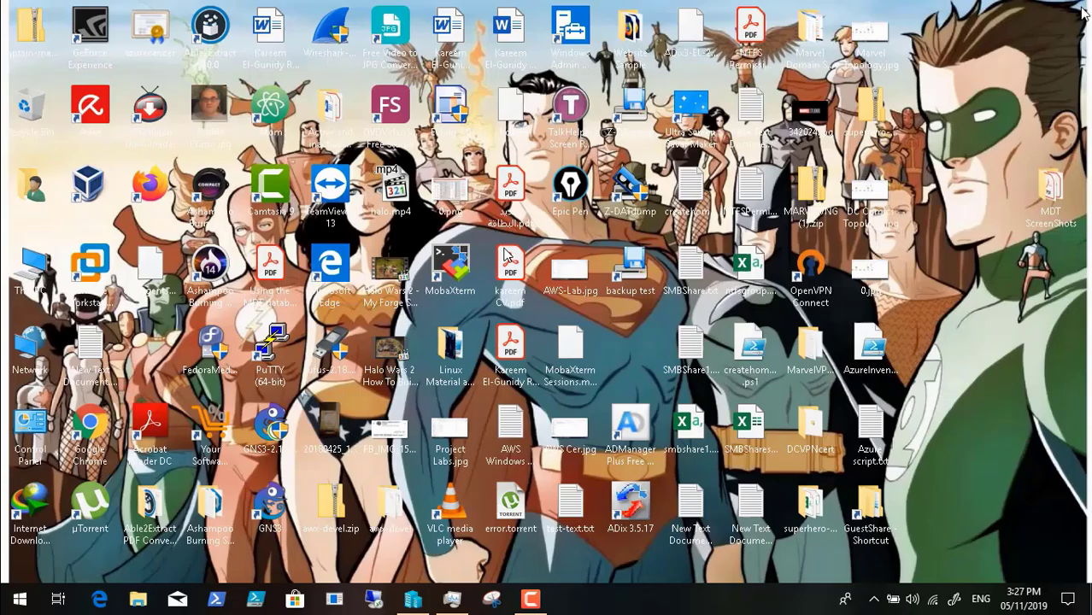
click(413, 600)
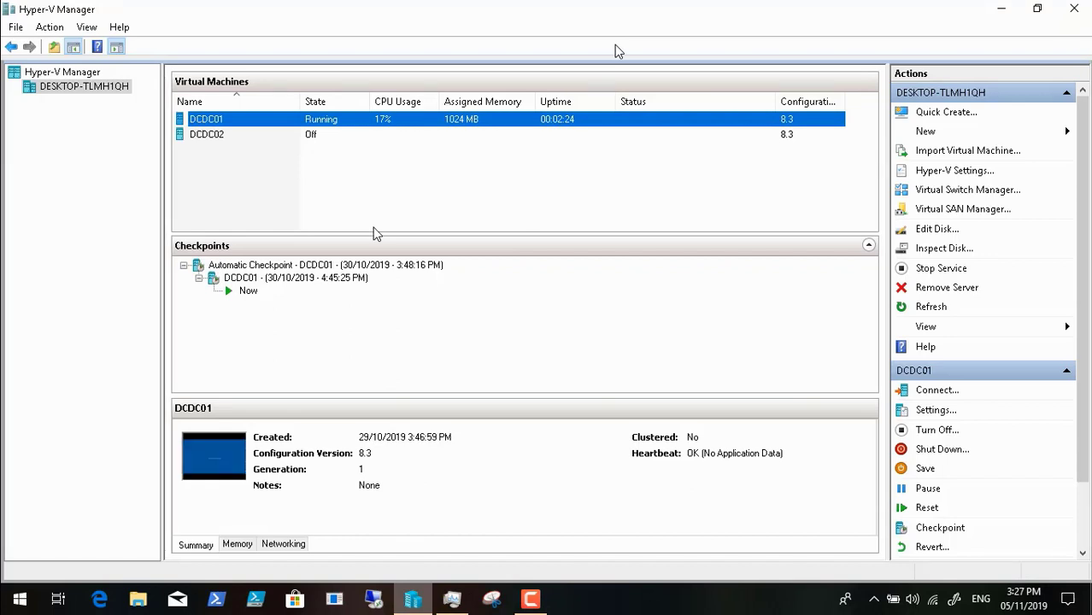
click(530, 599)
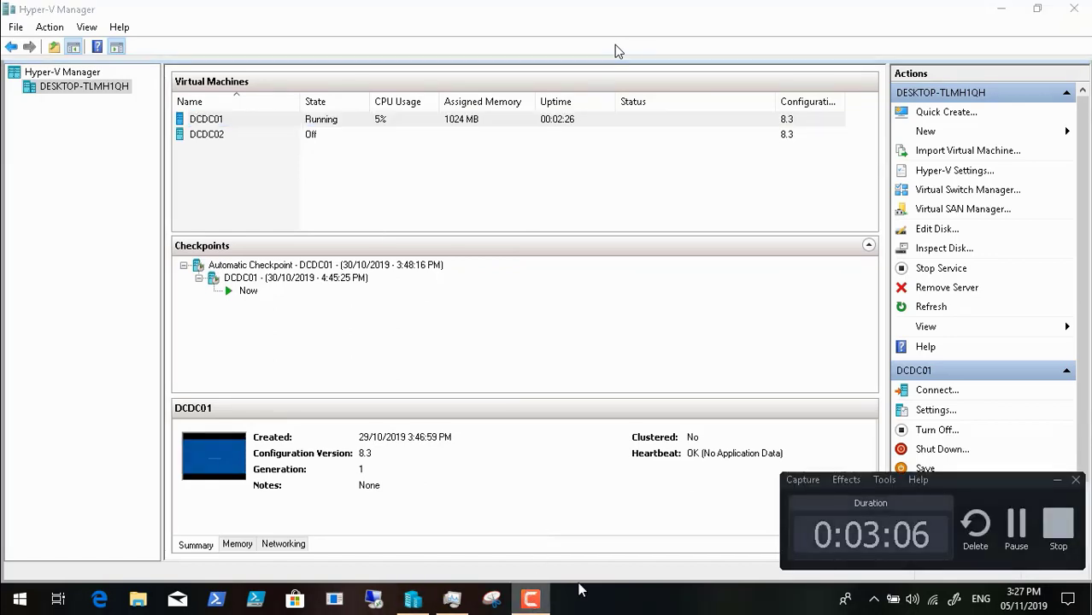
click(1014, 528)
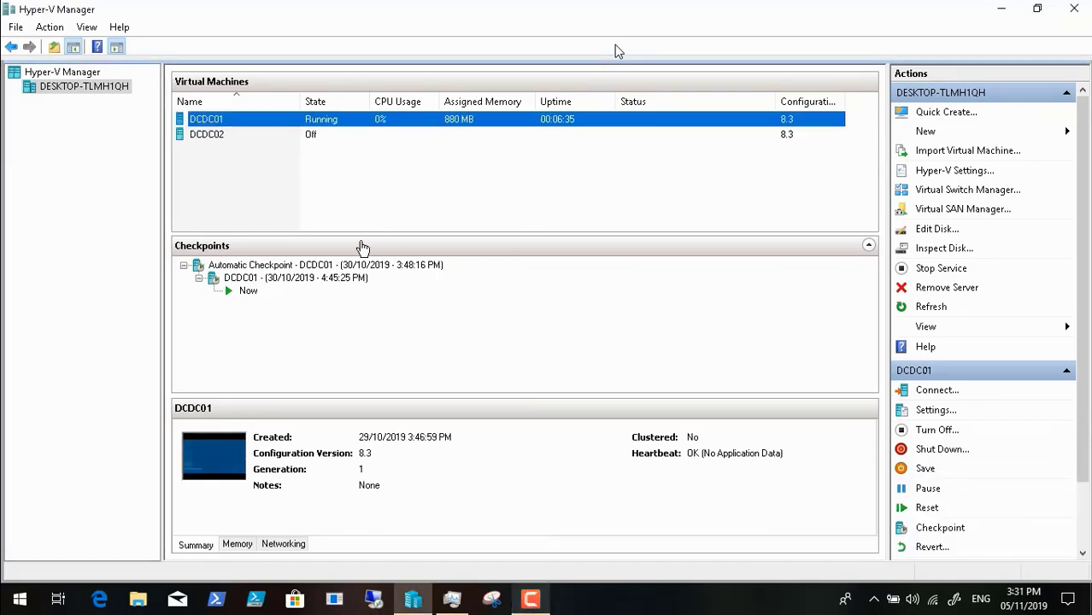
Step: Connect to the DCDC02 virtual machine, start it, and minimize its connection window
right_click(216, 135)
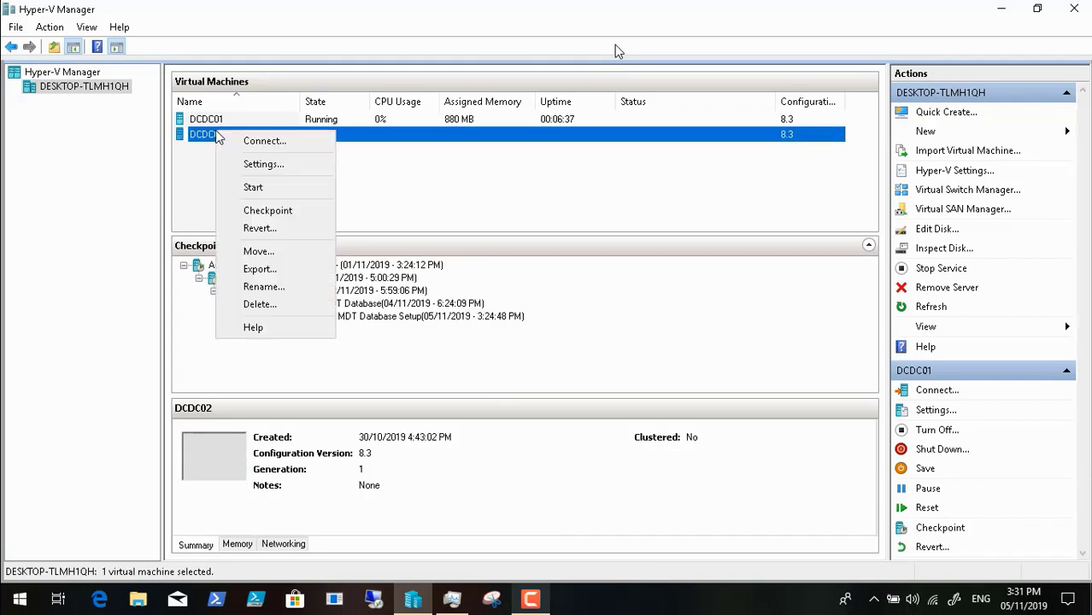
click(280, 141)
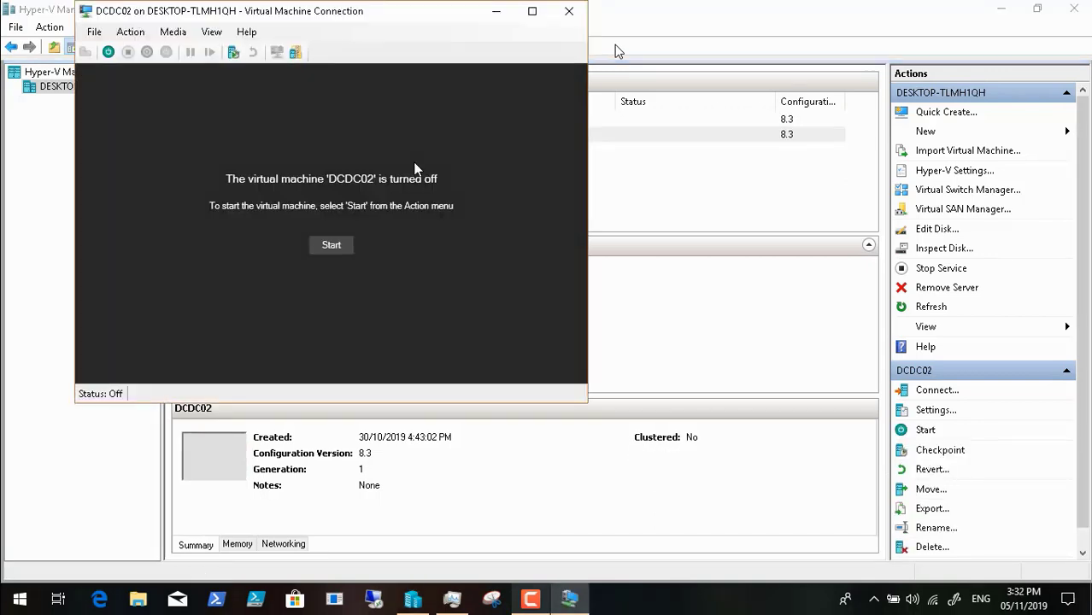
click(332, 245)
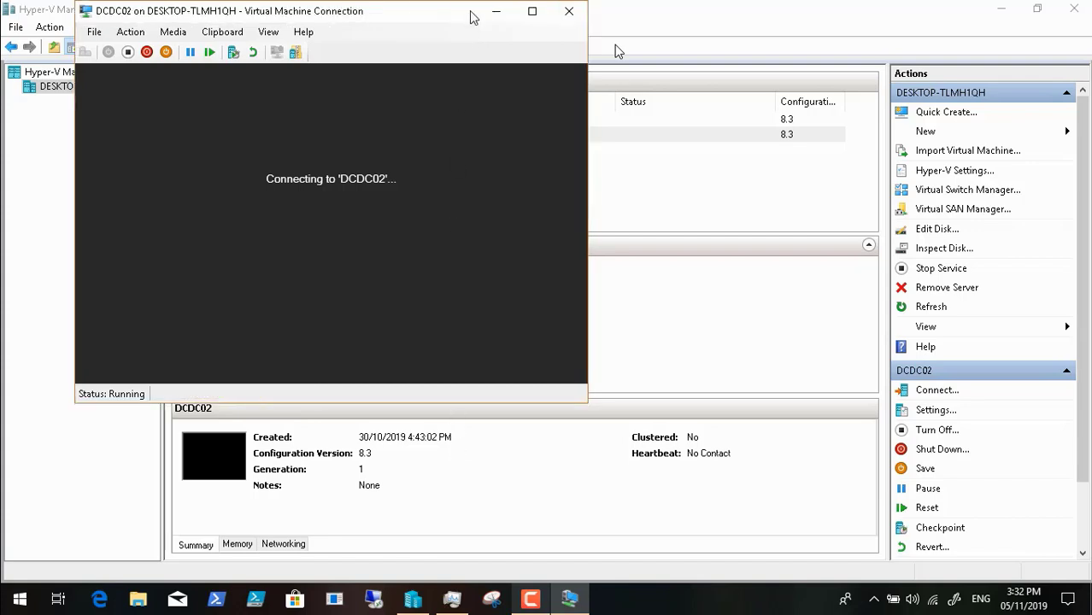
click(495, 18)
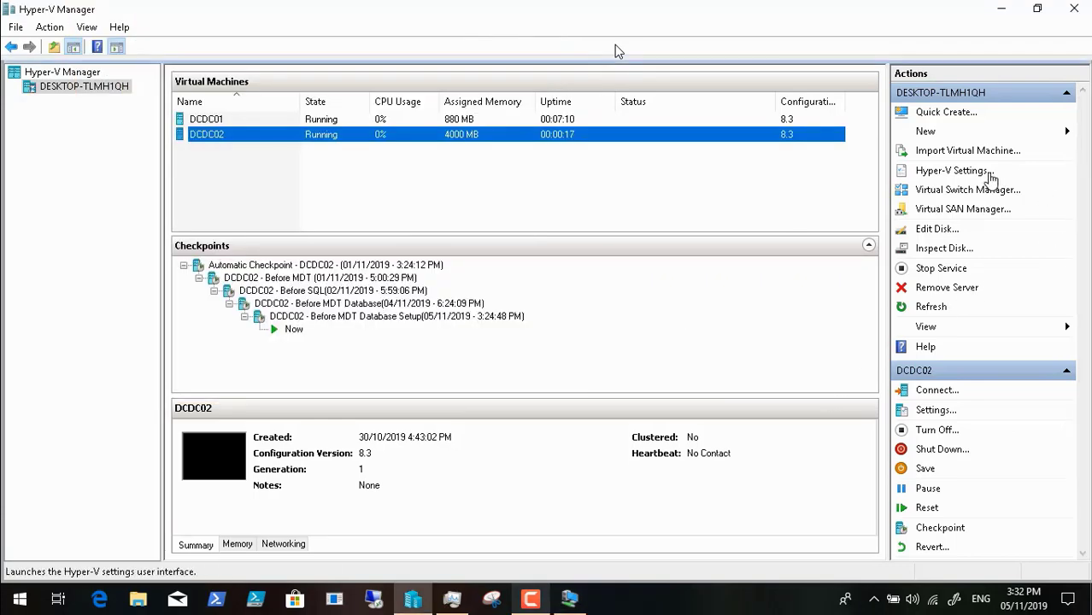
Step: Review the user Enhanced Session Mode and Reset Check Boxes pages of the Hyper-V settings, and leave without changes
click(989, 173)
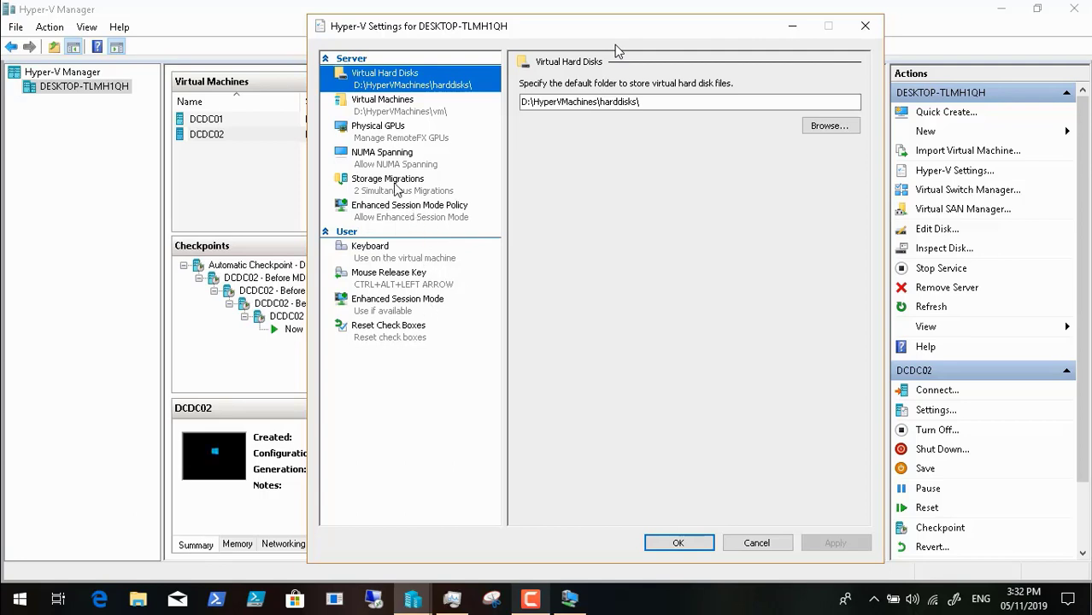
mouse_move(53, 598)
mouse_move(98, 608)
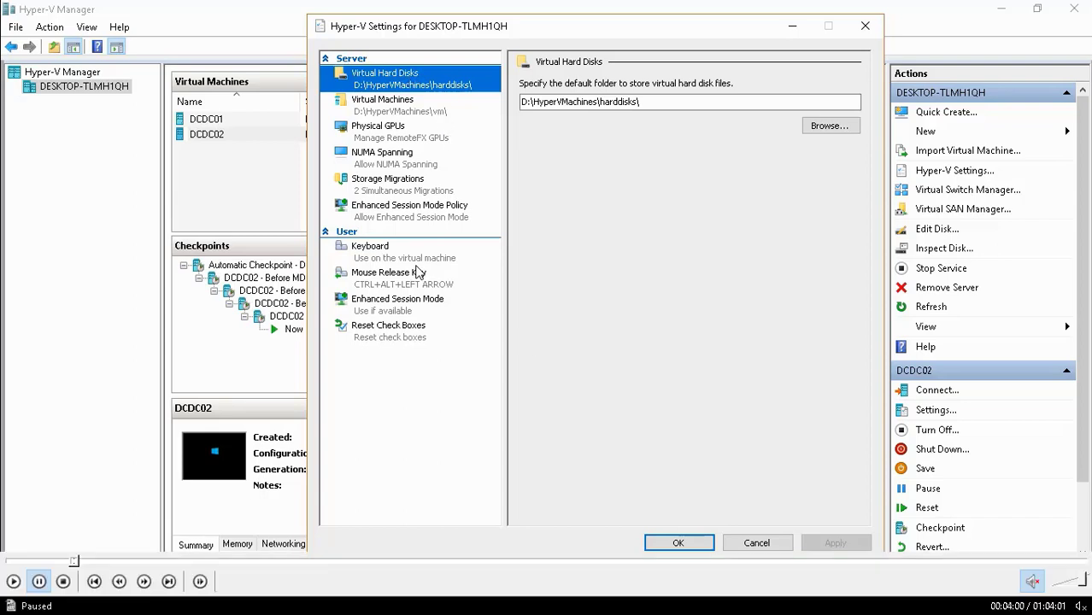
click(13, 581)
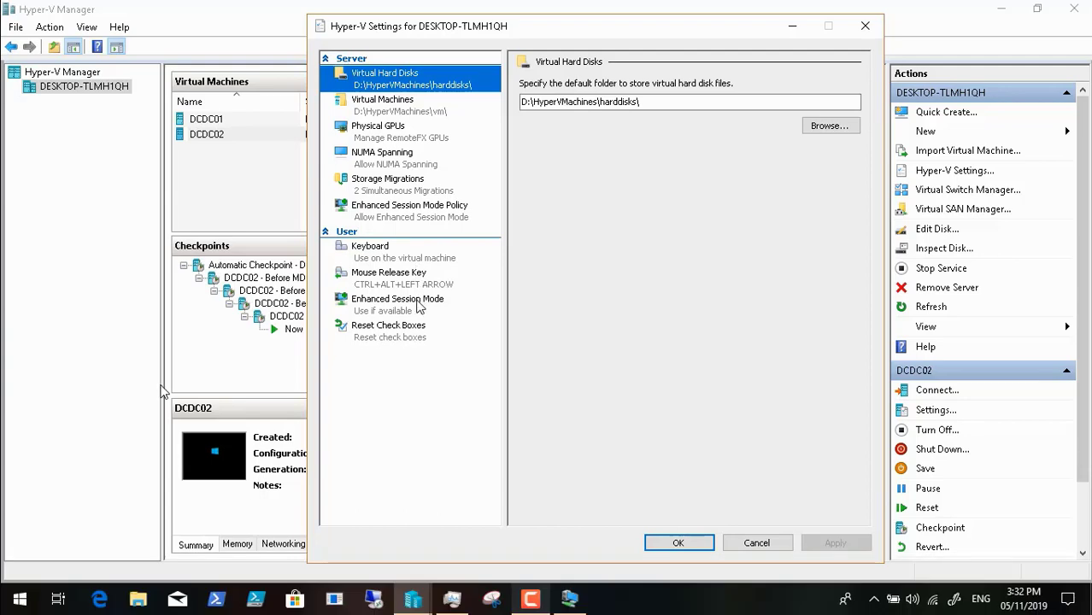
click(418, 306)
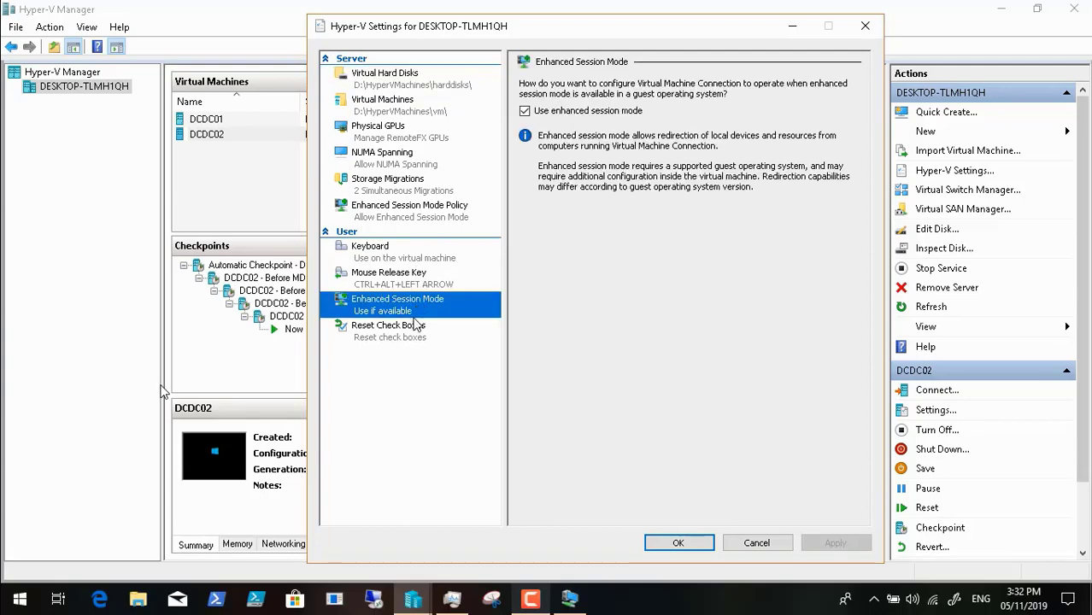
click(415, 329)
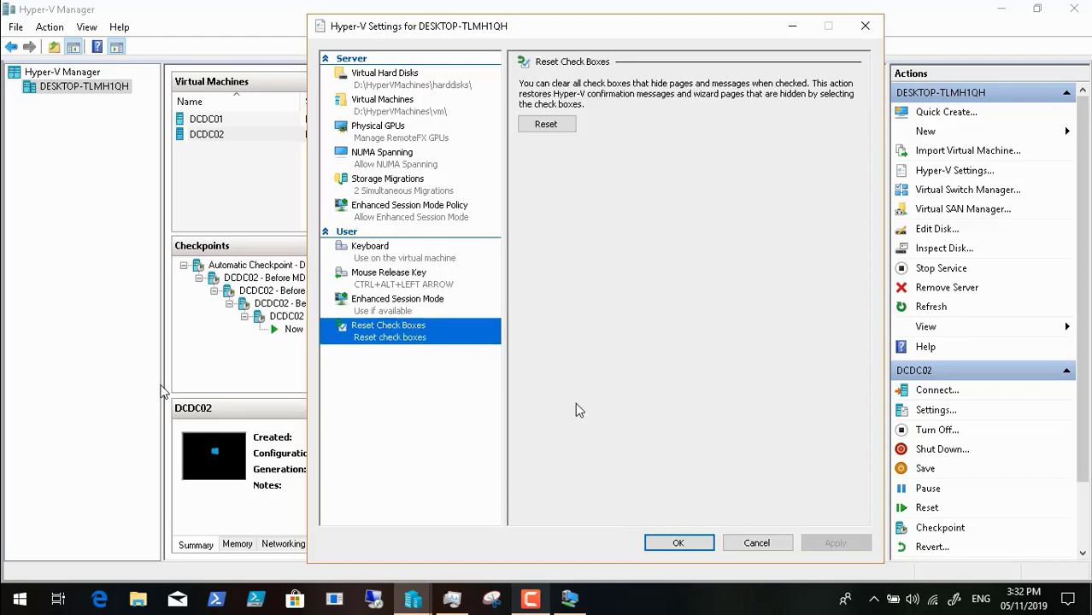
click(758, 544)
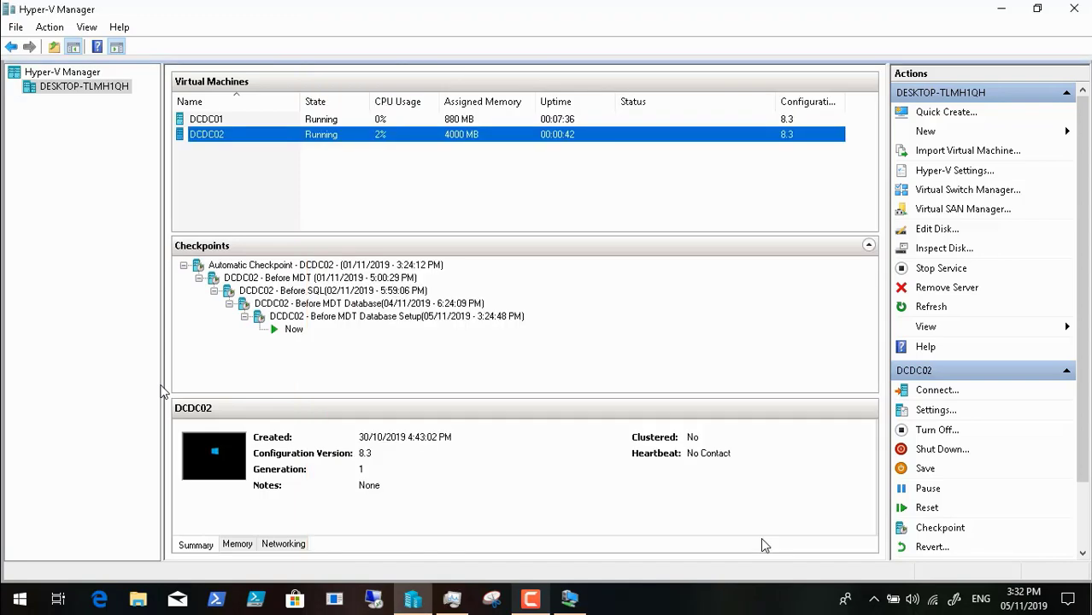
click(530, 601)
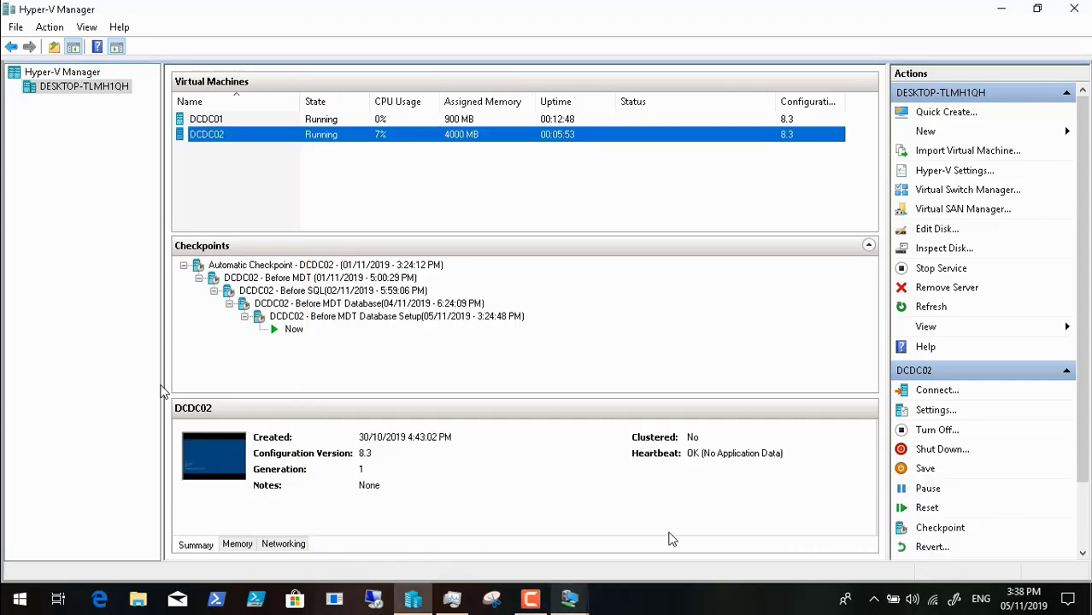
Step: Bring up the DCDC02 connection, get past its display configuration prompt, and unlock the guest's lock screen to reach the logon notice
click(570, 601)
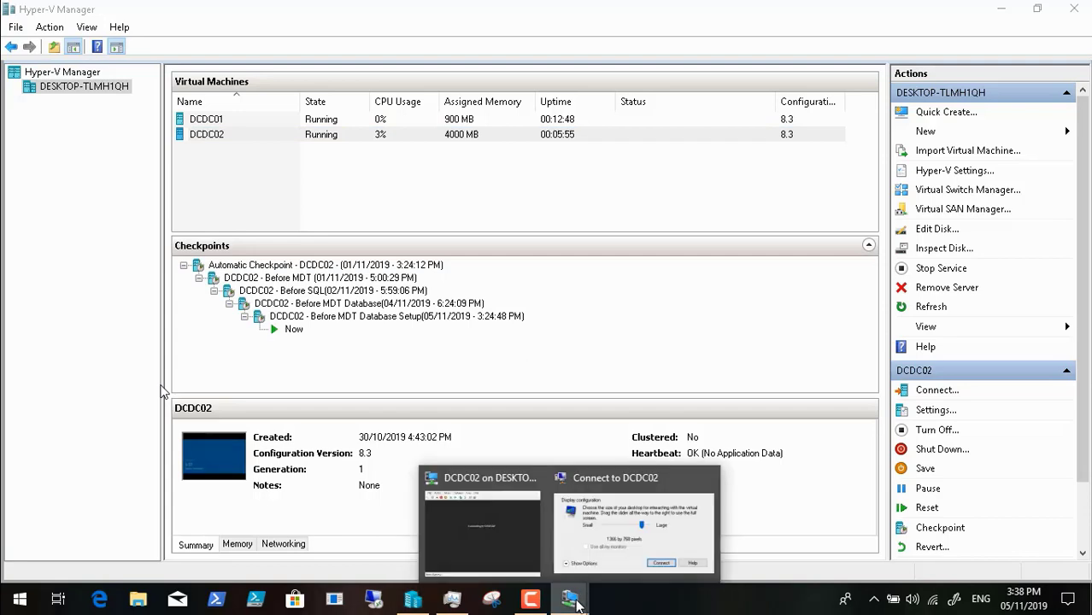
click(631, 548)
click(317, 12)
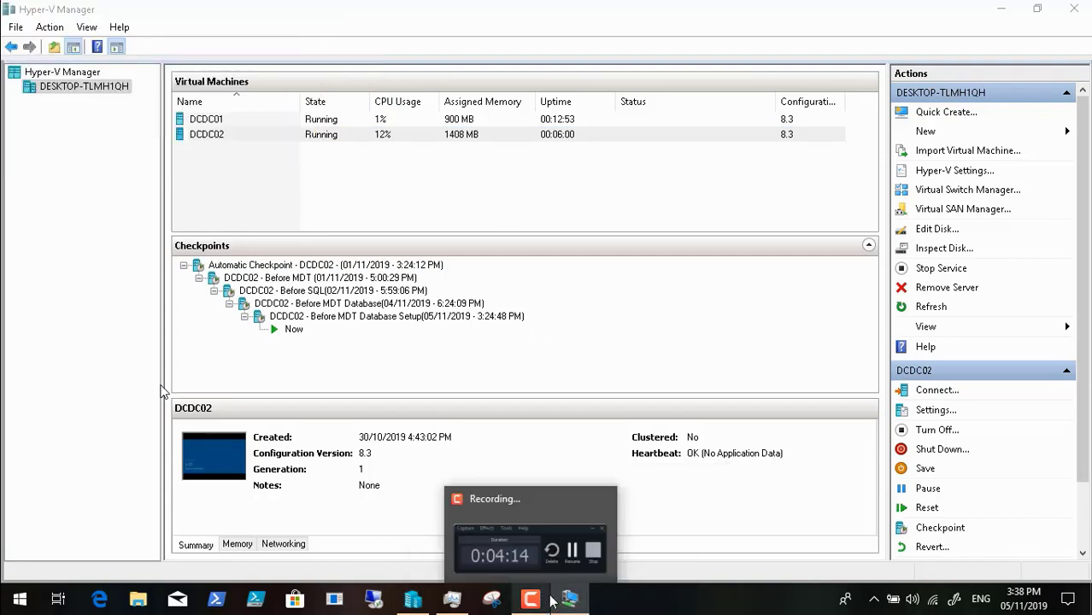
click(573, 525)
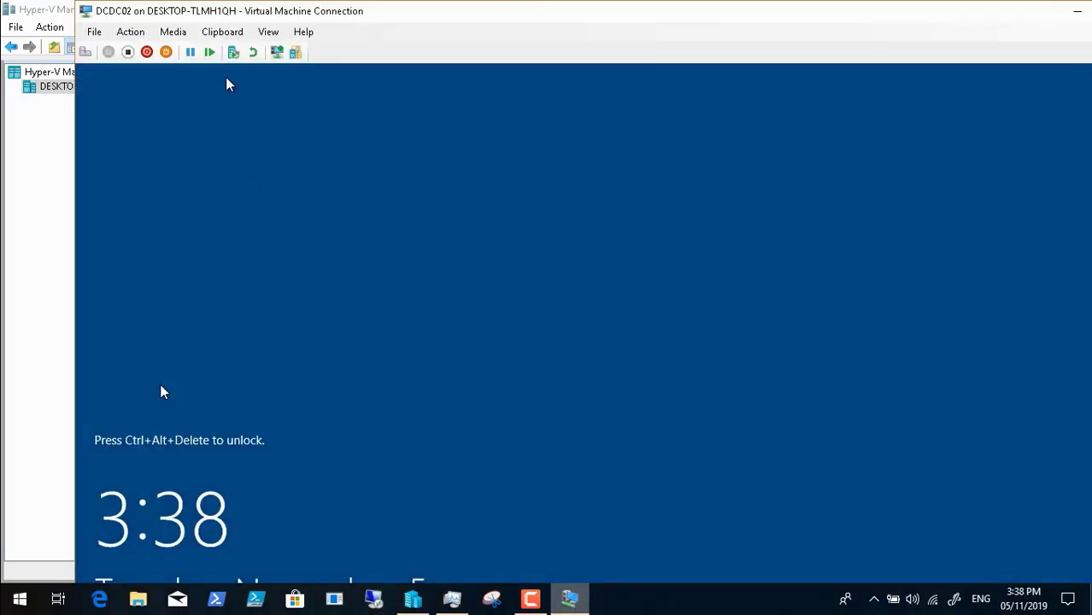
click(85, 53)
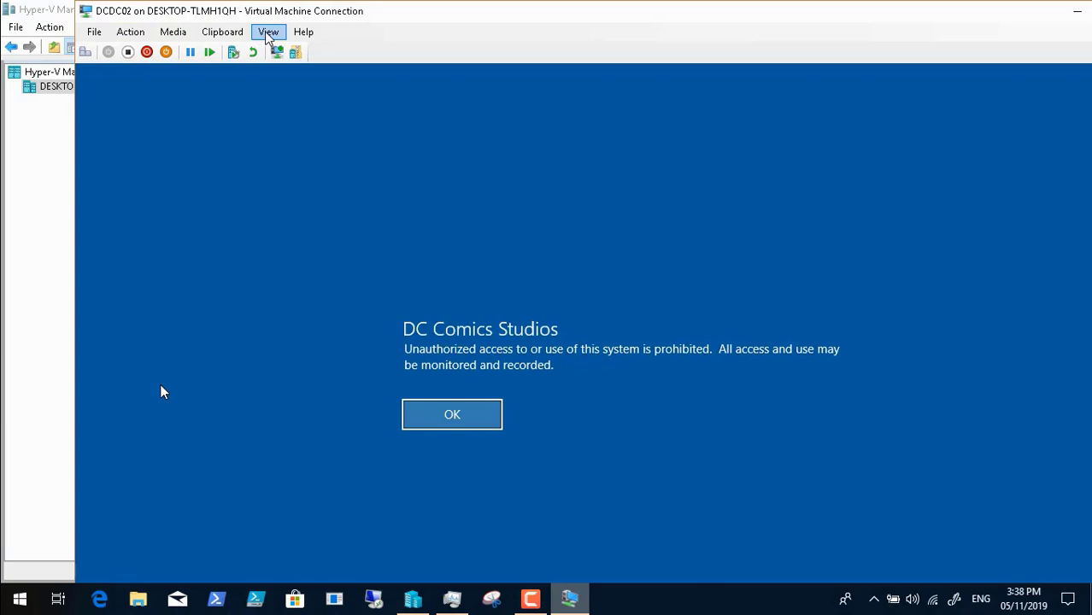
Step: Switch the DCDC02 connection to full screen mode and accept the DC Comics Studios logon notice
click(268, 36)
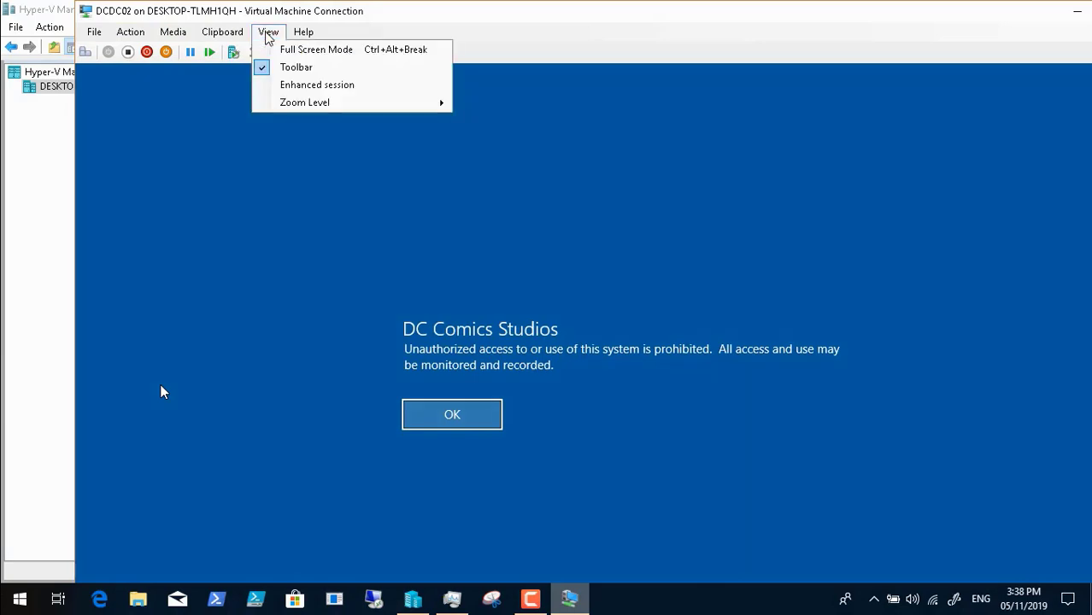
click(285, 50)
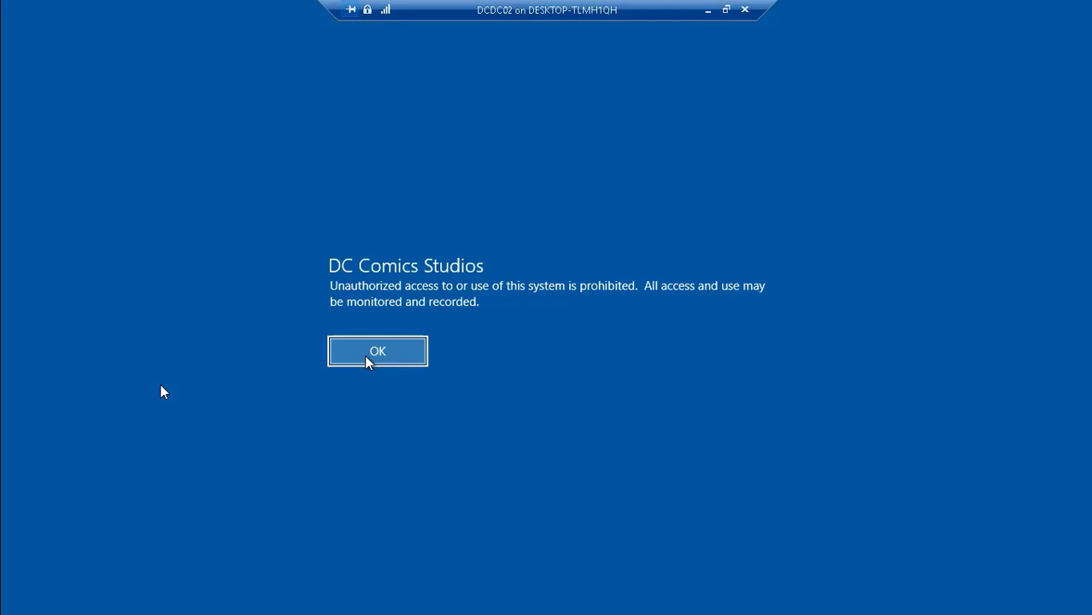
click(369, 360)
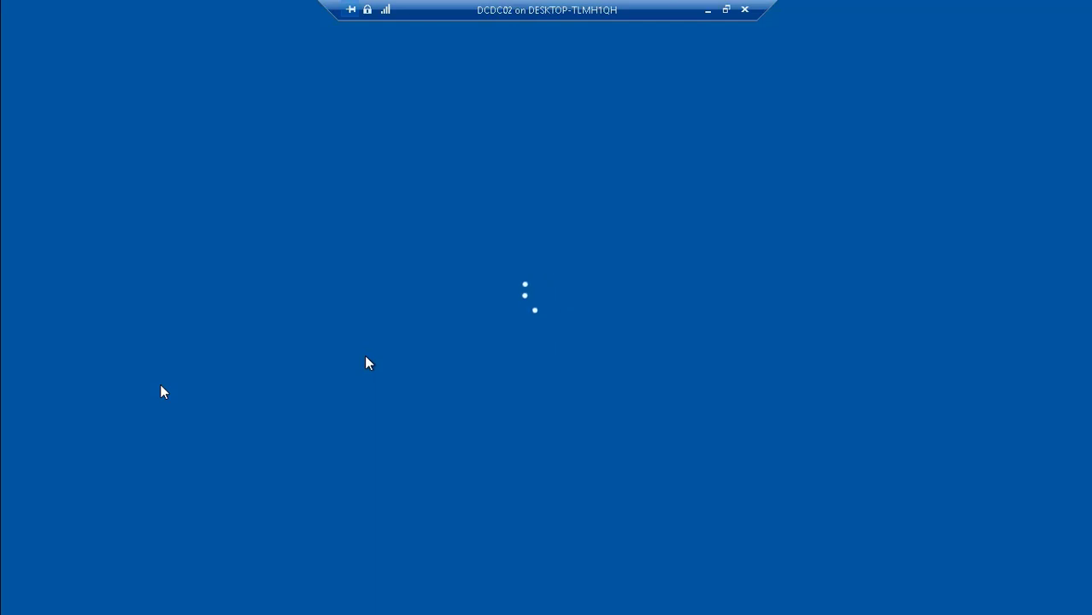
mouse_move(141, 583)
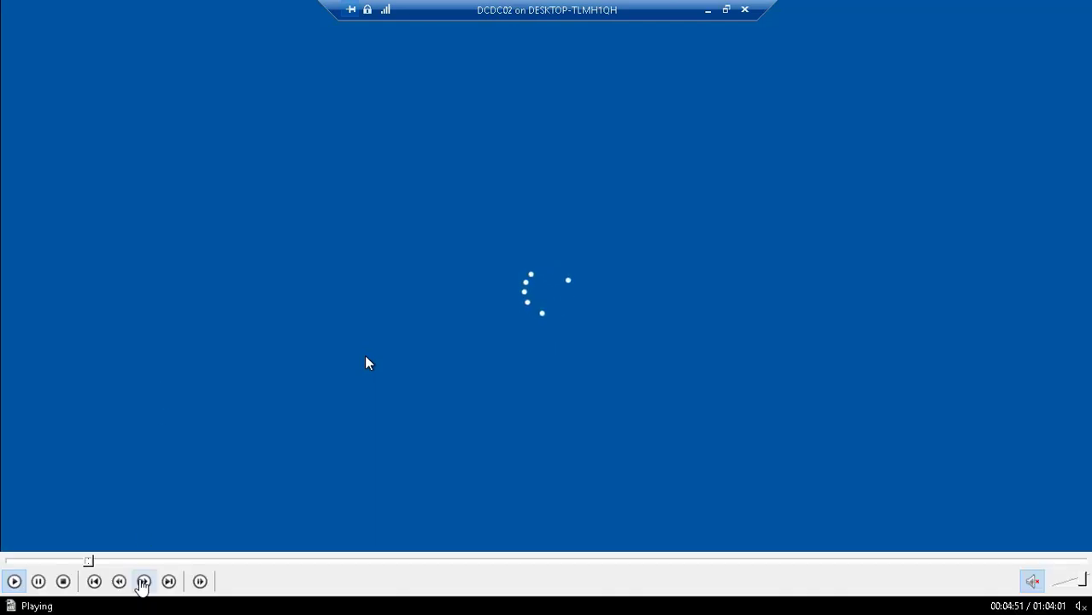
click(95, 562)
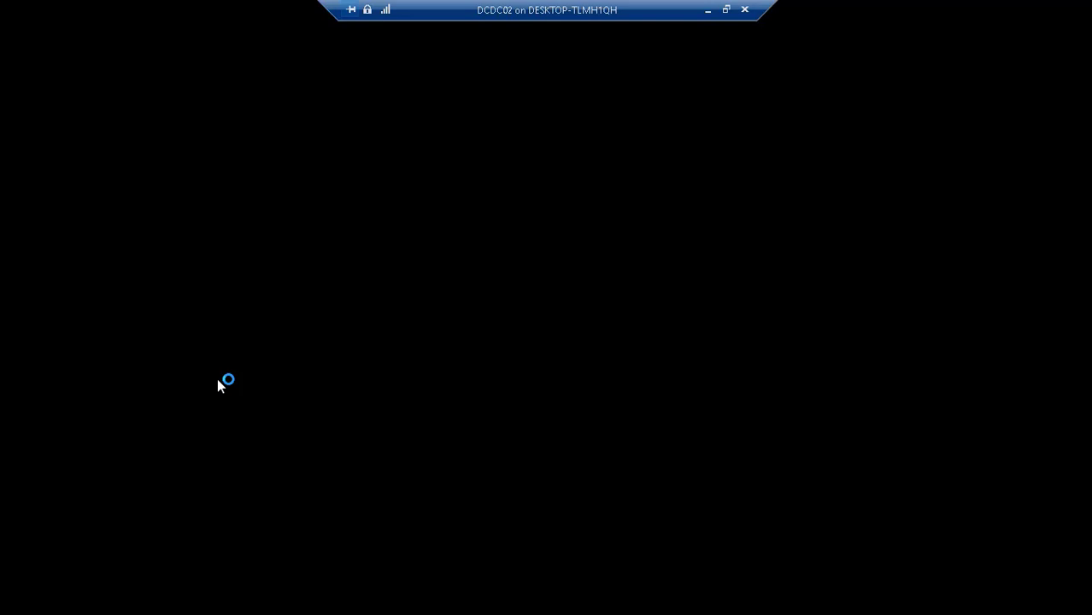
mouse_move(128, 600)
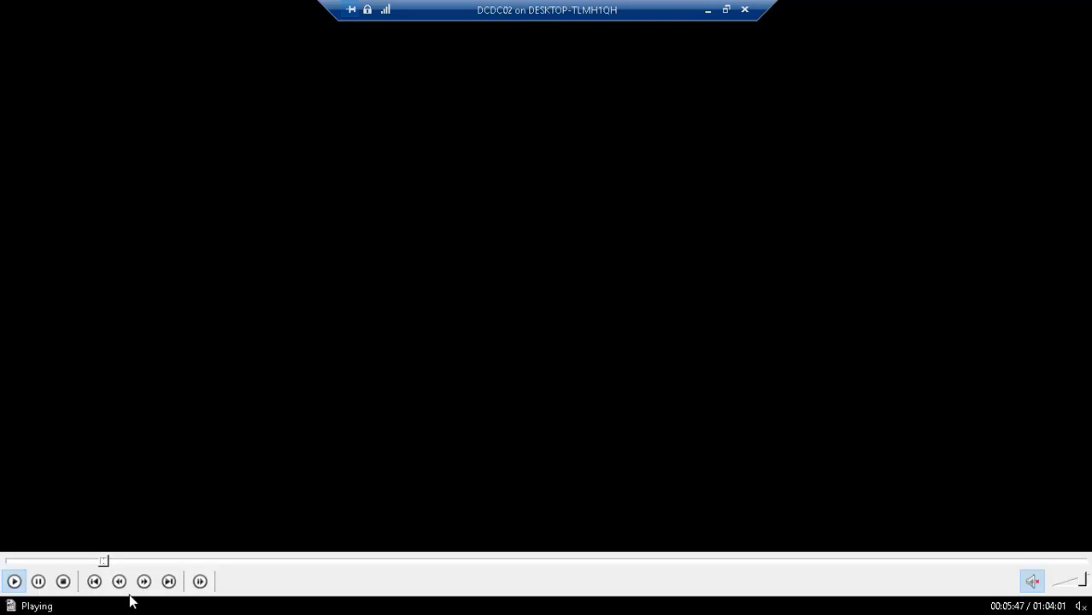
drag(107, 563, 132, 556)
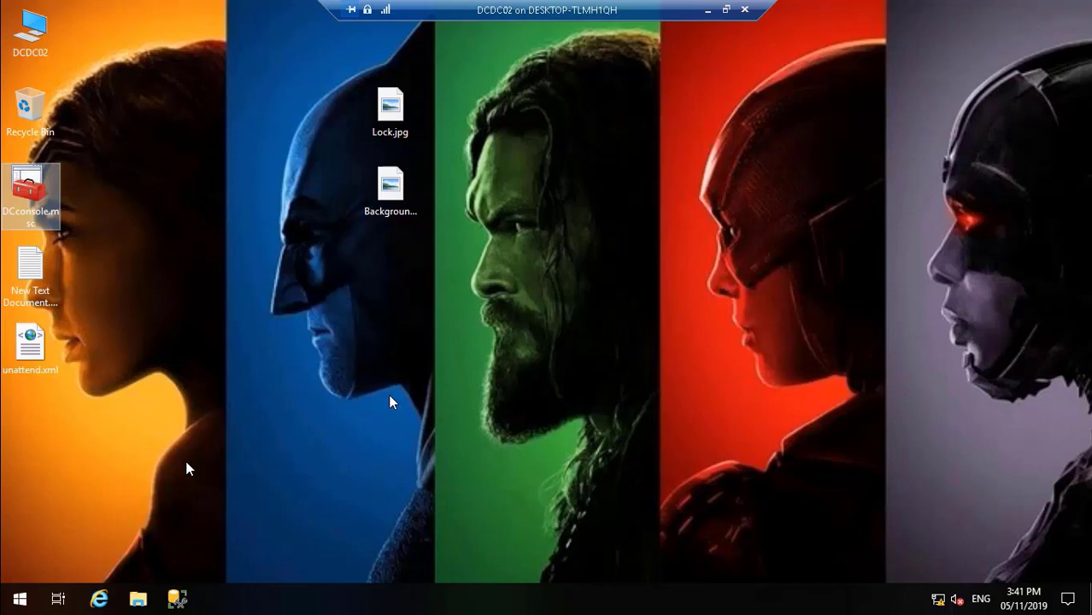
Step: Open SQL Server Services under SQL Server Configuration Manager in the DCconsole and start the SQL Server (MSSQLSERVER) service
click(187, 463)
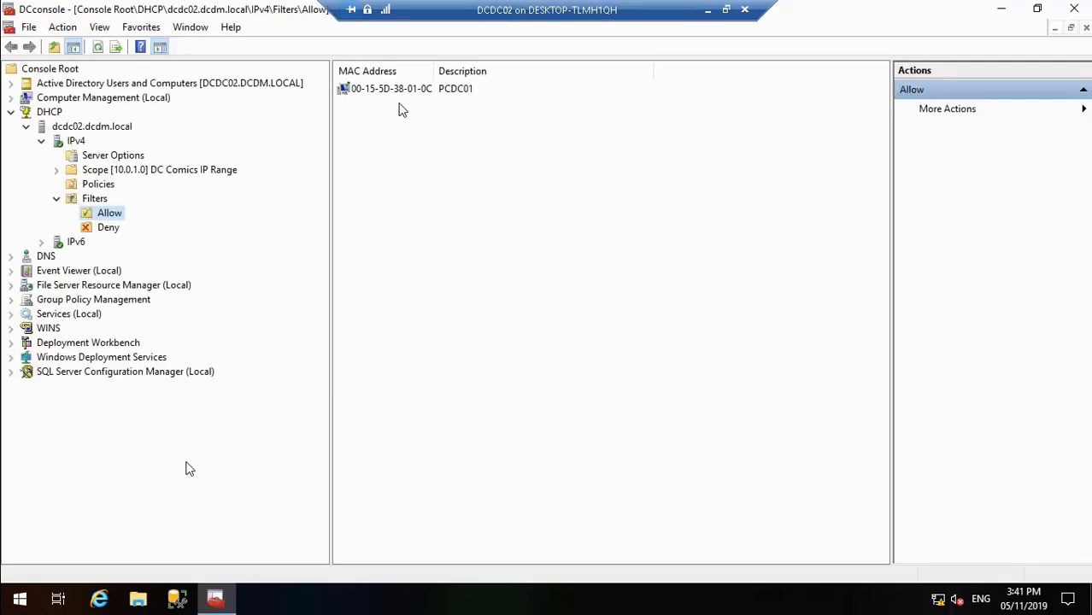
click(10, 373)
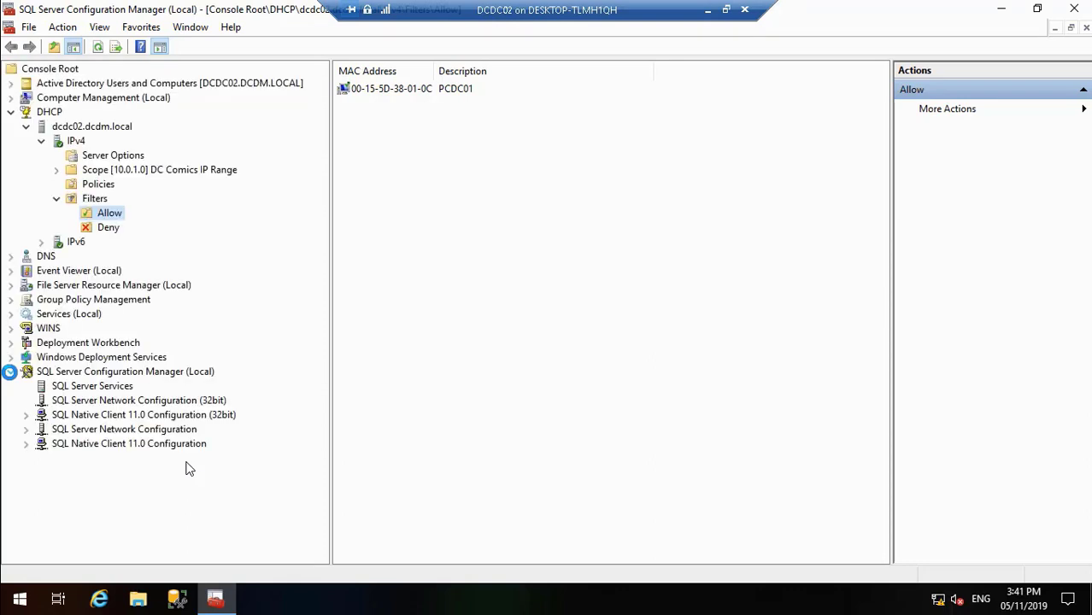
click(82, 389)
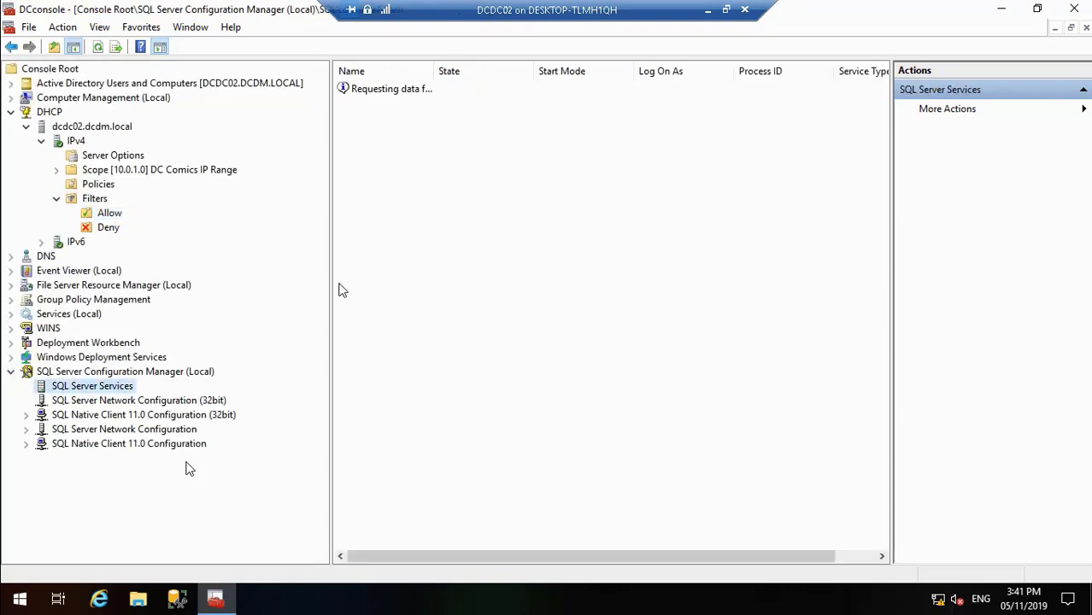
click(388, 101)
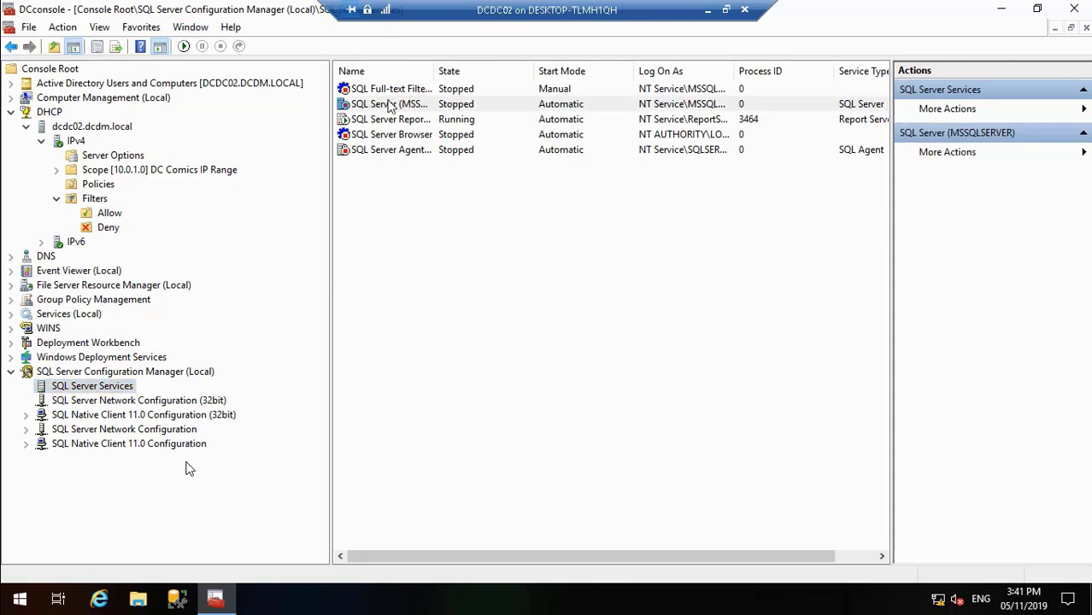
right_click(388, 101)
click(423, 111)
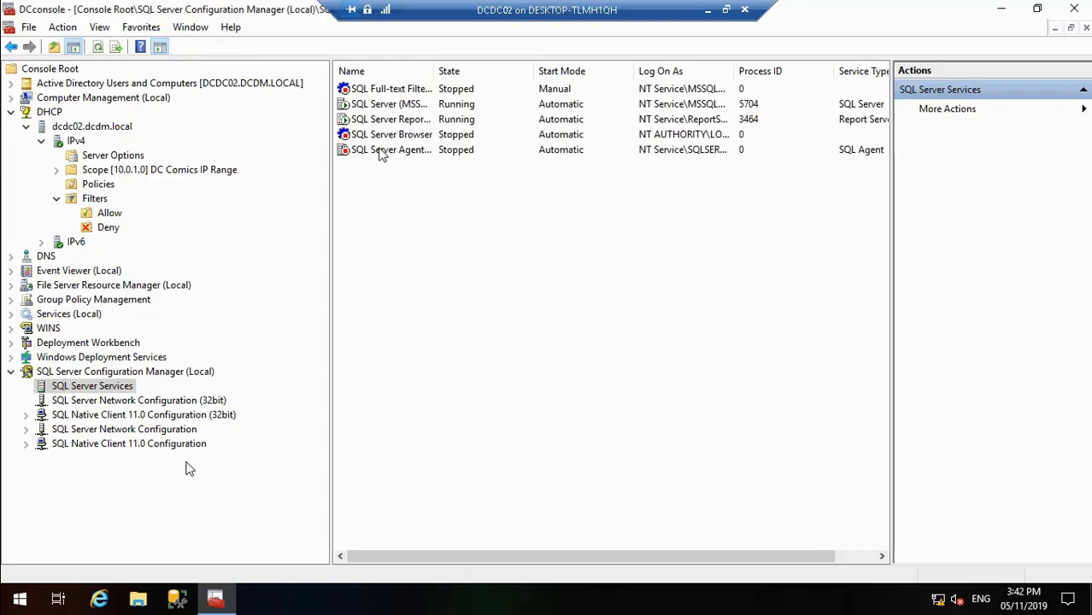
Step: Start the SQL Server Browser and SQL Server Agent (MSSQLSERVER) services
click(384, 139)
right_click(384, 145)
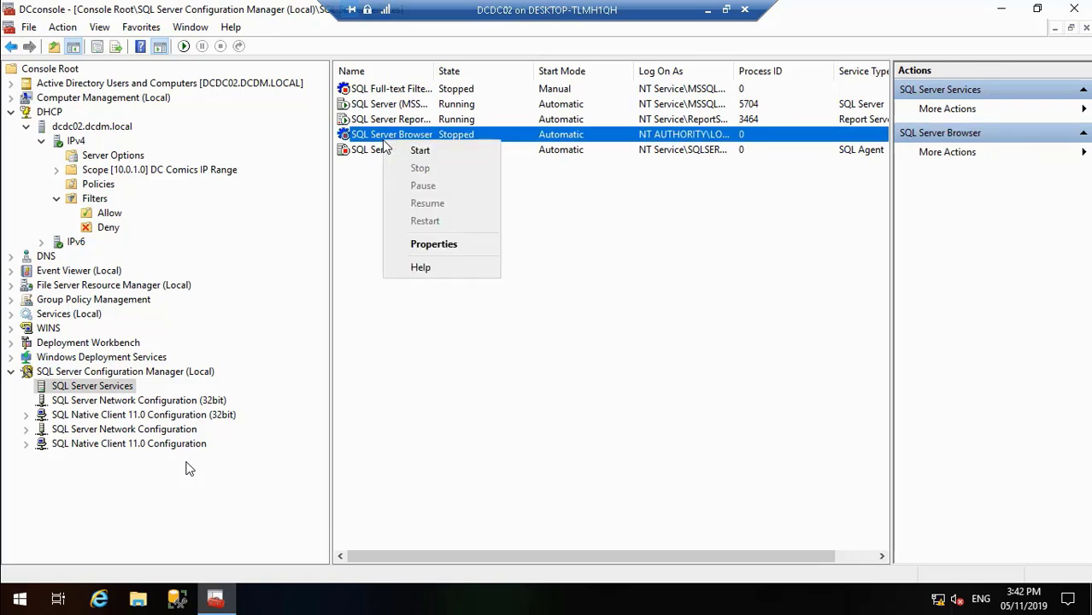
click(400, 150)
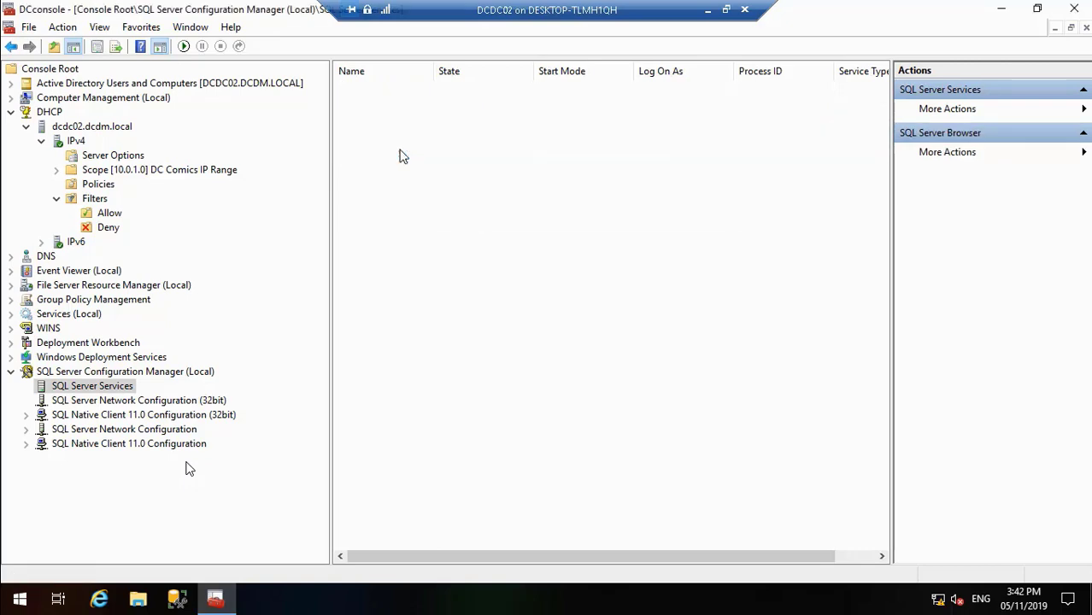
click(400, 152)
right_click(401, 152)
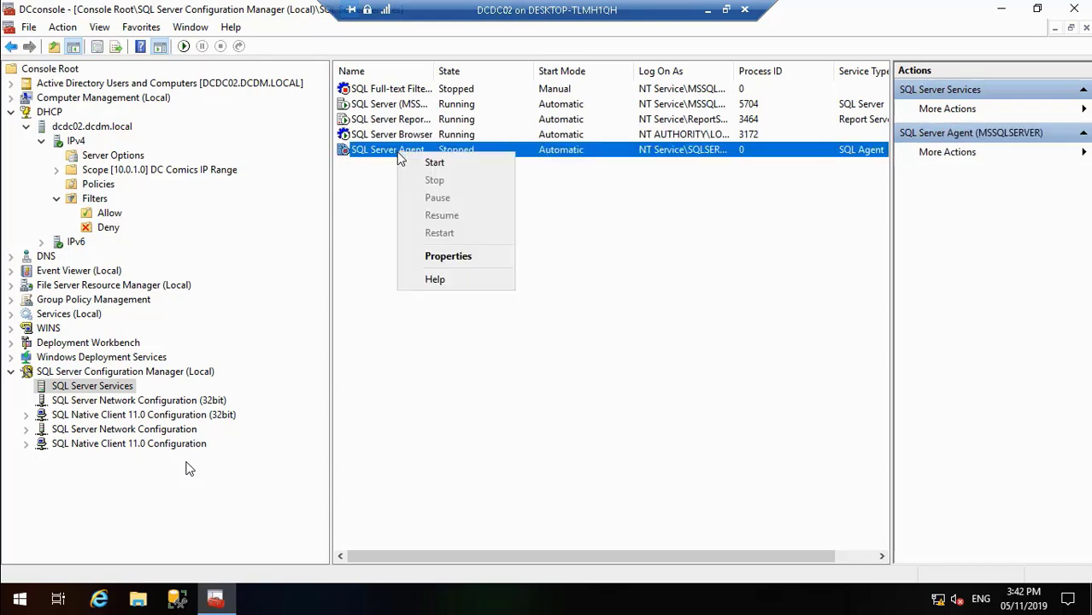
click(414, 164)
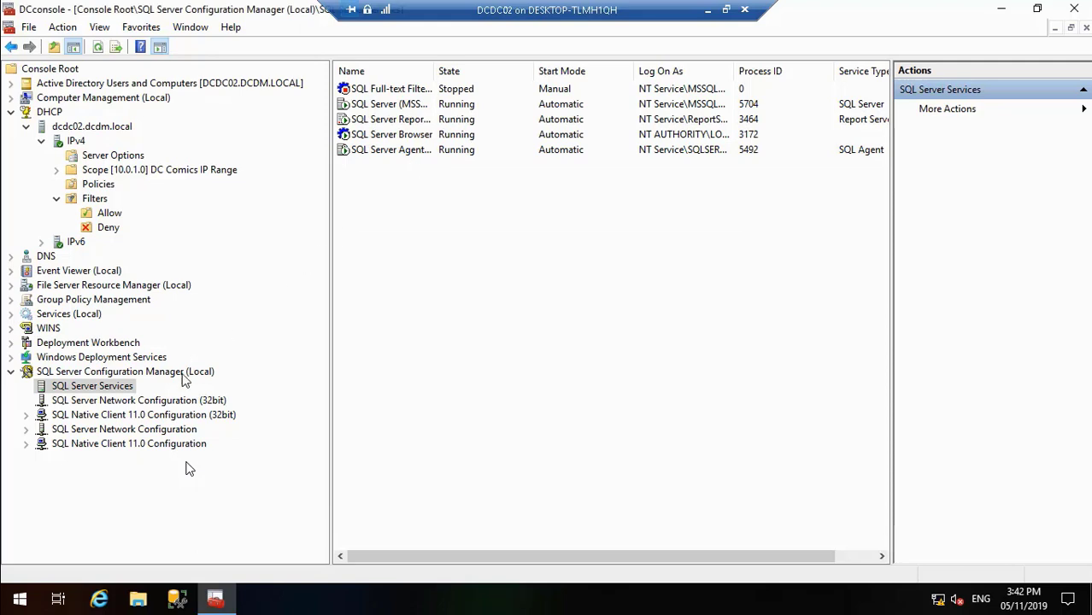
Step: Check the 32-bit SQL Native Client 11.0 protocols and aliases, and enable the Named Pipes protocol for MSSQLSERVER
click(171, 401)
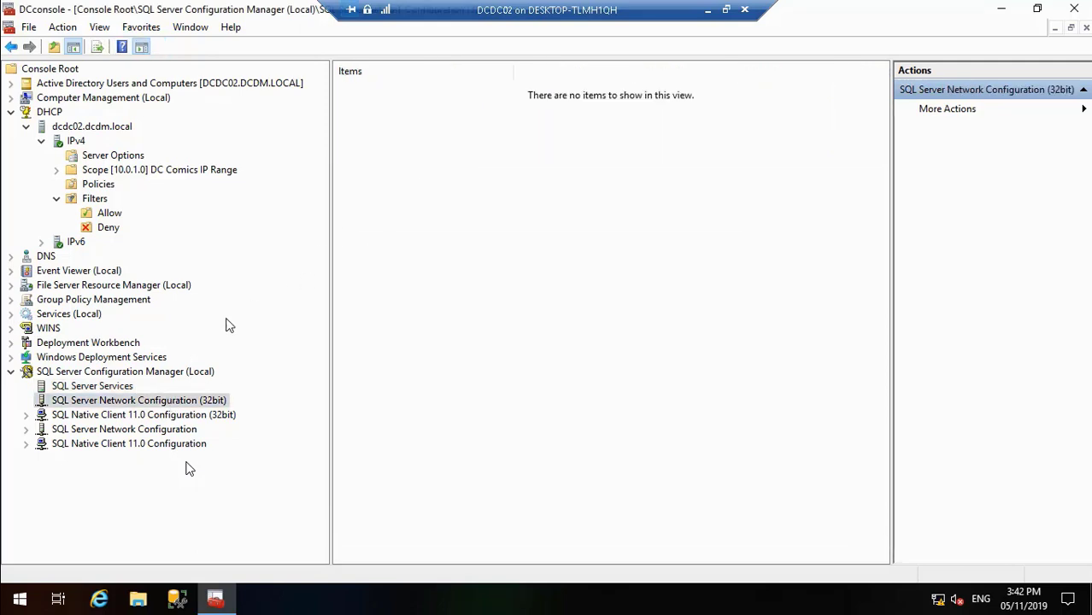
click(26, 415)
click(85, 430)
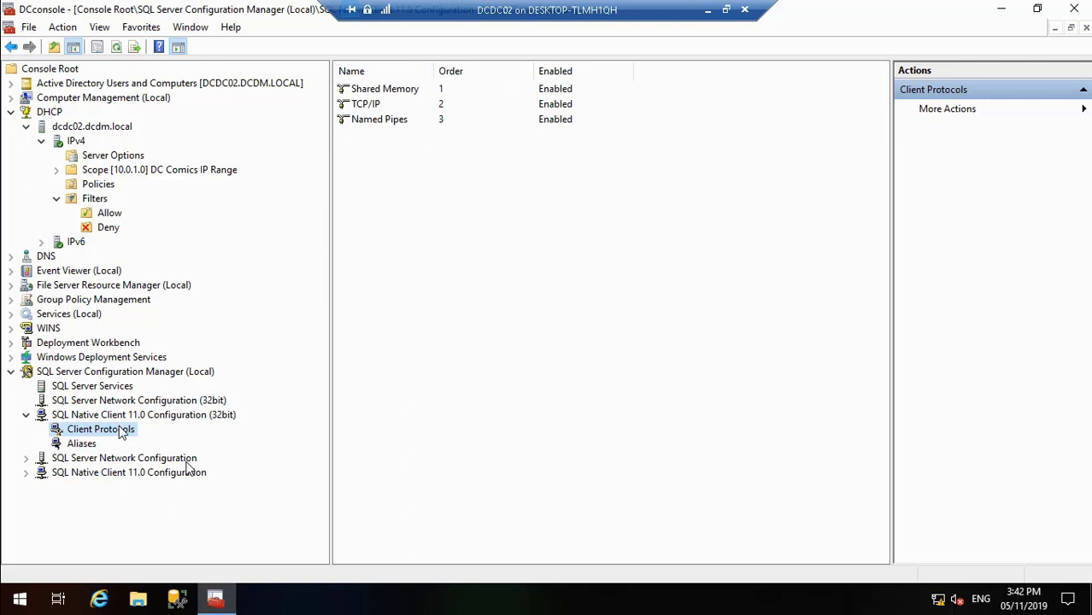
click(81, 446)
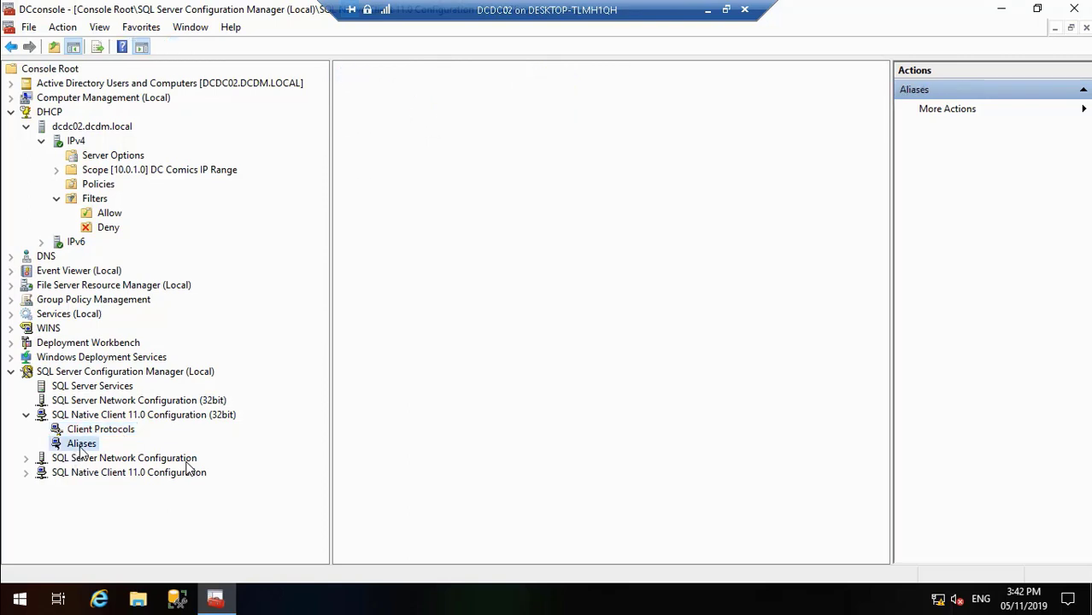
click(26, 459)
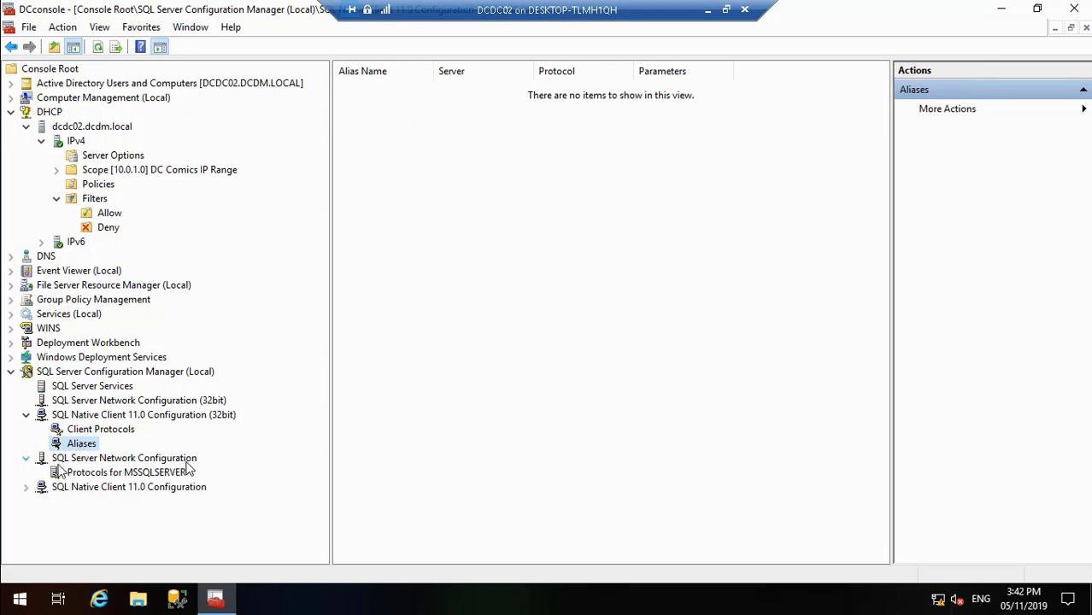
click(99, 474)
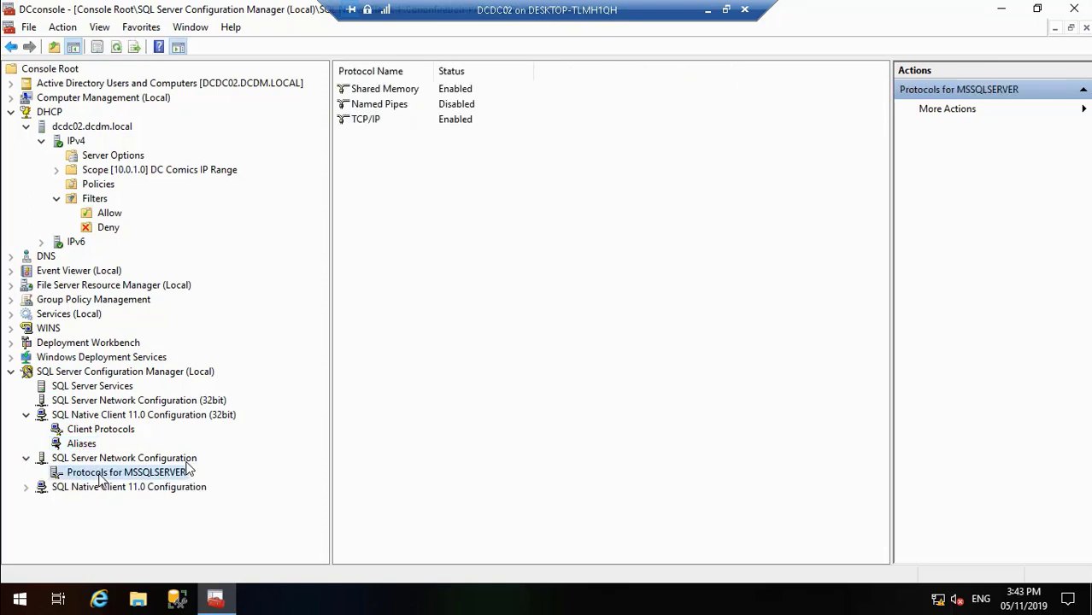
click(382, 106)
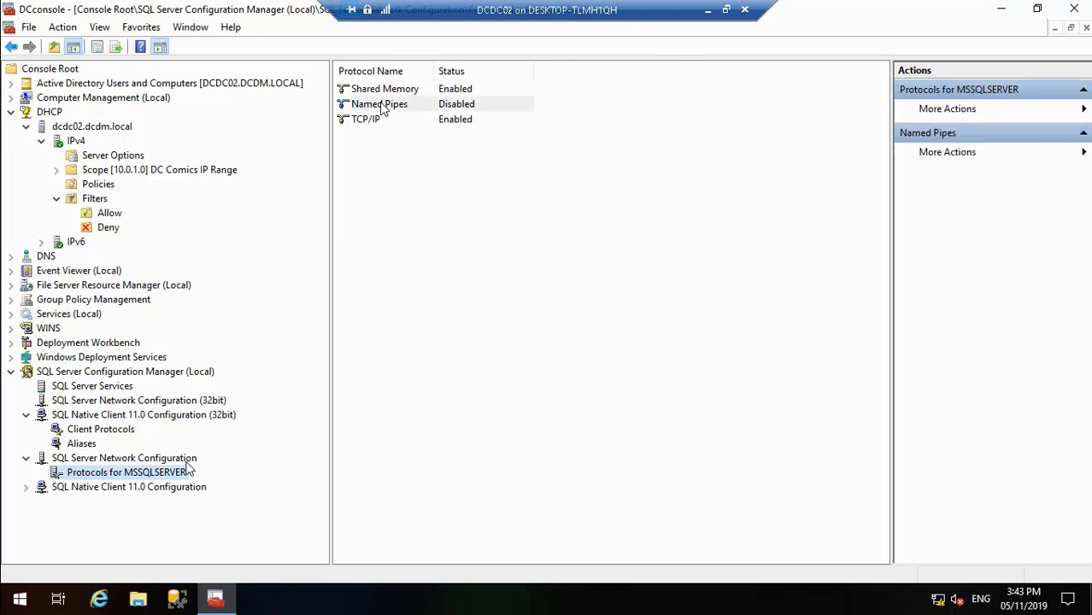
right_click(380, 103)
click(405, 114)
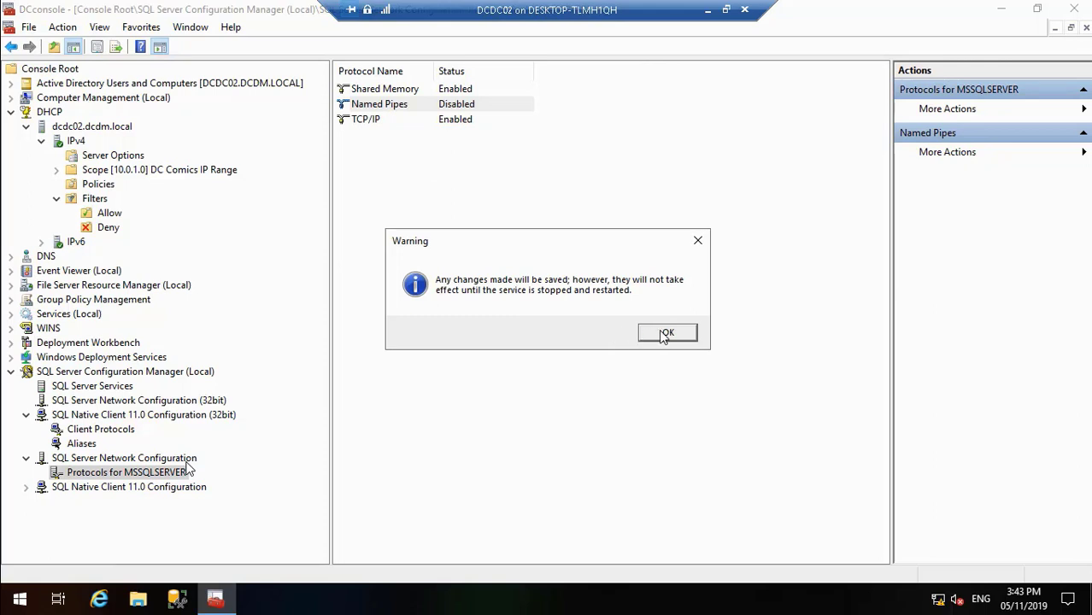
click(664, 334)
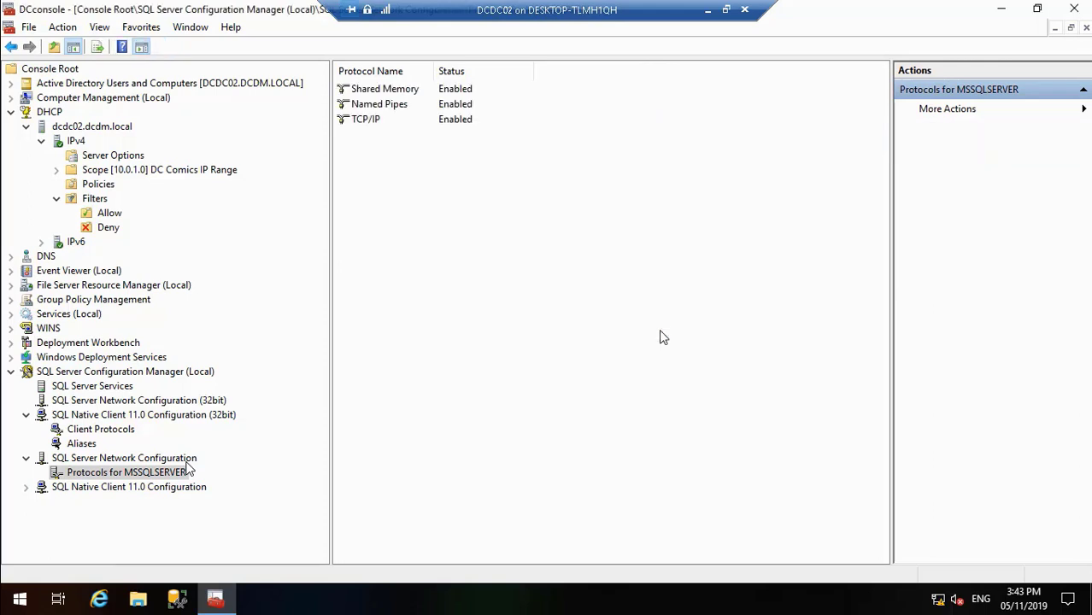
Step: Check the client protocols and aliases of the non-32-bit SQL Native Client 11.0 Configuration, and restart the SQL Server (MSSQLSERVER) service
click(28, 489)
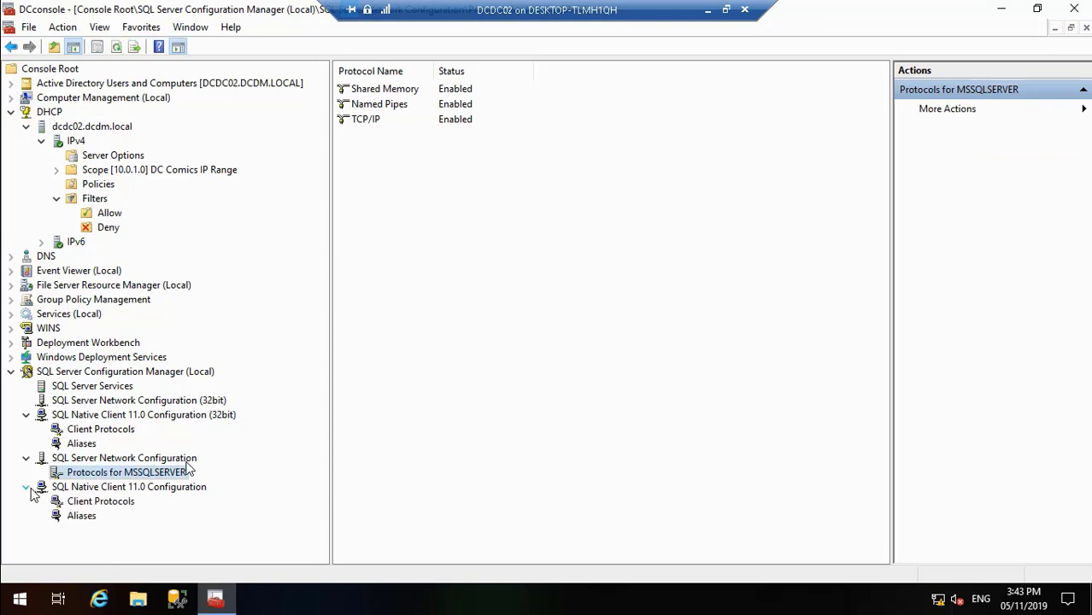
click(86, 504)
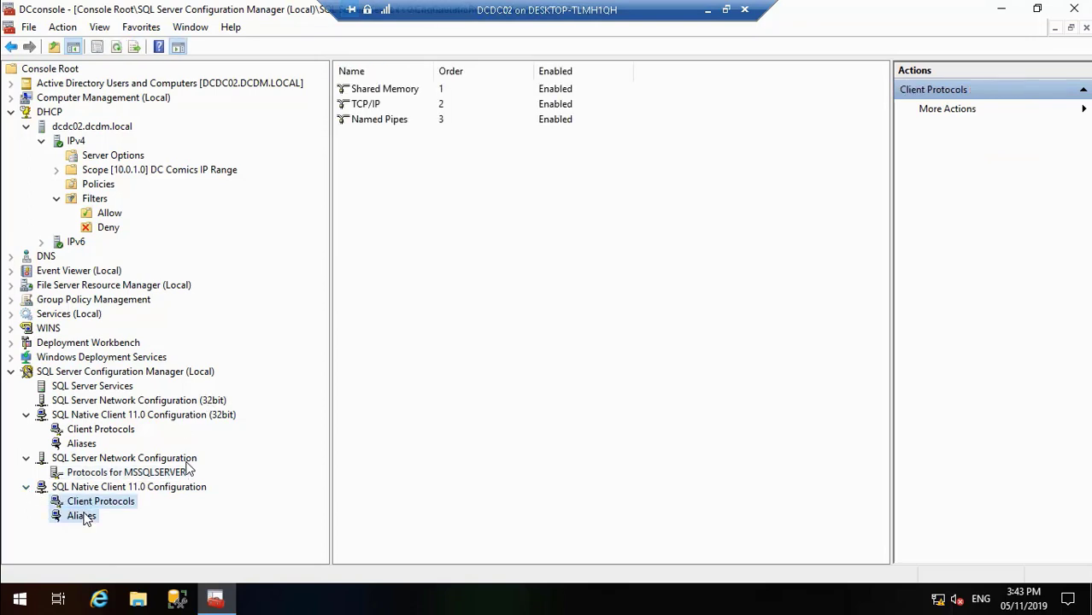
click(85, 516)
click(107, 386)
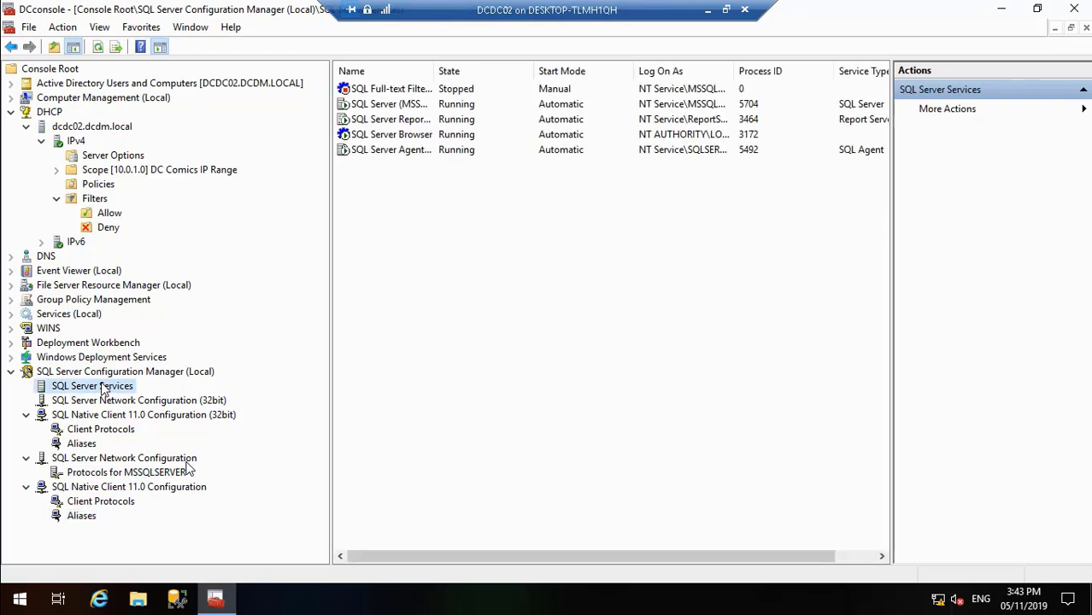
click(387, 104)
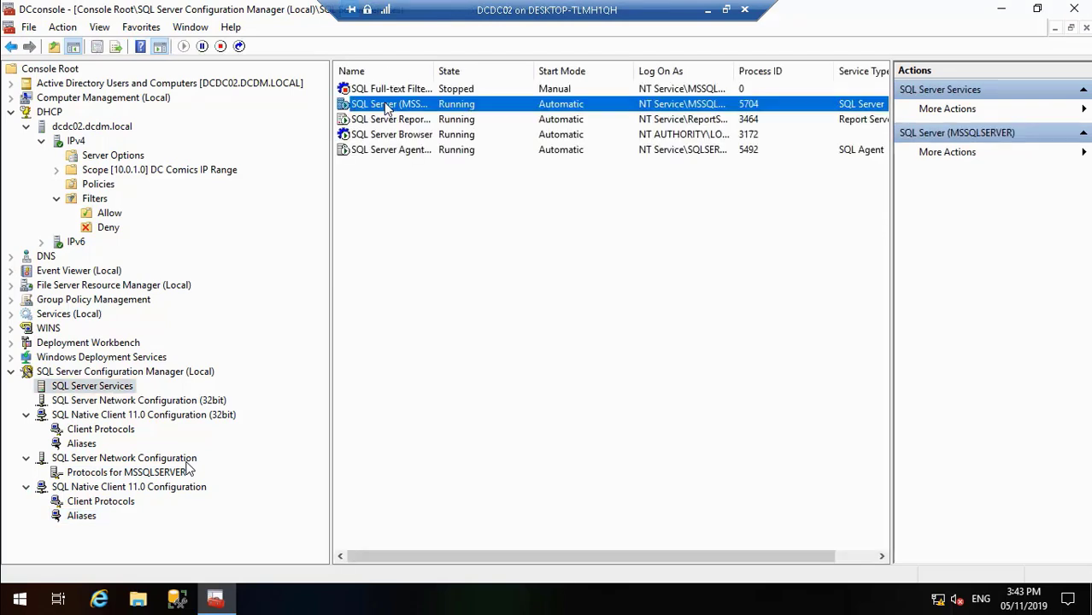
right_click(387, 104)
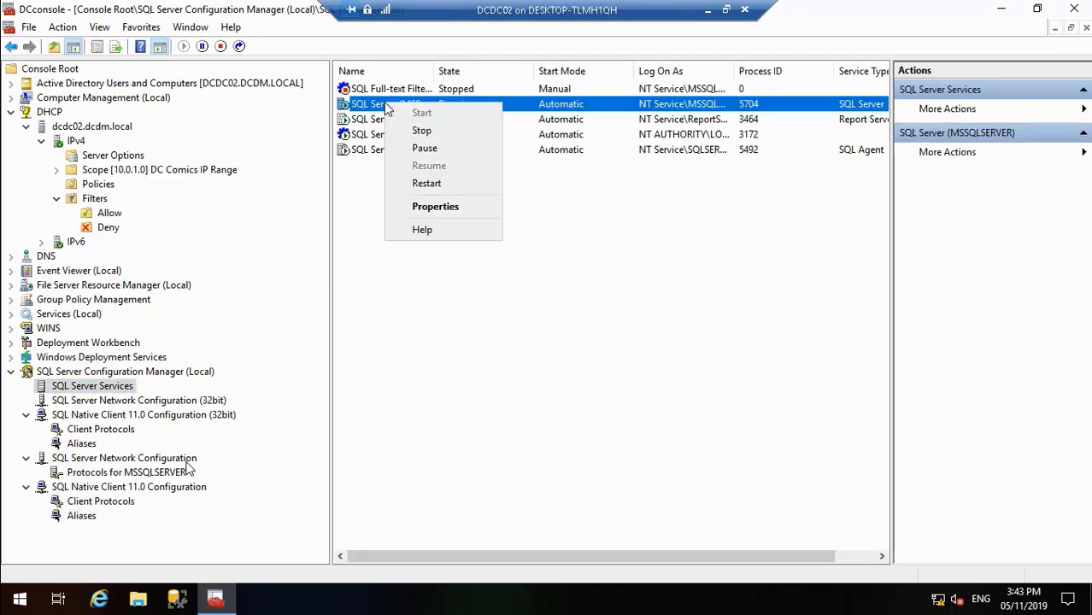
click(442, 187)
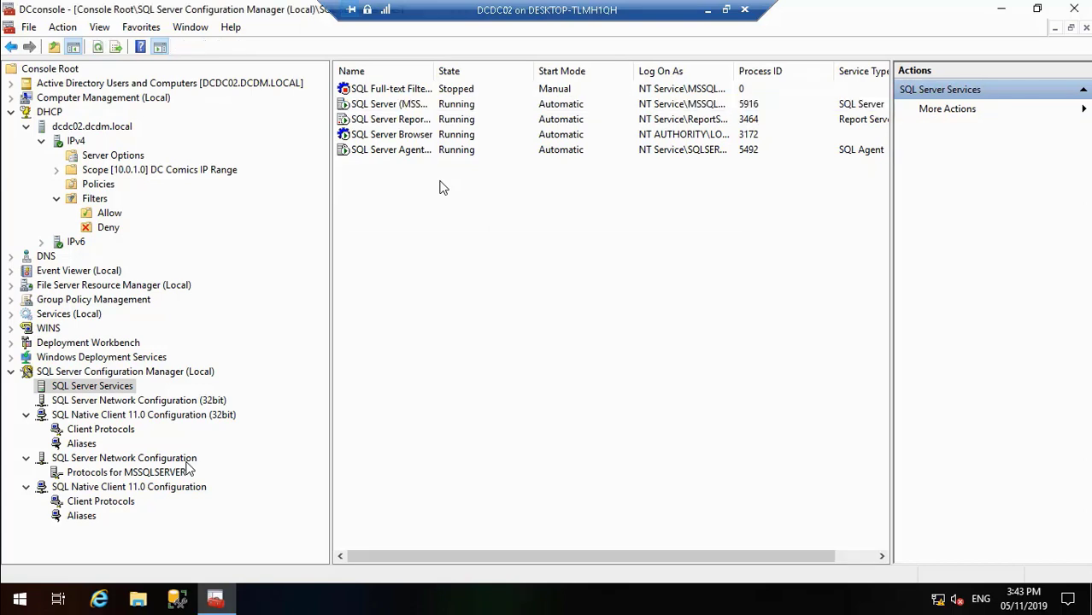
click(392, 122)
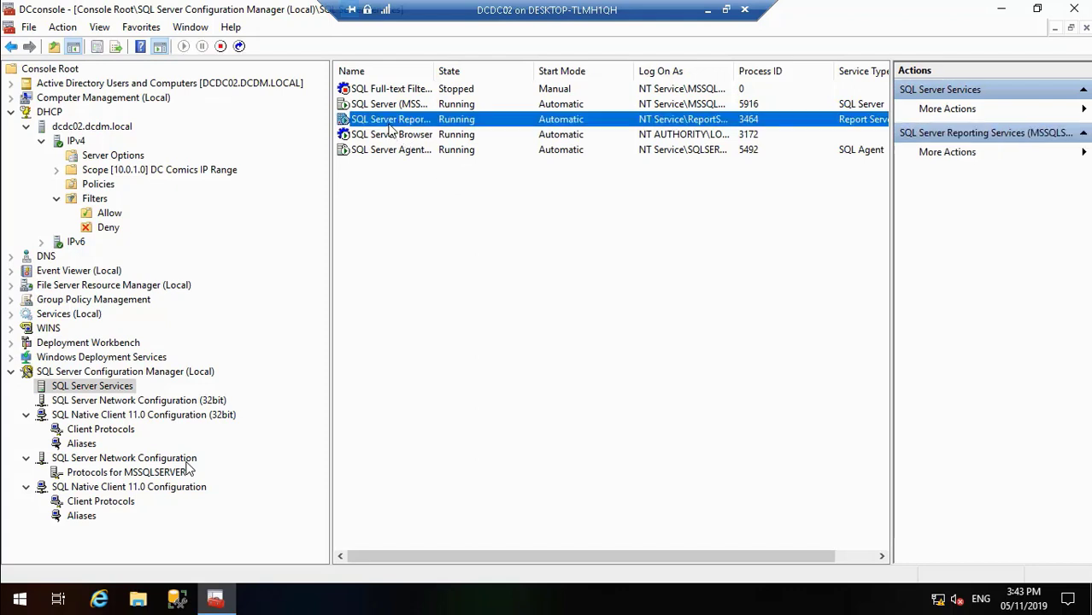
click(393, 151)
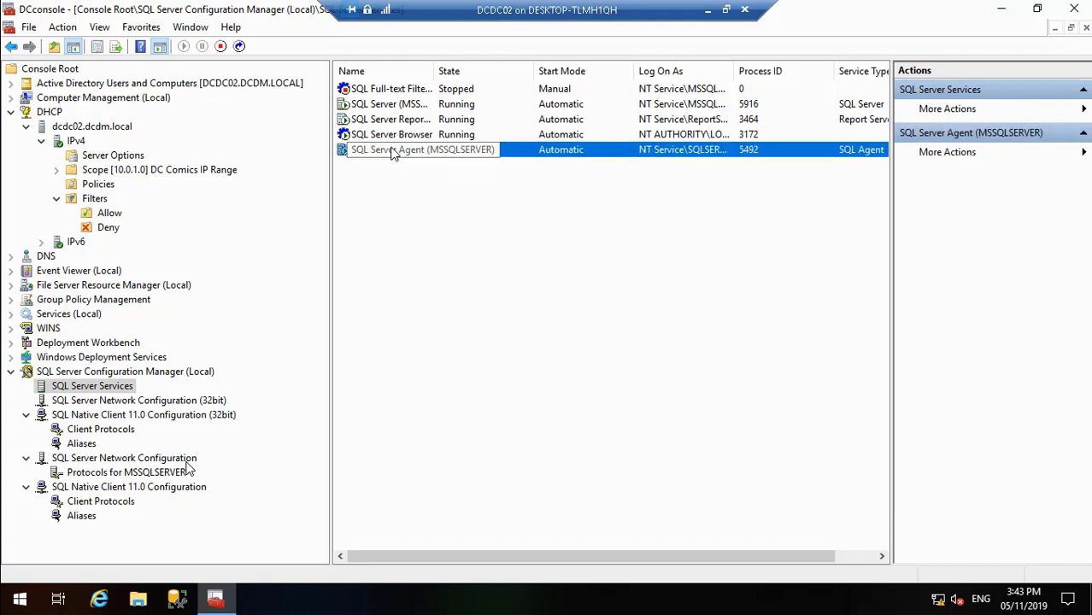
Step: Expand the Deployment Workbench tree down to the contents of the MDT Deployment Share (D:\DeploymentShare)
click(11, 343)
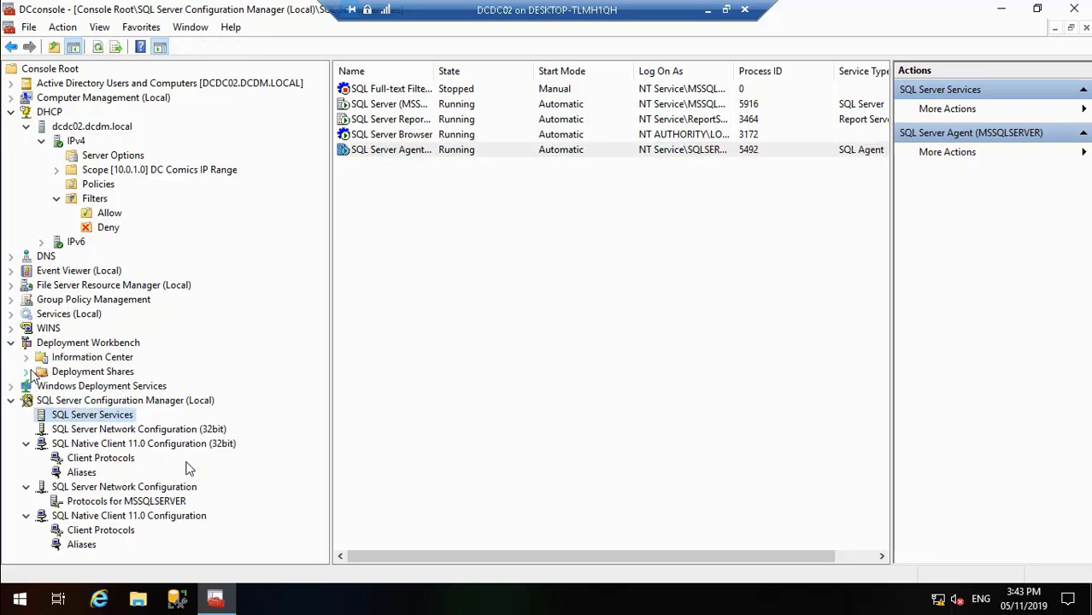
click(26, 372)
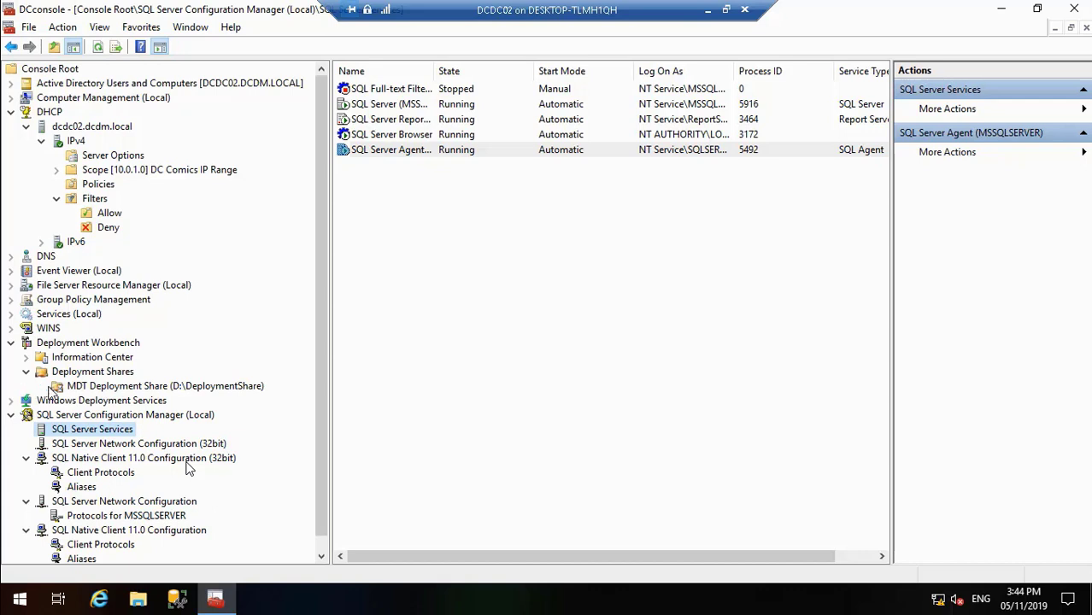
click(41, 386)
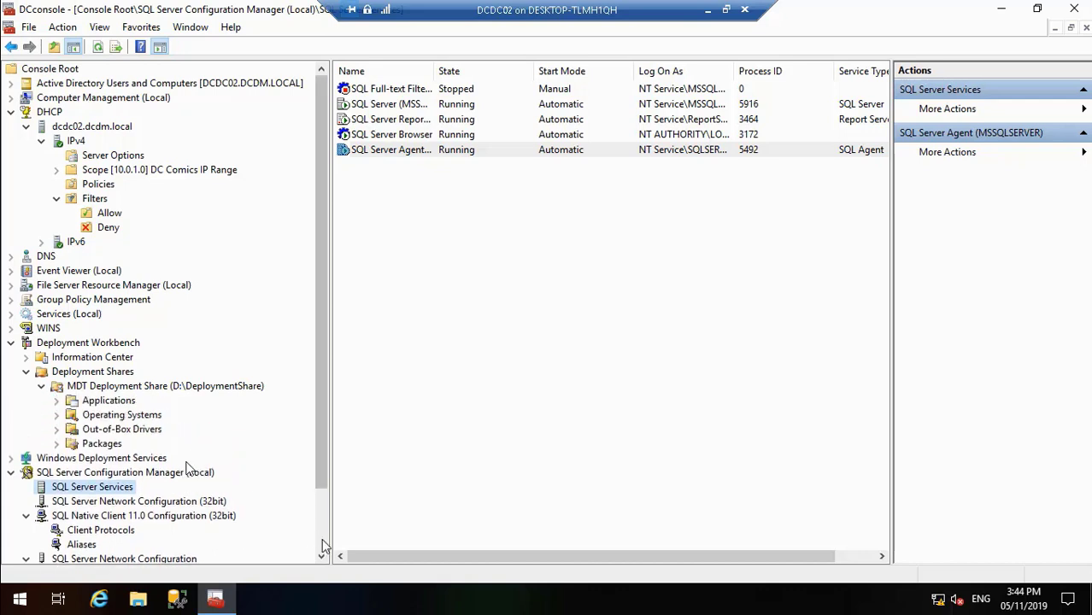
click(323, 541)
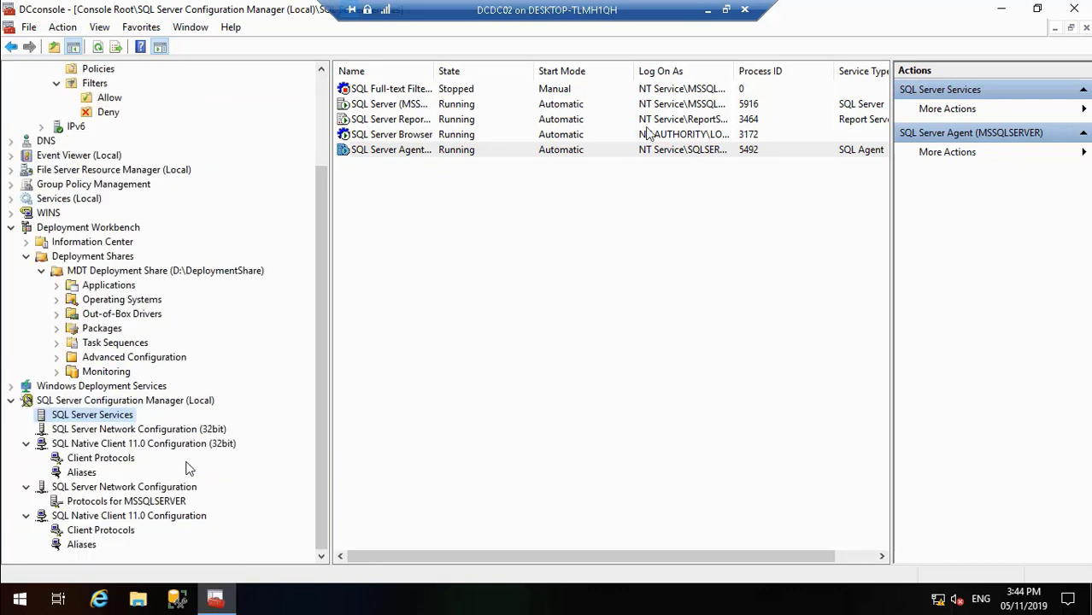
Step: Minimize the DCDC02 virtual machine, Task Manager and Hyper-V Manager windows to reach the host desktop
click(709, 12)
click(453, 602)
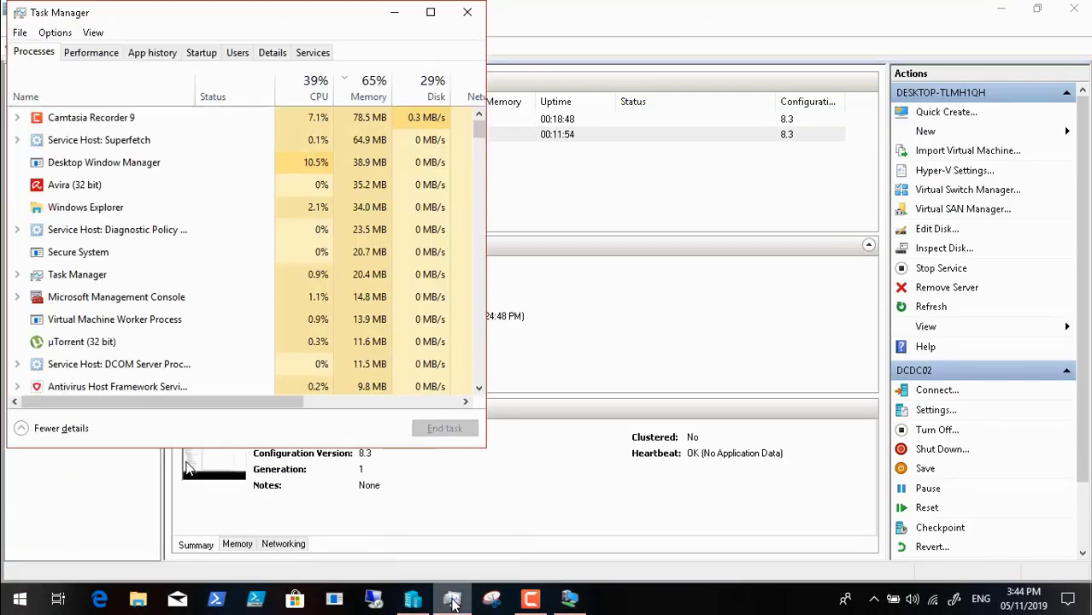
click(396, 20)
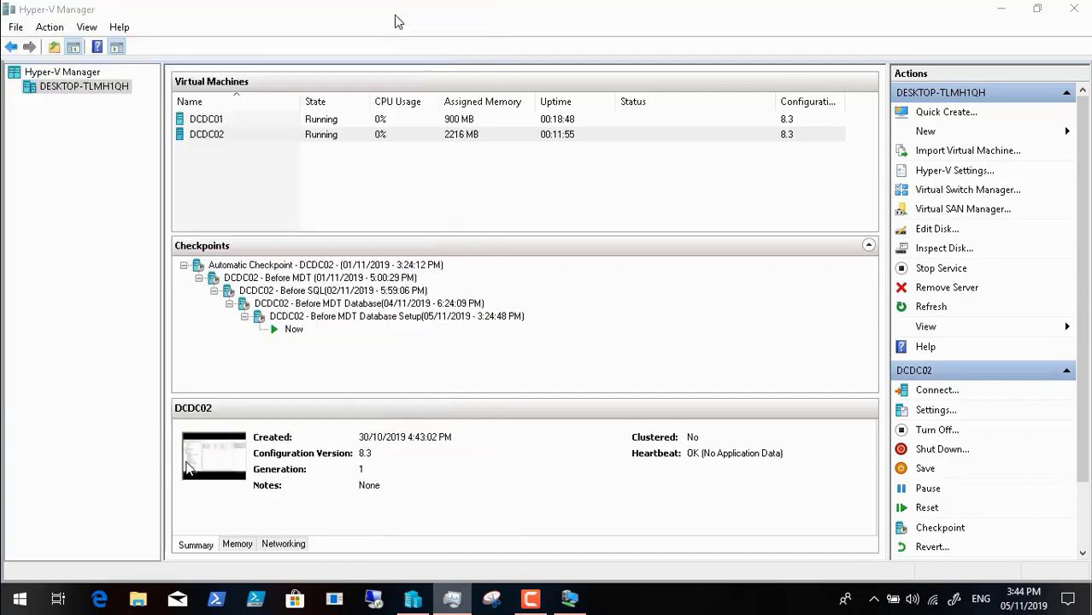
click(996, 14)
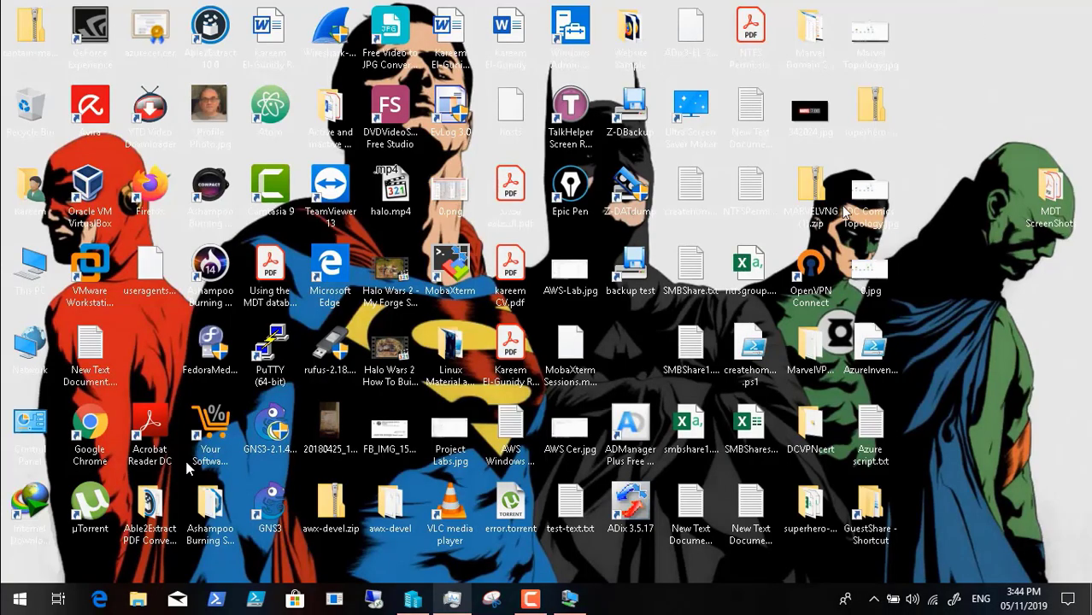
double_click(160, 188)
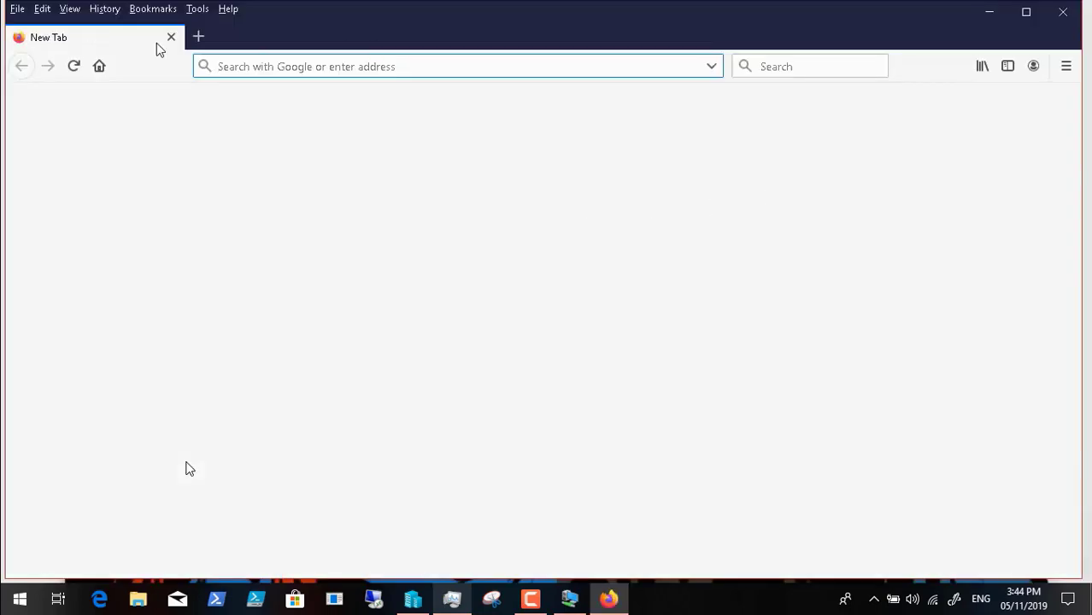
click(106, 10)
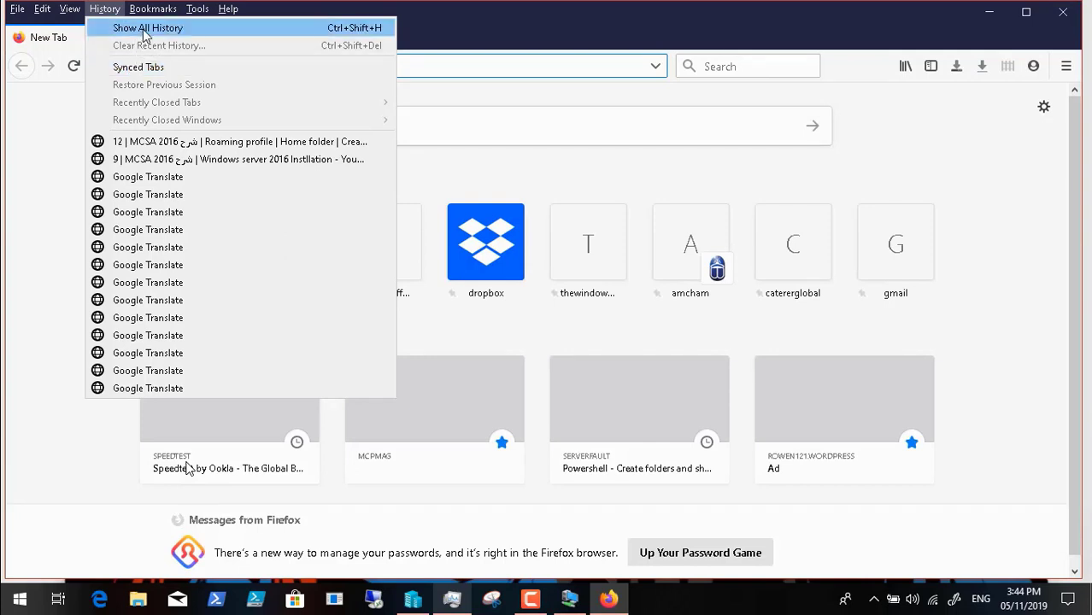
click(143, 28)
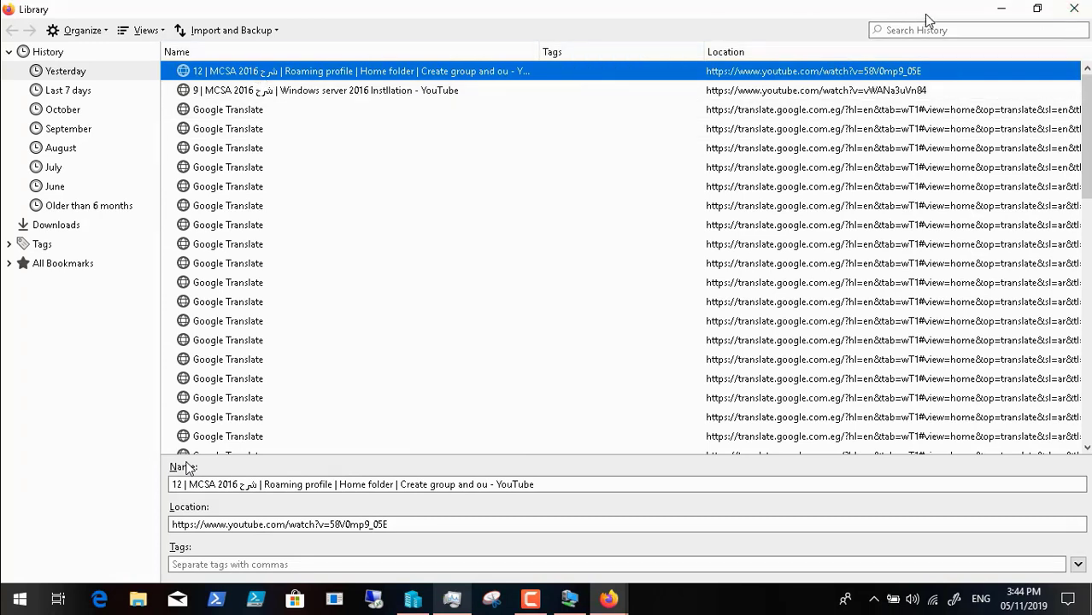
click(1074, 8)
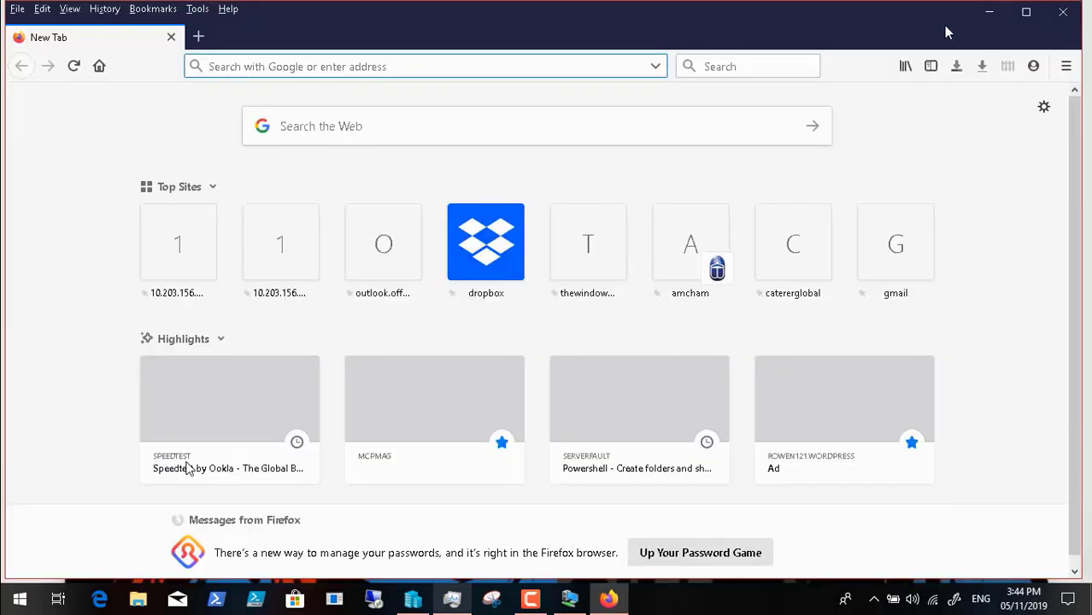
click(1062, 13)
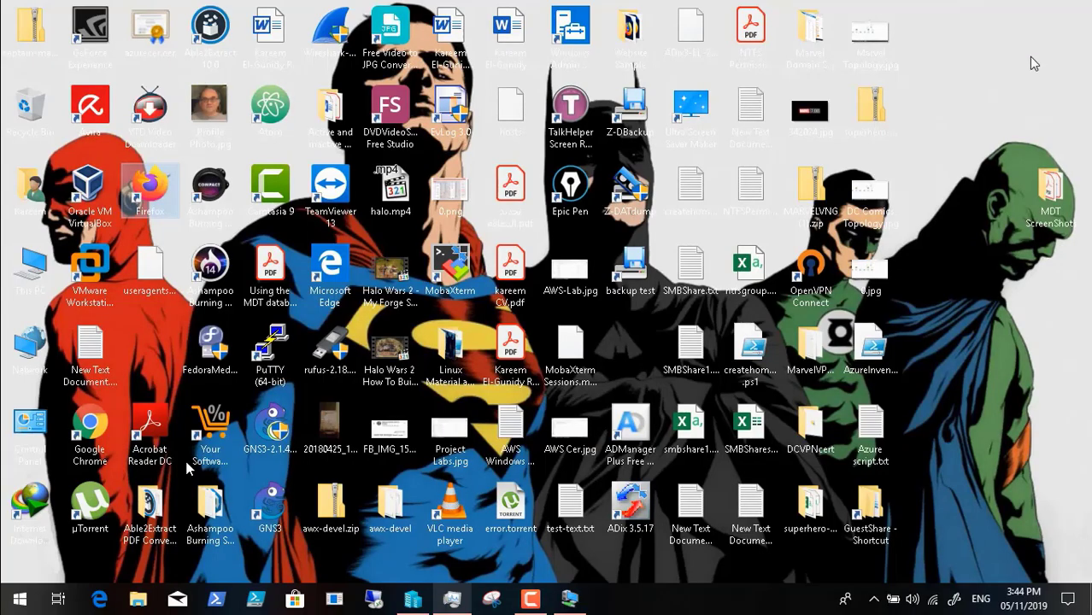
Step: Open MDT Database.pdf from the MDT ScreenShots folder, follow its 4sysops article link in Firefox, and read the "Connecting SQL to MDT" section
click(1050, 186)
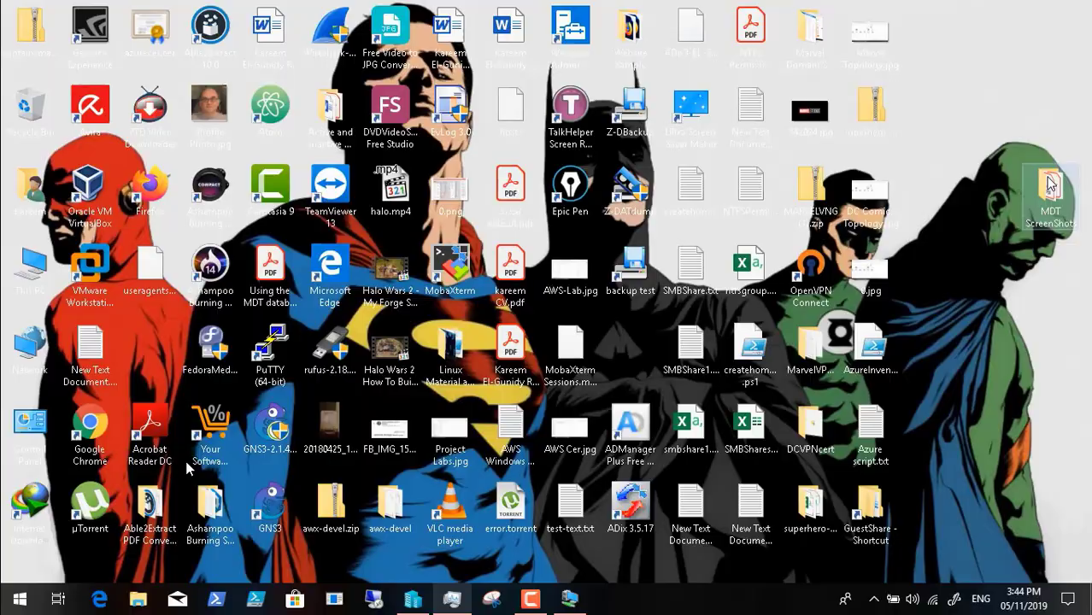
double_click(1050, 186)
click(610, 141)
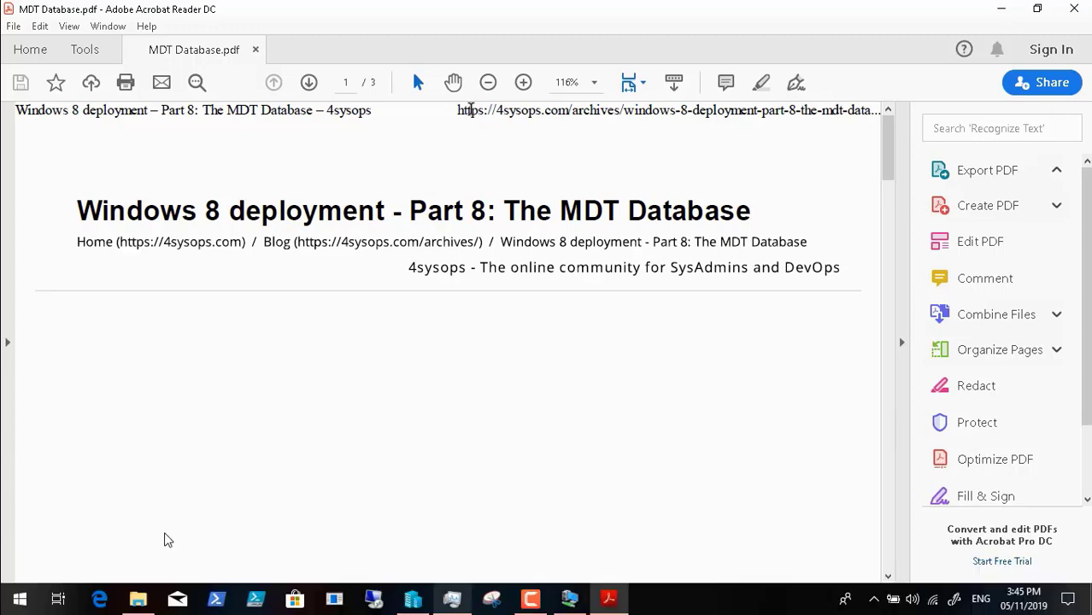
click(201, 562)
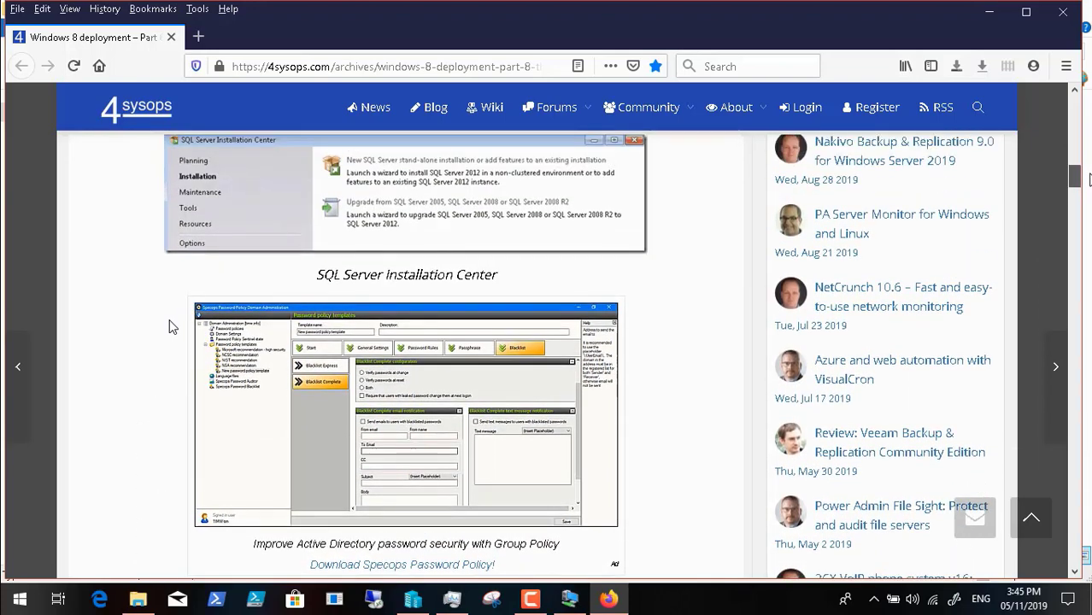
drag(1075, 173, 1087, 284)
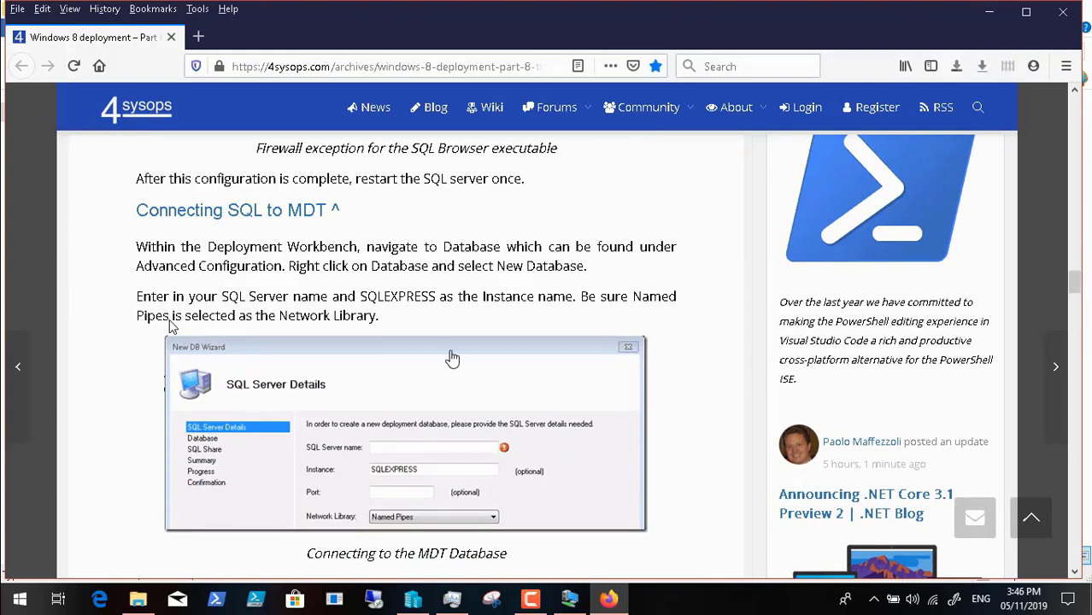
Step: Switch to the DCDC02 virtual machine, start a new database under the deployment share's Advanced Configuration, and set the SQL Server name to DCDC02
click(570, 601)
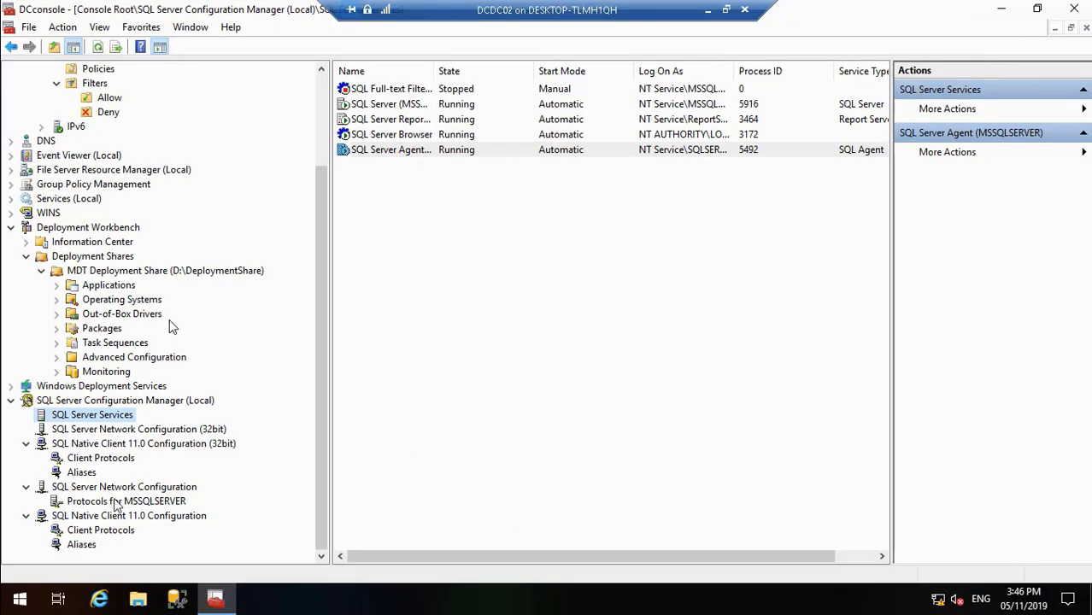
click(58, 358)
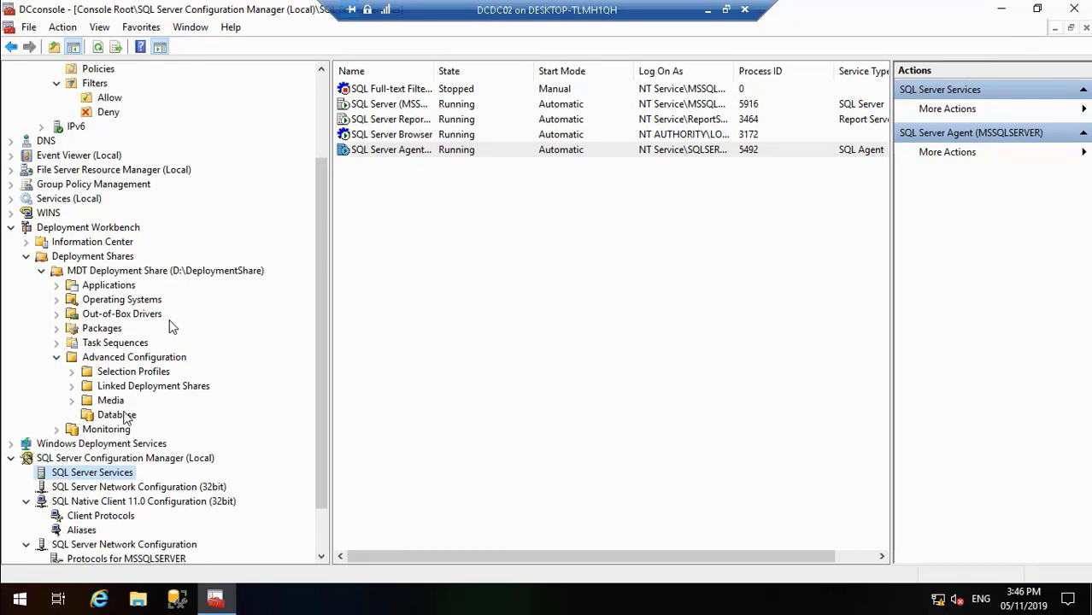
click(116, 415)
right_click(127, 414)
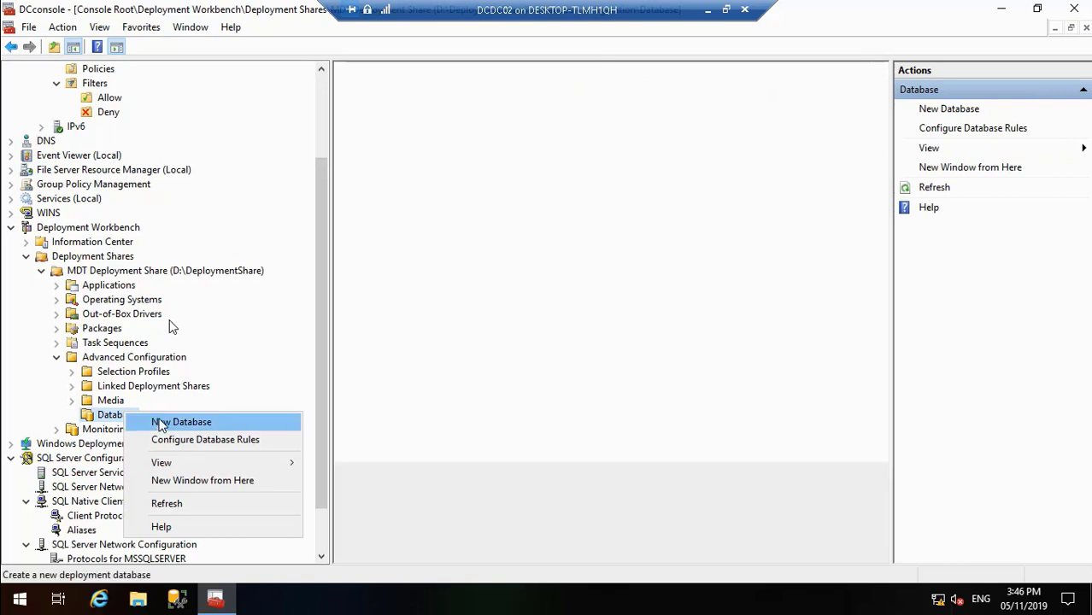
click(162, 421)
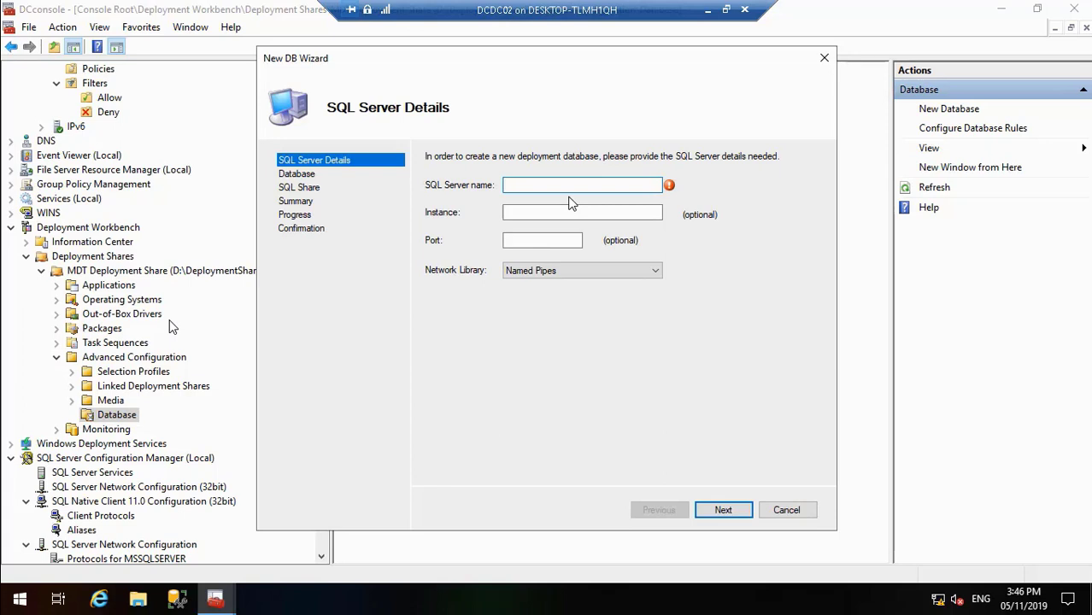
text(DCDC02)
mouse_move(4, 608)
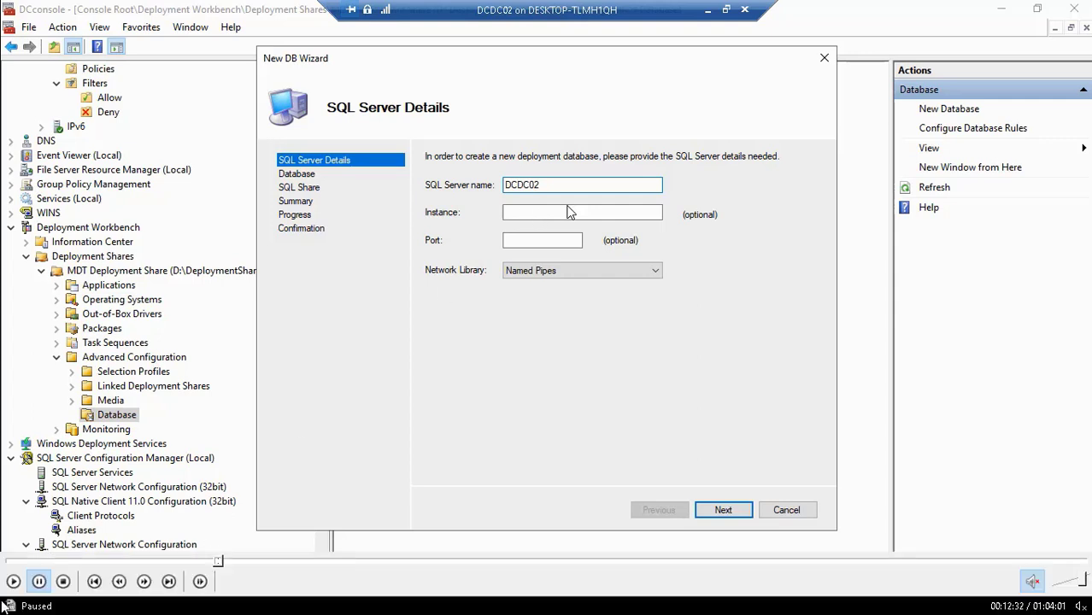
click(13, 581)
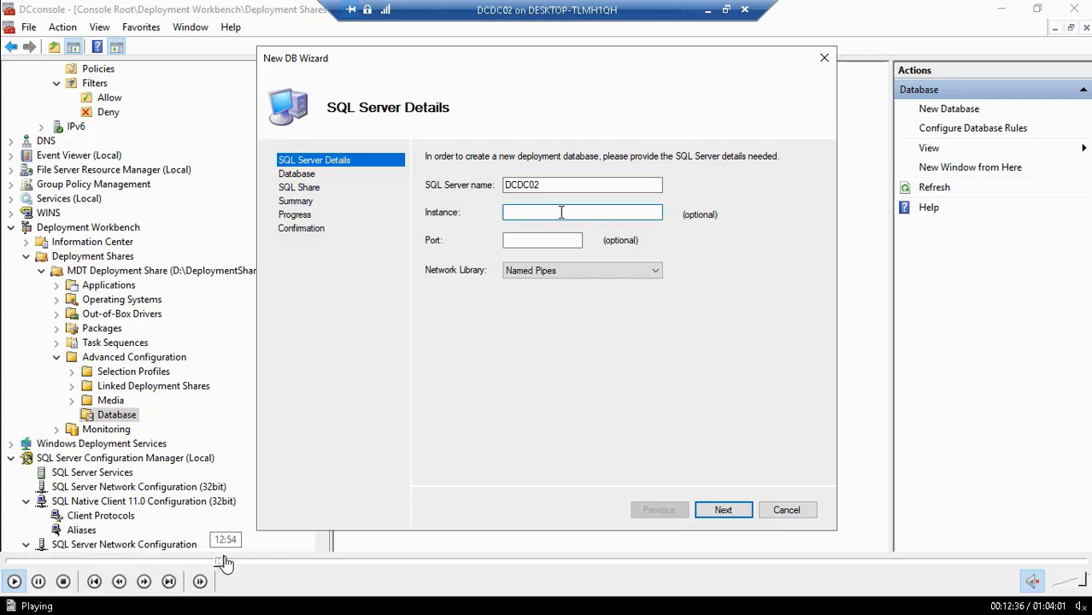
click(227, 562)
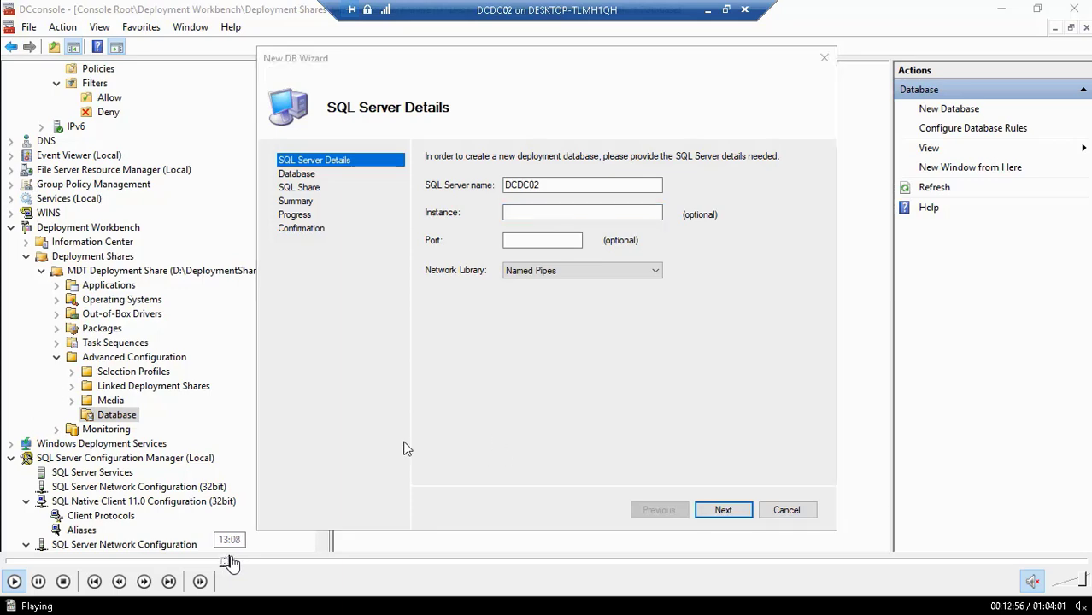
click(232, 562)
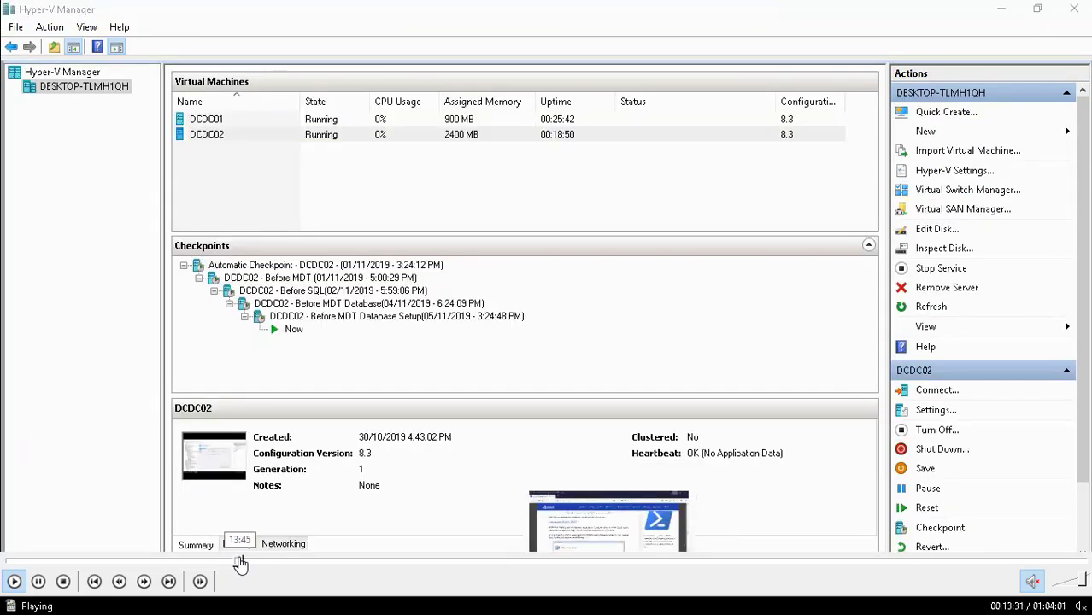
click(241, 564)
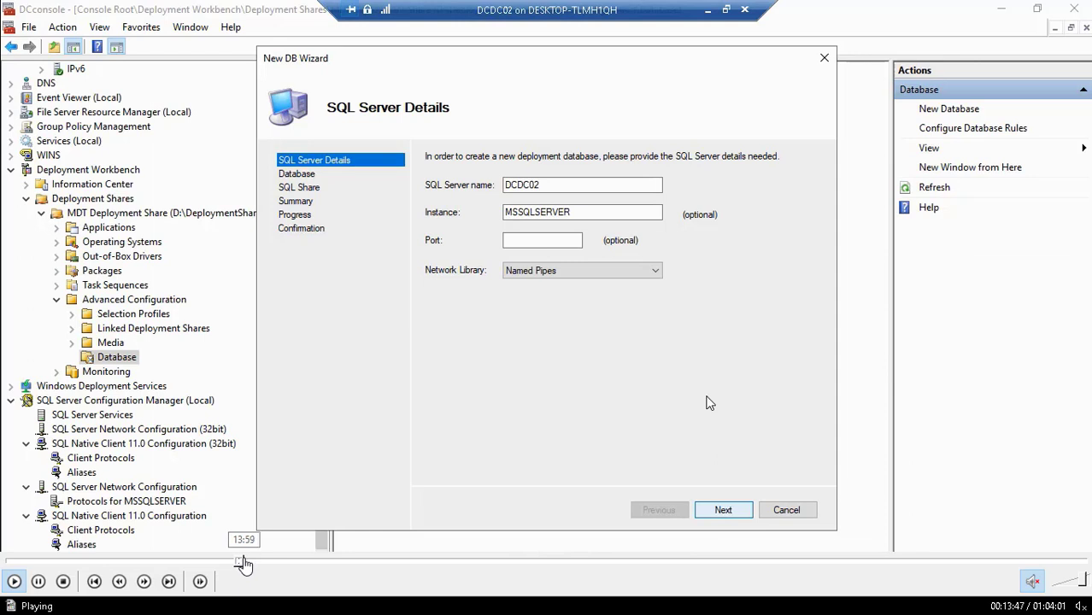
click(244, 563)
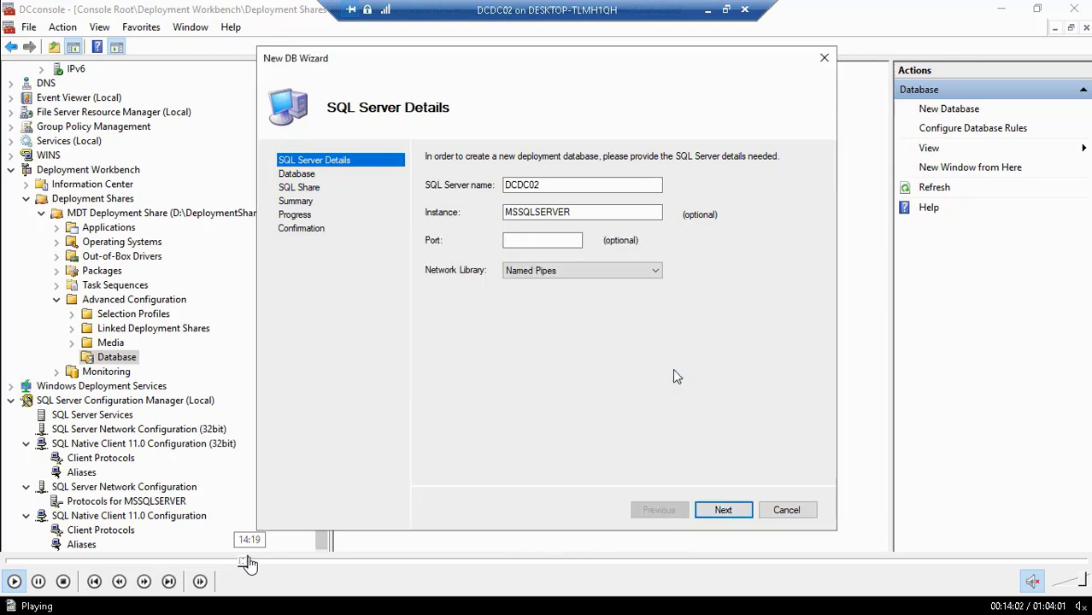
click(250, 563)
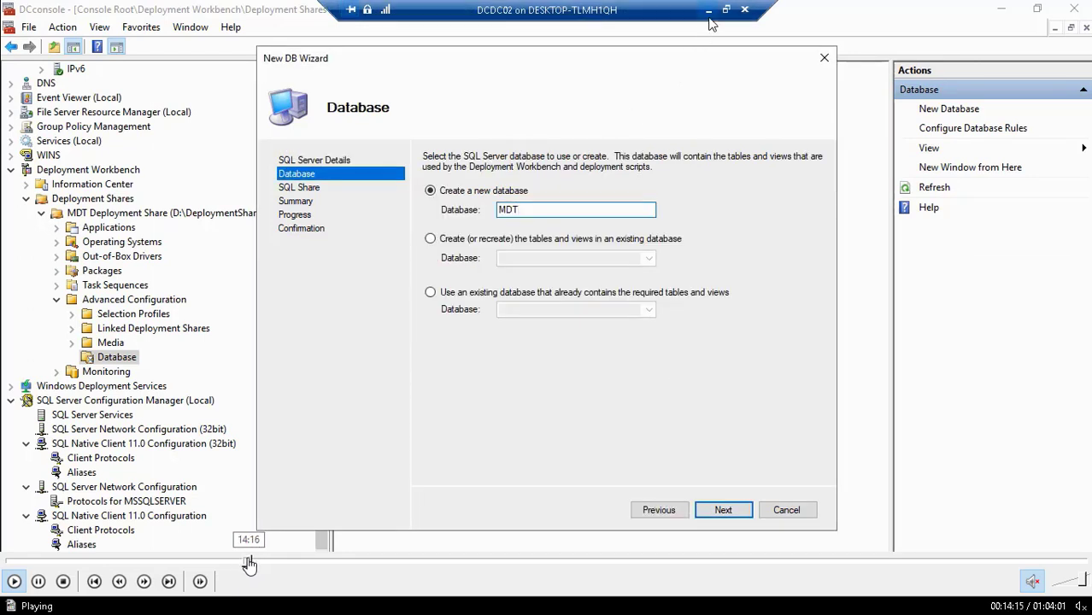
click(246, 563)
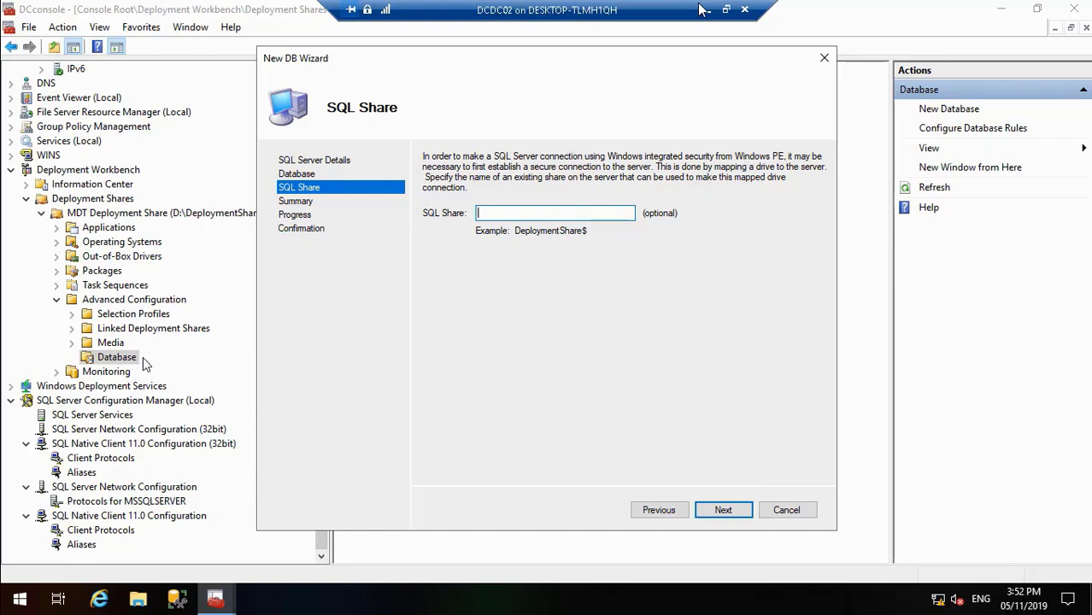
mouse_move(114, 602)
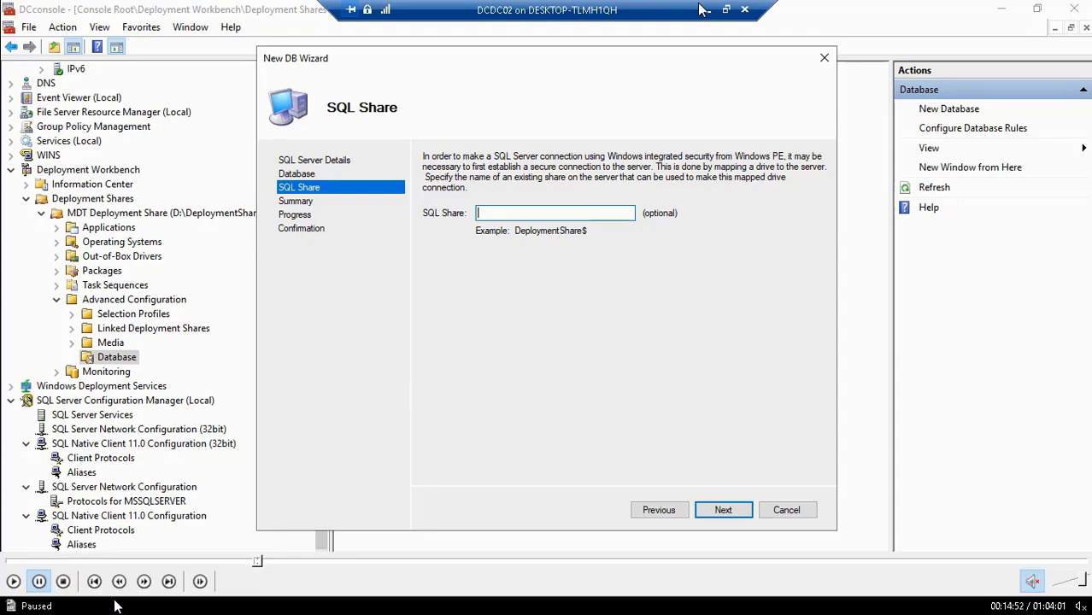
click(17, 583)
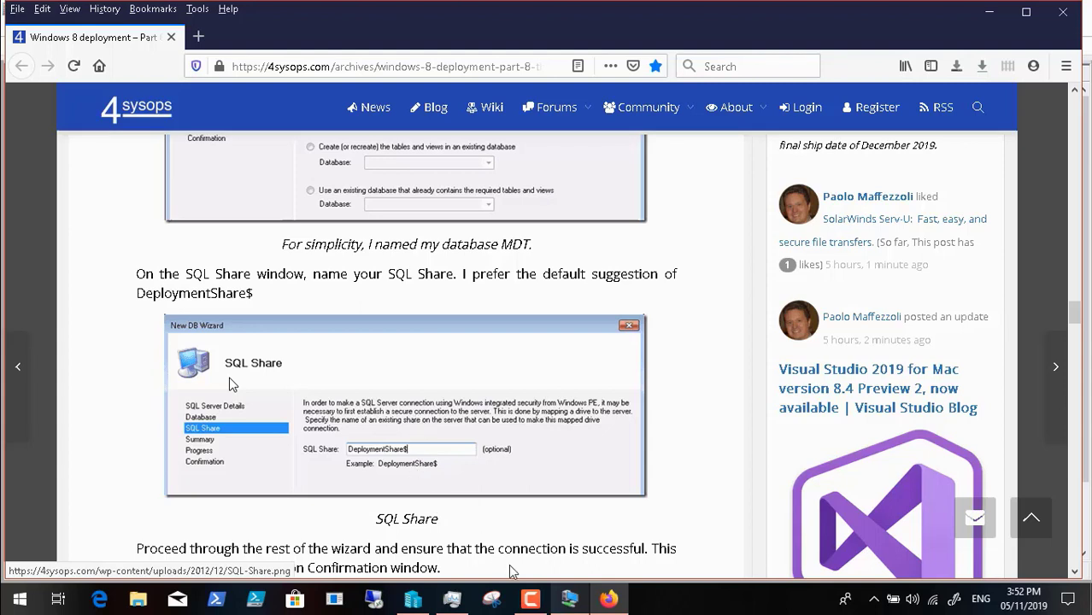
Step: Return to the DCDC02 virtual machine, set the SQL share to DeploymentShare$, and complete the New DB Wizard to create the MDT database
click(568, 600)
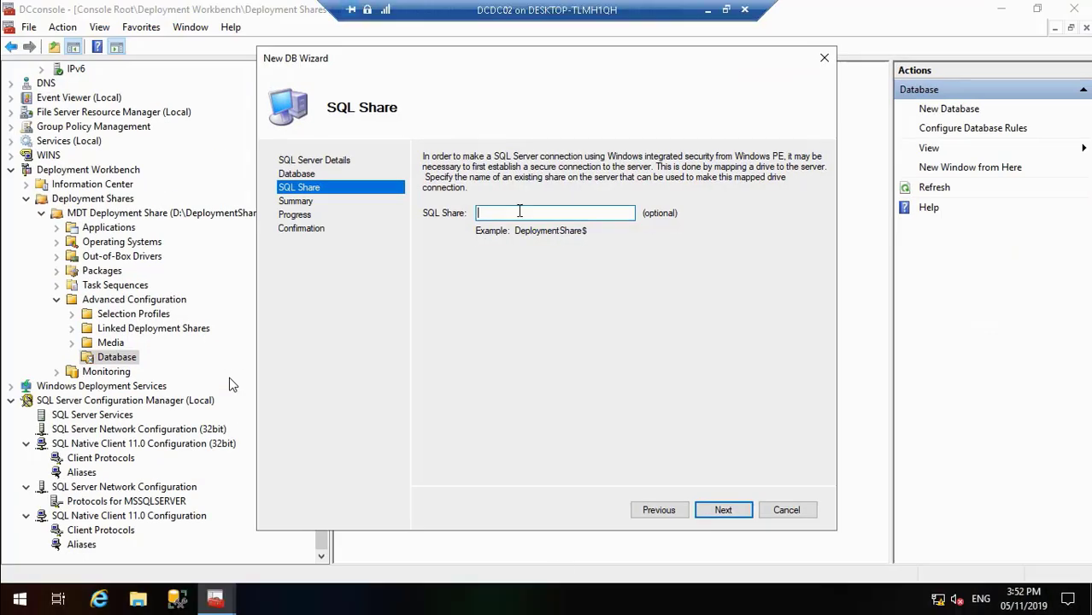
text(Deplo)
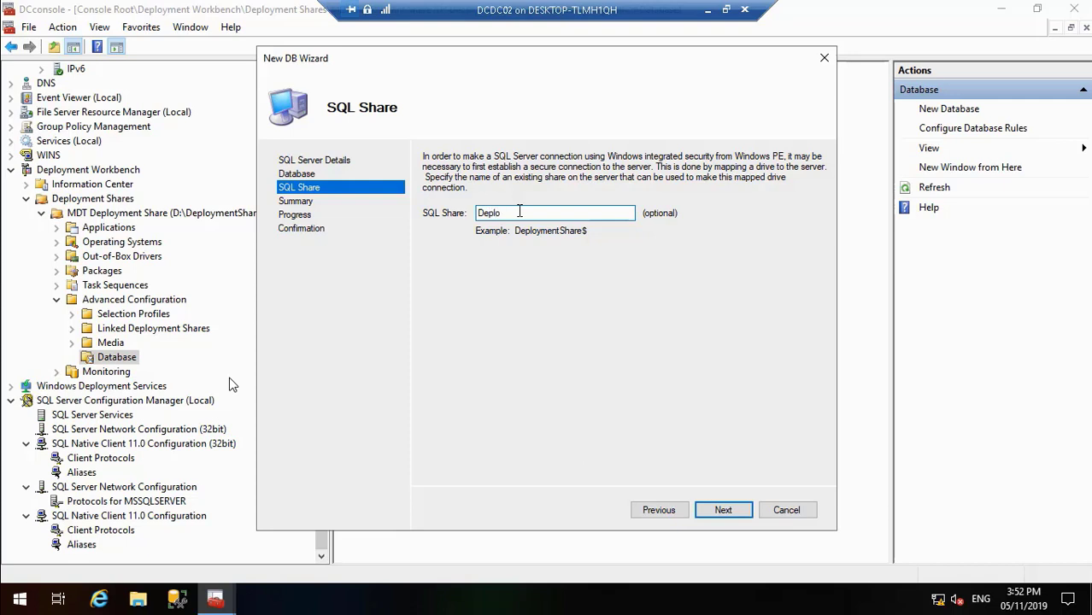
text(ymentShare$)
click(722, 511)
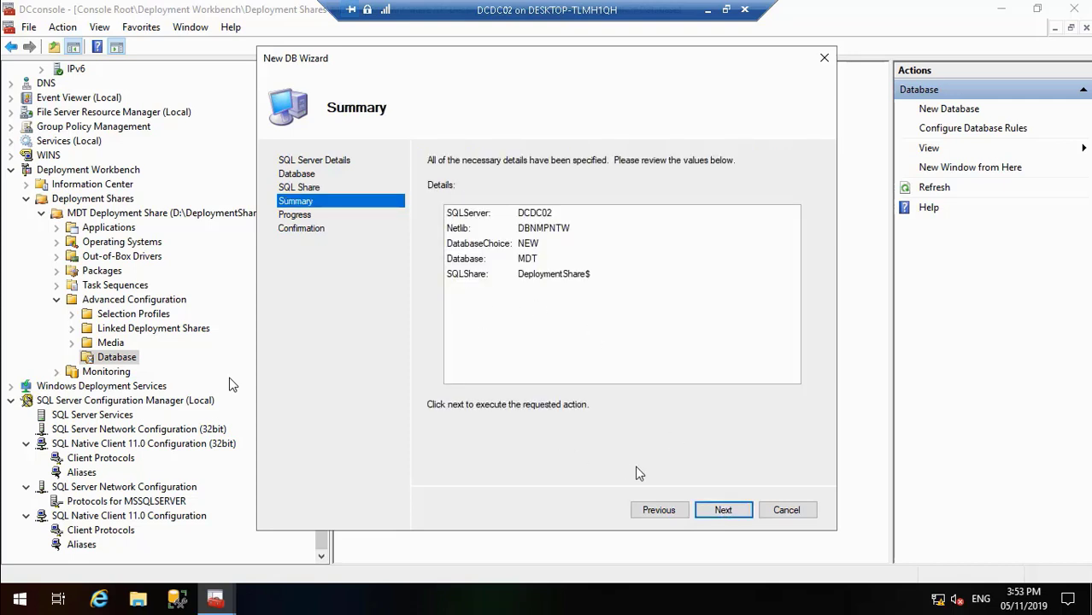
click(721, 510)
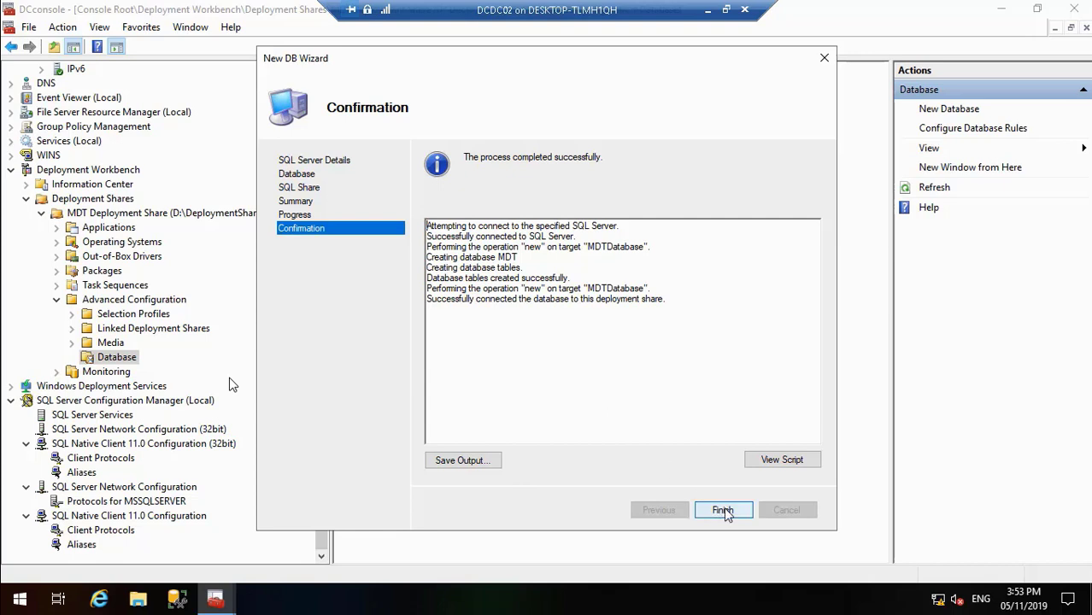
click(723, 511)
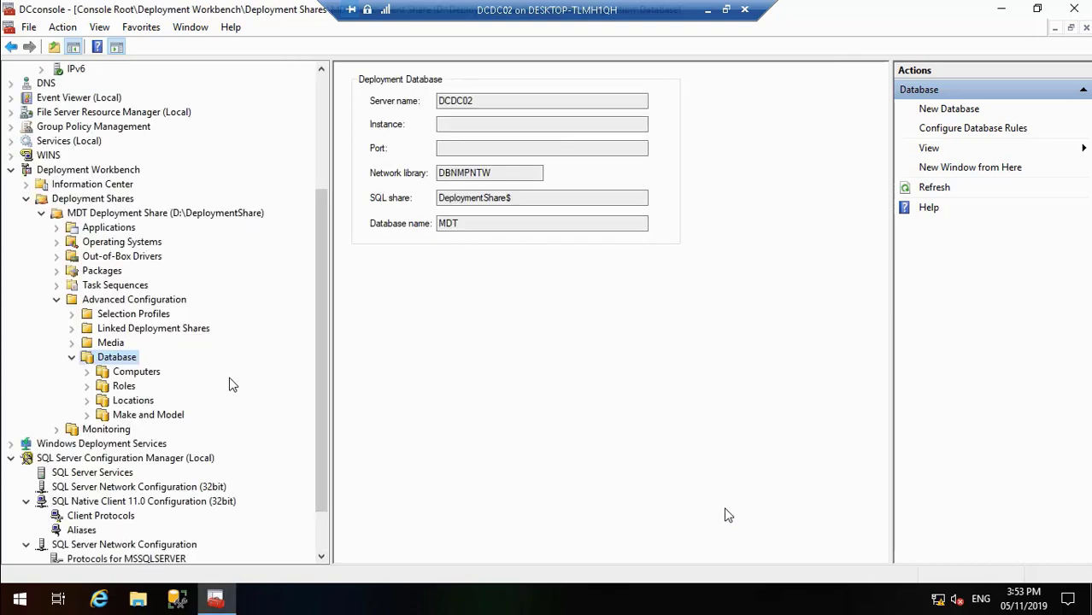
Step: Minimize the DCDC02 virtual machine and read the 4sysops article's wizard confirmation, Configure Database Rules and computer naming sections in Firefox
click(708, 9)
scroll(232, 414, down, 2)
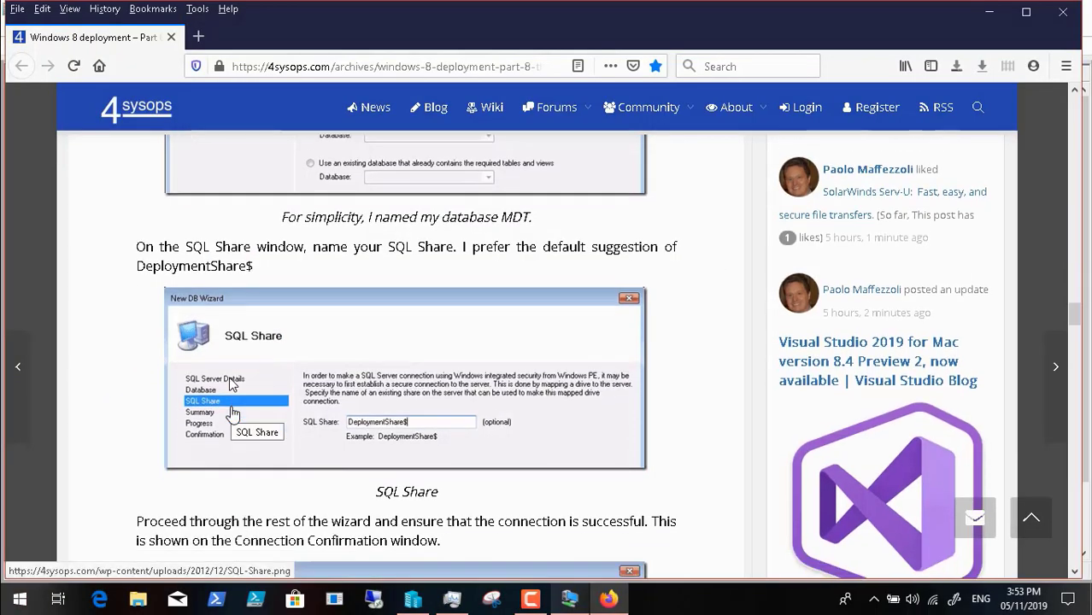
scroll(232, 415, down, 10)
scroll(233, 415, down, 2)
scroll(233, 414, up, 5)
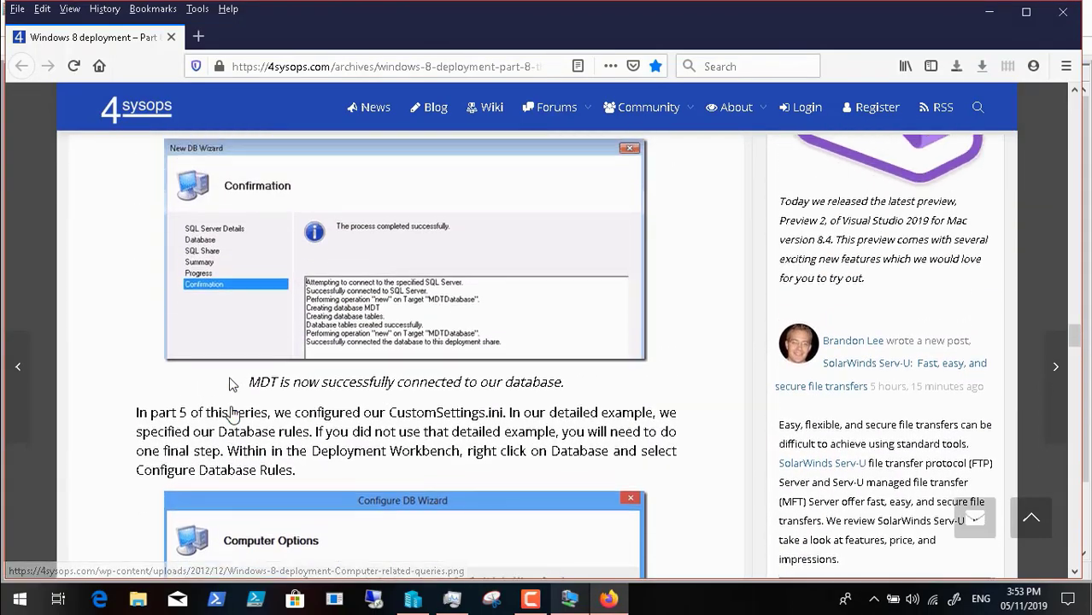
scroll(232, 414, up, 3)
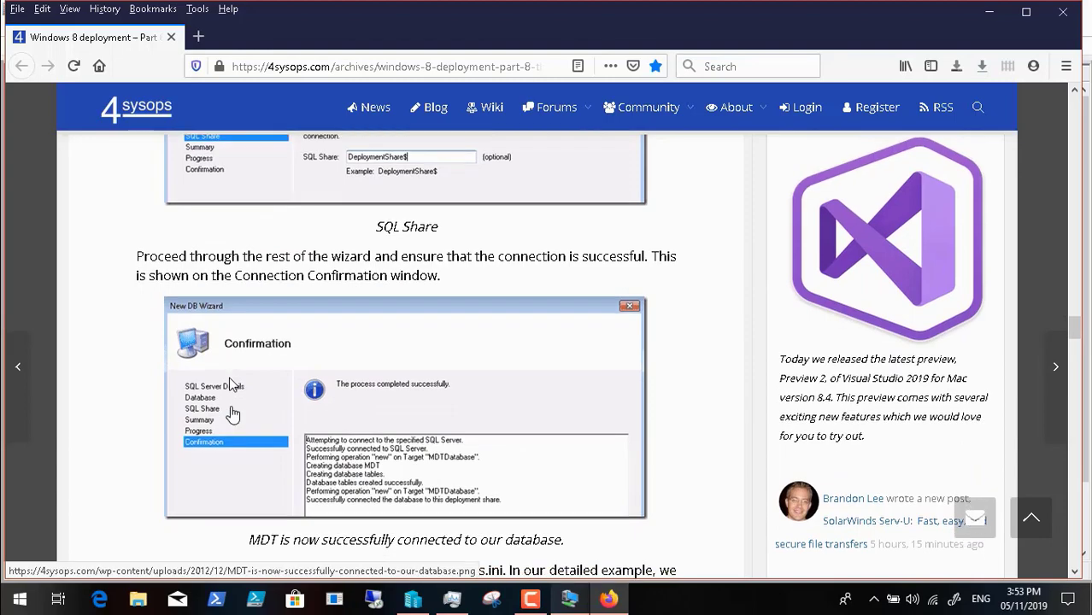
scroll(232, 414, down, 3)
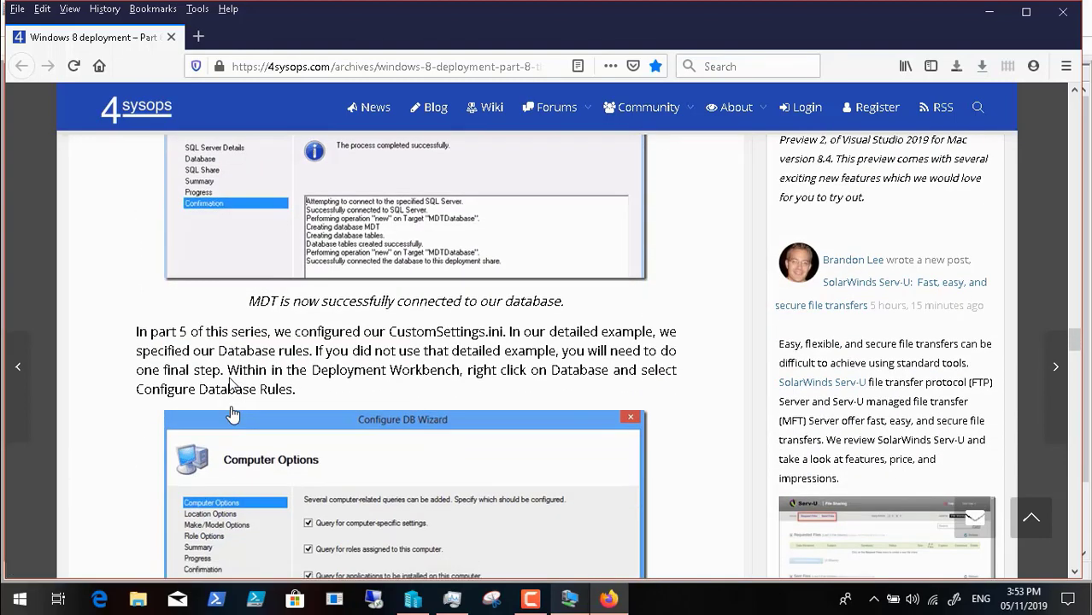
scroll(232, 414, down, 1)
scroll(232, 414, down, 1)
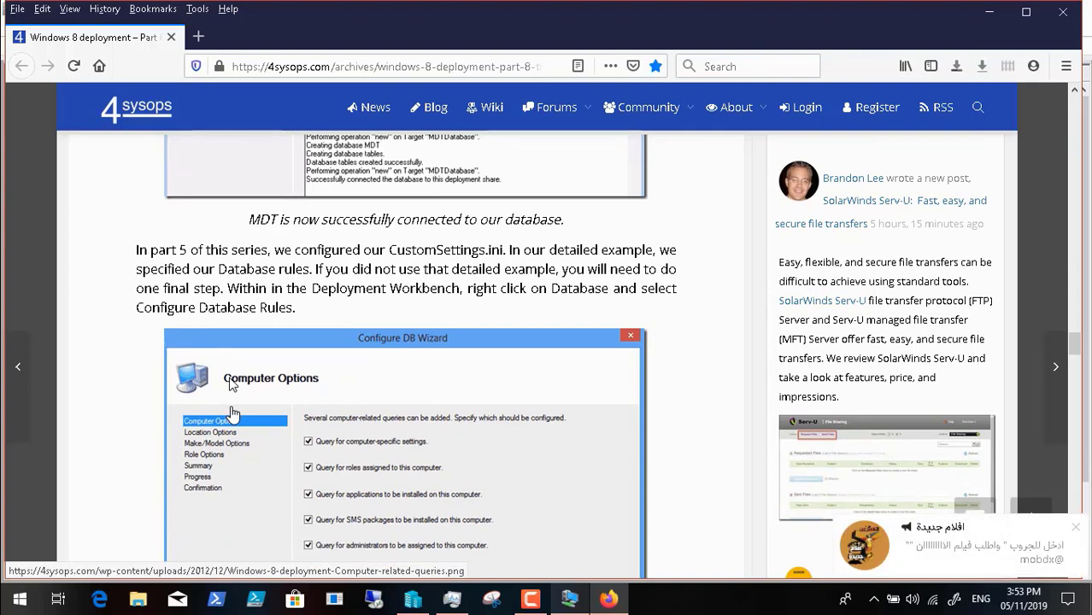
scroll(232, 415, down, 1)
scroll(232, 414, down, 5)
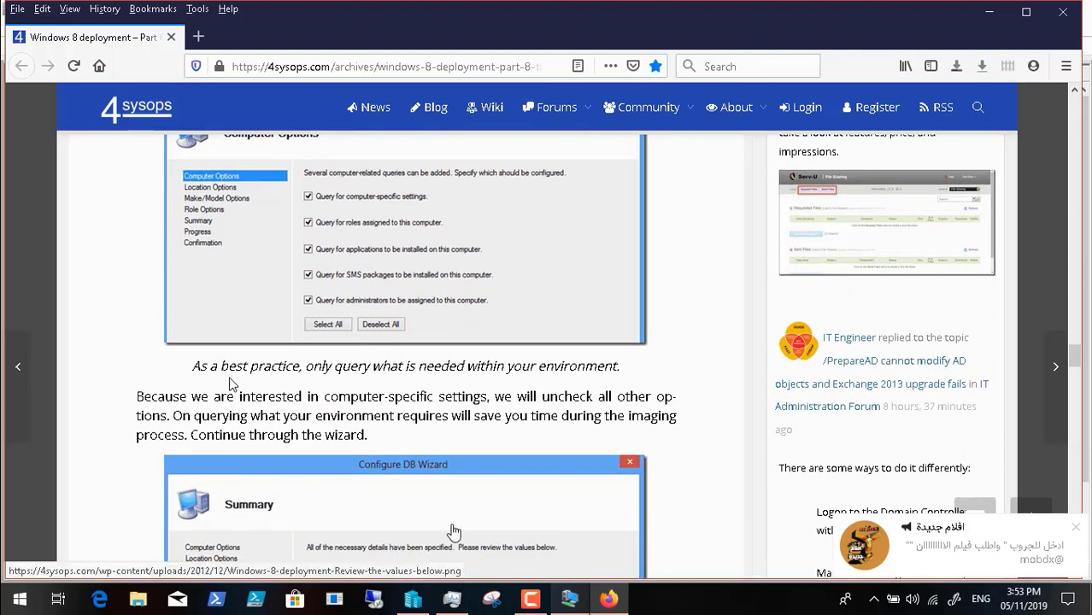
scroll(454, 531, down, 4)
scroll(453, 532, down, 8)
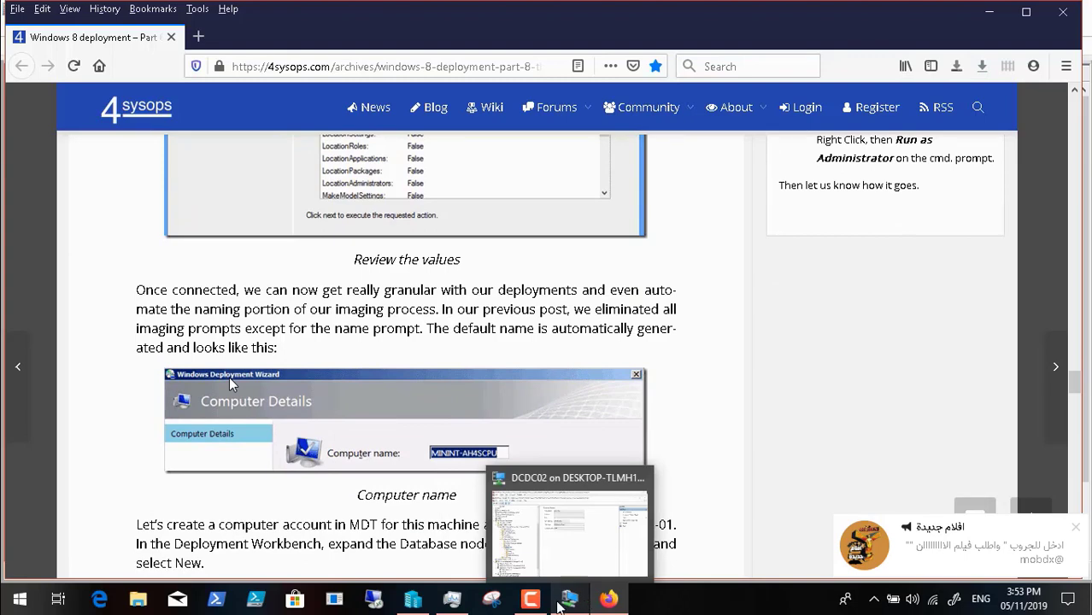
Step: Switch to the DCDC02 virtual machine, start Configure Database Rules for the database, and keep all computer, location and make/model queries up to Role Options
click(491, 598)
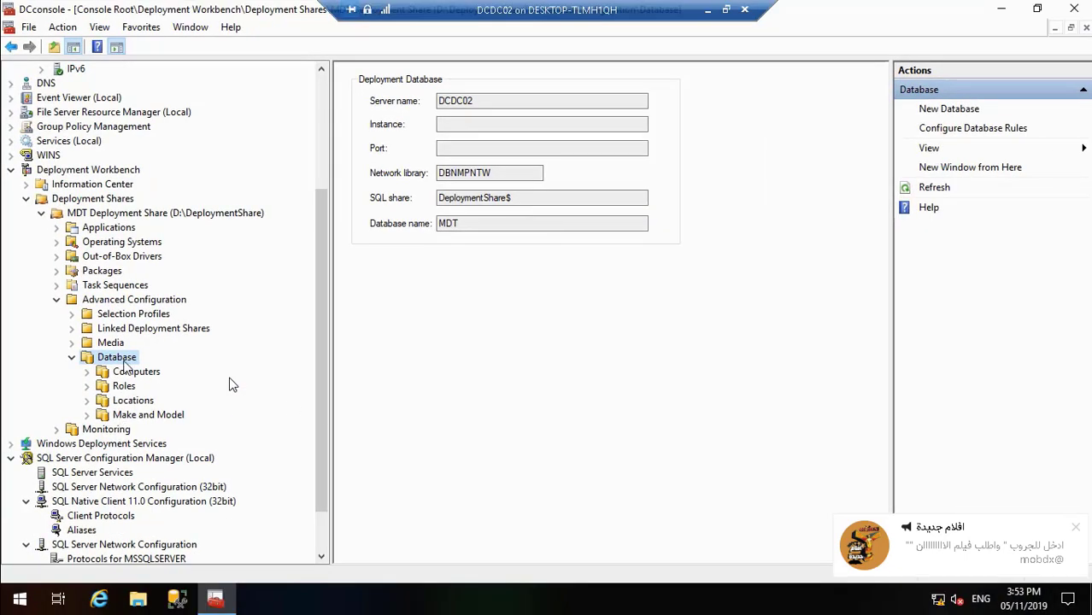
right_click(120, 359)
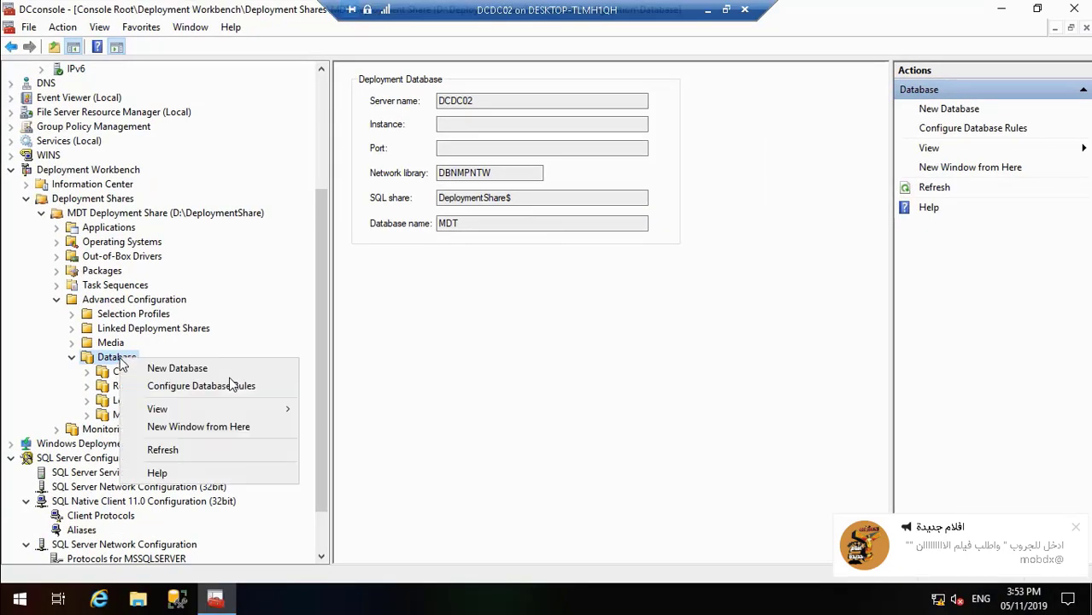
click(177, 385)
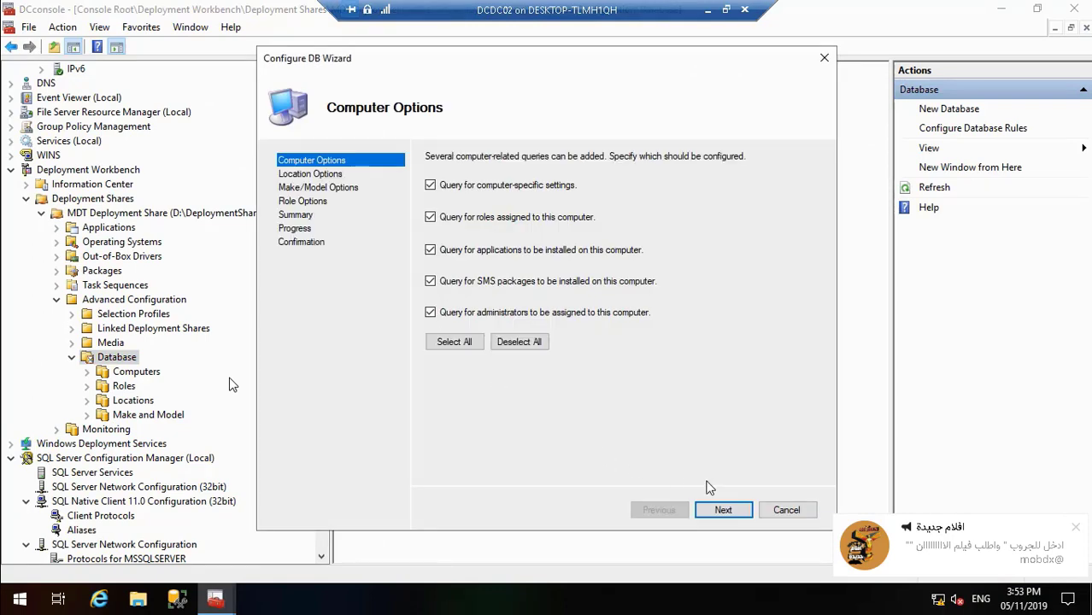
click(722, 511)
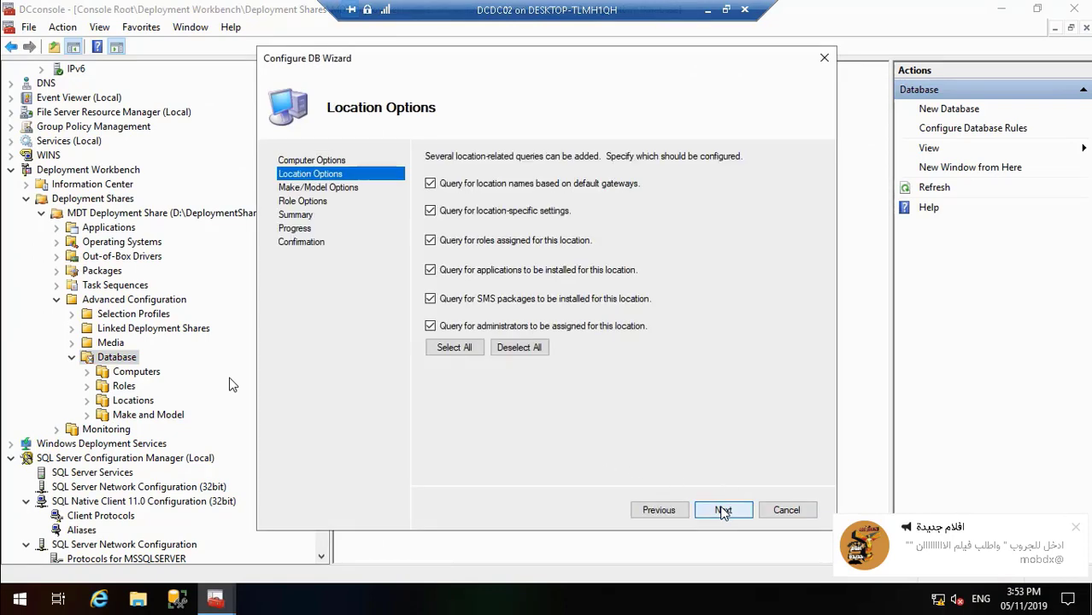
click(722, 510)
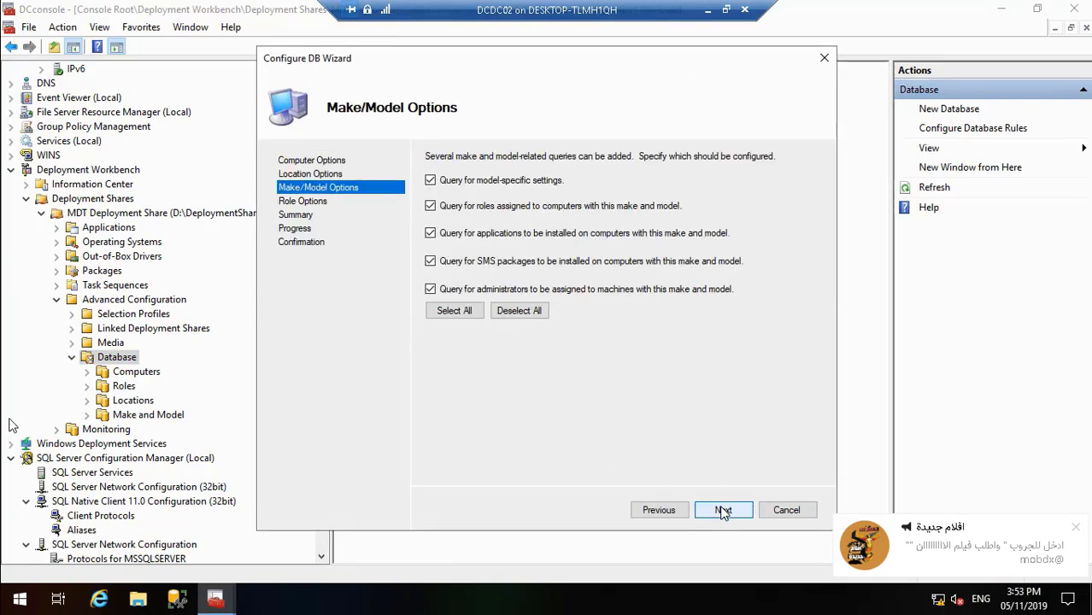
click(723, 510)
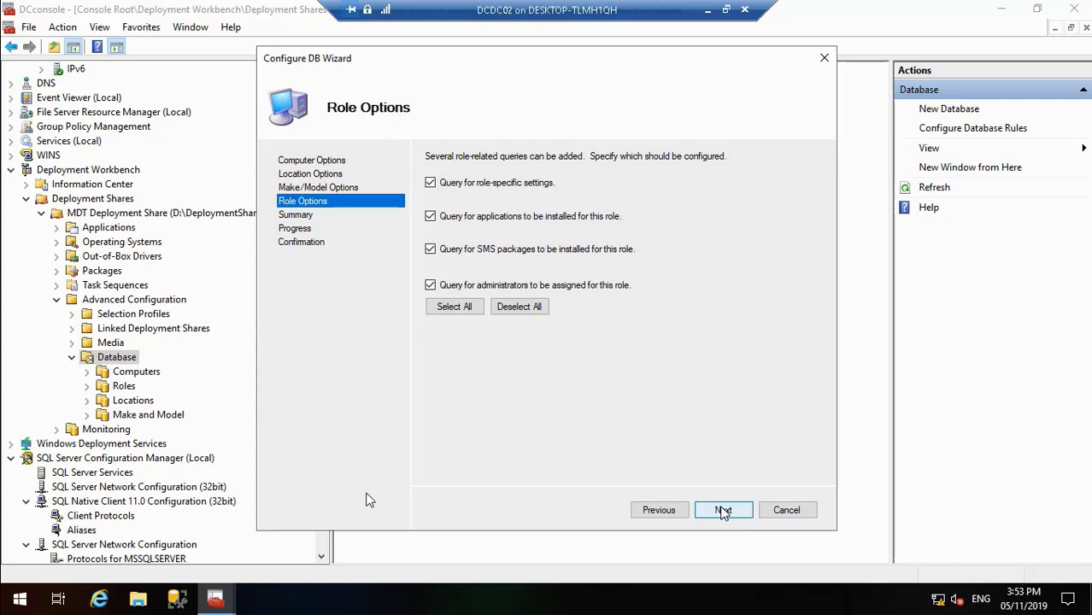
Step: Exit the full-screen video playback, switch to the Brave browser, and search the web for "mdt database roles" in a new tab
mouse_move(372, 601)
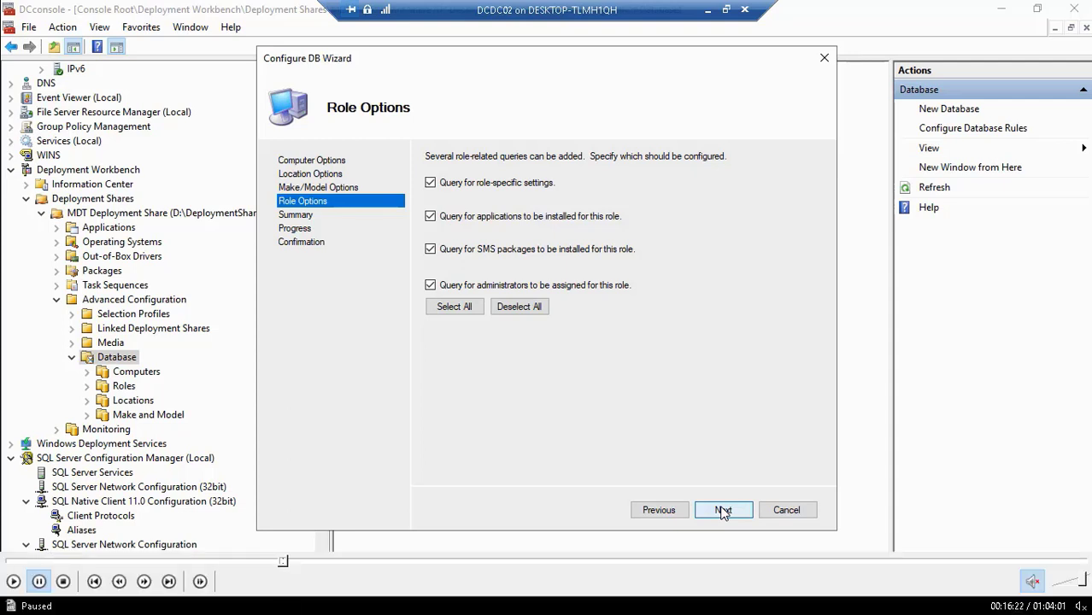
double_click(287, 435)
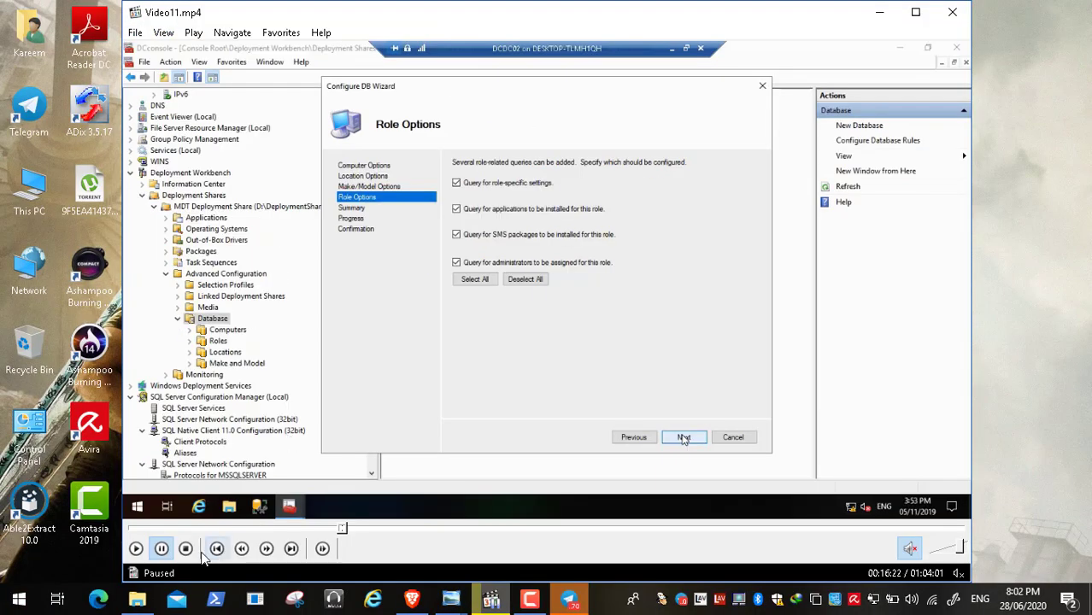
click(414, 600)
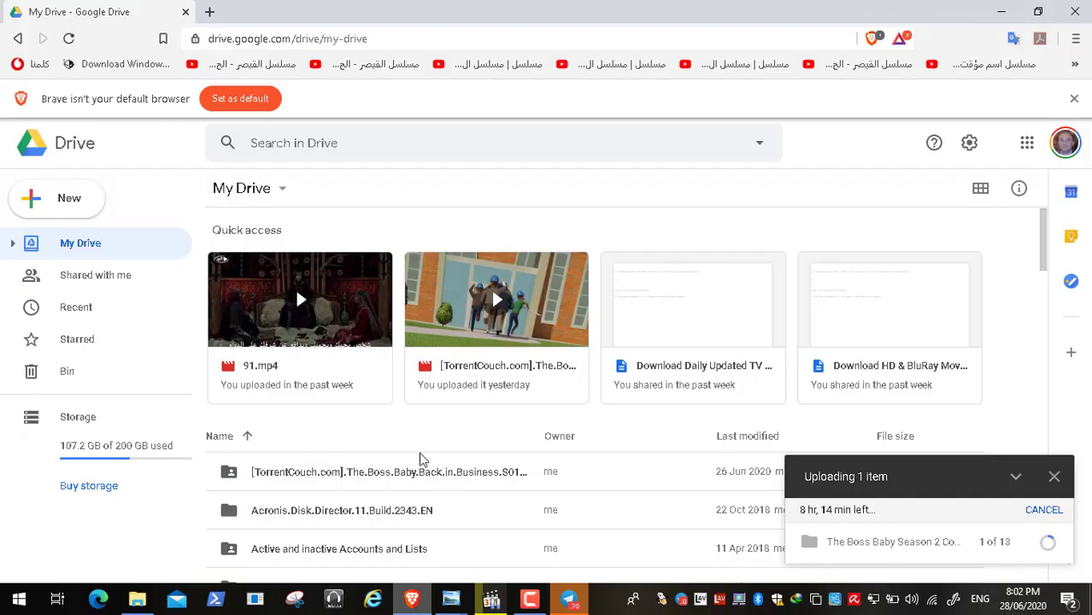
click(209, 14)
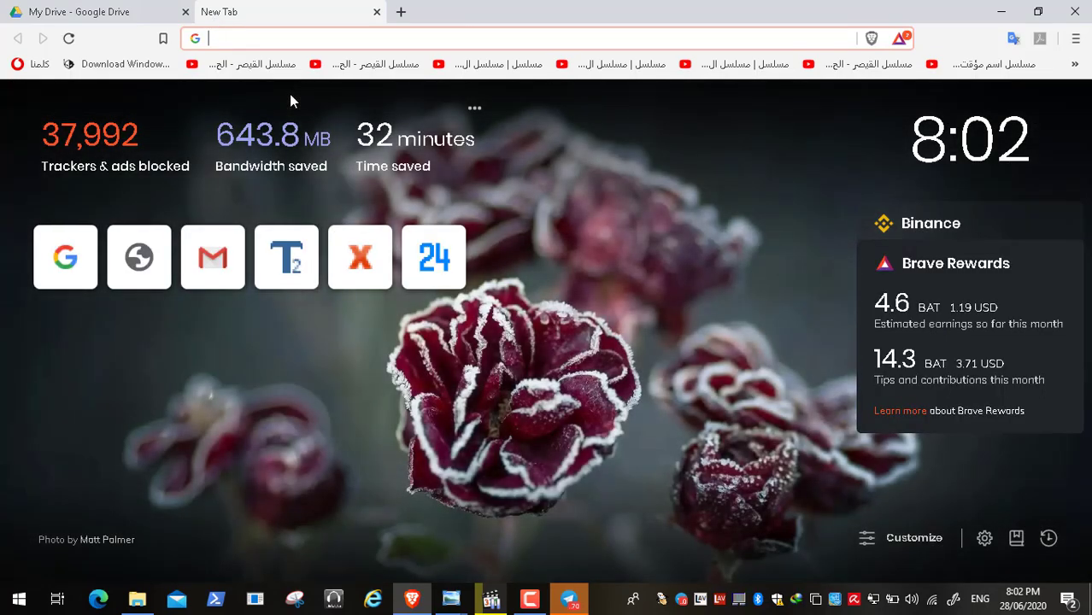
text(mdt dadabase)
key(BackSpace)
key(BackSpace)
key(BackSpace)
key(BackSpace)
key(BackSpace)
key(BackSpace)
key(BackSpace)
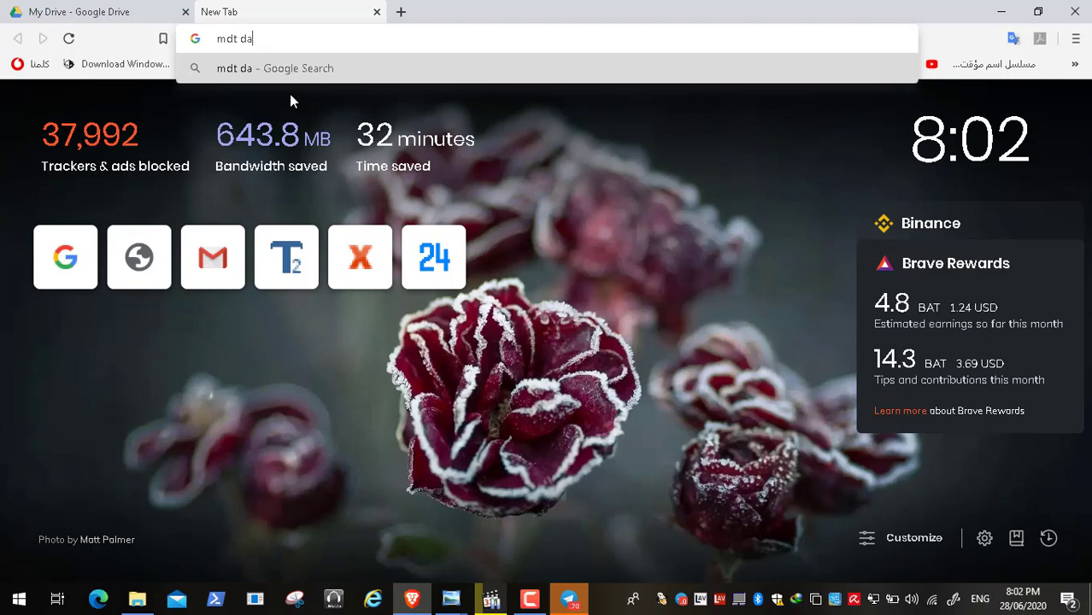
text(tabase )
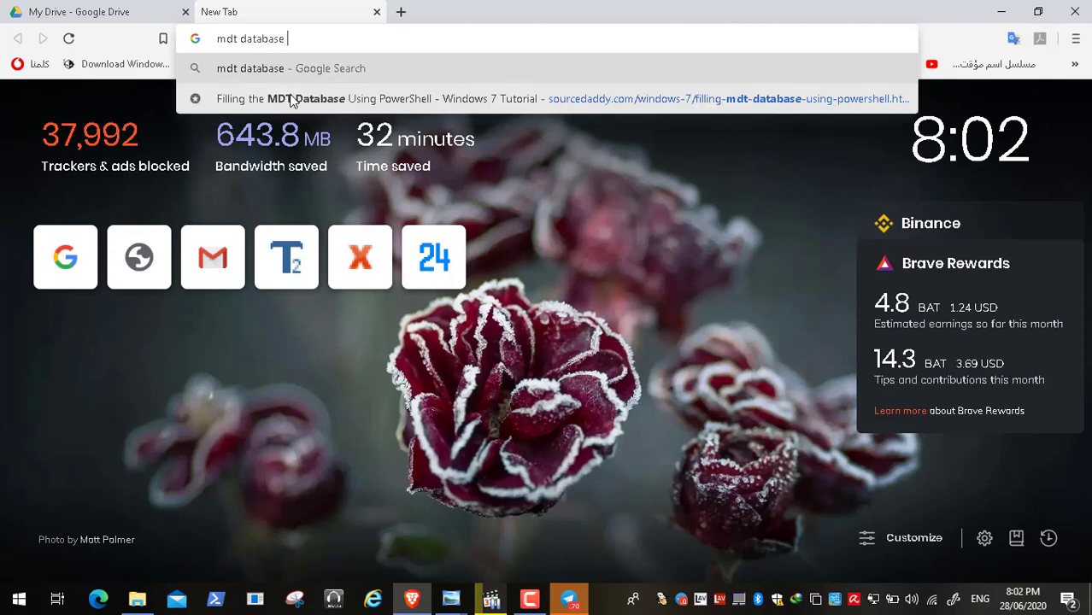
text(roles)
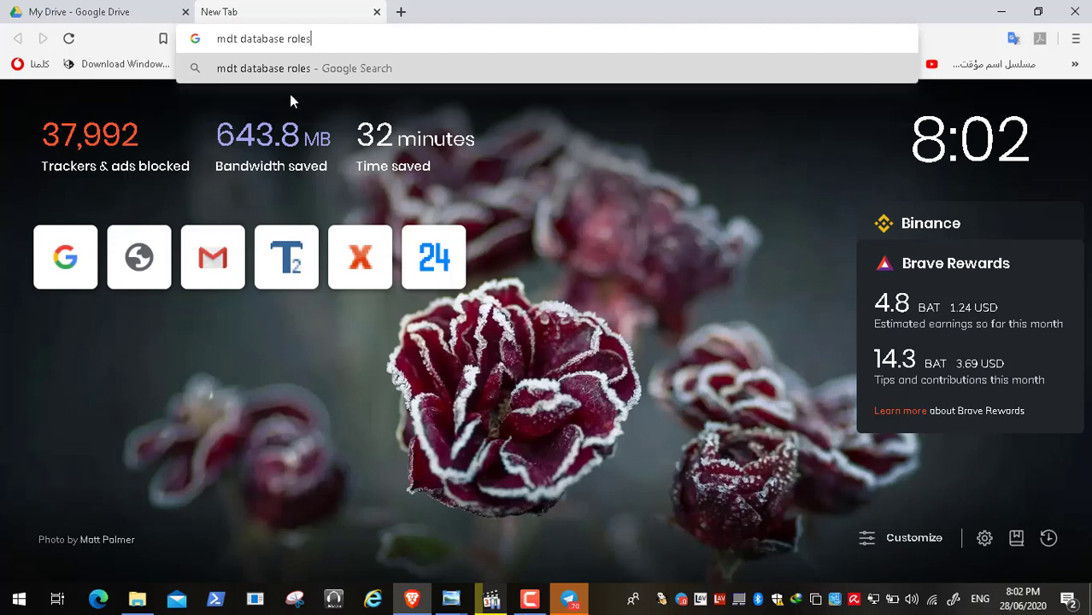
key(Return)
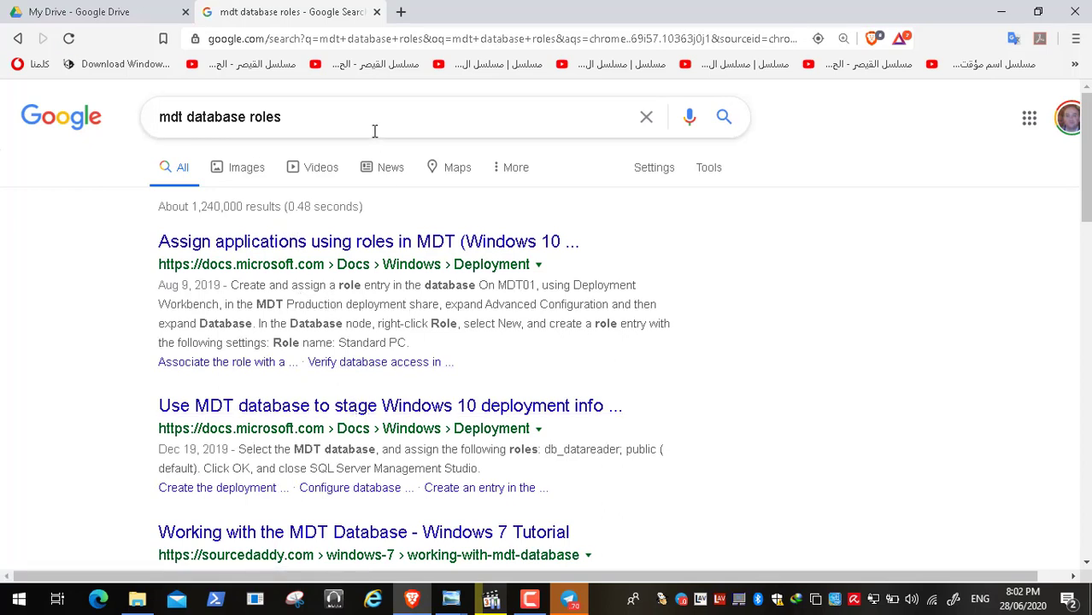
Step: Open the Microsoft Docs result "Assign applications using roles in MDT" and read how to create a role entry and associate it with a computer
click(319, 249)
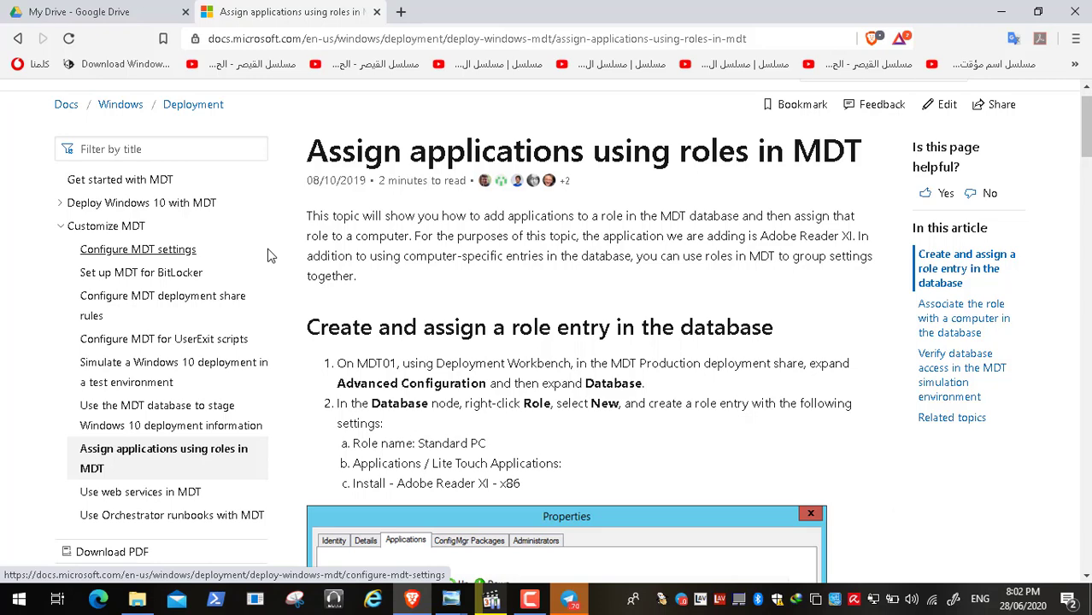
scroll(267, 254, down, 3)
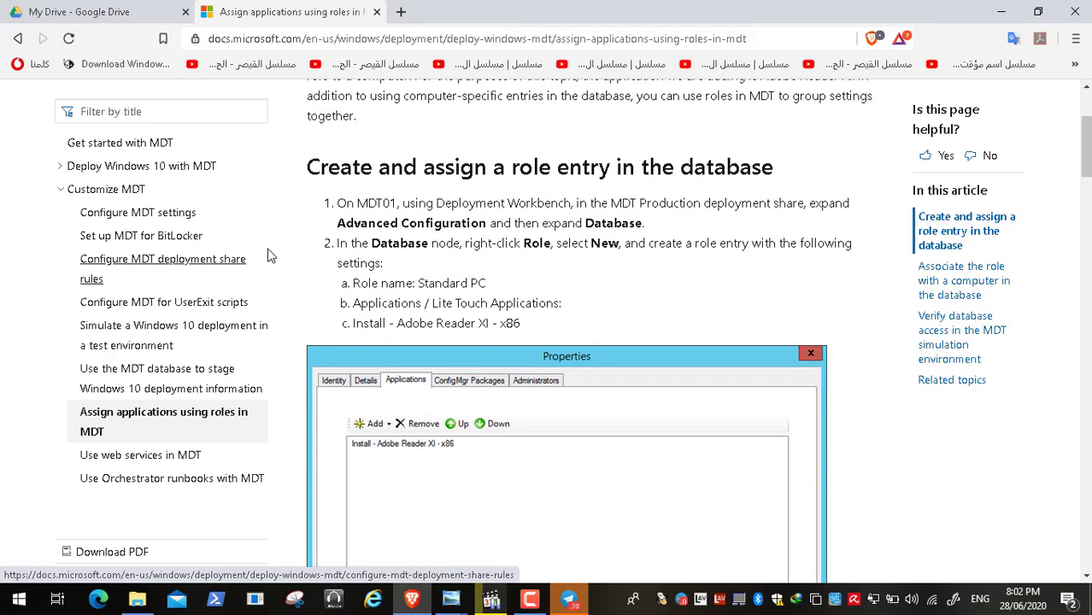
scroll(267, 254, down, 5)
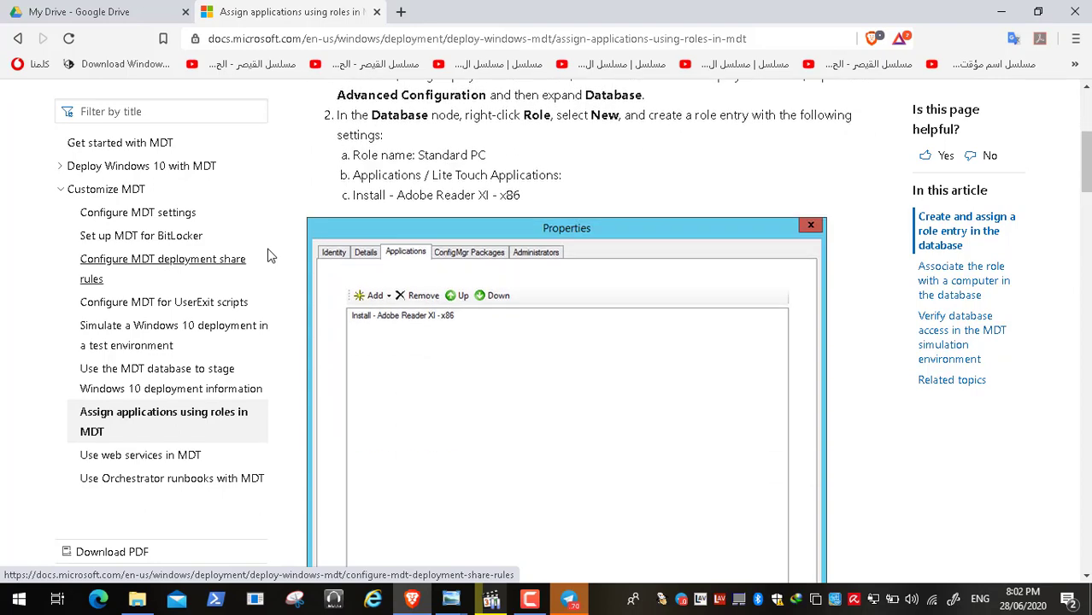
scroll(268, 254, down, 1)
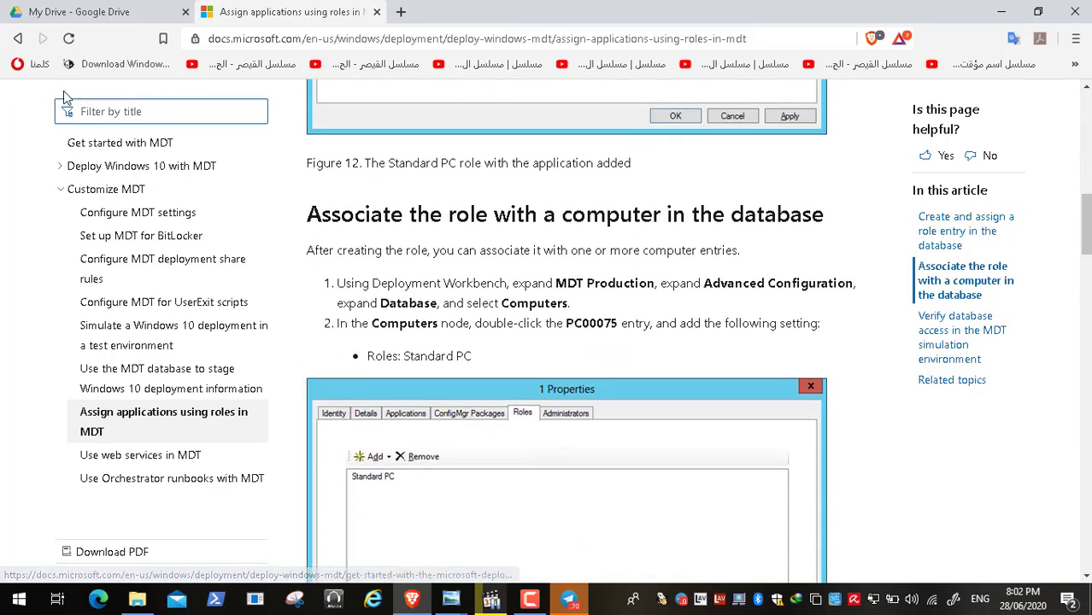
Step: Return to the search results and refine the web search to "mdt database roles options"
click(18, 40)
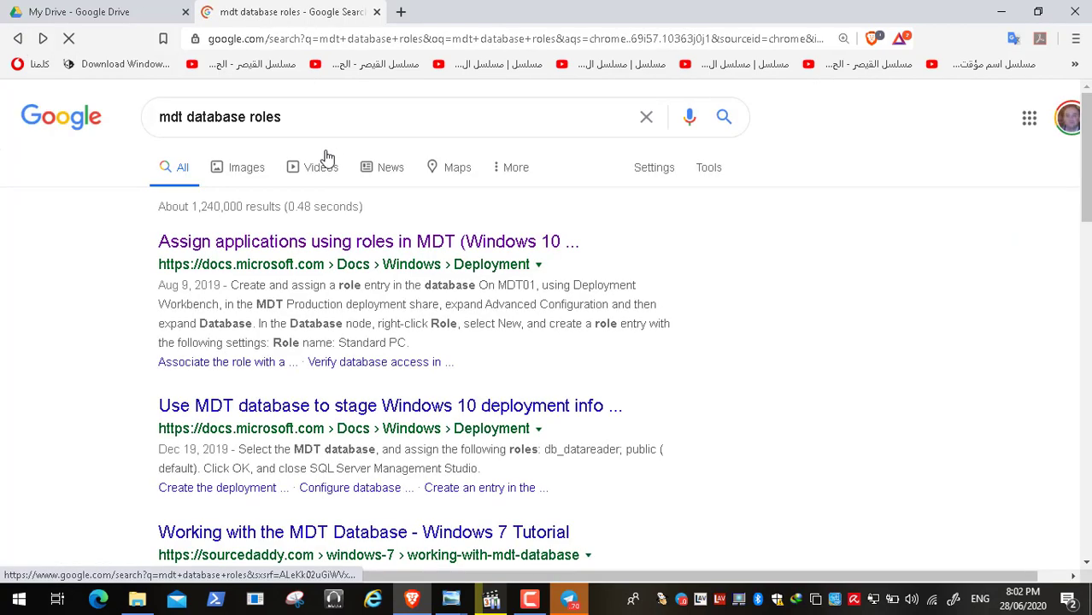
click(302, 123)
key(BackSpace)
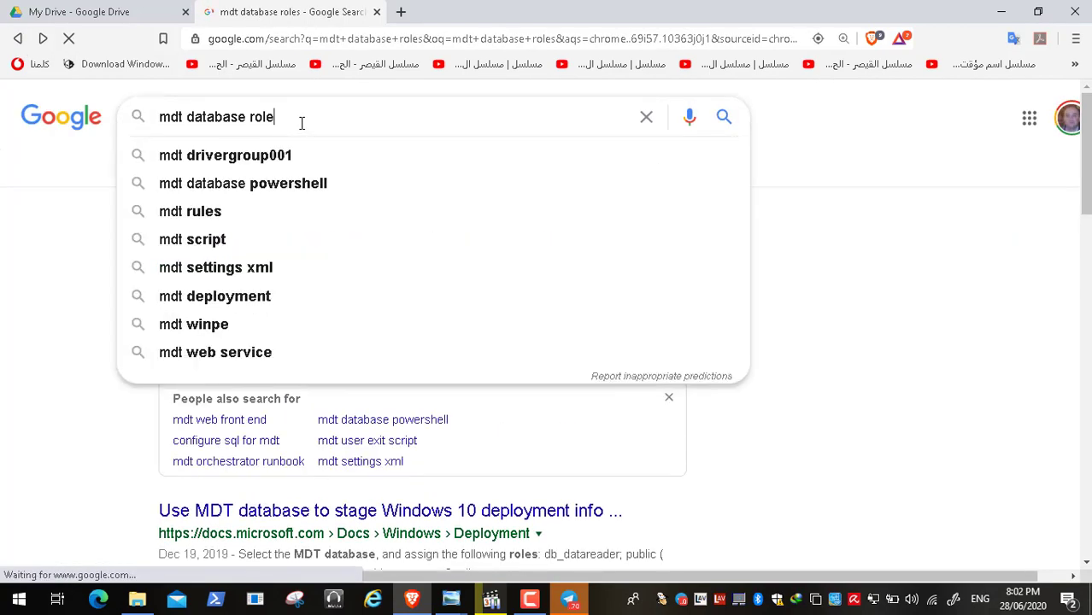
text(s options)
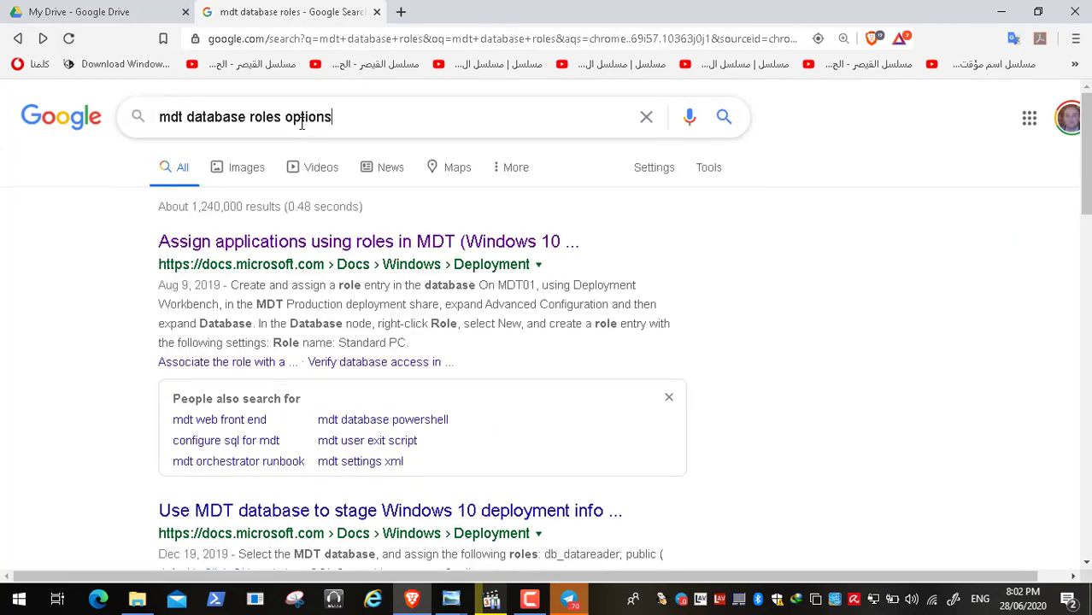
key(Return)
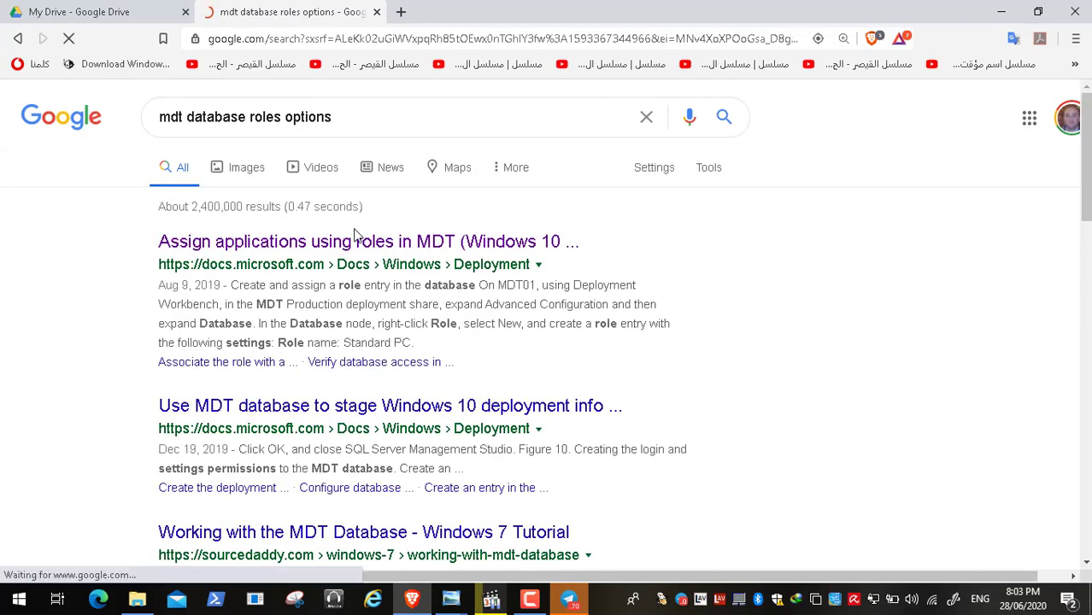
Step: Open the sourcedaddy.com result "Working with the MDT Database" and read how to create the MDT database
scroll(353, 376, down, 3)
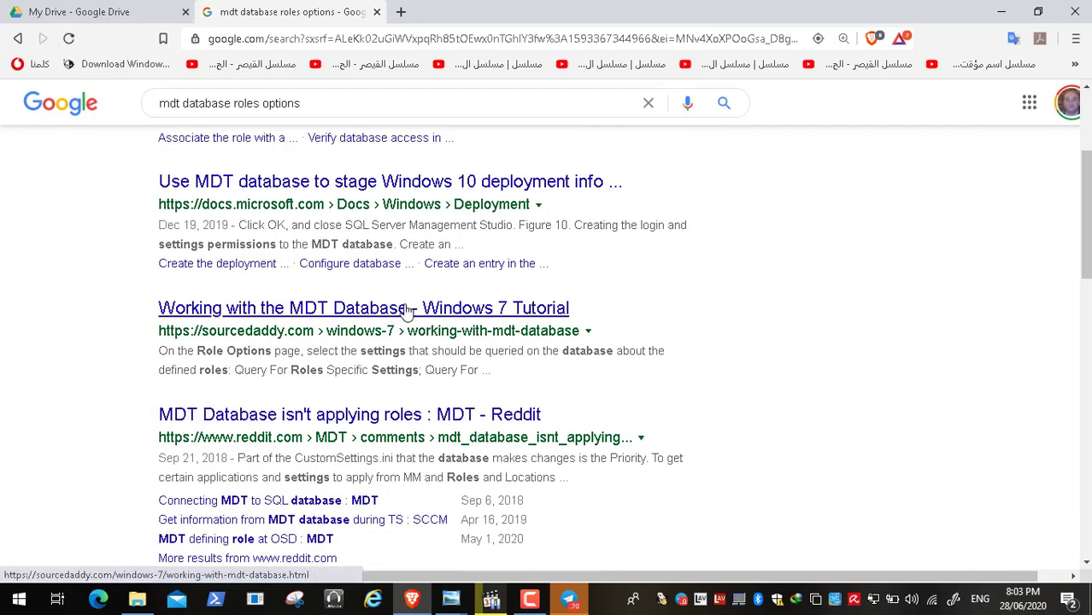
click(390, 307)
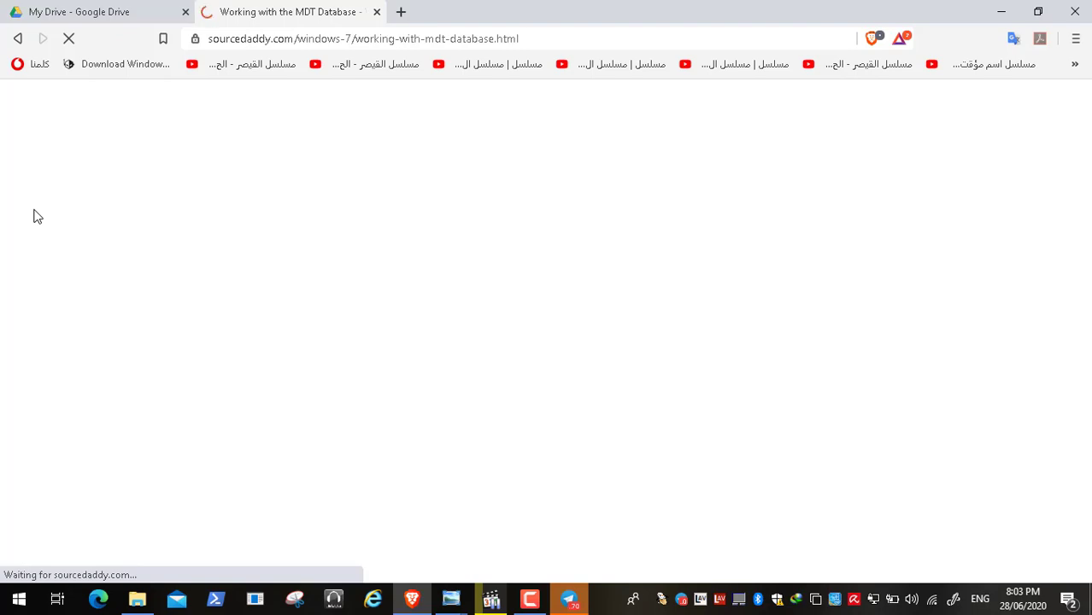
scroll(94, 214, down, 1)
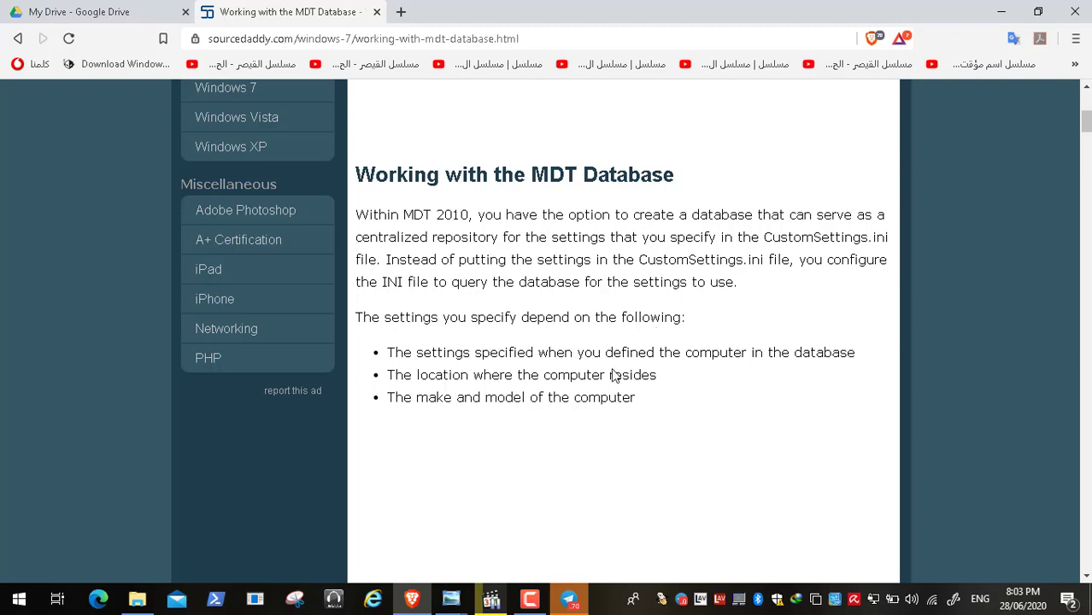
scroll(613, 375, down, 5)
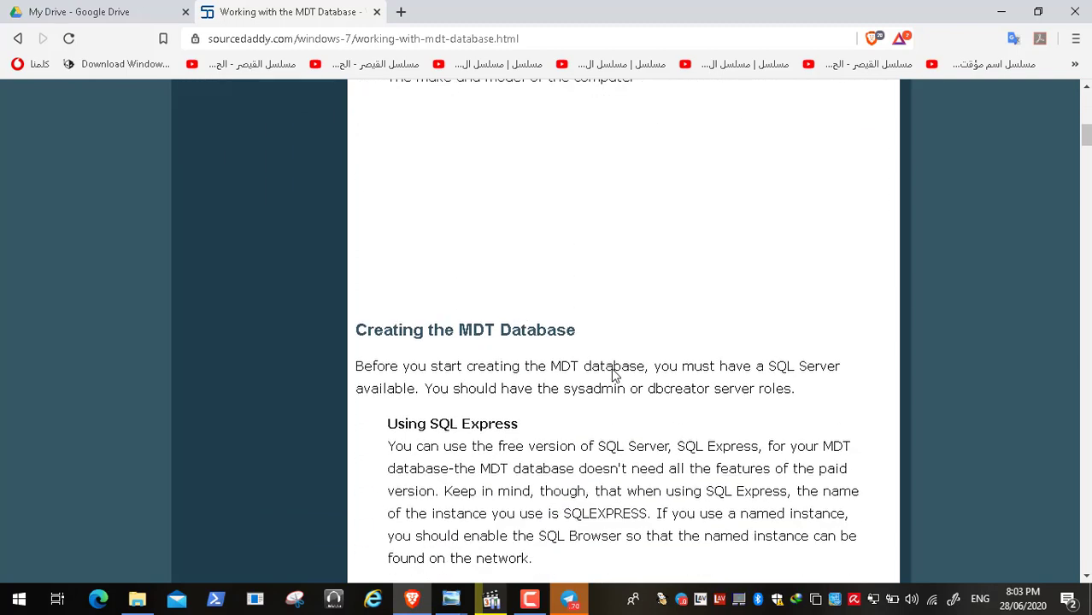
scroll(612, 376, down, 7)
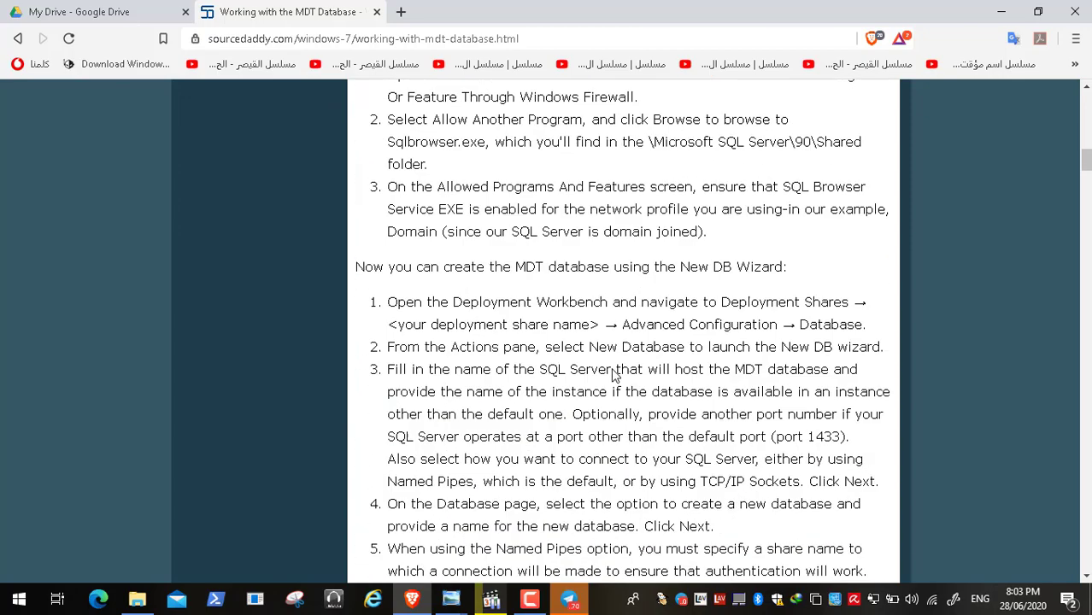
scroll(613, 375, down, 9)
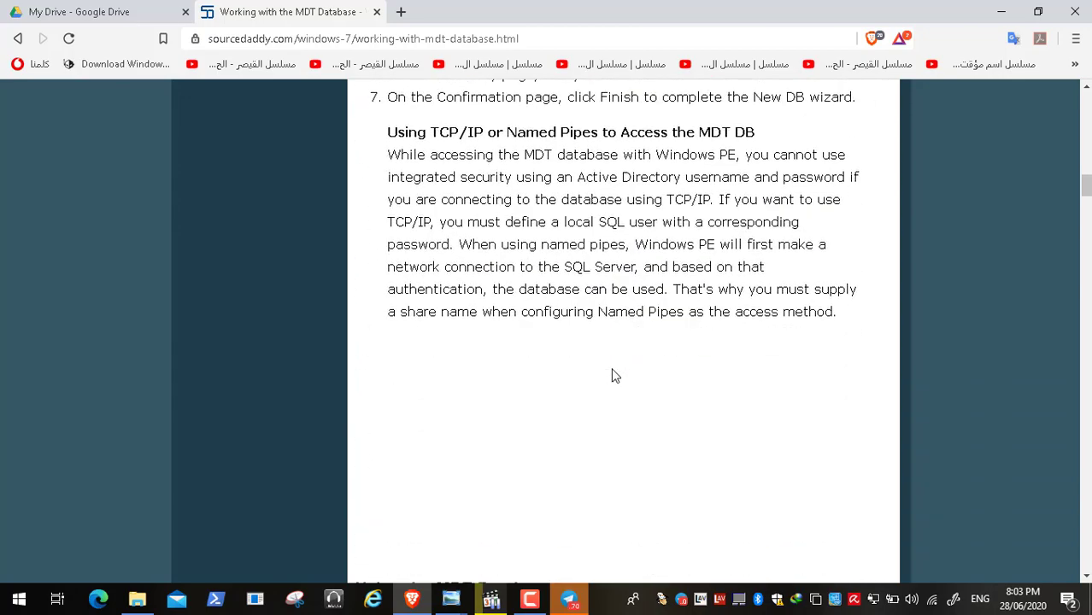
scroll(612, 376, down, 4)
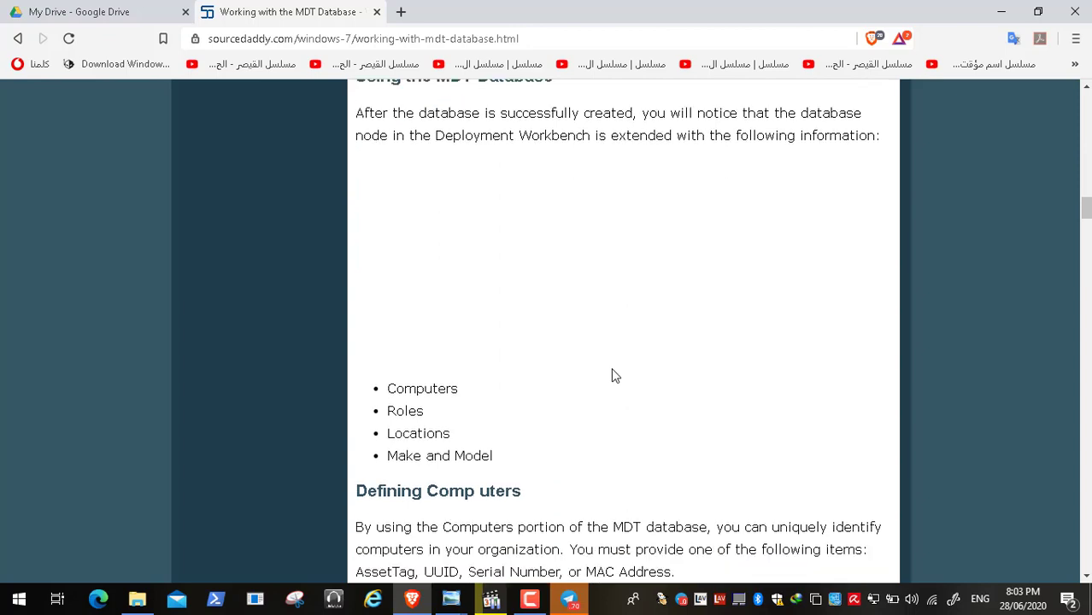
Step: Read the article's "Using the MDT Database" and "Defining Computers" sections, including the table of custom settings
scroll(615, 376, up, 1)
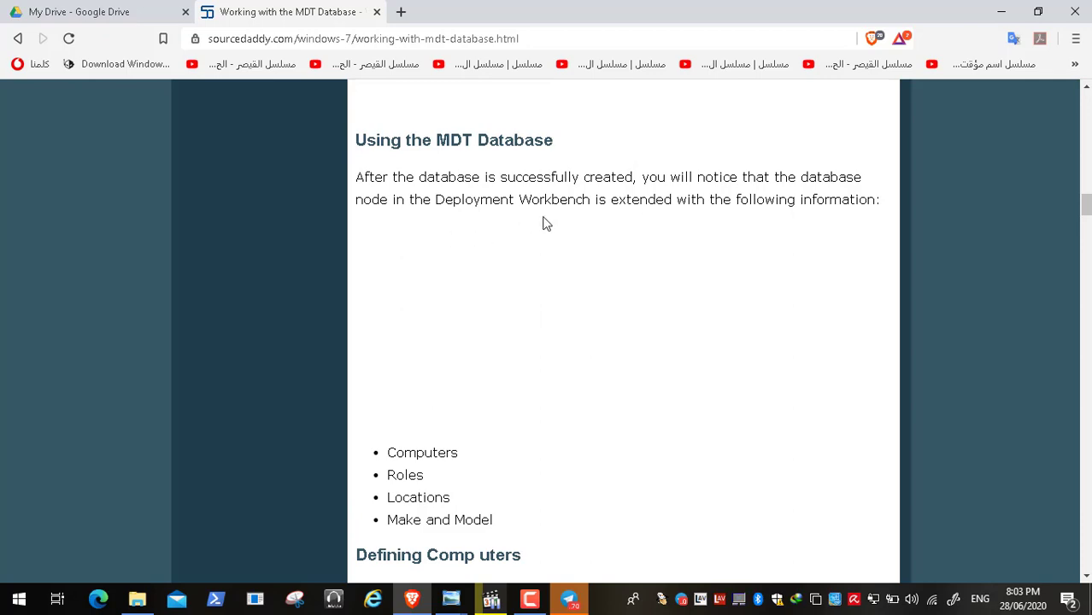
scroll(478, 424, down, 3)
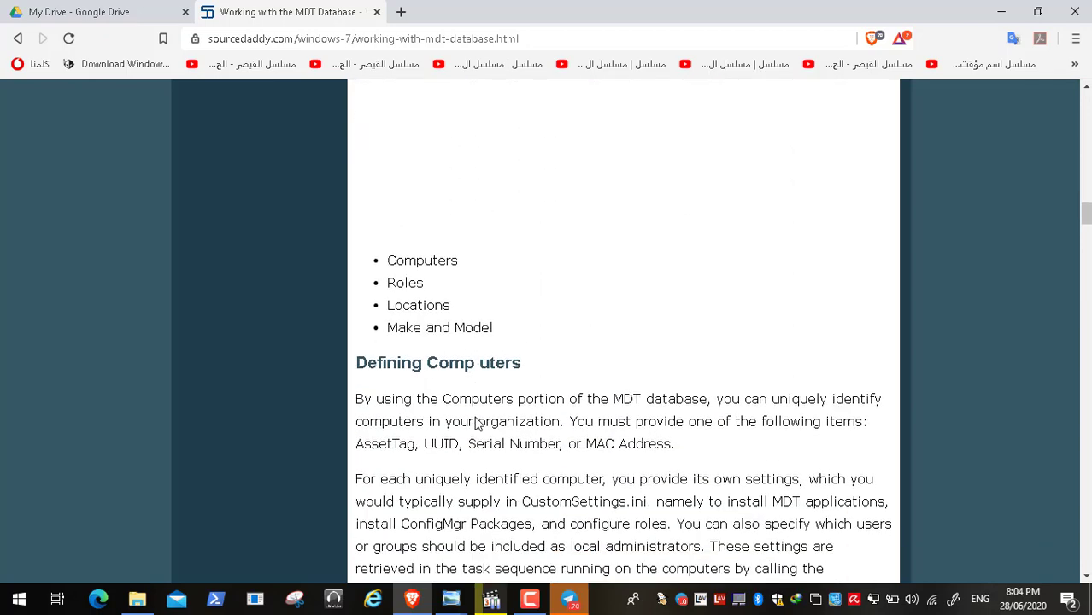
scroll(478, 424, down, 2)
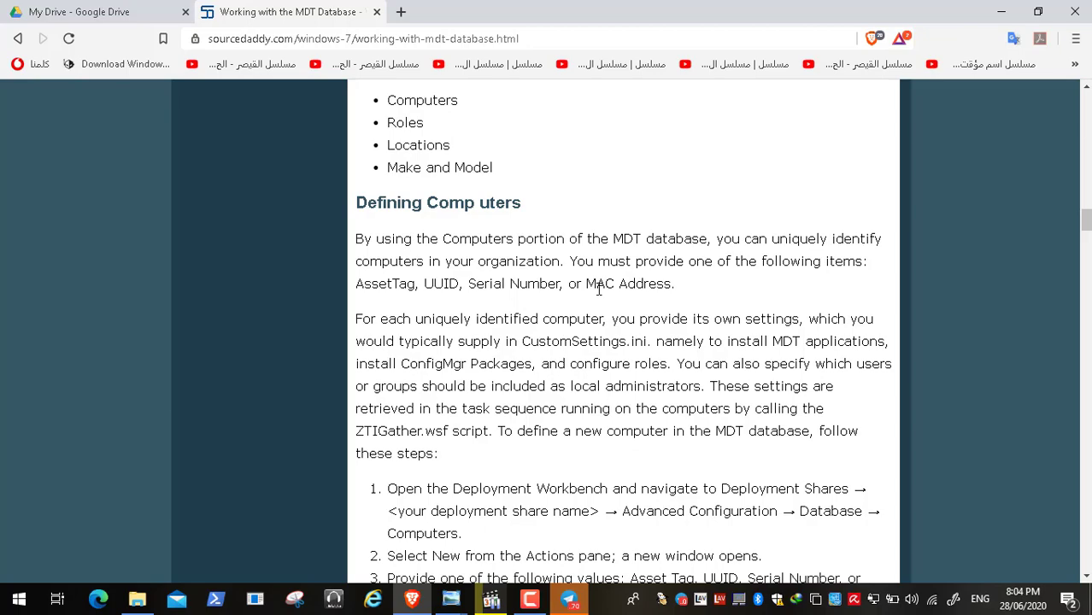
scroll(485, 291, down, 5)
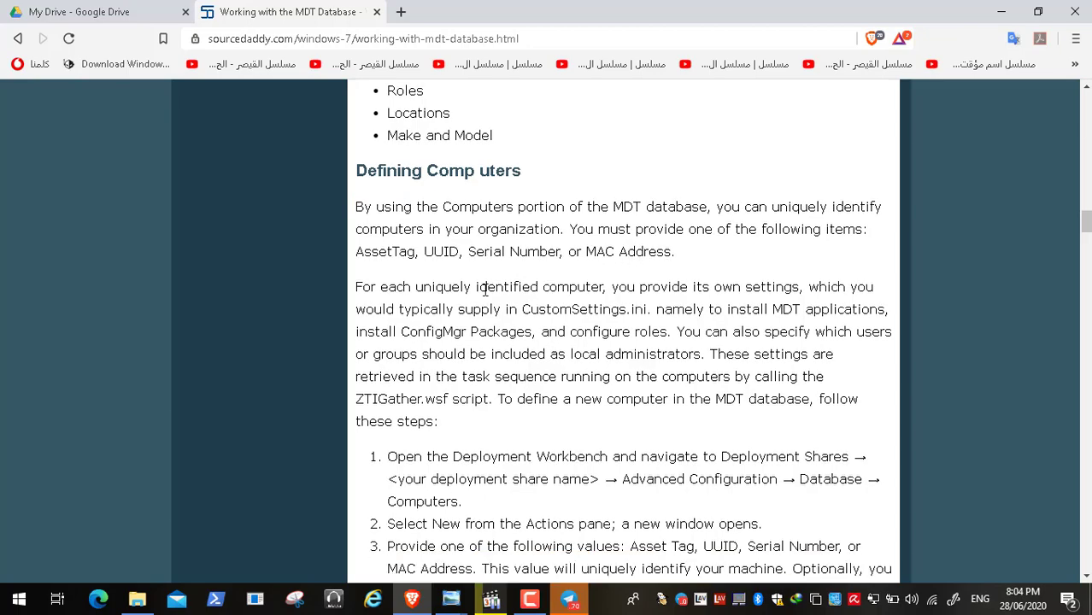
scroll(484, 291, down, 6)
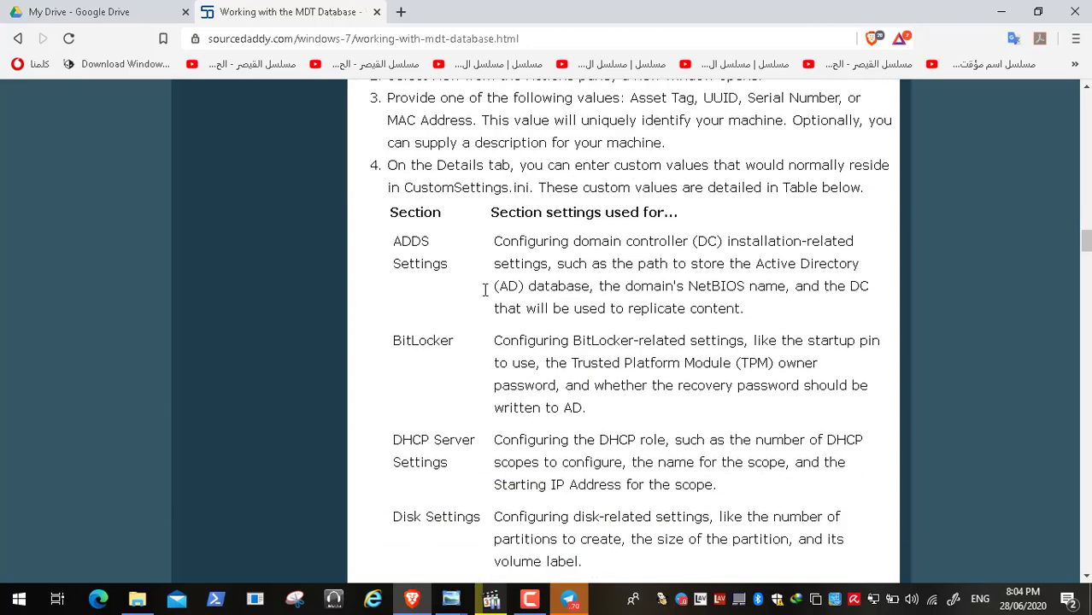
Step: Read the article's sections on defining roles, locations, and make and model entries in the MDT database
scroll(485, 290, down, 12)
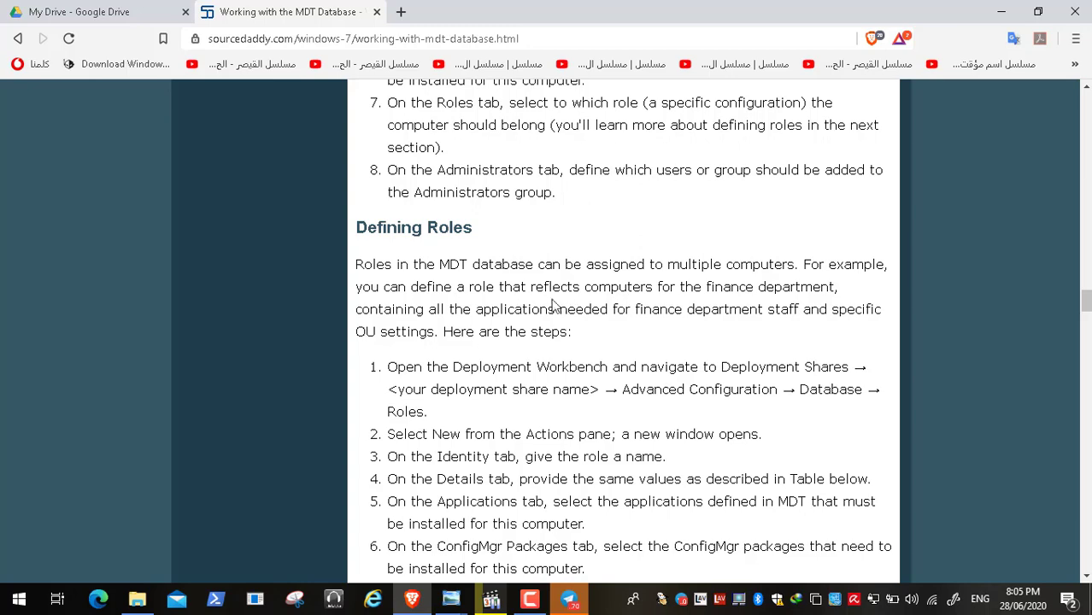
scroll(547, 306, down, 3)
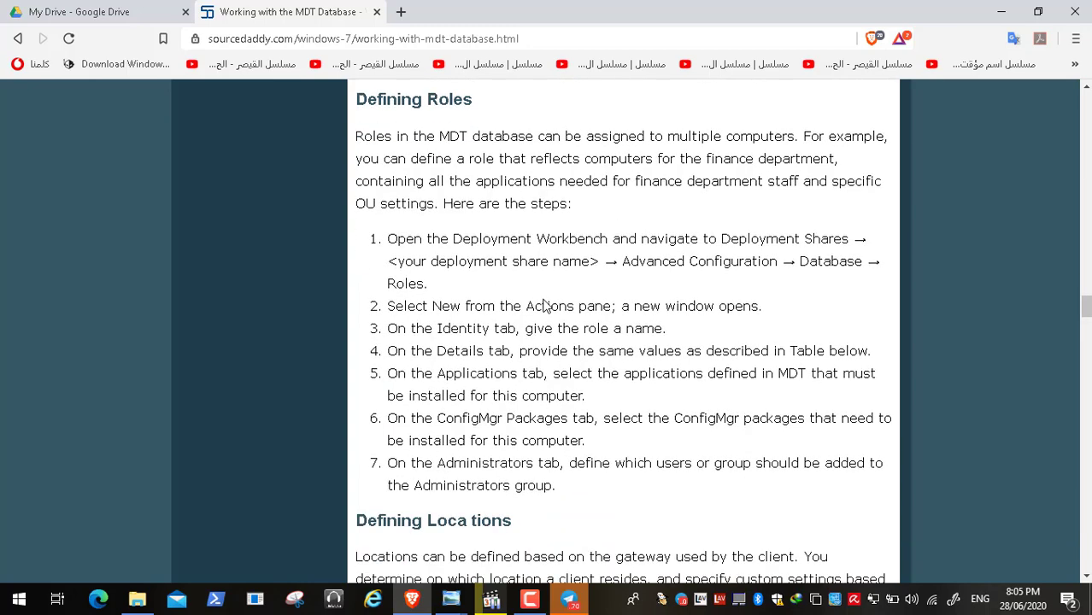
scroll(547, 306, down, 2)
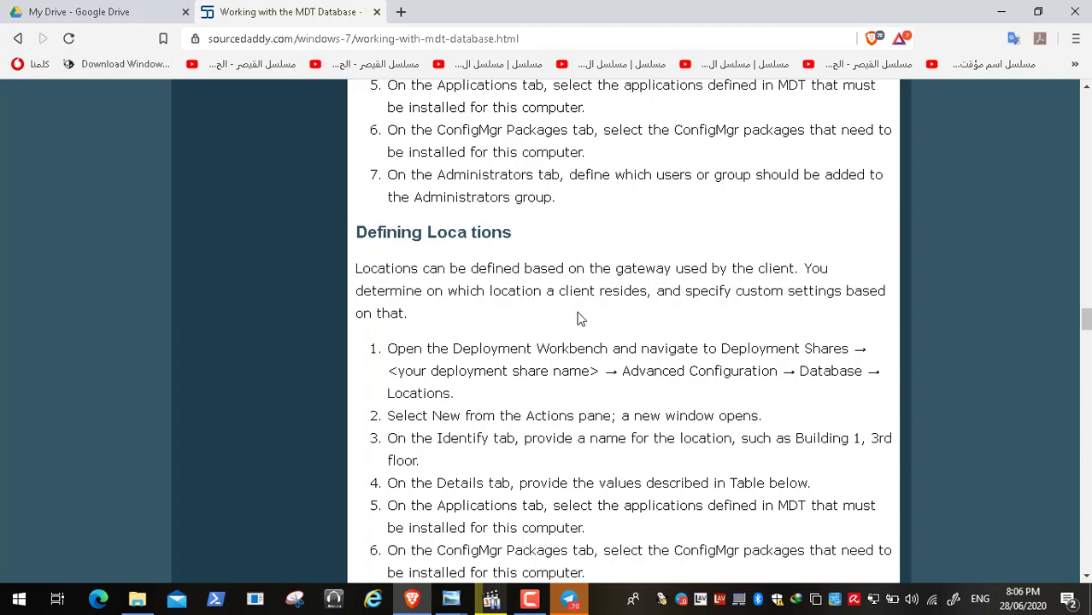
scroll(645, 294, down, 1)
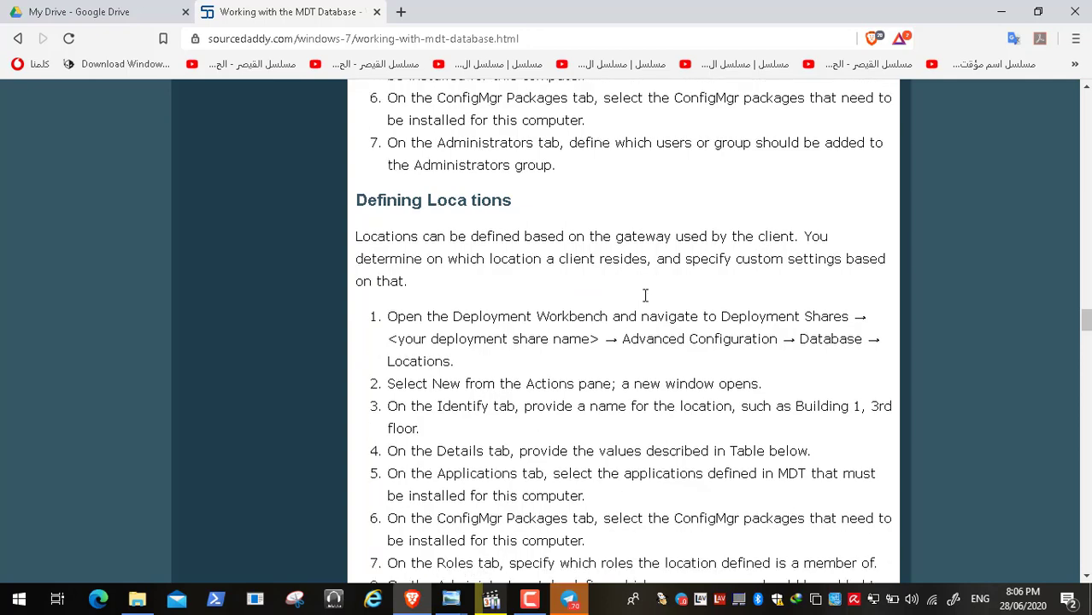
scroll(644, 296, down, 1)
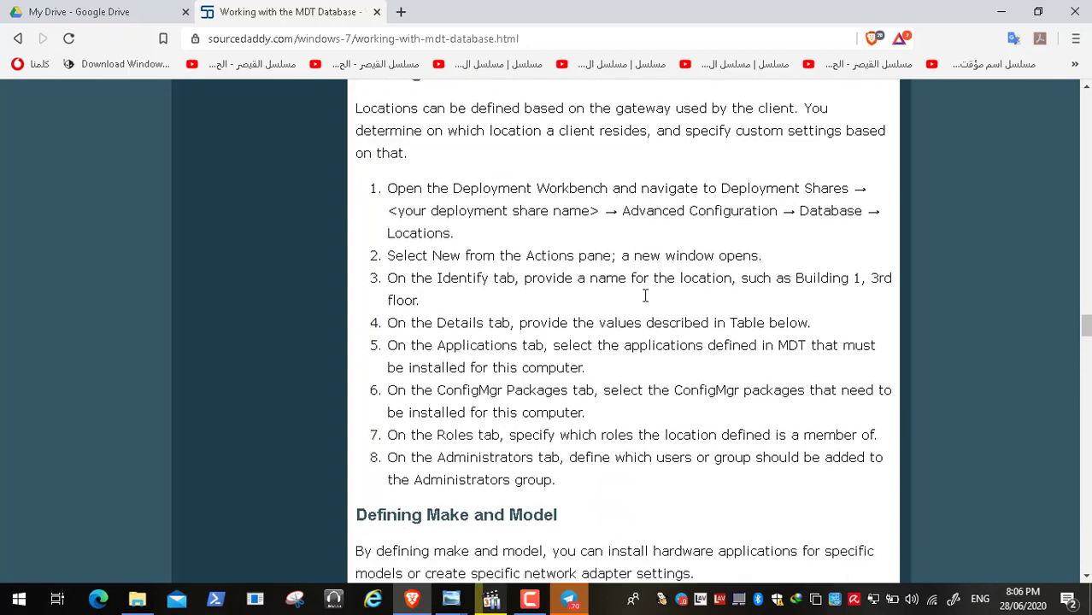
scroll(645, 295, down, 4)
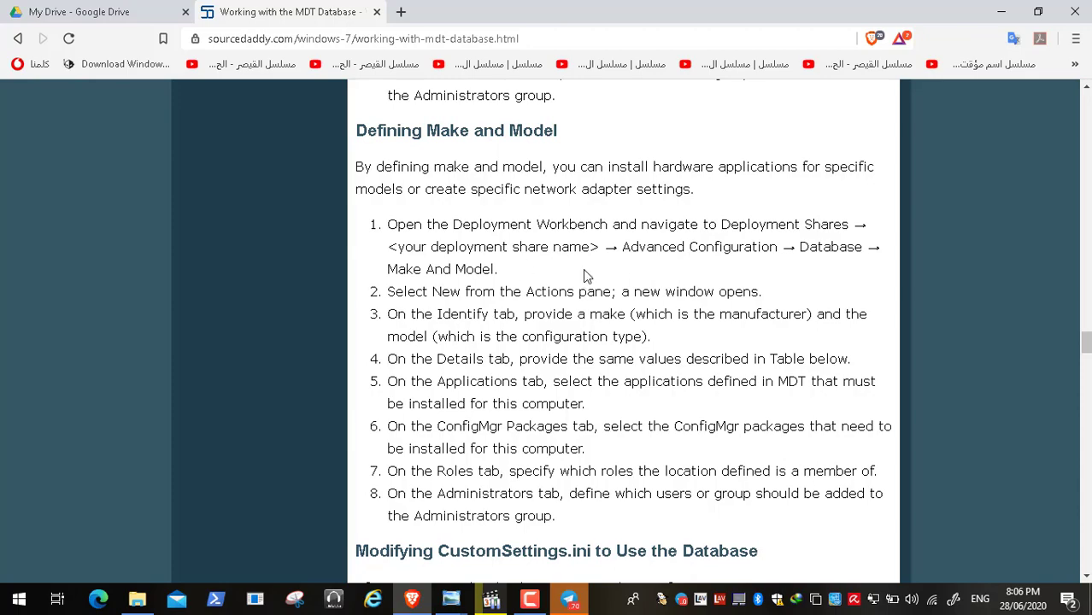
Step: Go back to "Defining Computers" and highlight the identifiers MAC Address, Serial Number, UUID and AssetTag one after another
scroll(582, 269, up, 10)
scroll(583, 269, up, 15)
scroll(584, 272, up, 3)
scroll(584, 272, down, 2)
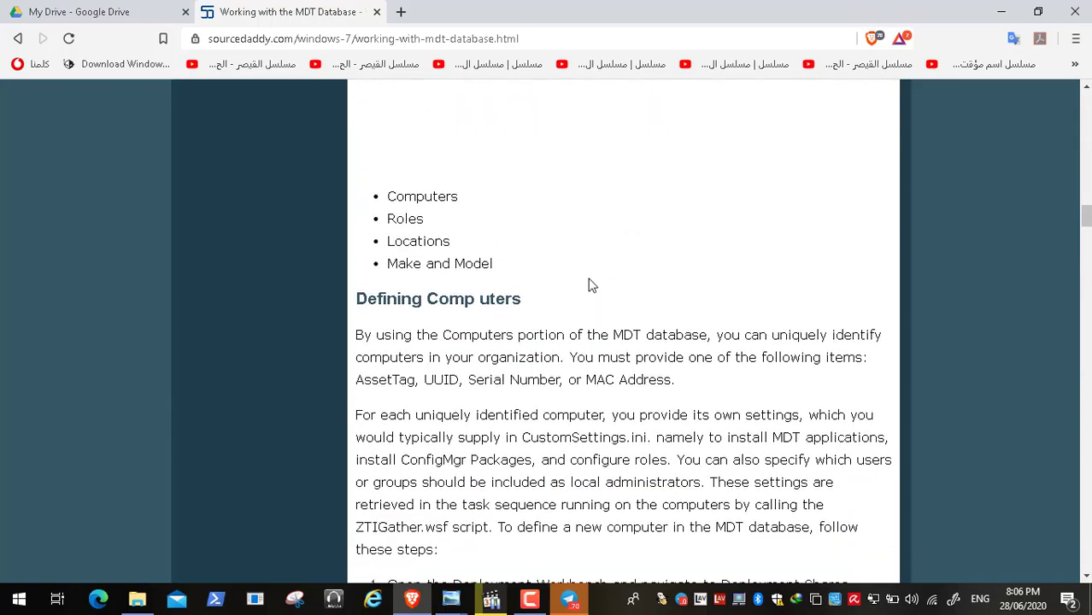
double_click(602, 379)
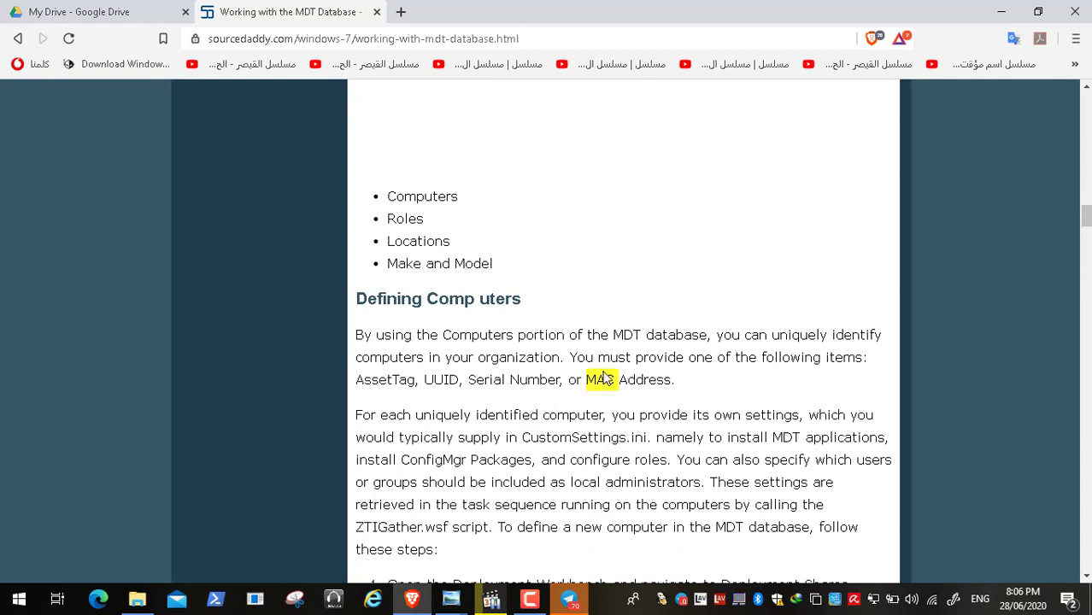
double_click(514, 381)
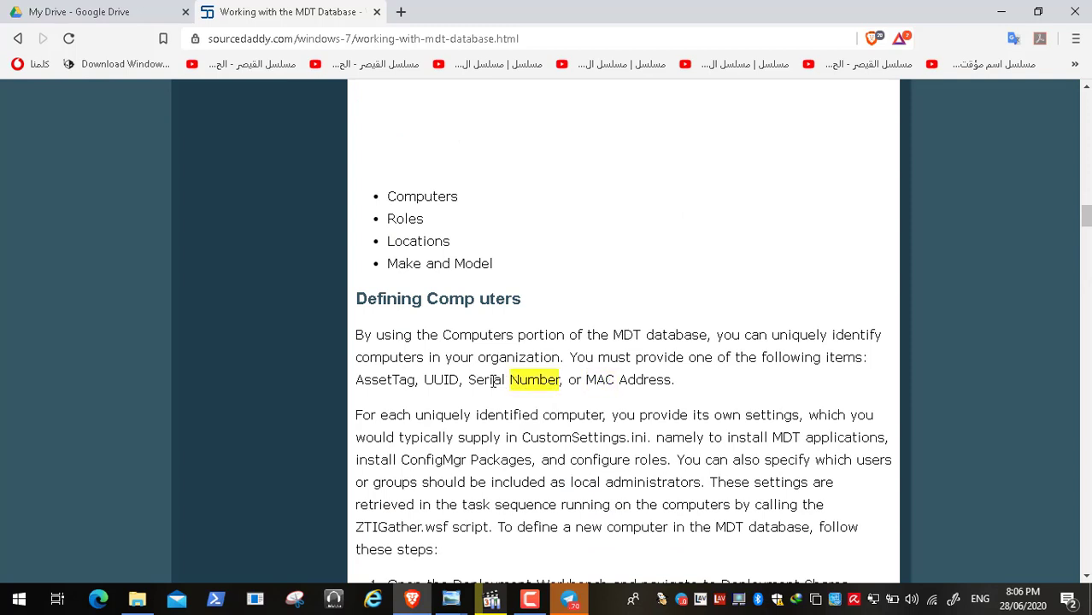
double_click(493, 381)
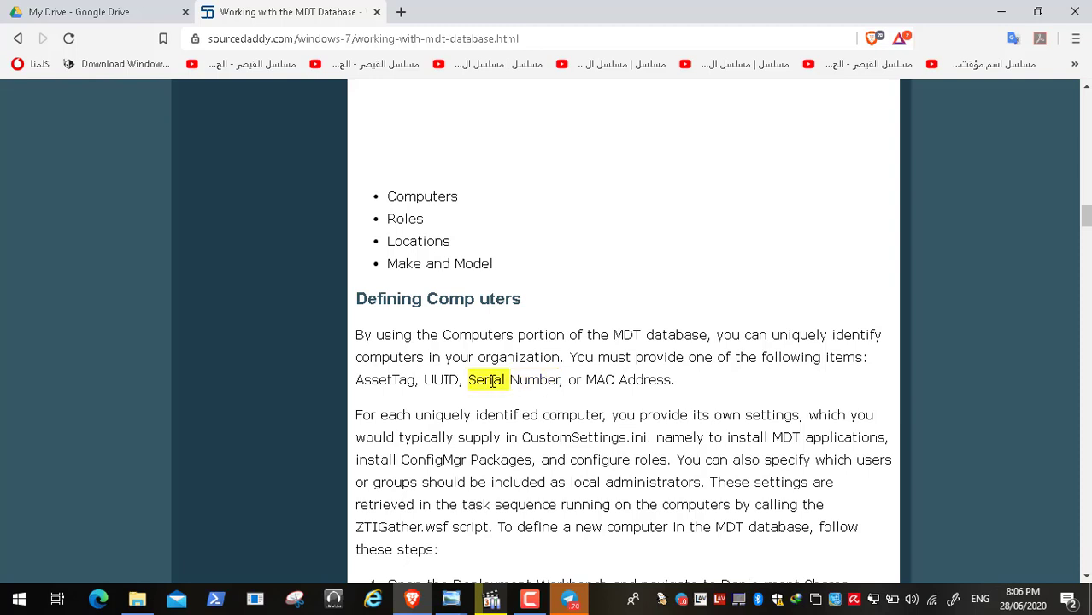
double_click(529, 381)
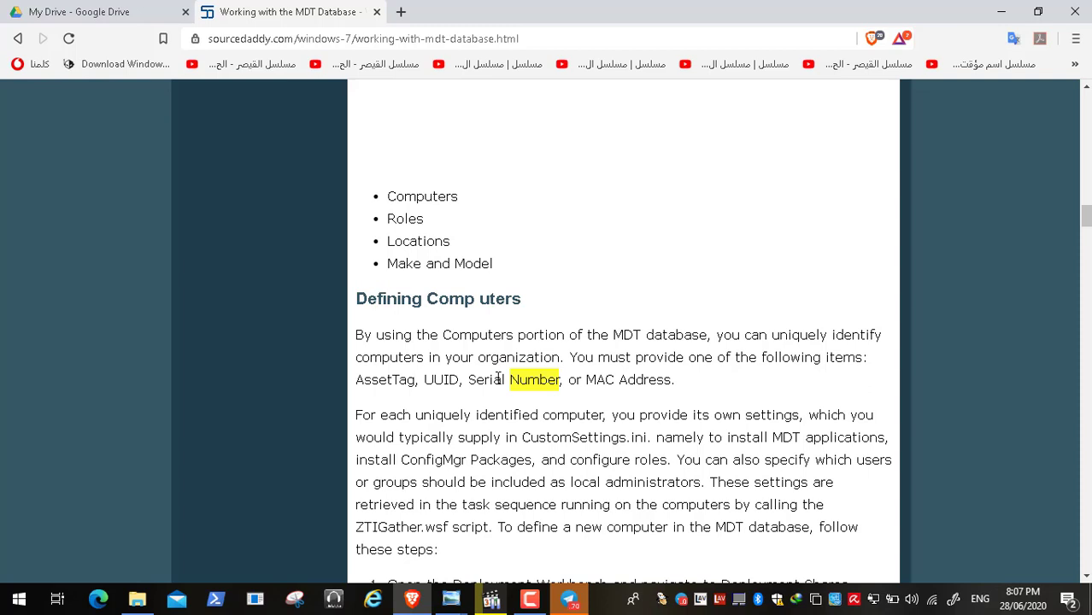
triple_click(498, 381)
click(427, 377)
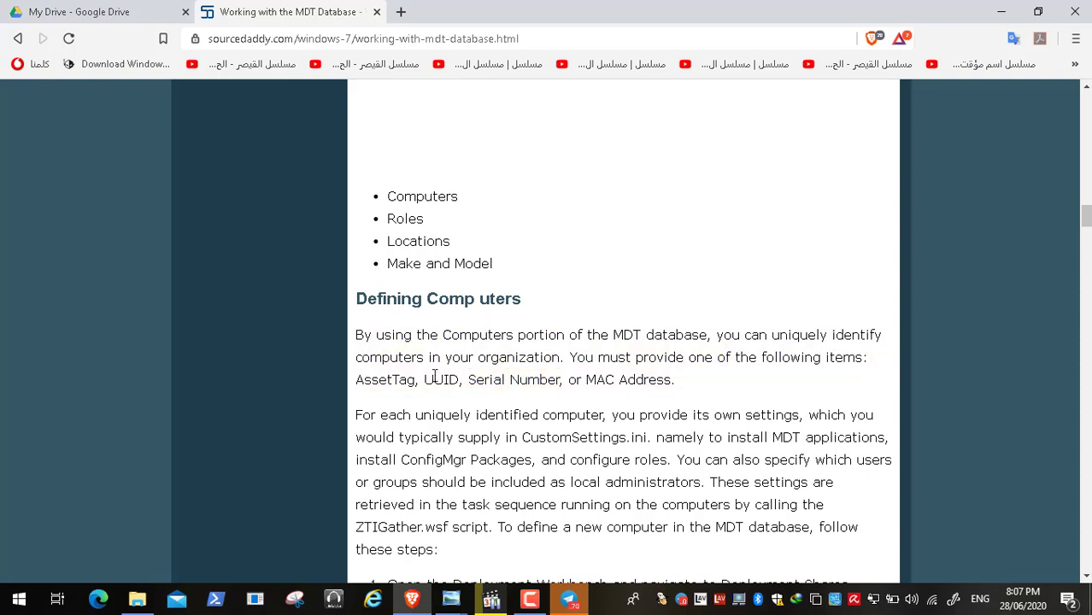
double_click(438, 379)
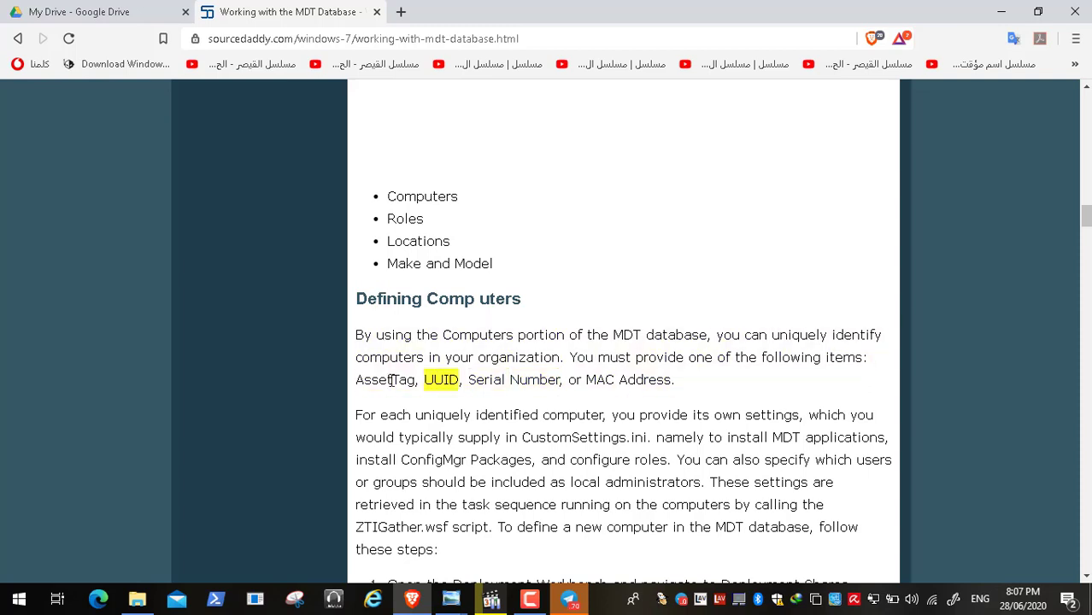
double_click(391, 381)
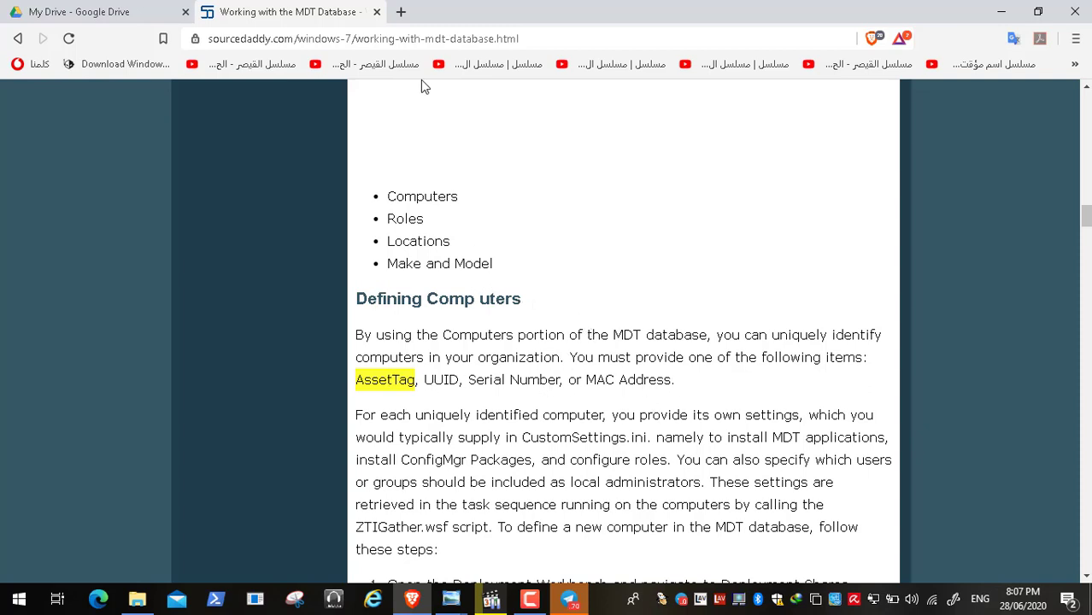
Step: Close the MDT database article and switch back to the Video11.mp4 player in full screen
click(377, 12)
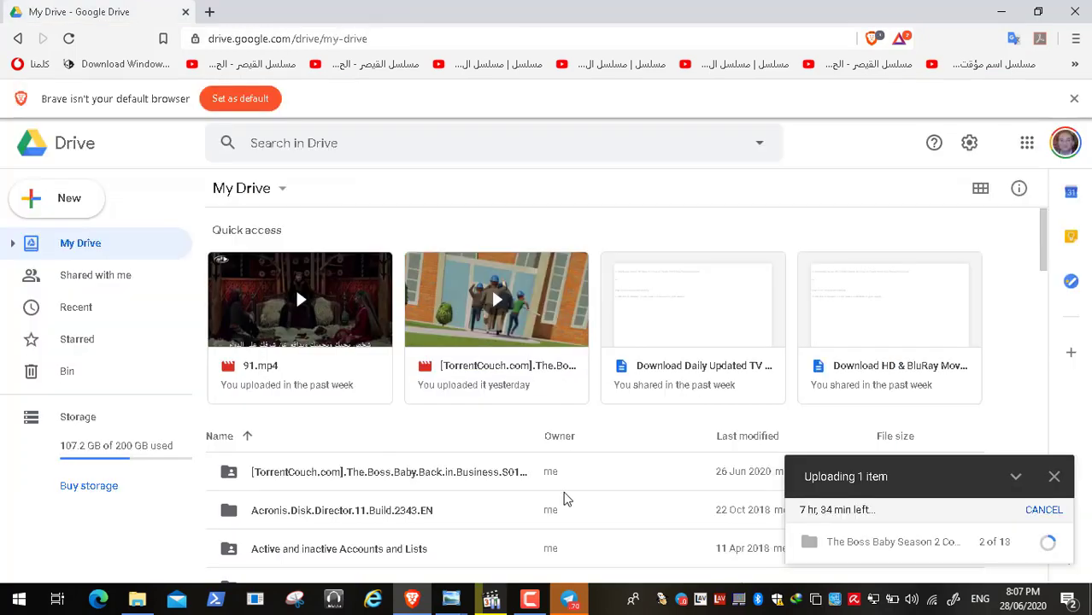
click(491, 599)
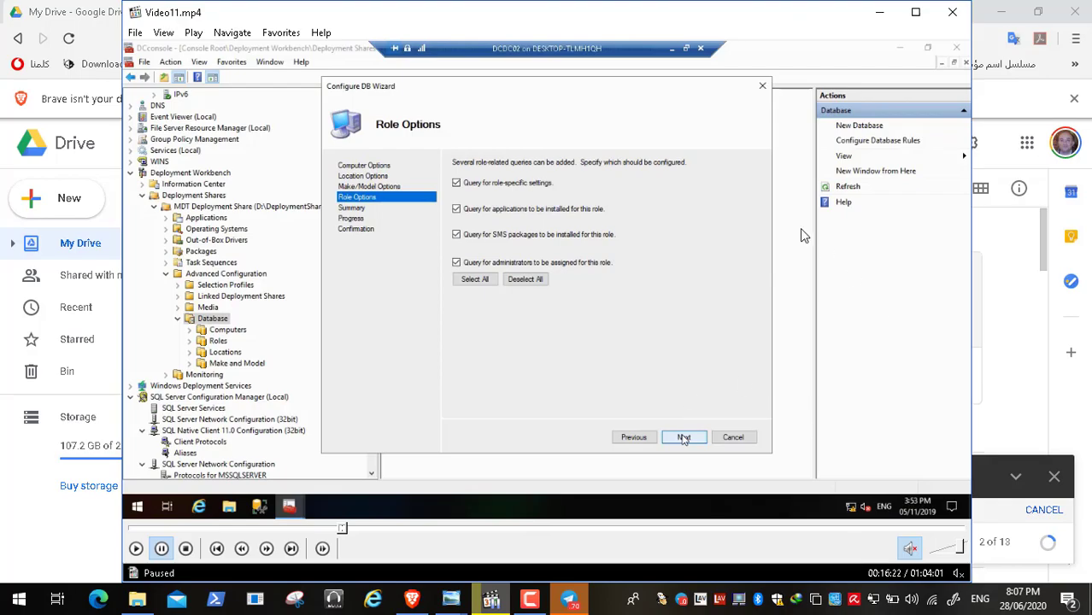
double_click(520, 210)
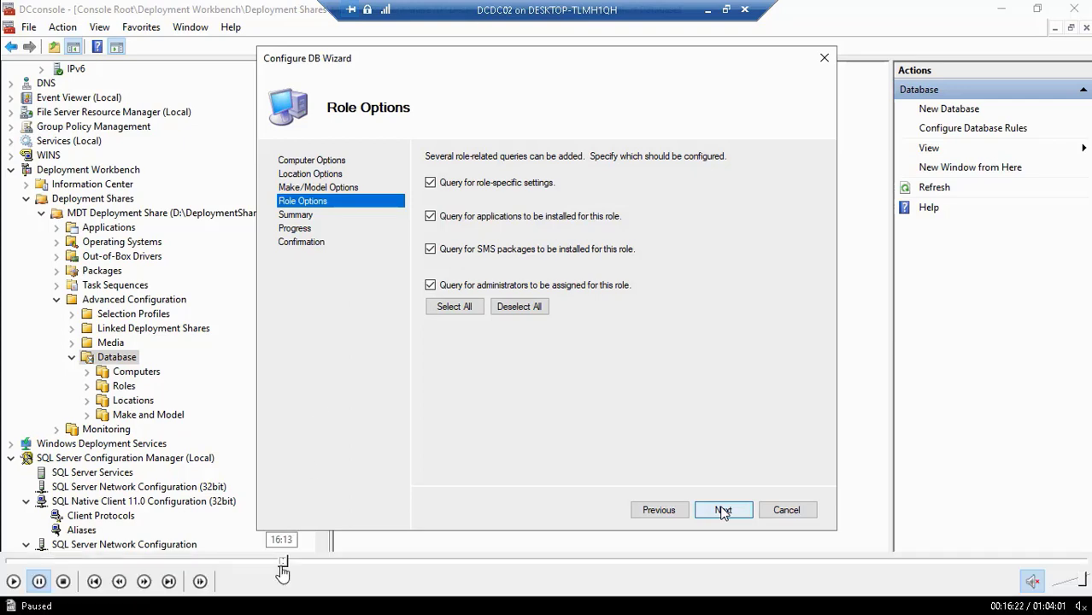
Step: Rewind the paused video to the 4sysops article shown before the Configure DB Wizard and resume playback
click(282, 562)
click(278, 562)
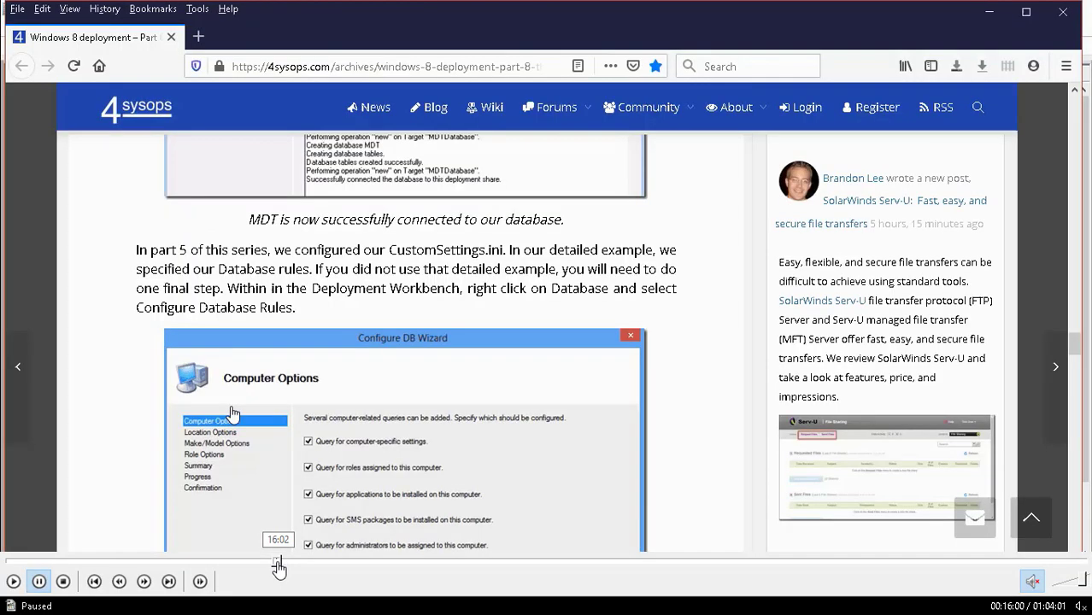
click(280, 562)
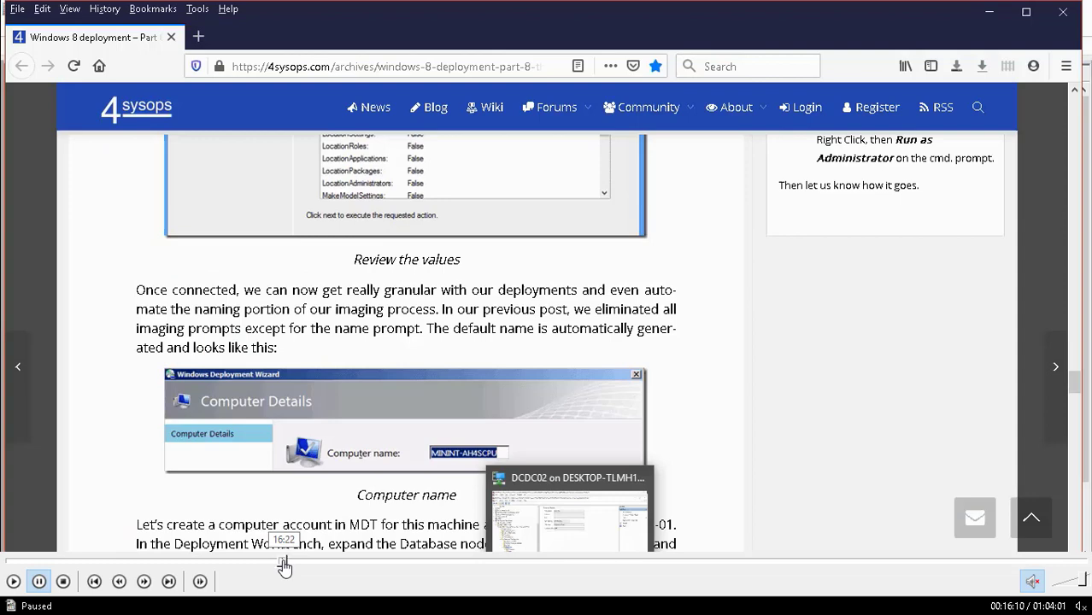
click(283, 562)
click(282, 562)
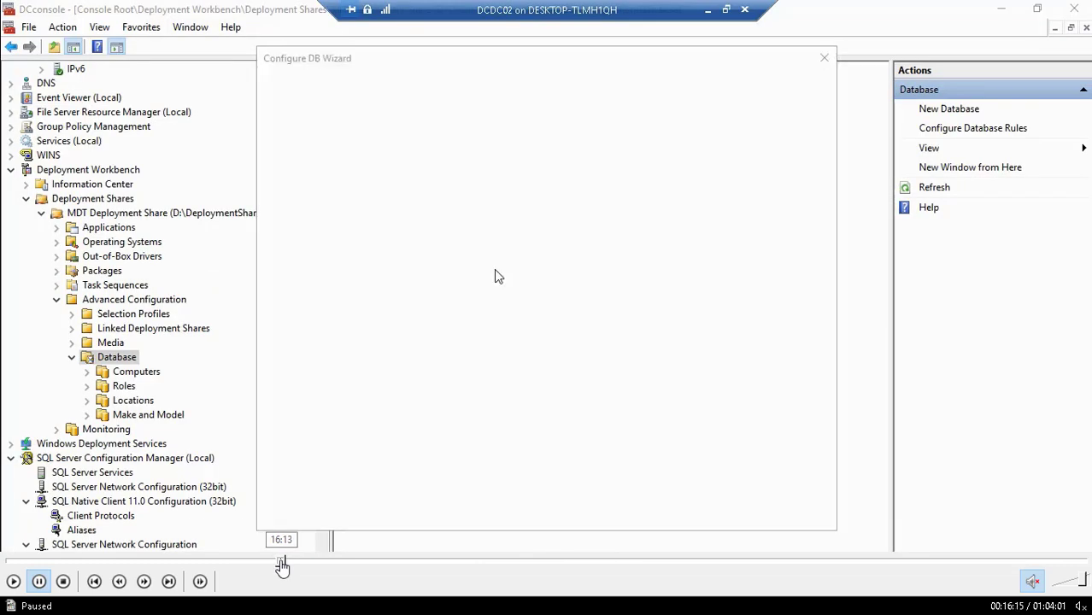
click(281, 562)
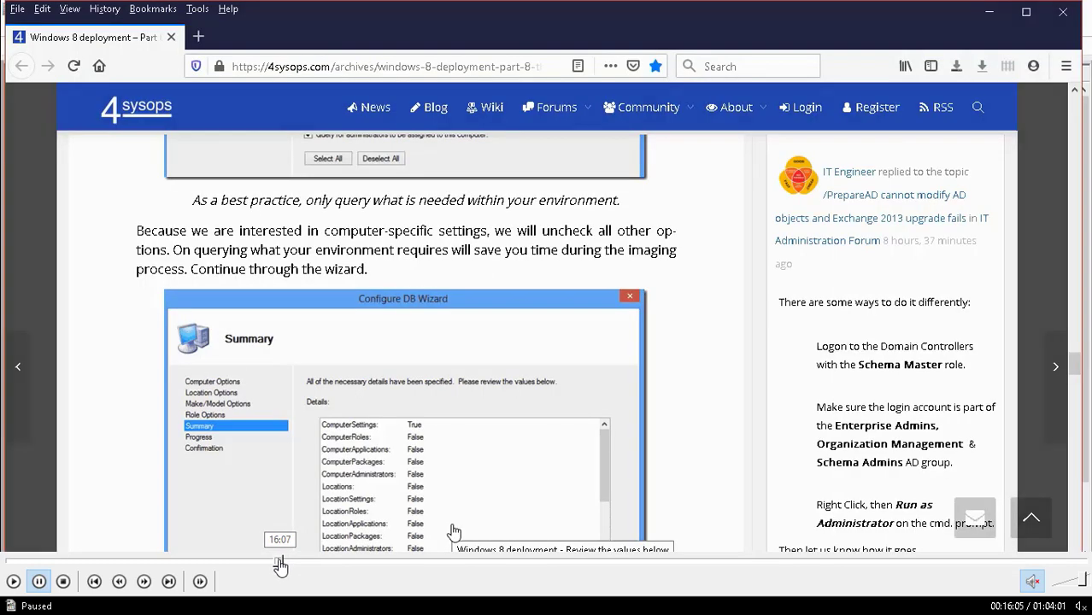
click(280, 562)
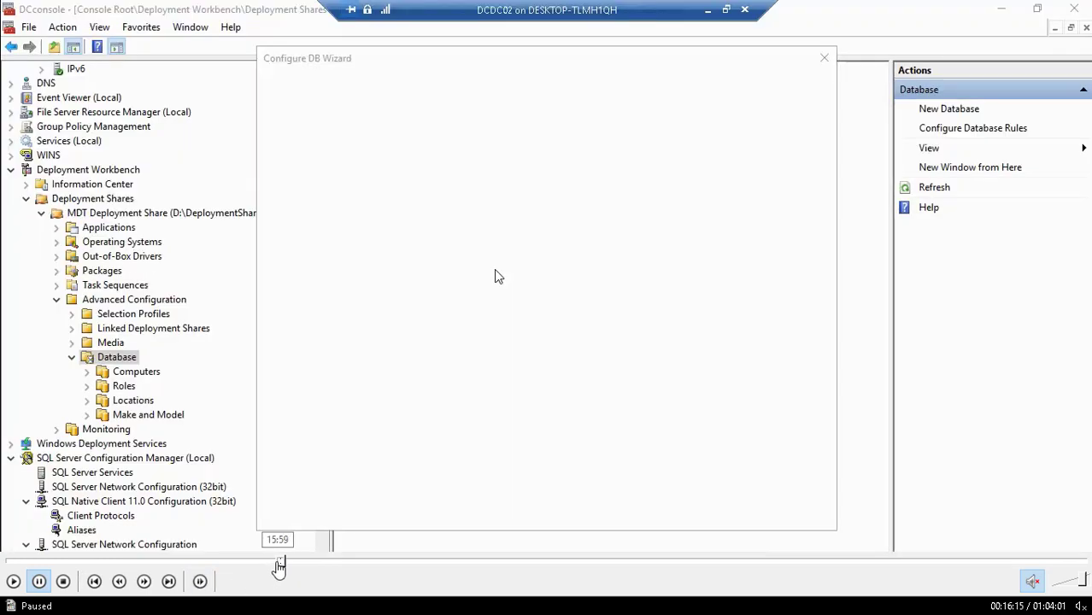
click(276, 562)
click(13, 581)
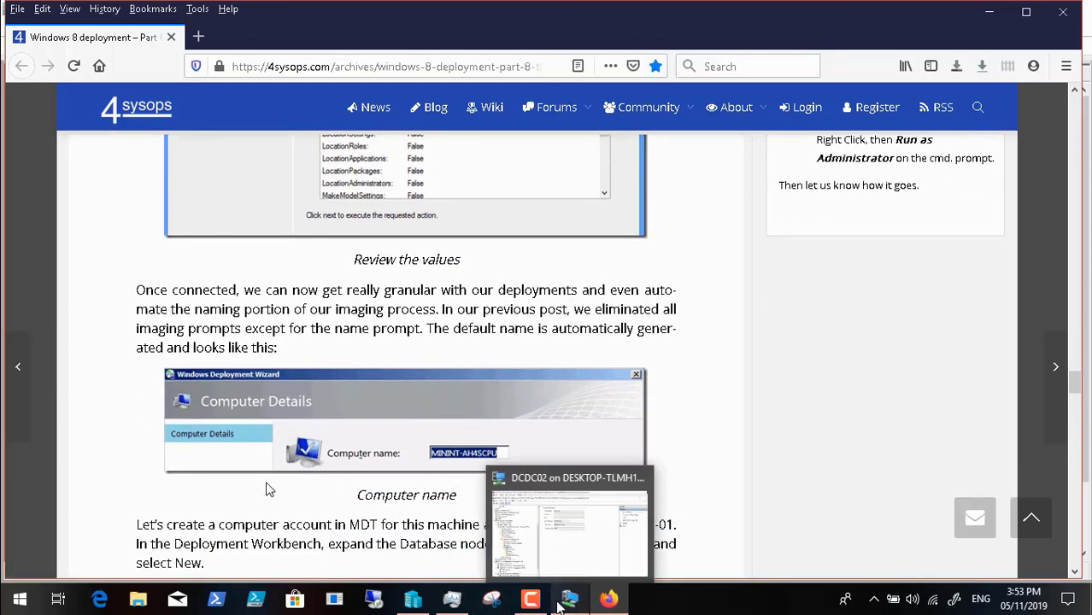
Step: Configure the MDT database rules on DCDC02 with all computer, location, make/model and role queries selected, and finish the wizard
click(557, 605)
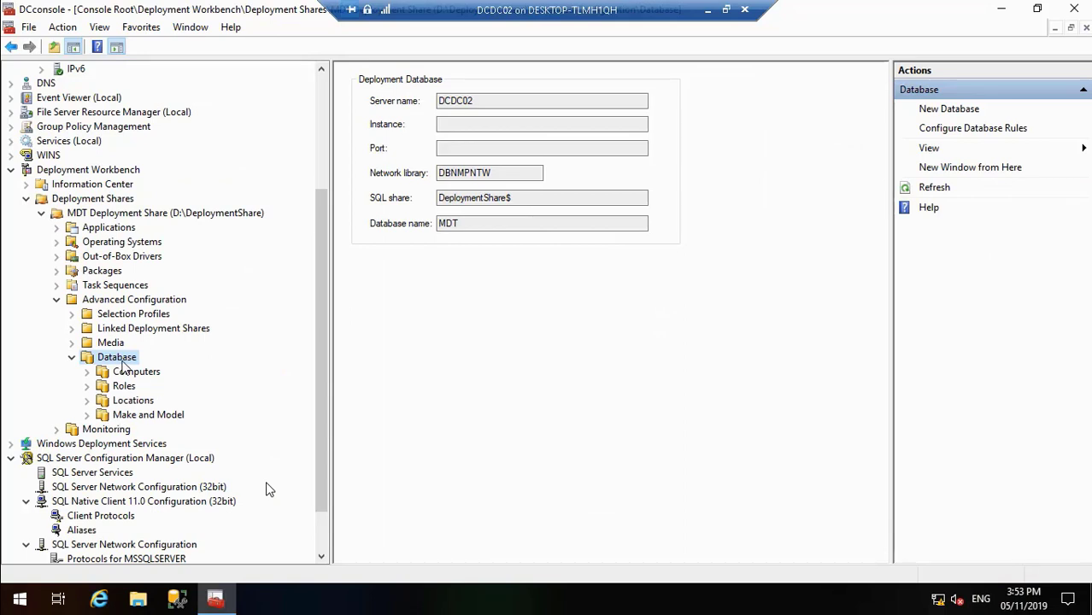
right_click(118, 357)
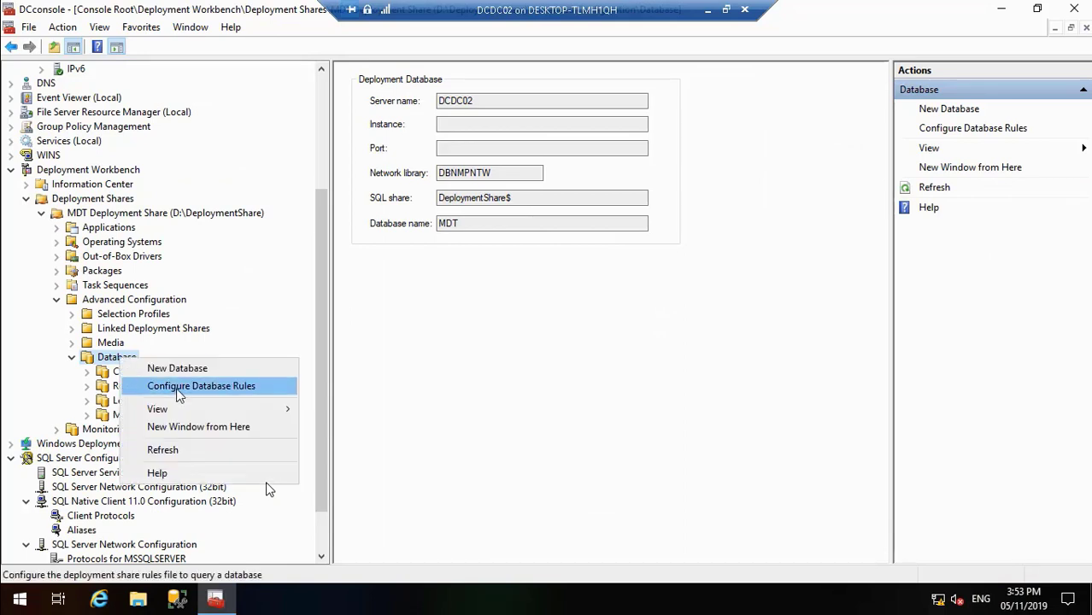
click(176, 386)
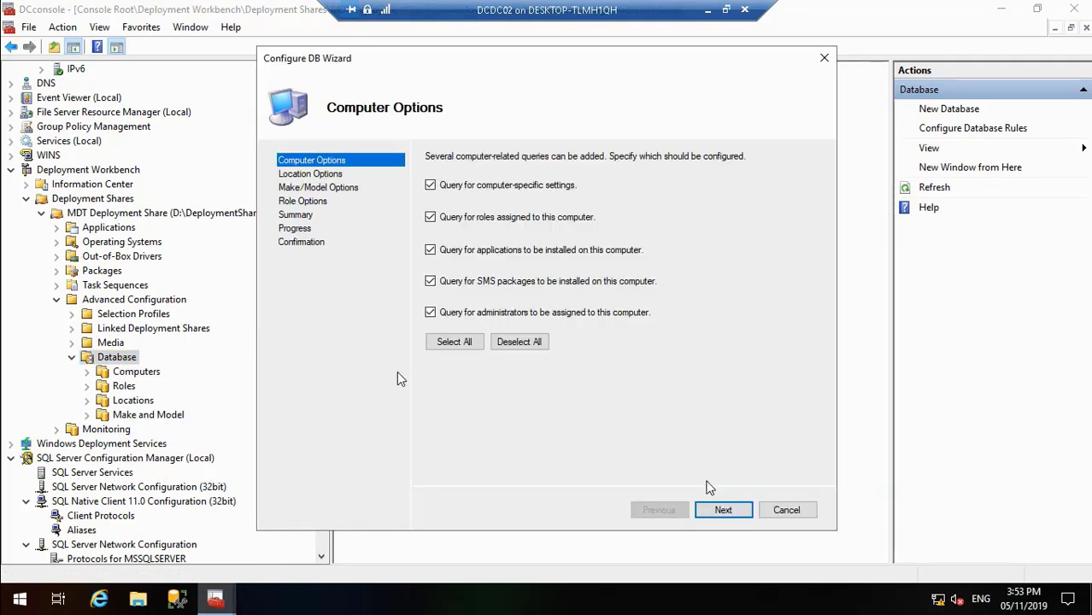
click(722, 510)
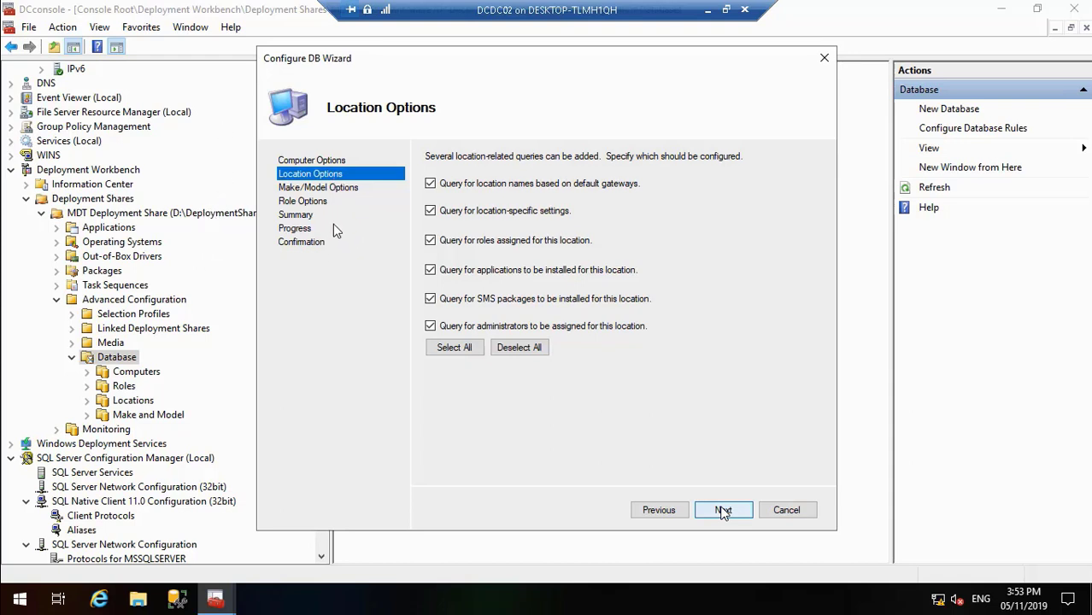
mouse_move(285, 584)
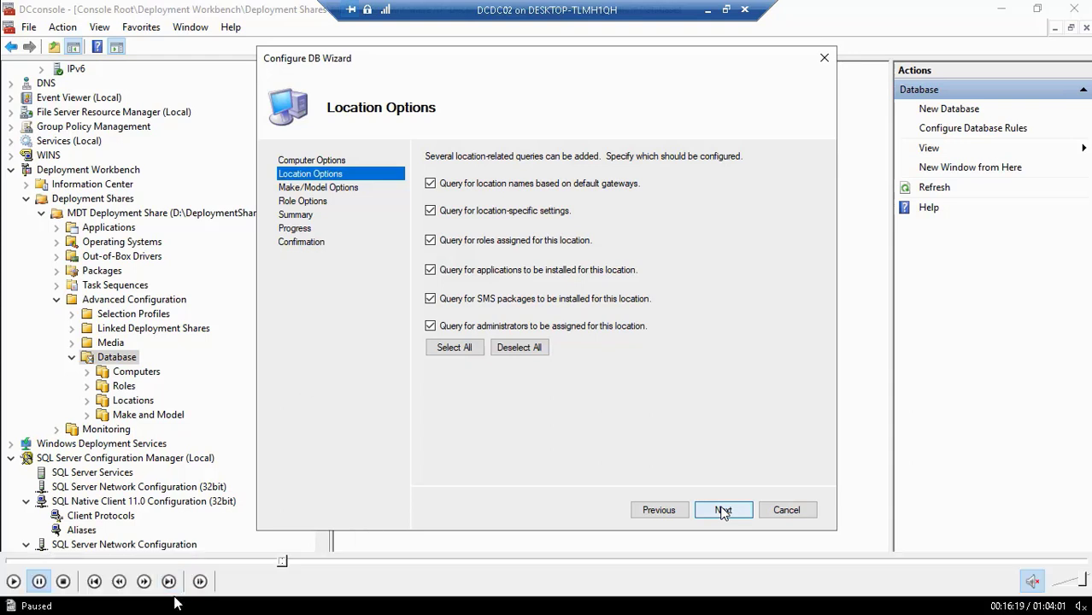
click(14, 581)
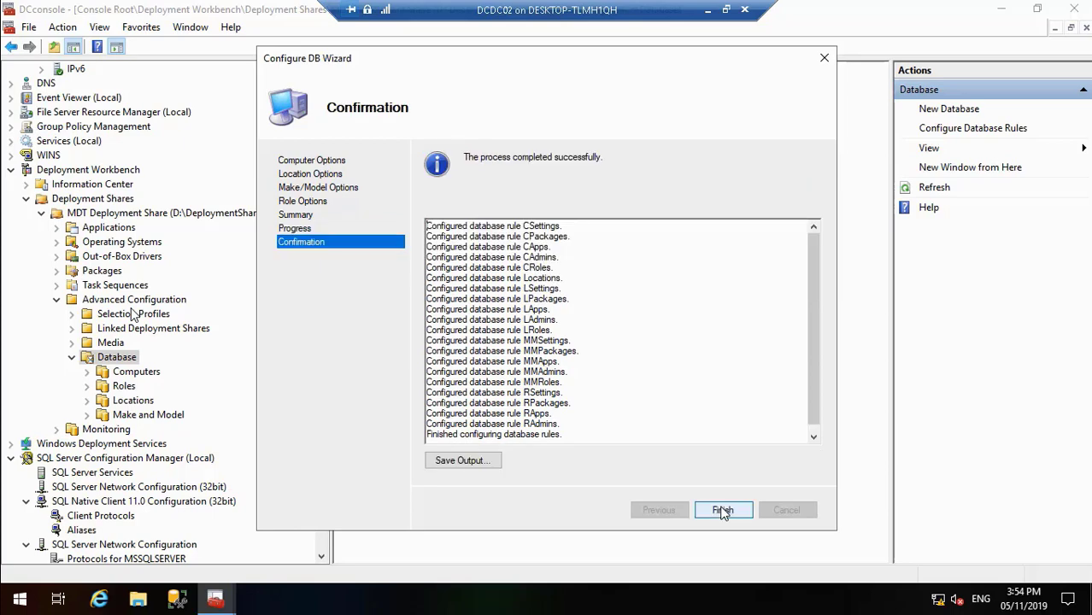
click(722, 510)
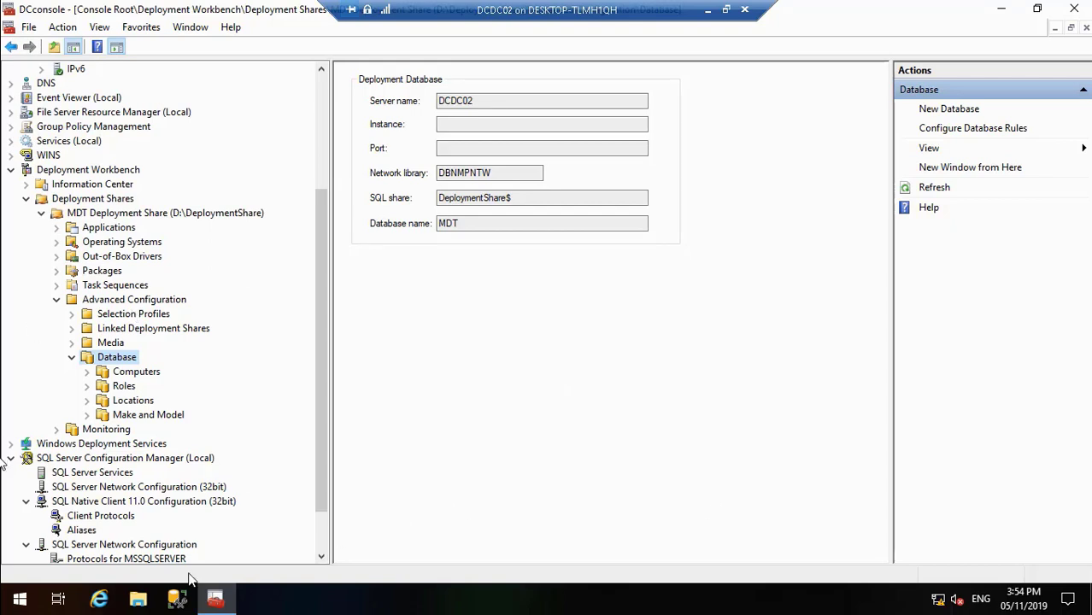
Step: Read the 4sysops article's instructions for creating a computer entry, its identification values and OSDComputerName
mouse_move(184, 583)
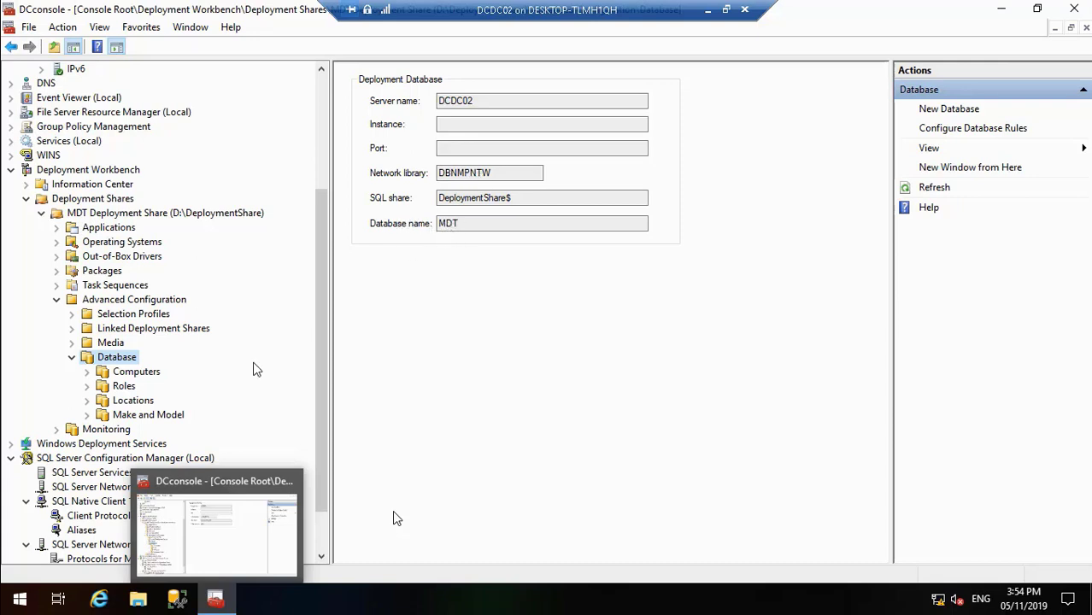
key(space)
key(space)
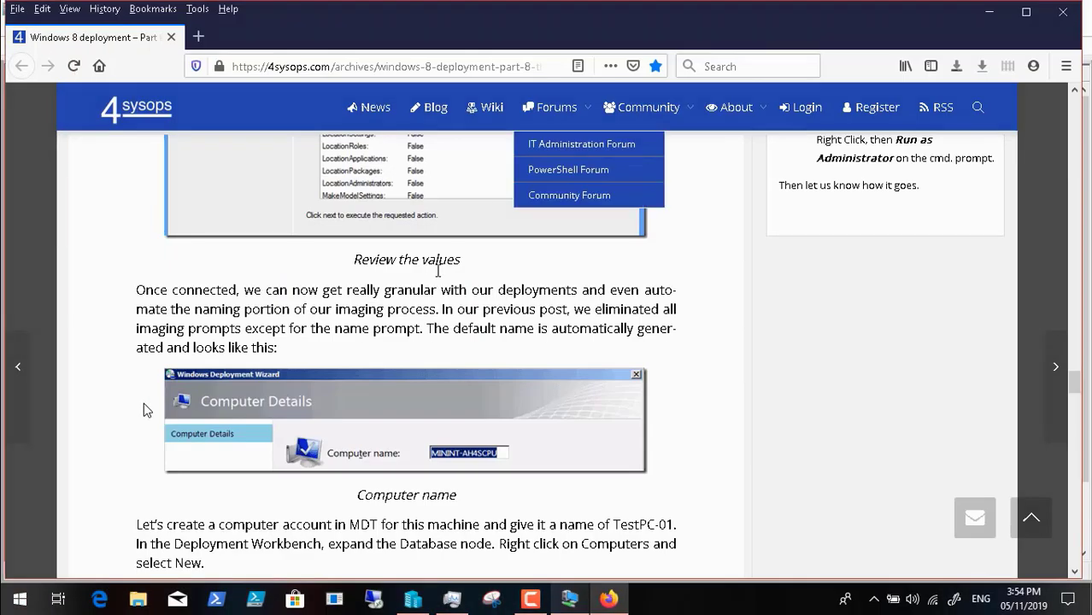
scroll(362, 462, down, 5)
scroll(362, 462, up, 3)
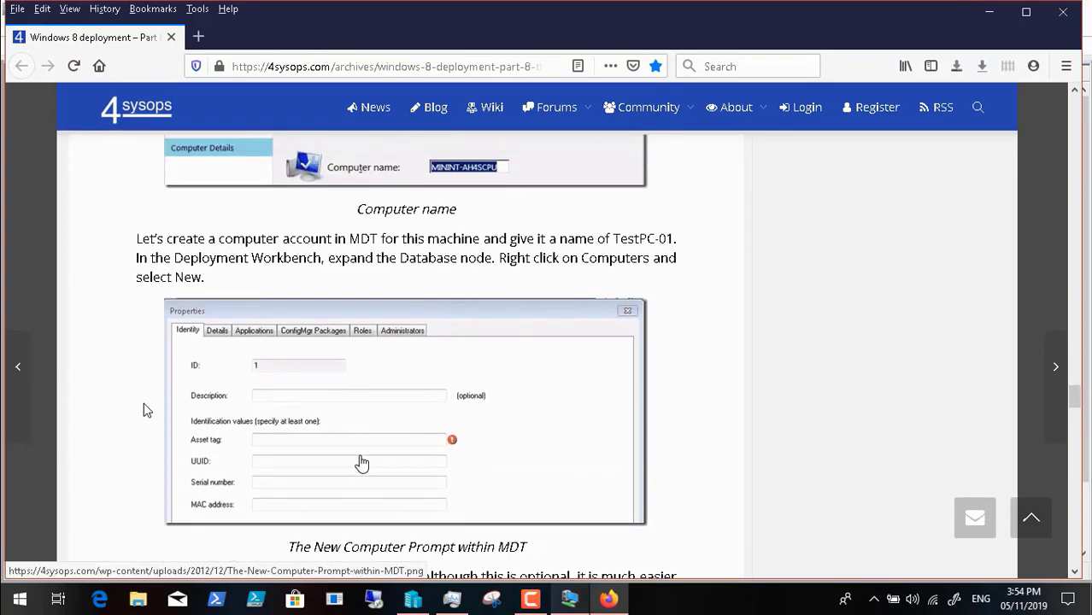
scroll(362, 462, down, 5)
scroll(362, 462, down, 1)
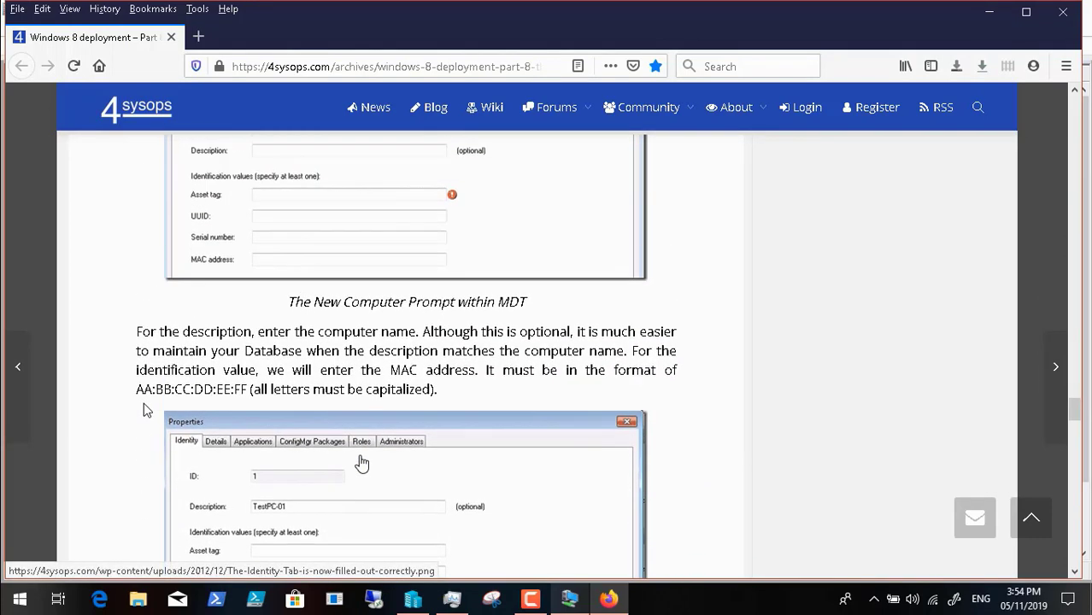
scroll(362, 462, up, 5)
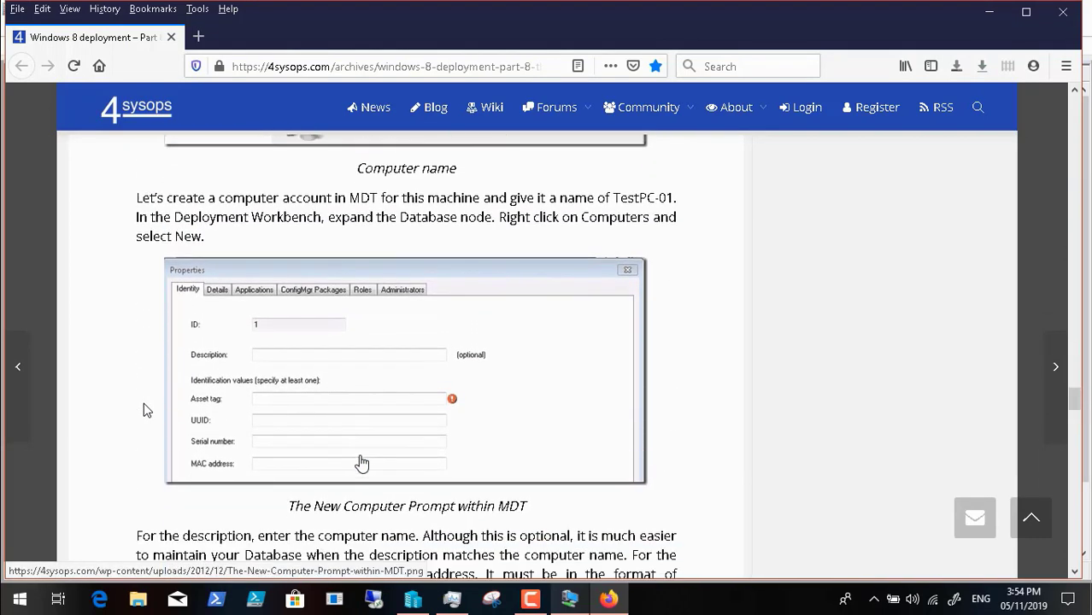
scroll(363, 463, down, 20)
scroll(362, 462, down, 5)
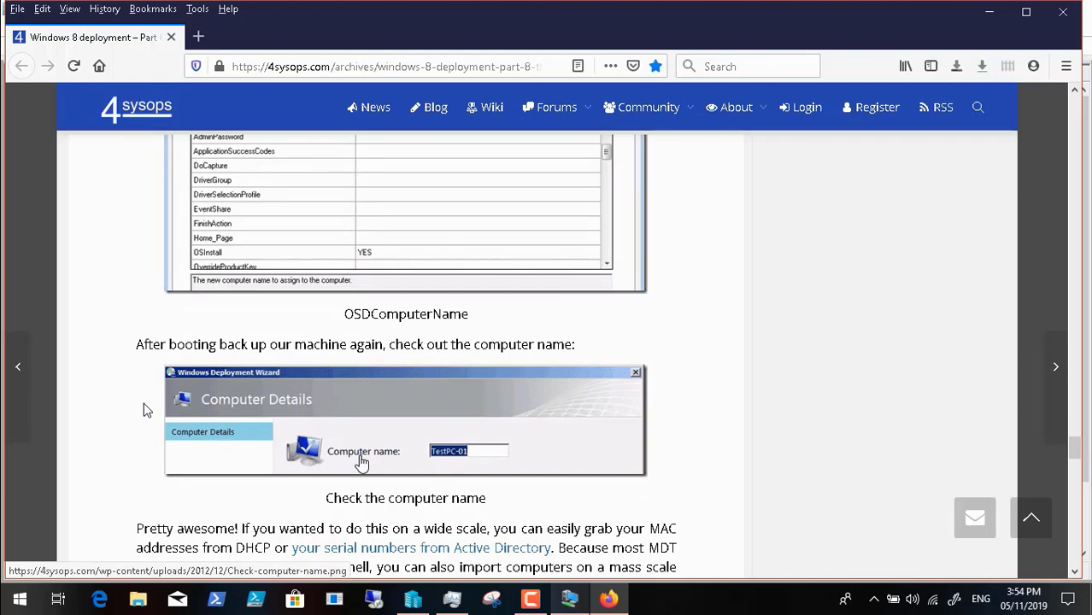
scroll(362, 462, down, 2)
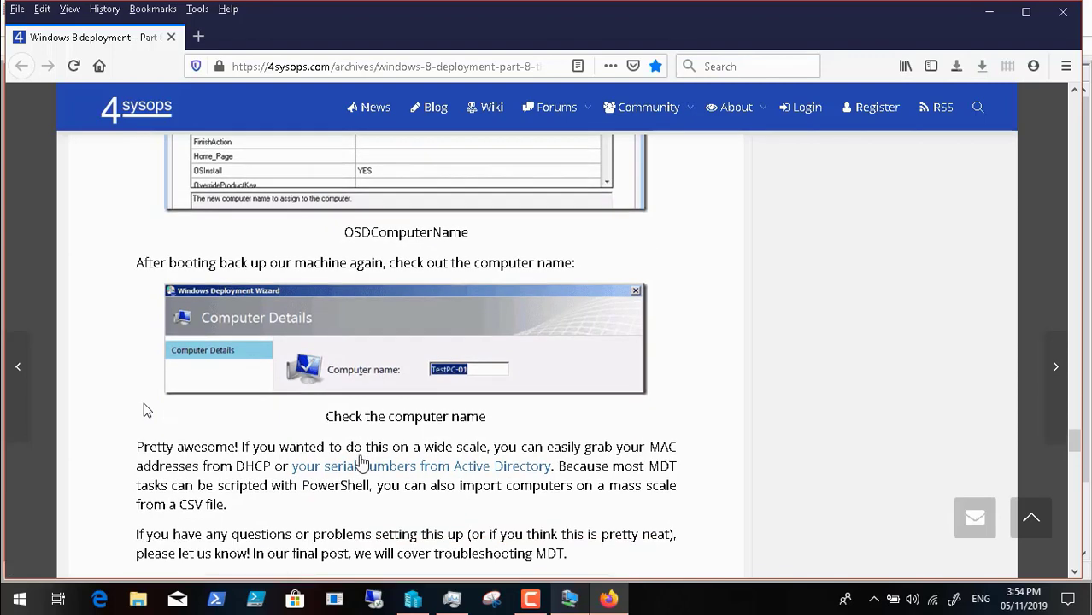
scroll(362, 463, up, 16)
scroll(363, 462, up, 6)
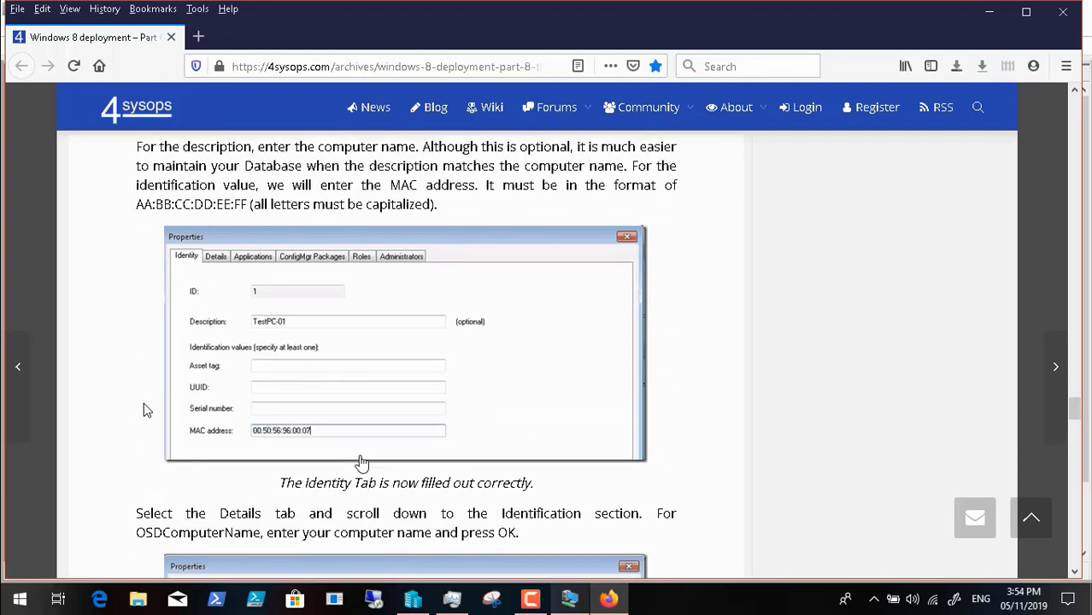
scroll(362, 463, up, 1)
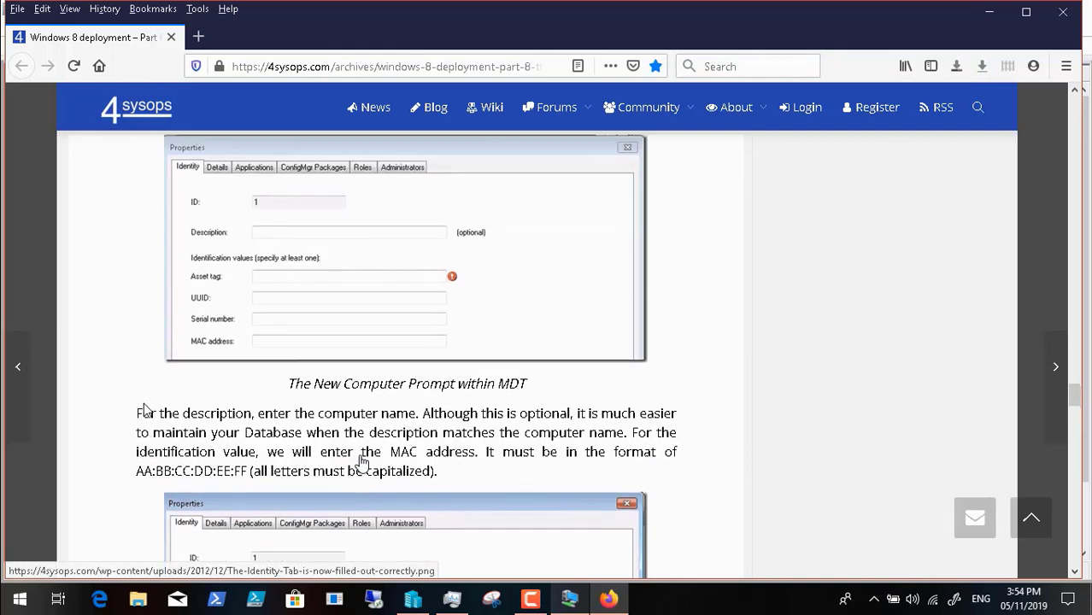
scroll(362, 462, up, 2)
scroll(362, 463, up, 3)
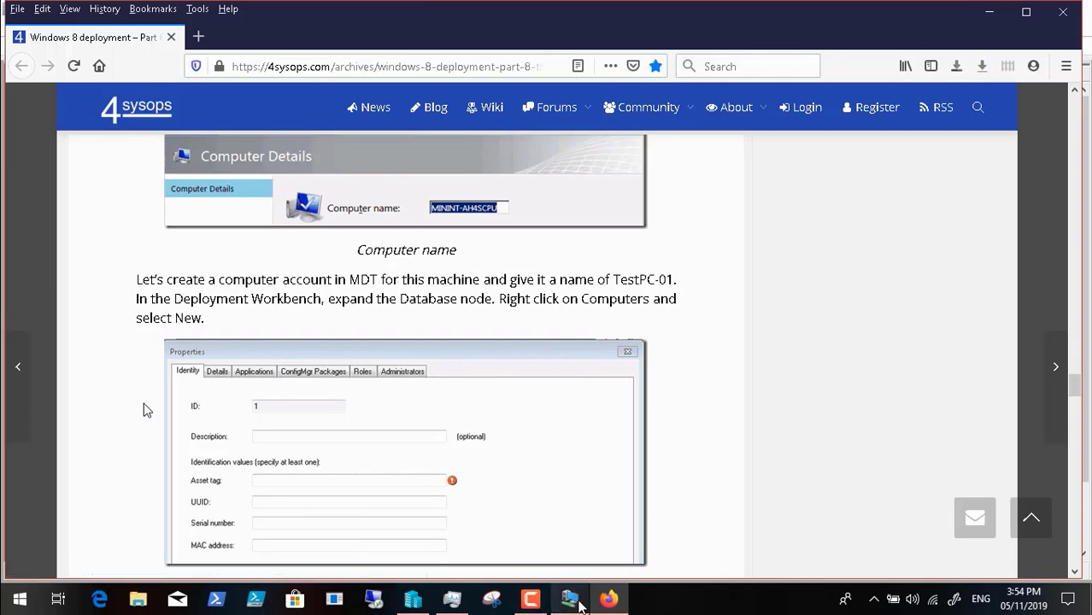
Step: In the DCDC02 session, create a new entry under the database's Computers node with the description "PCDC01 Computer"
click(566, 603)
click(132, 372)
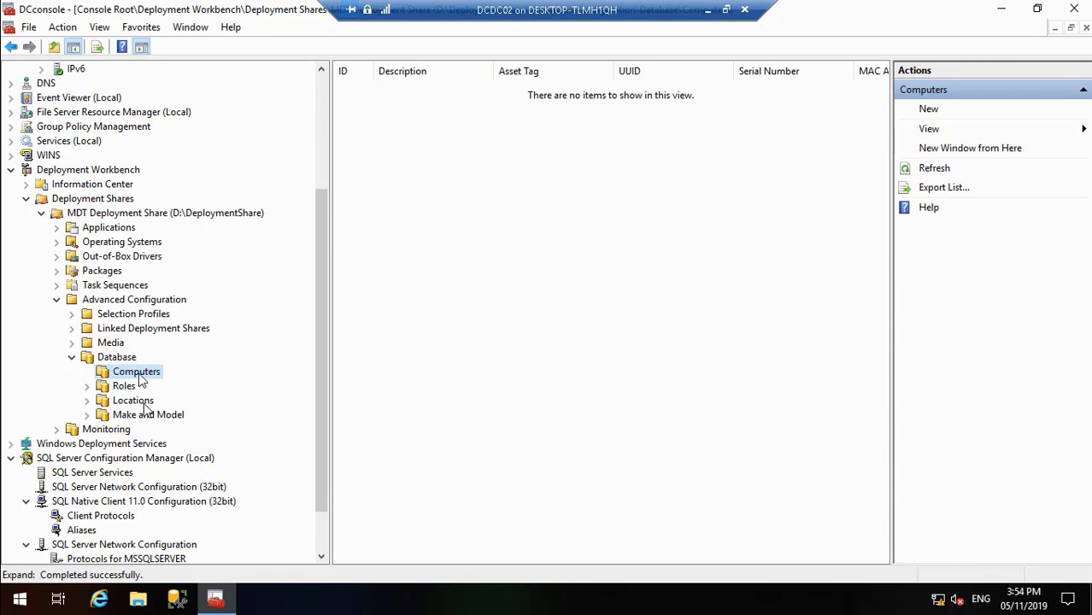
right_click(147, 378)
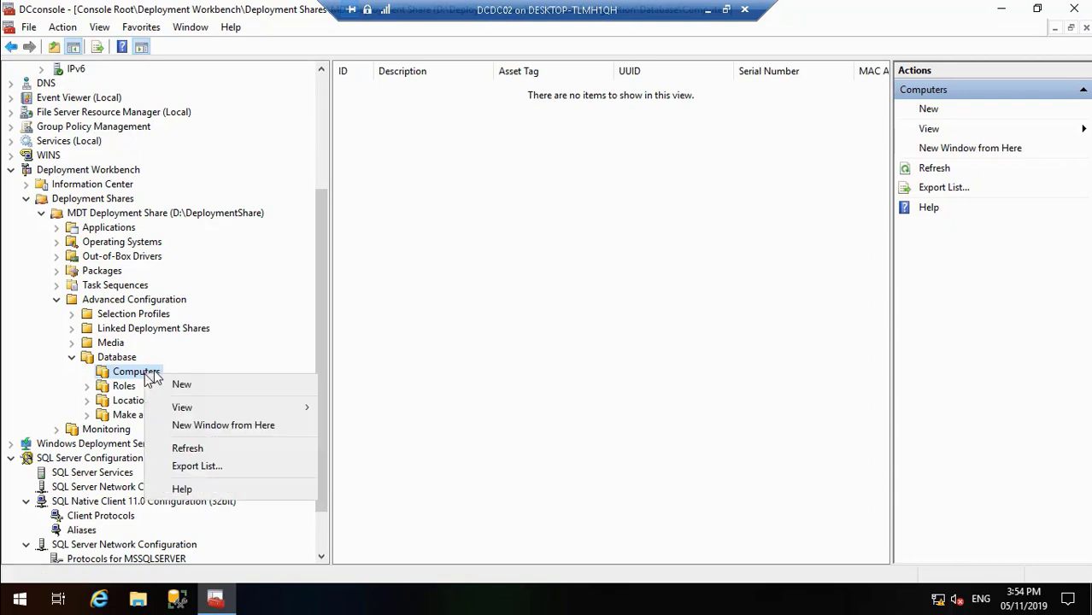
click(180, 384)
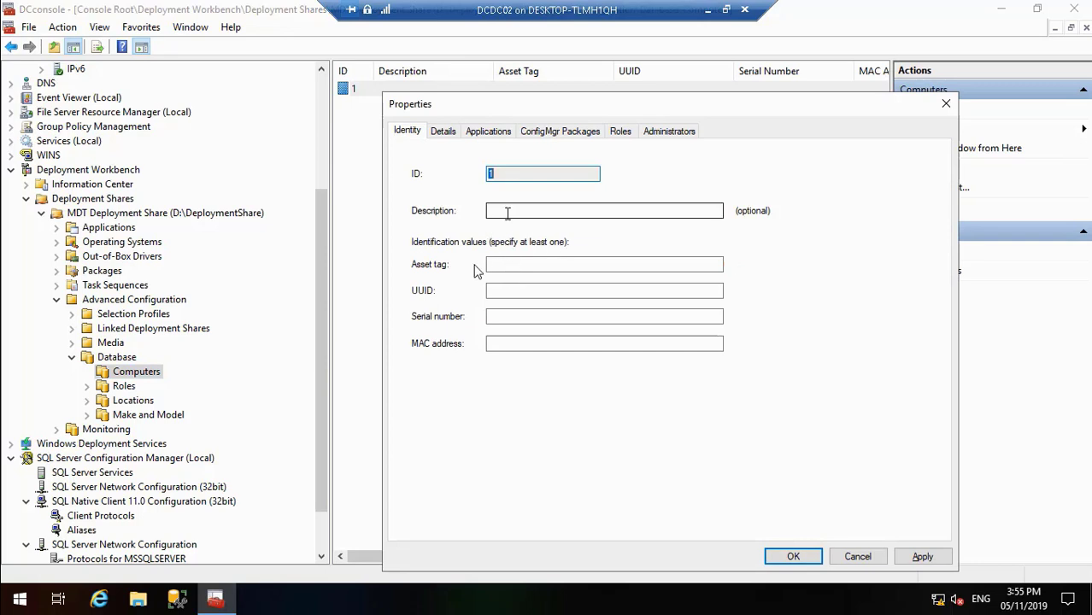
click(507, 216)
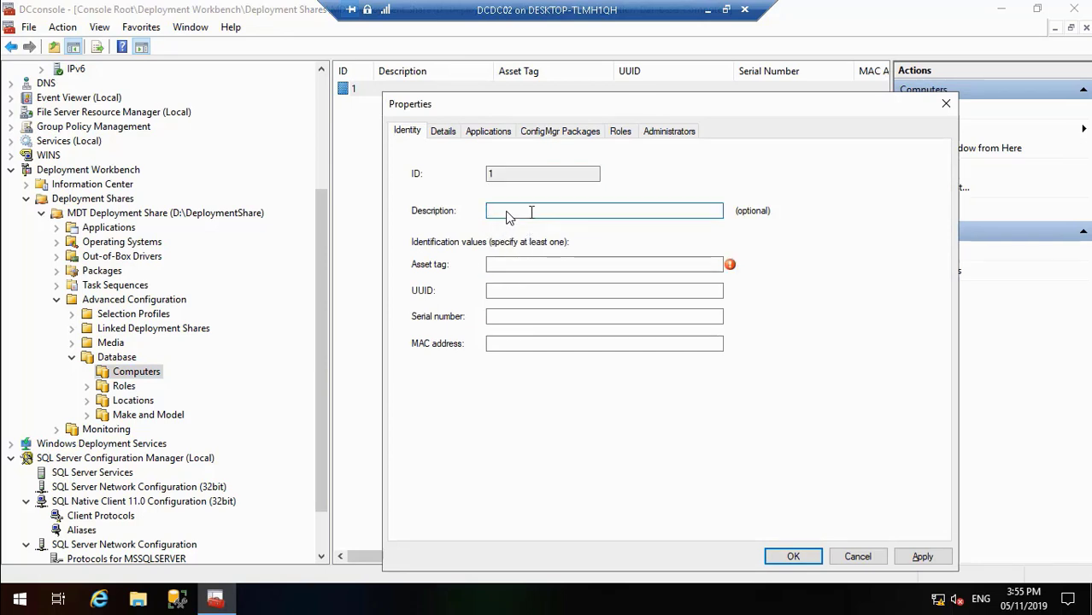
text(PCDC01 Computer)
click(545, 264)
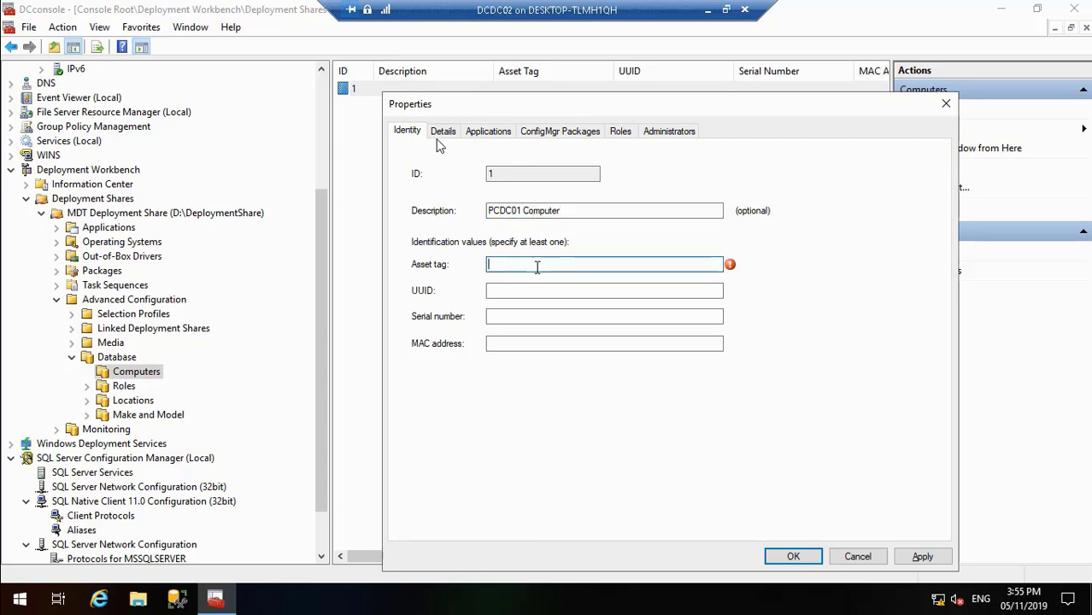
Step: Check the 4sysops article for the MAC address format required in a computer entry
click(706, 10)
key(alt+Tab)
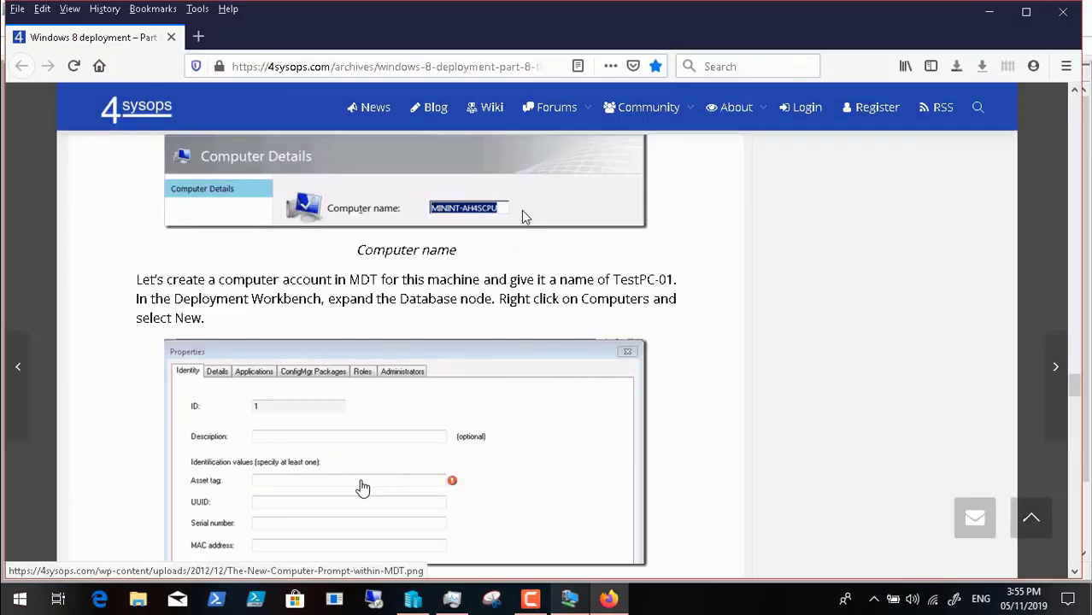
scroll(363, 487, down, 7)
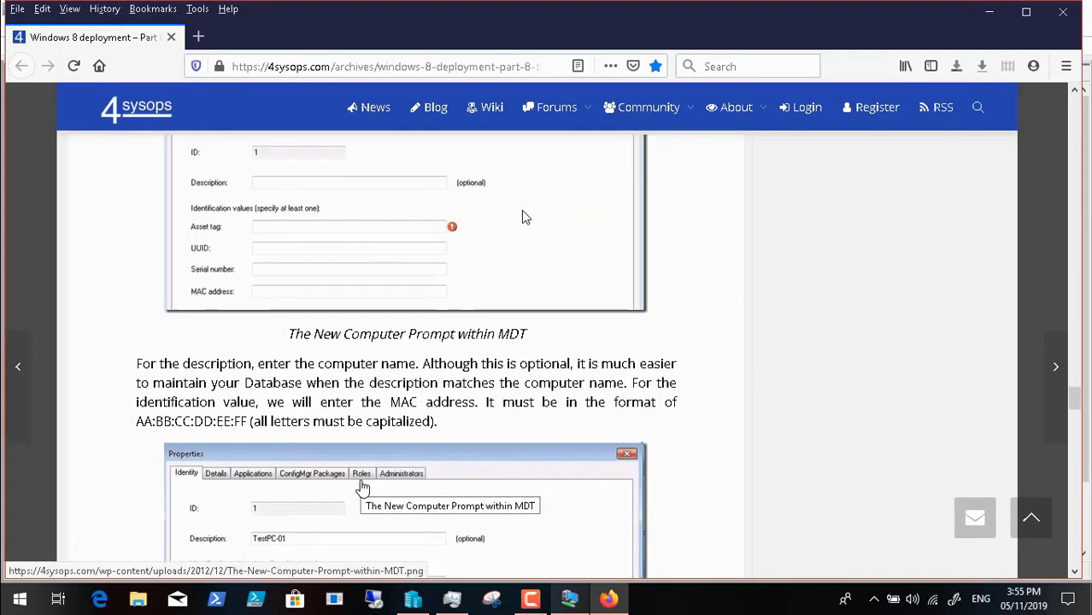
scroll(363, 487, down, 1)
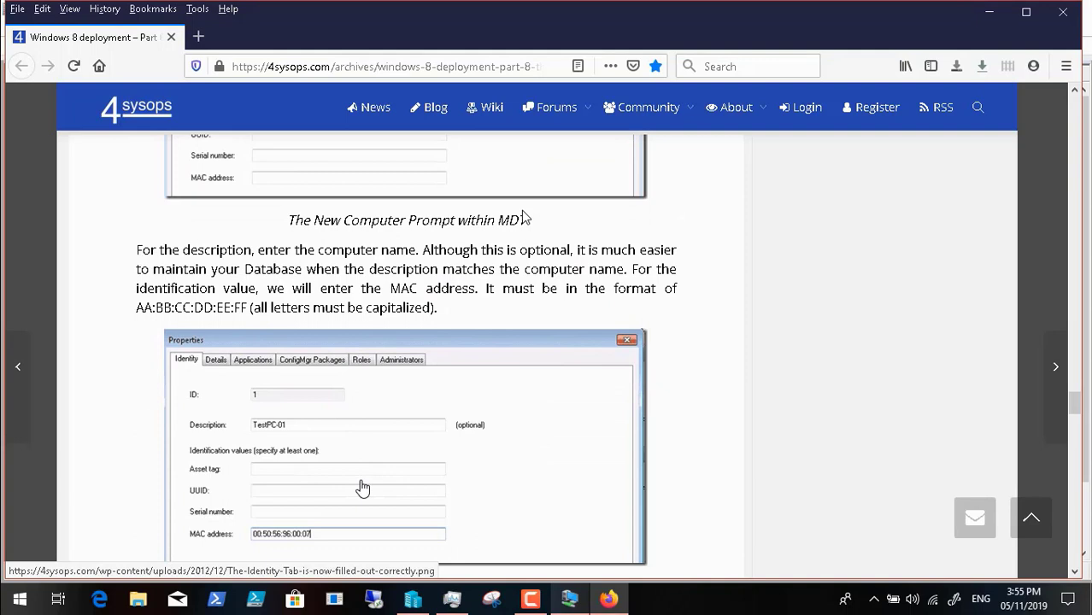
scroll(362, 487, down, 2)
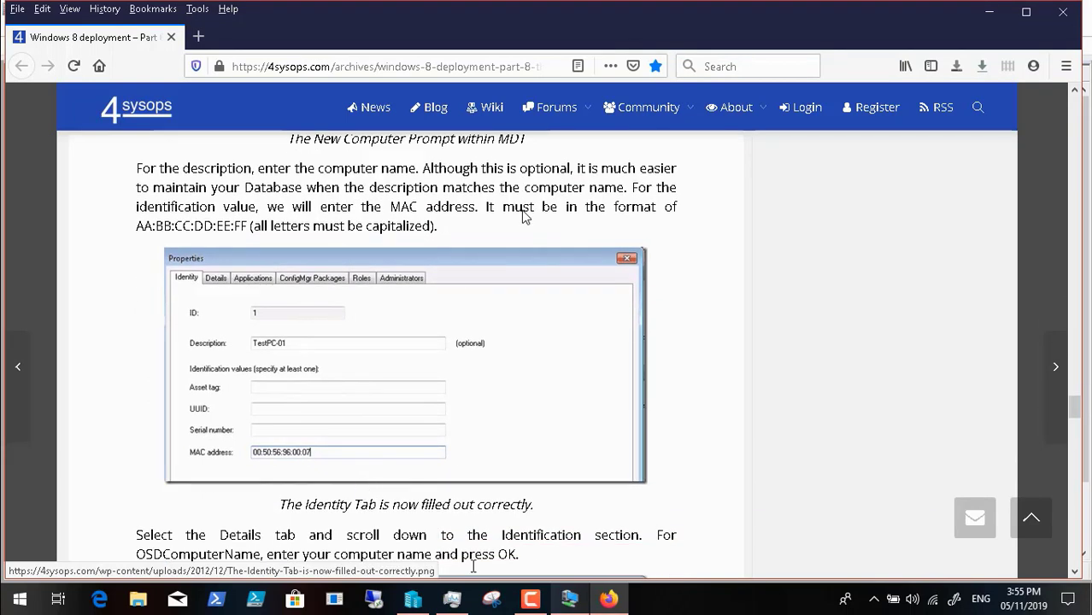
mouse_move(547, 601)
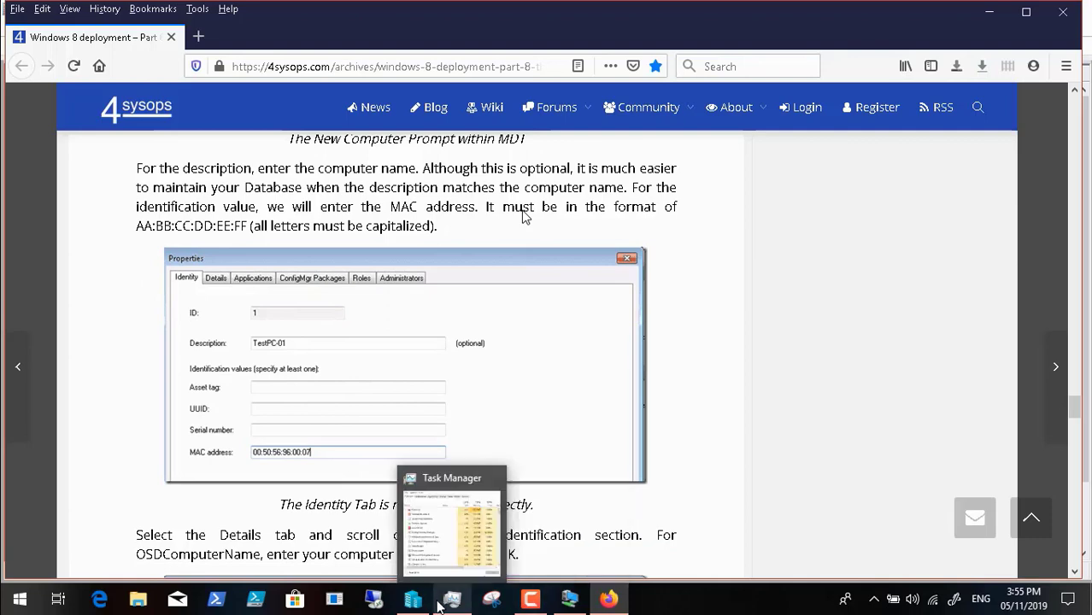
Step: Back on DCDC02, copy PCDC01's MAC address from the DHCP IPv4 Allow filter and close the filter unchanged
click(569, 604)
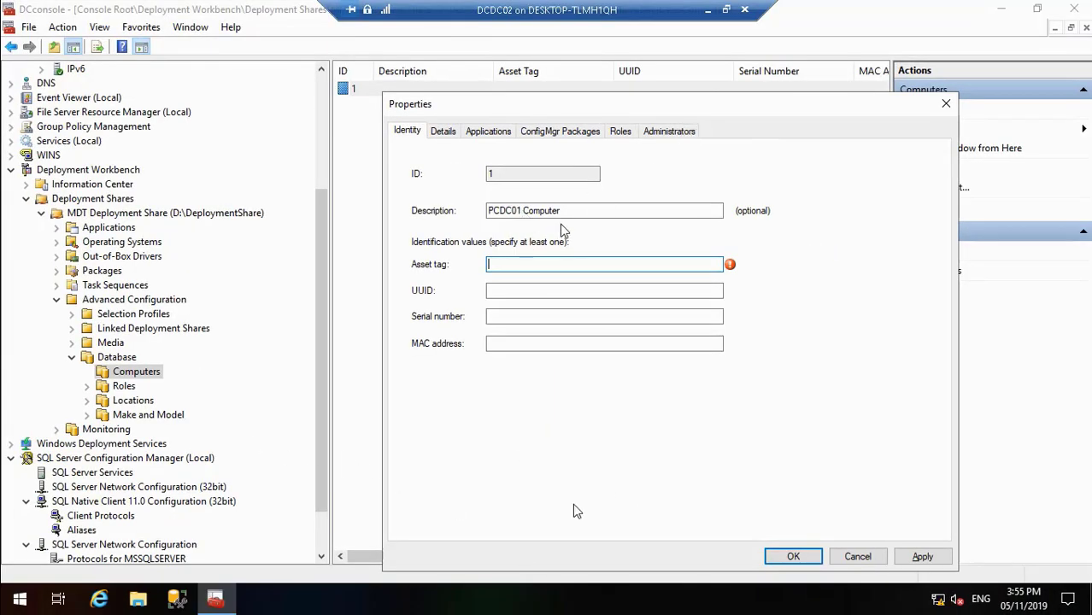
click(321, 108)
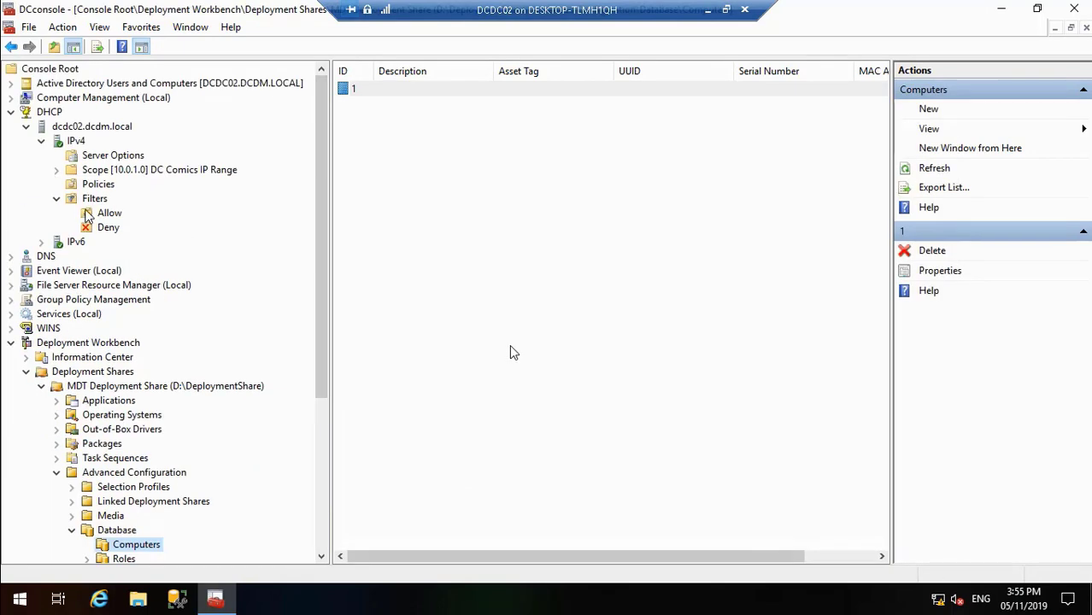
click(111, 214)
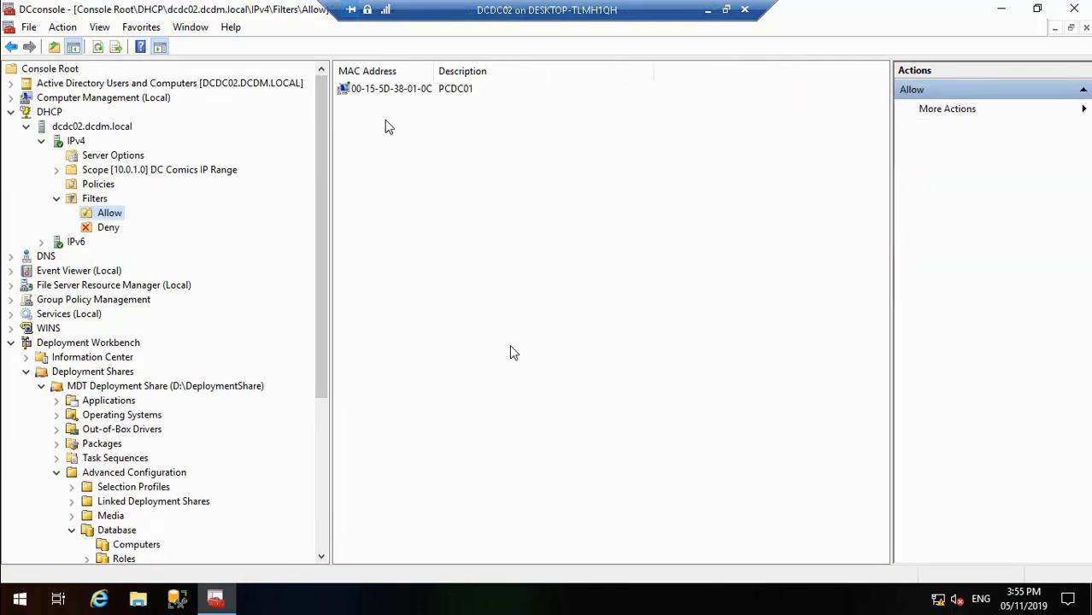
right_click(392, 91)
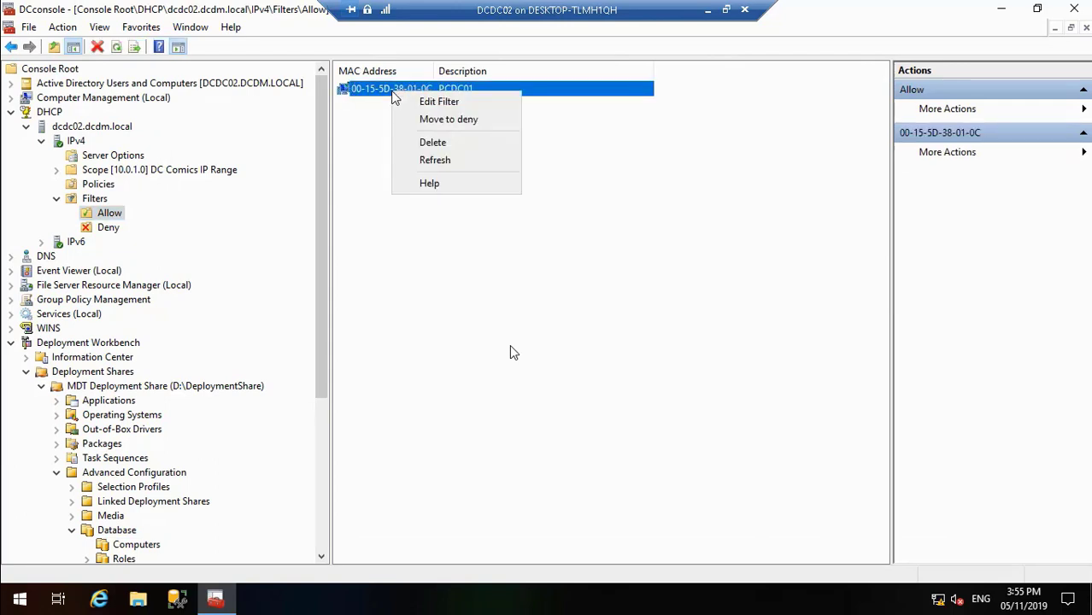
click(435, 103)
key(ctrl+c)
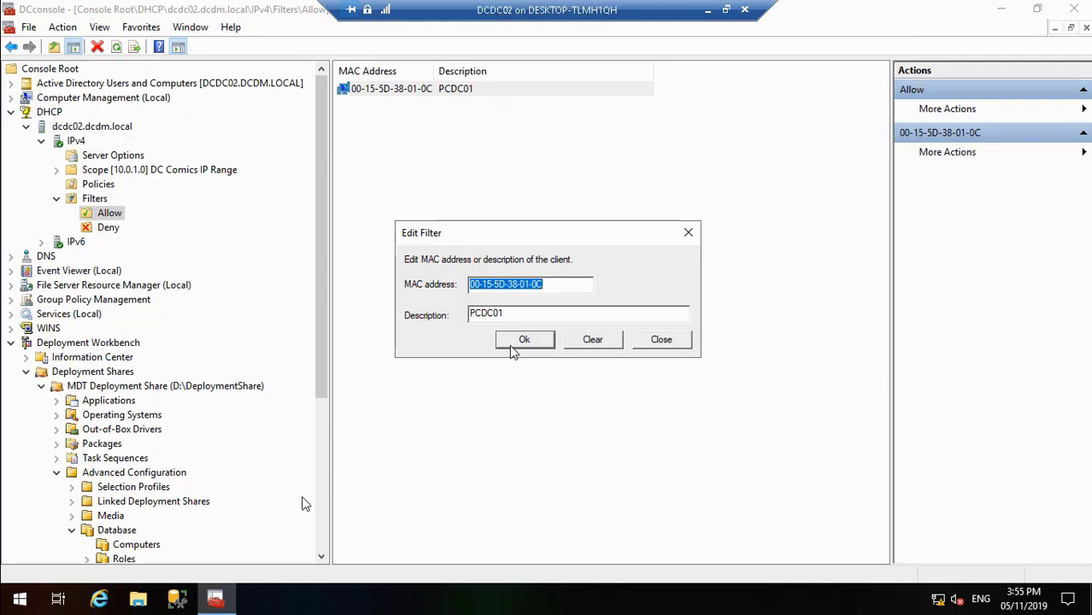
click(671, 340)
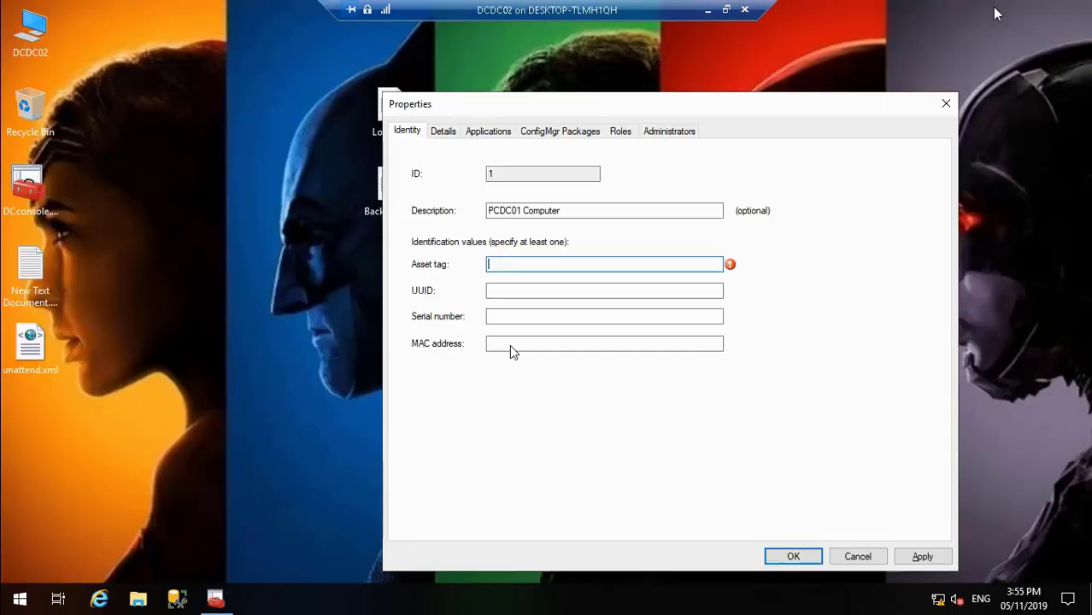
Step: Paste the copied MAC address into the computer entry and change its last character to D
click(510, 344)
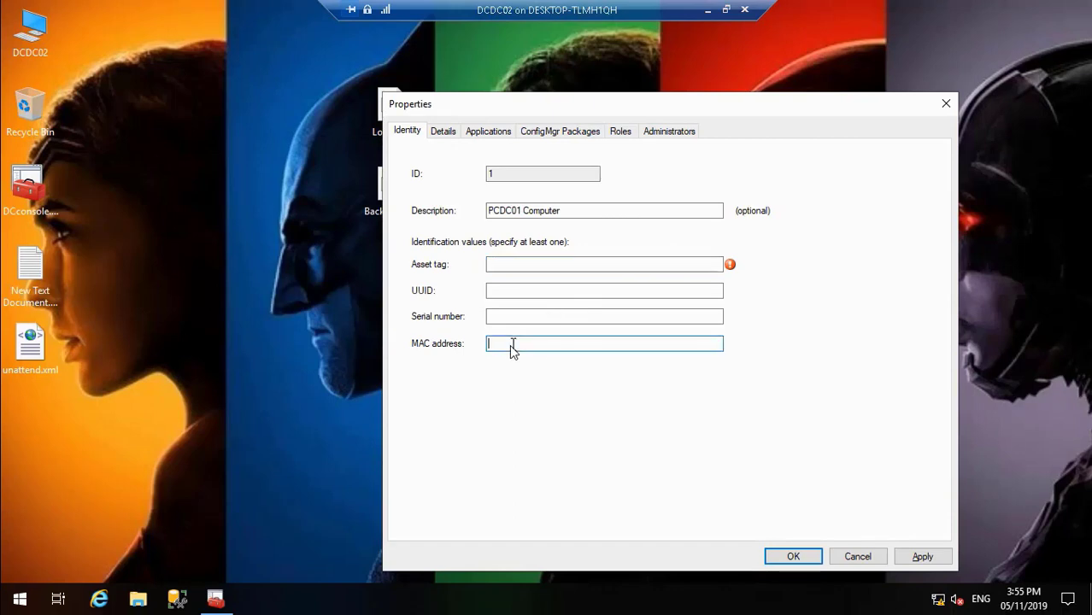
key(ctrl+v)
key(BackSpace)
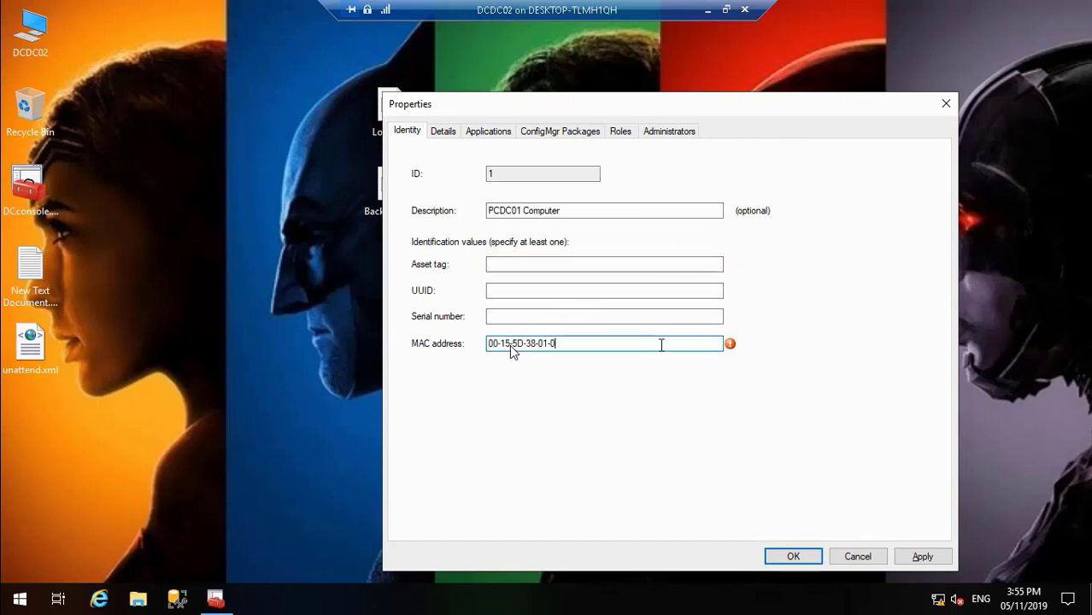
text(D)
Step: Replace the hyphens in the entry's MAC address with colons so that it reads 00:15:5D:38:01:0D
mouse_move(729, 346)
key(BackSpace)
text(:)
key(BackSpace)
text(:)
key(Right)
key(Right)
key(Right)
key(BackSpace)
text(:)
key(Right)
key(Right)
key(Right)
key(BackSpace)
text(:)
key(Right)
key(Right)
key(Right)
key(BackSpace)
text(:)
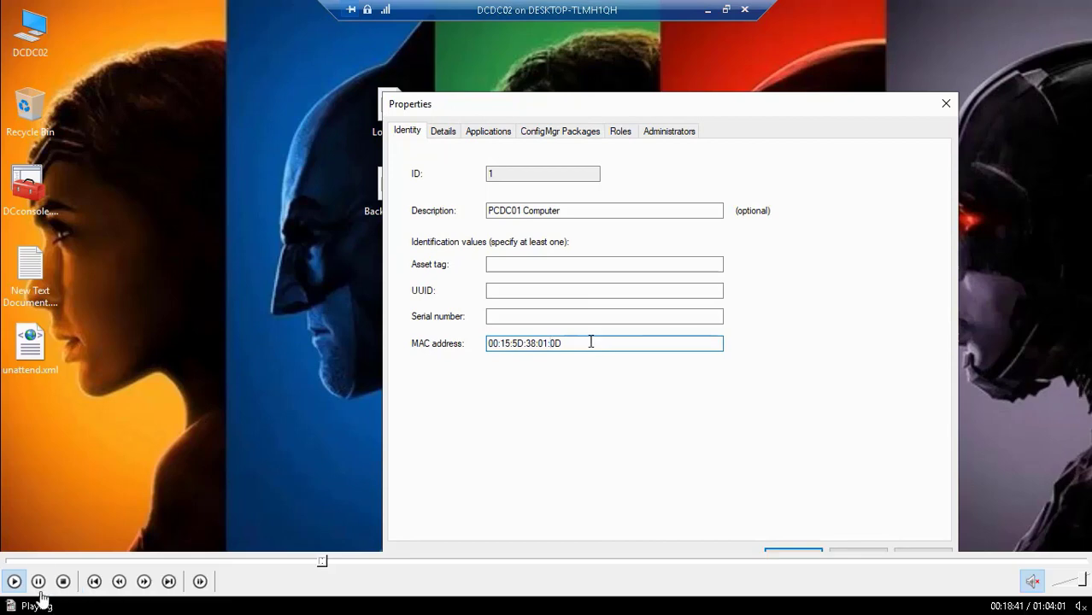
click(39, 585)
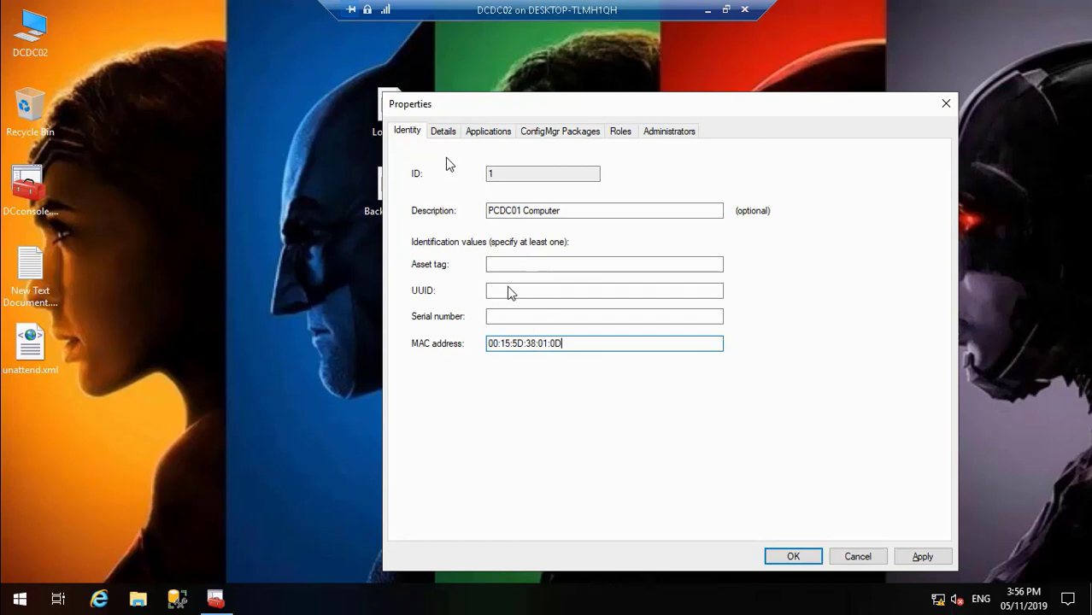
mouse_move(273, 590)
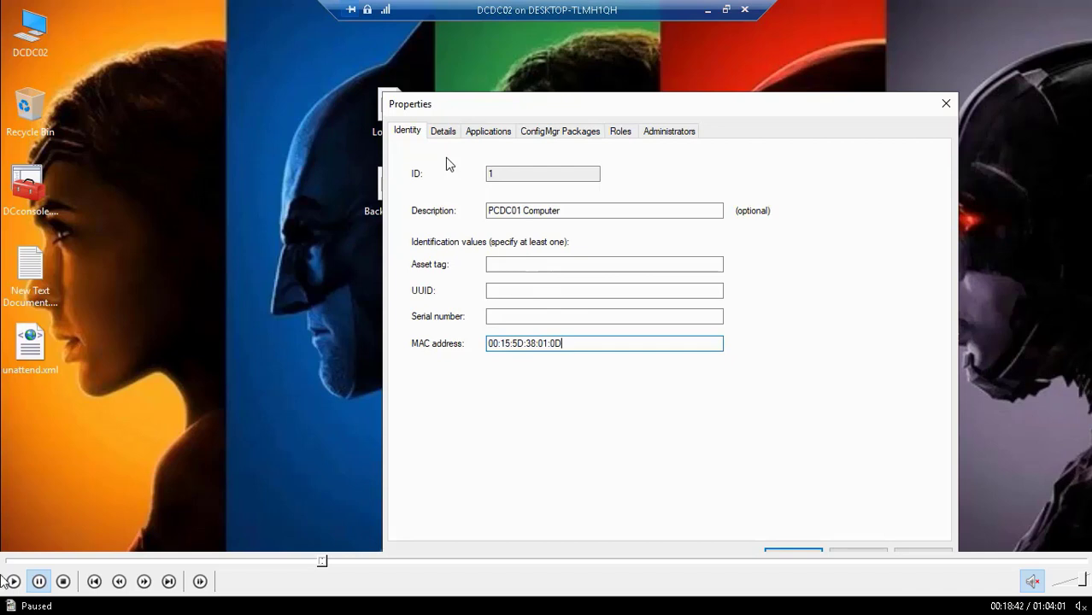
click(10, 581)
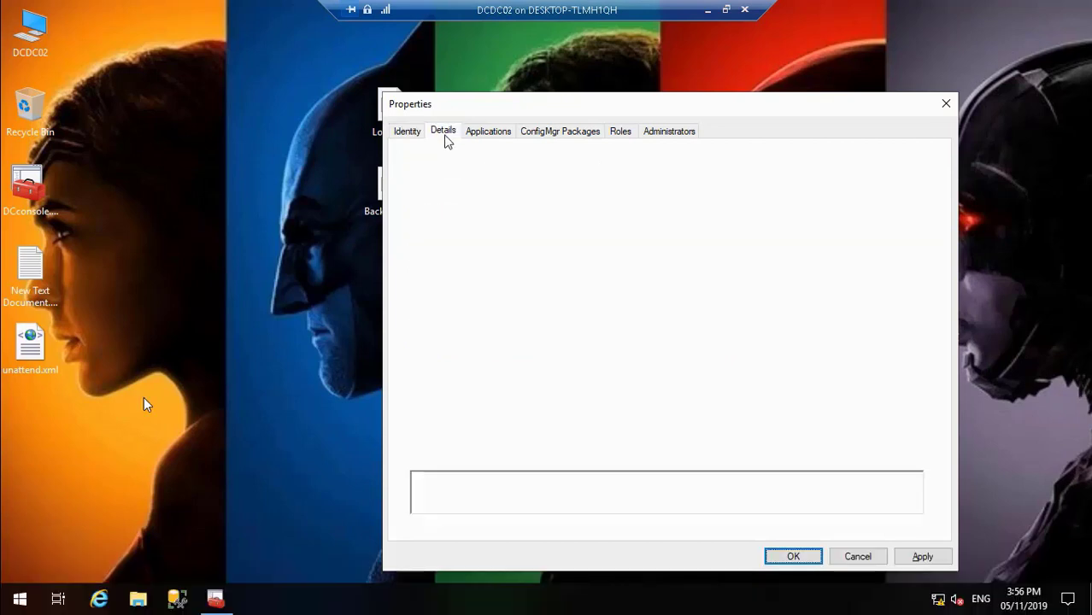
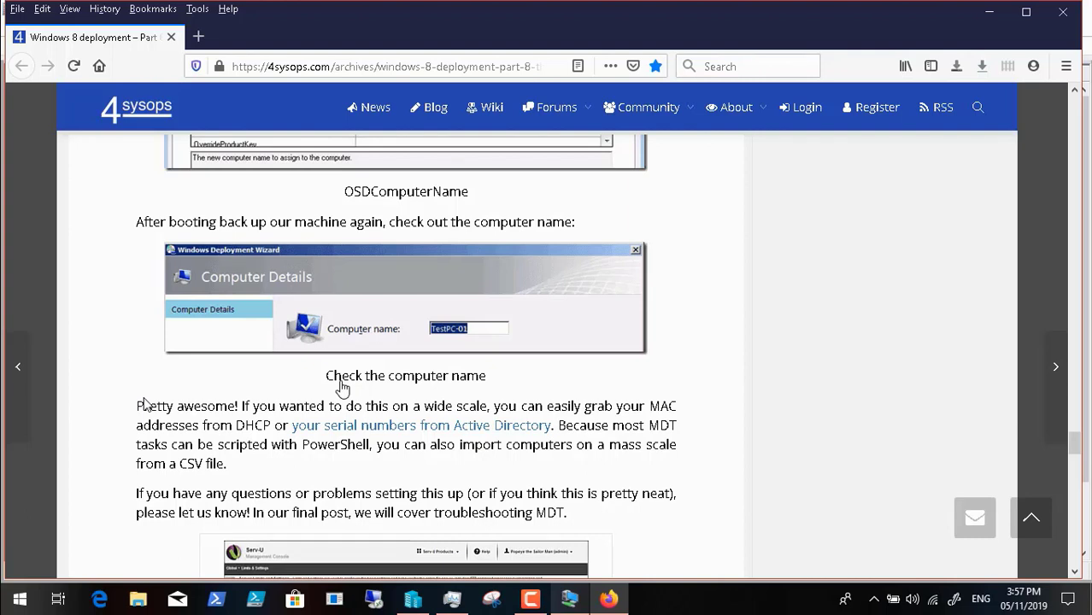
Step: Back on DCDC02, check the OSDComputerName property and the MAC address in PCDC01's computer entry
click(571, 600)
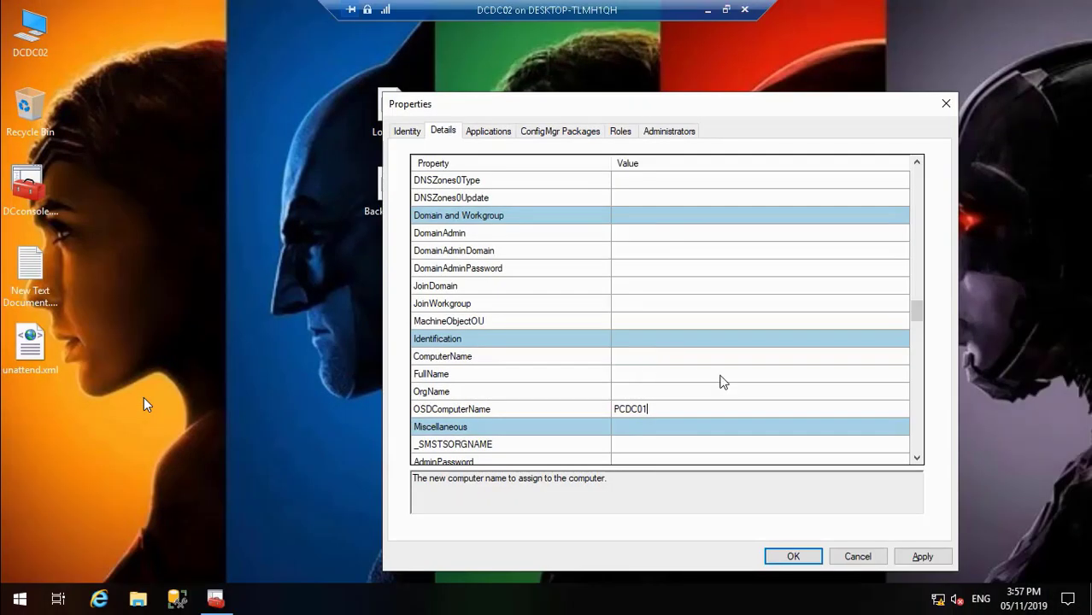
click(697, 392)
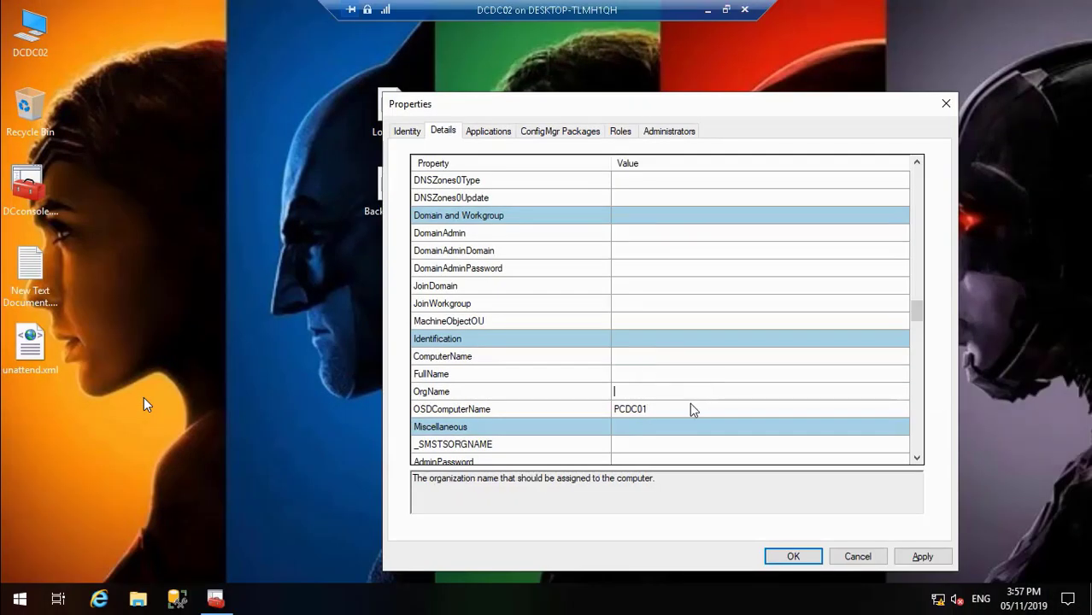
click(693, 410)
click(405, 132)
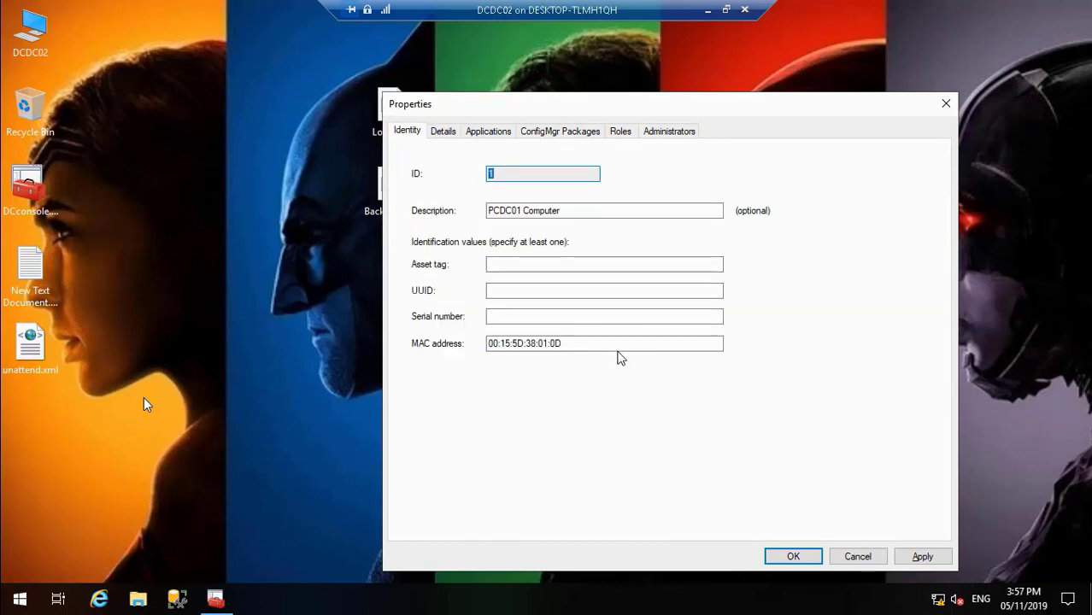
drag(585, 340, 477, 338)
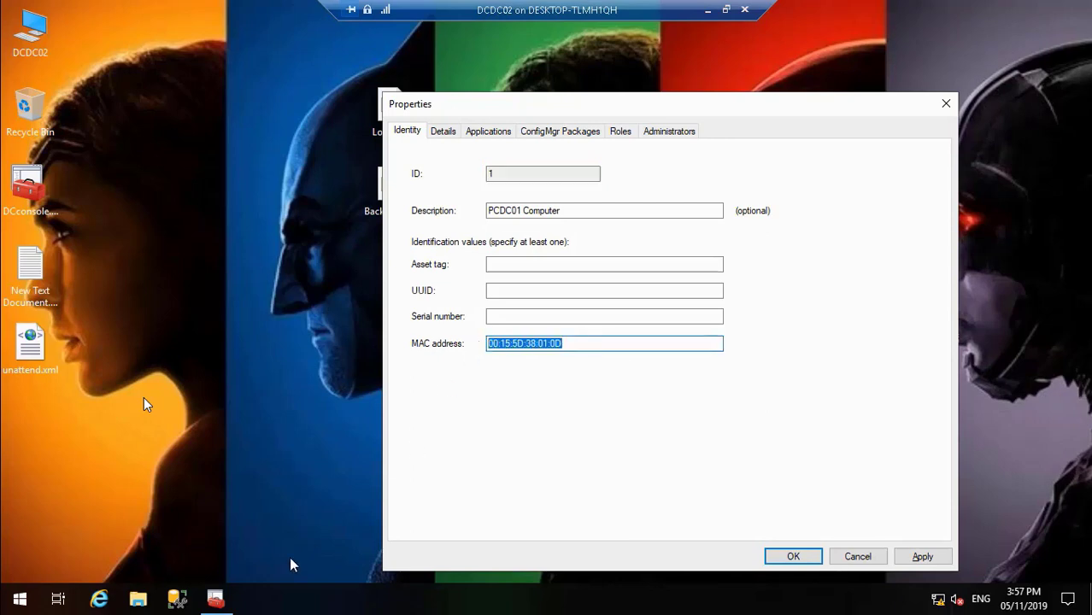
Step: Set the MAC address of PCDC01's DHCP IPv4 Allow filter to 00-15-5D-38-01-0D and return to the computer entry
click(220, 600)
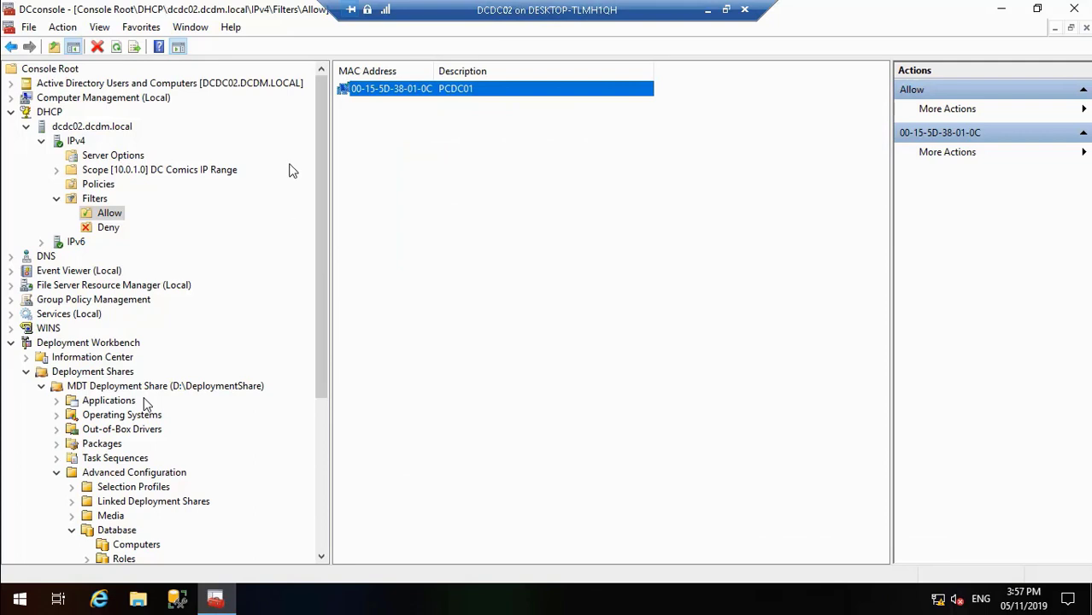
right_click(414, 95)
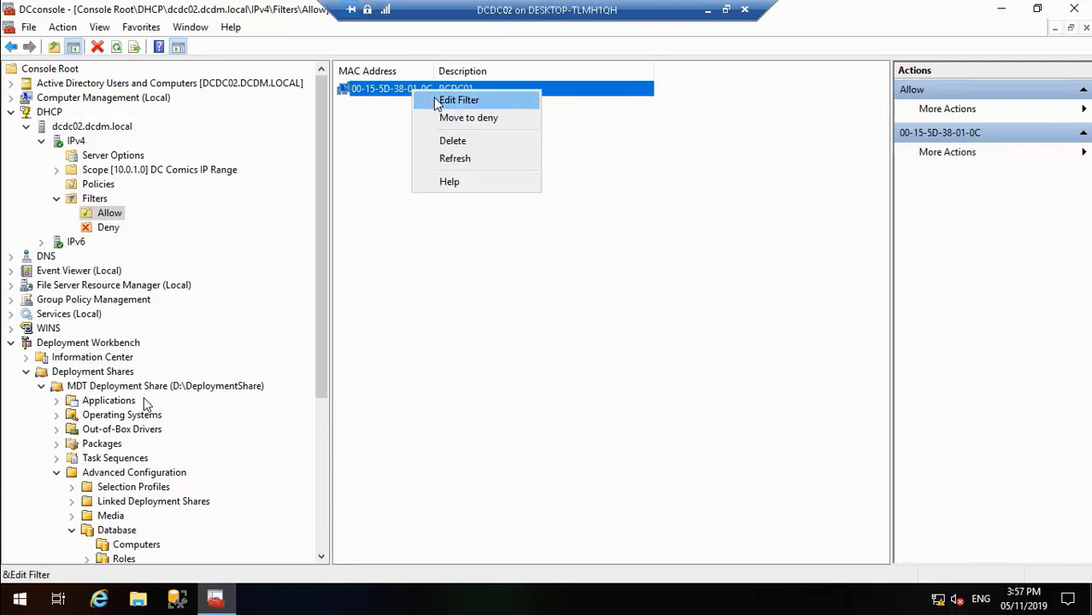
click(437, 102)
click(547, 284)
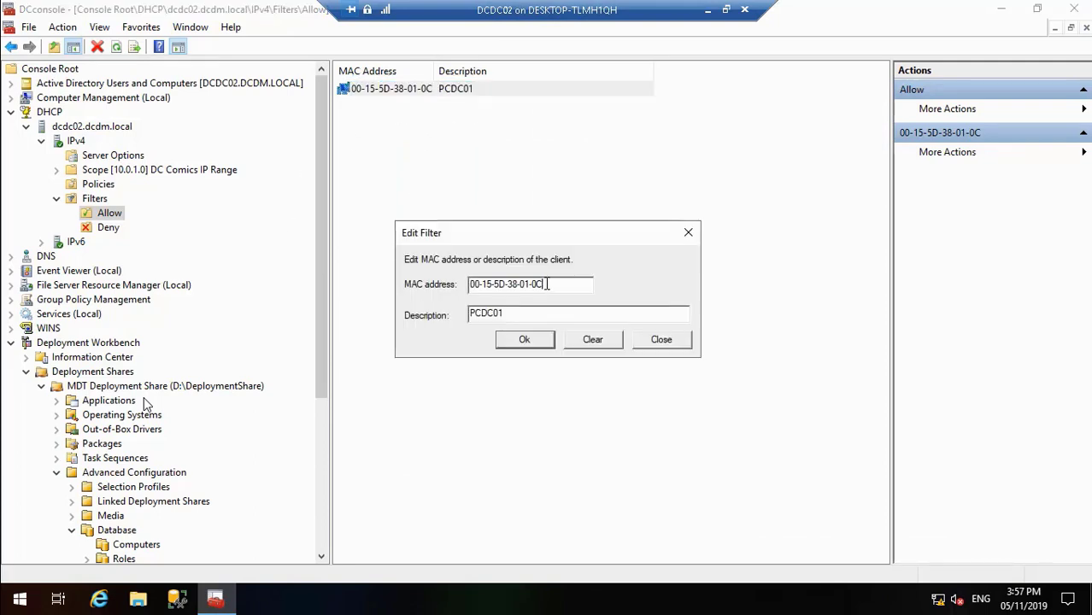
click(537, 340)
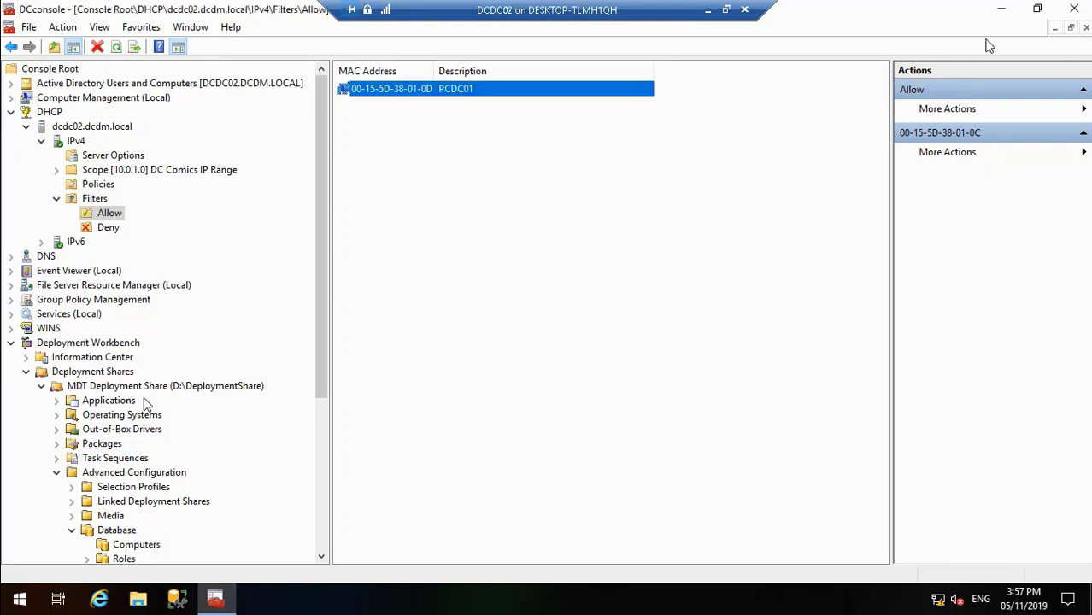
click(1001, 10)
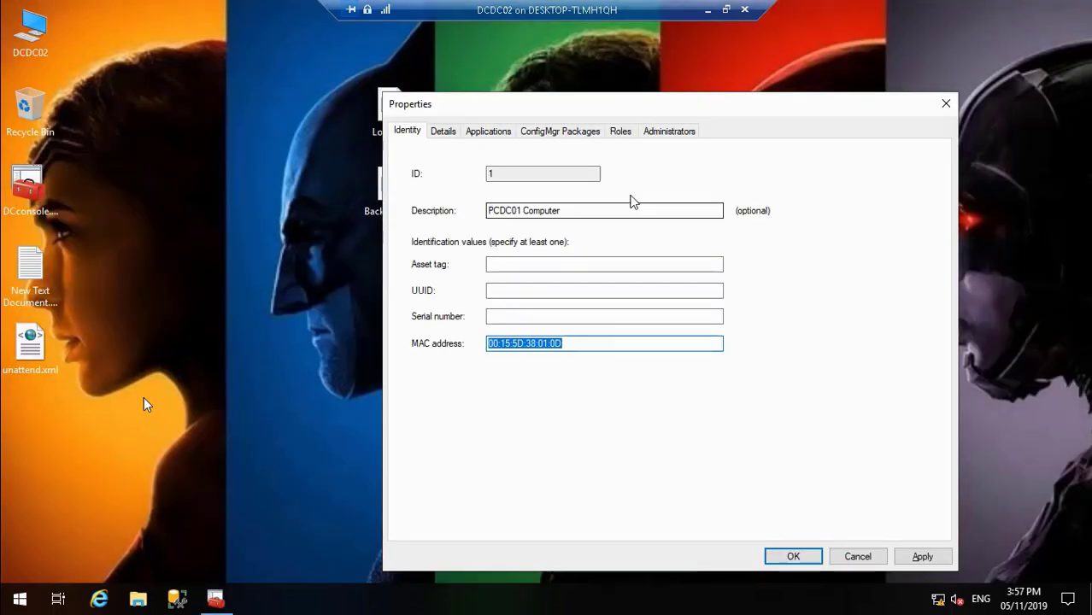
Step: Review the details of PCDC01's computer entry, then apply and close its properties
click(446, 133)
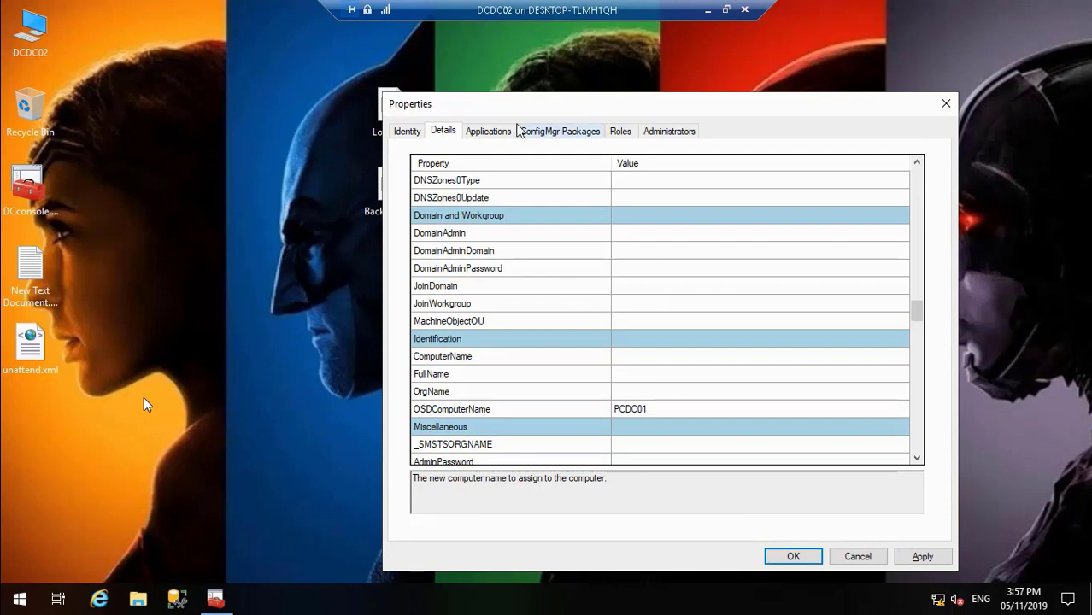
click(923, 557)
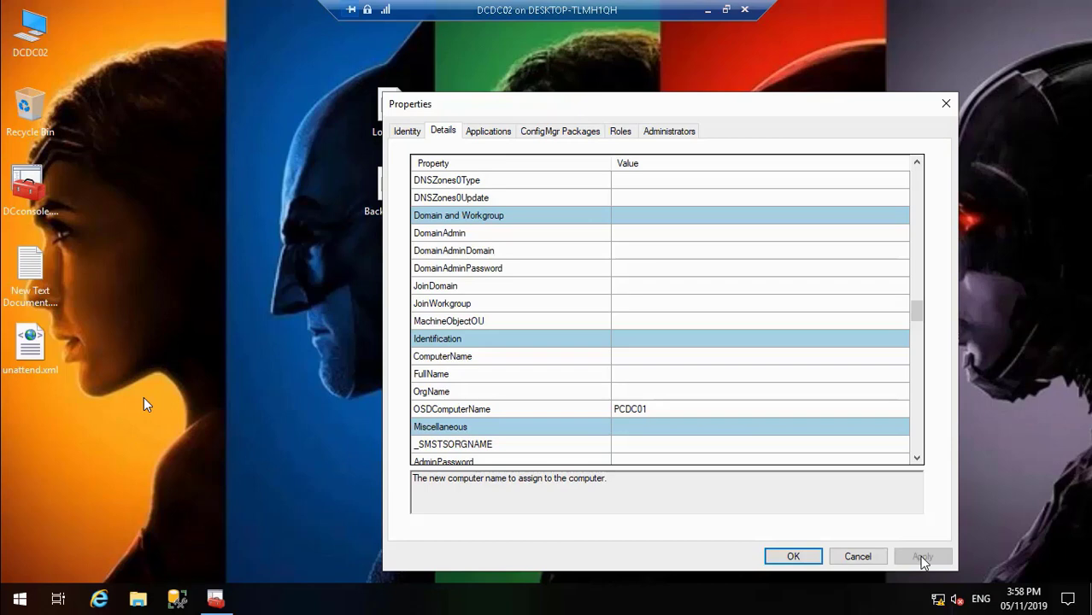
click(794, 556)
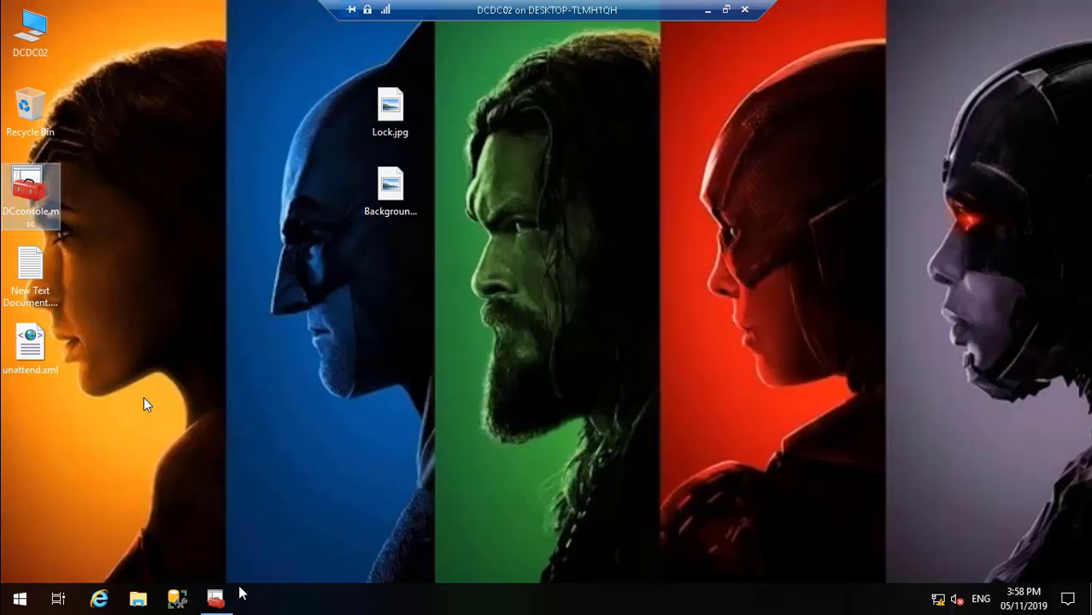
Step: Open the rules of the MDT Deployment Share (D:\DeploymentShare) and set SkipComputerName to YES
click(216, 598)
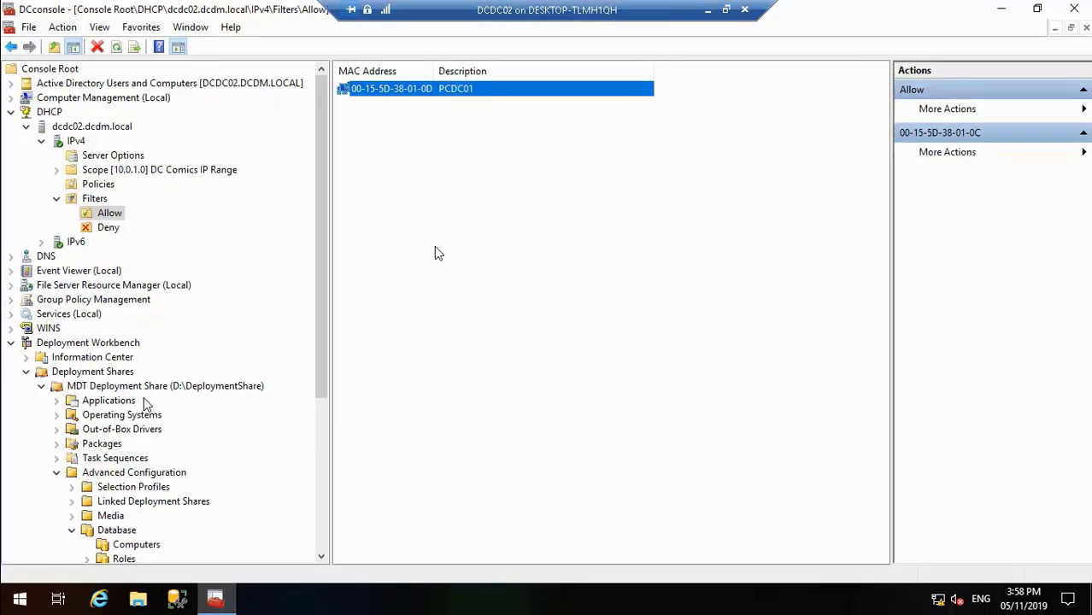
click(193, 388)
right_click(193, 388)
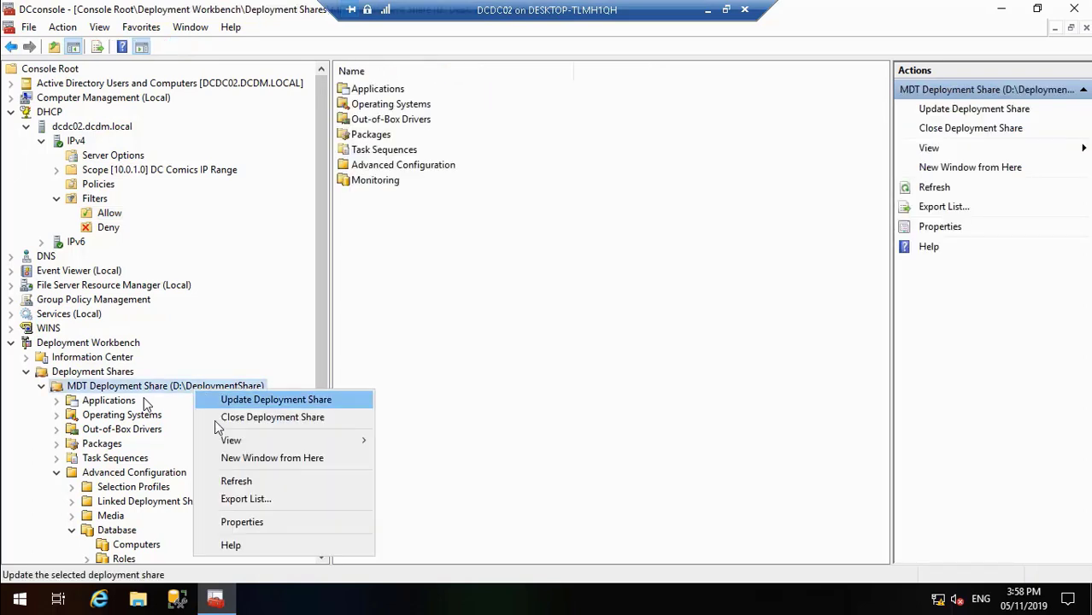
click(243, 521)
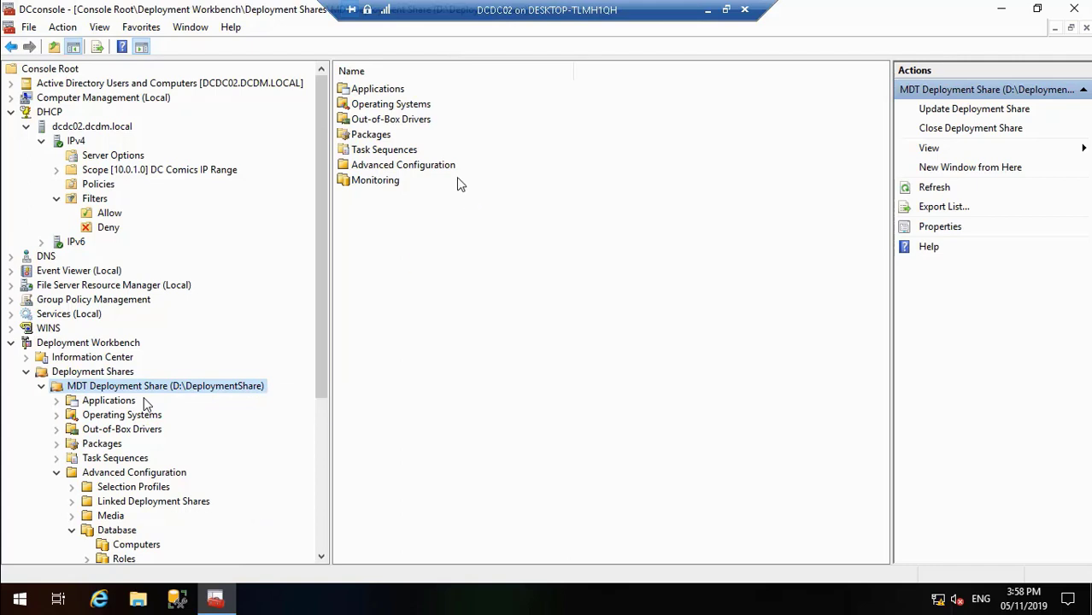
click(444, 131)
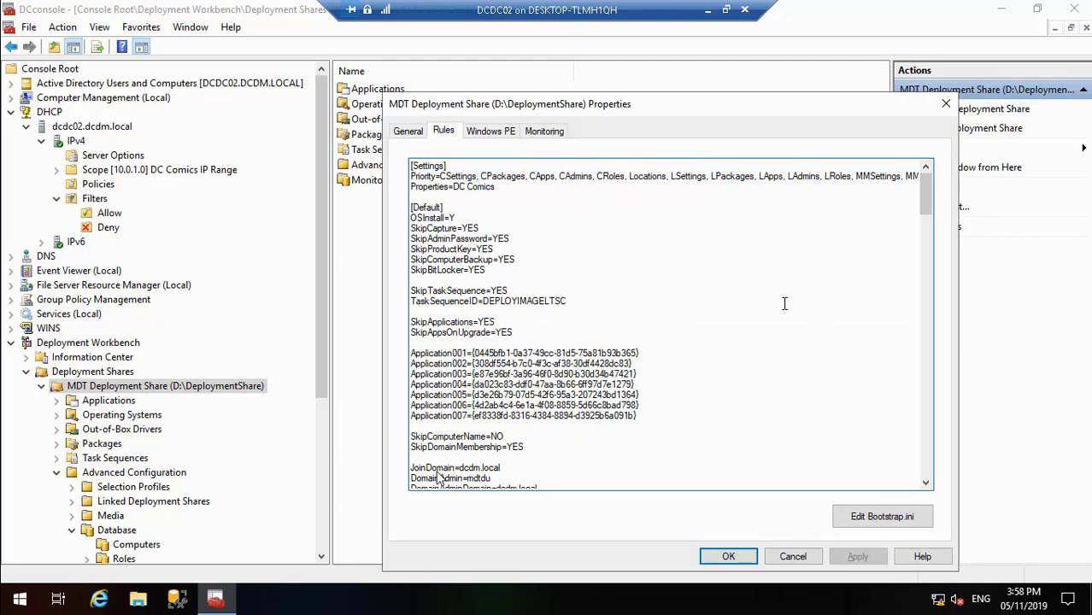
click(15, 581)
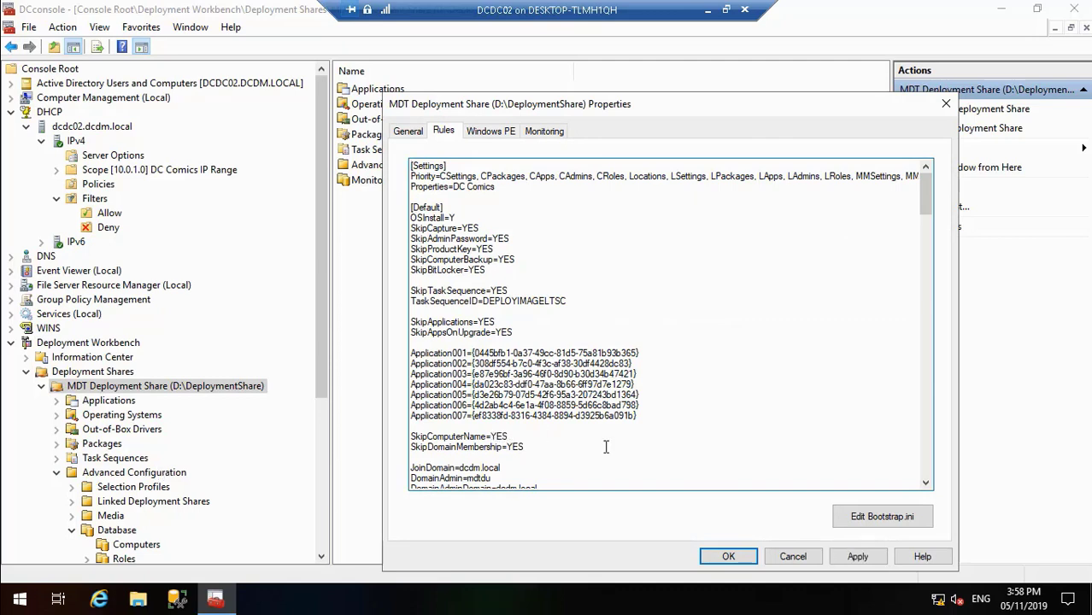
mouse_move(15, 579)
mouse_move(4, 599)
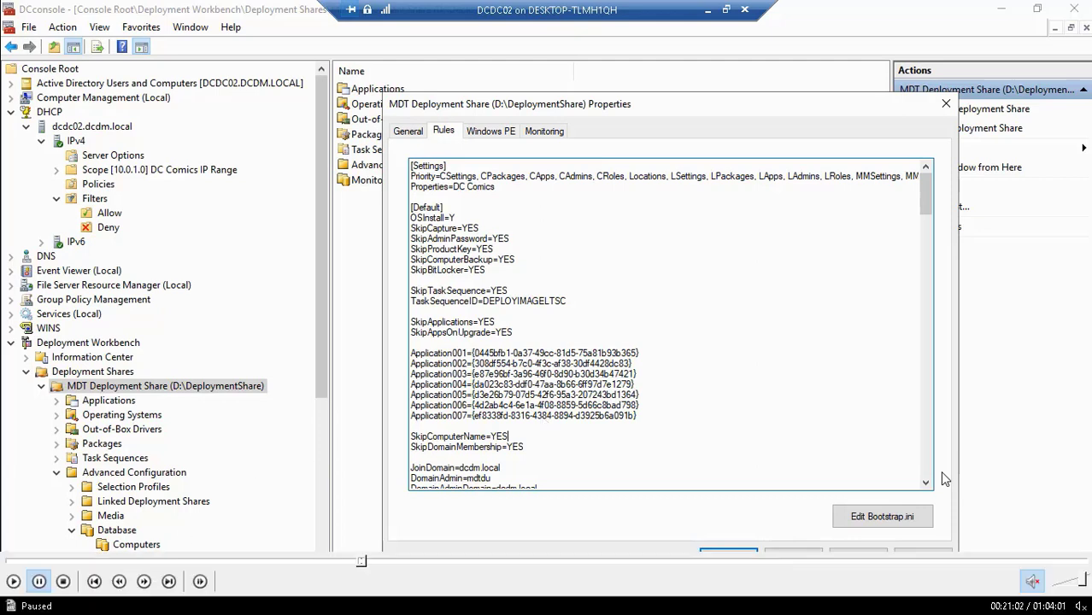
click(15, 581)
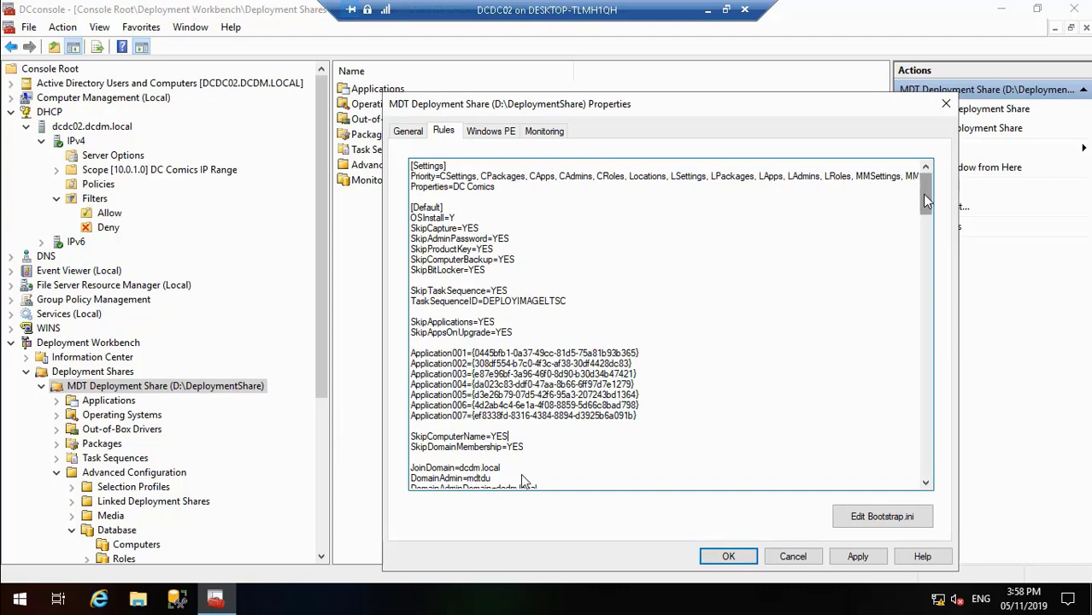
Step: Review the deployment share's rules, from the default settings through the CSettings, CPackages and CApps database sections
drag(925, 198, 928, 208)
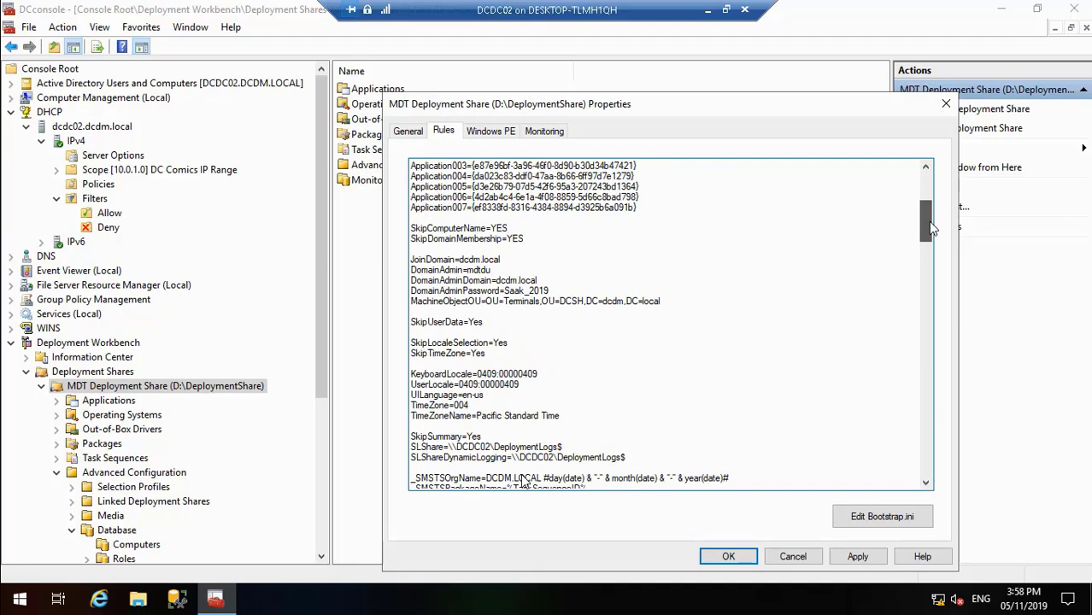
drag(931, 232, 931, 243)
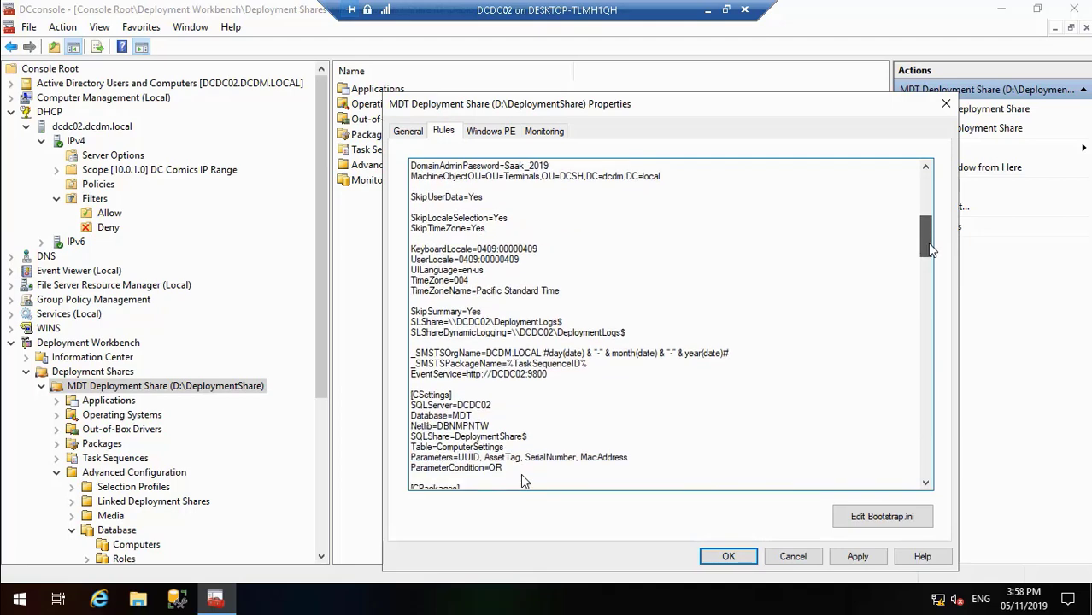
scroll(929, 243, down, 2)
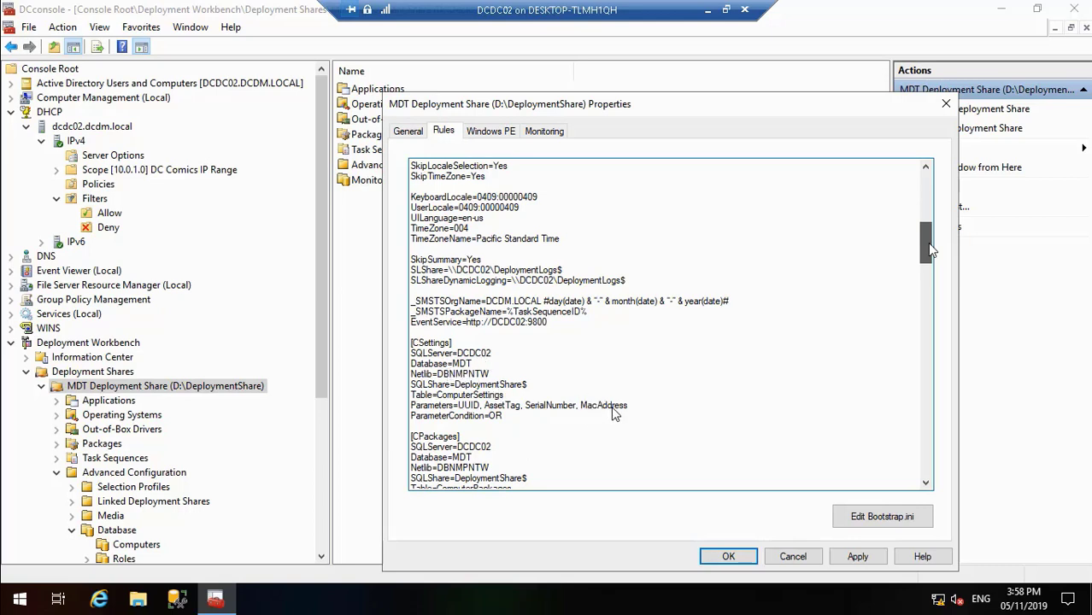
mouse_move(4, 581)
drag(929, 244, 934, 246)
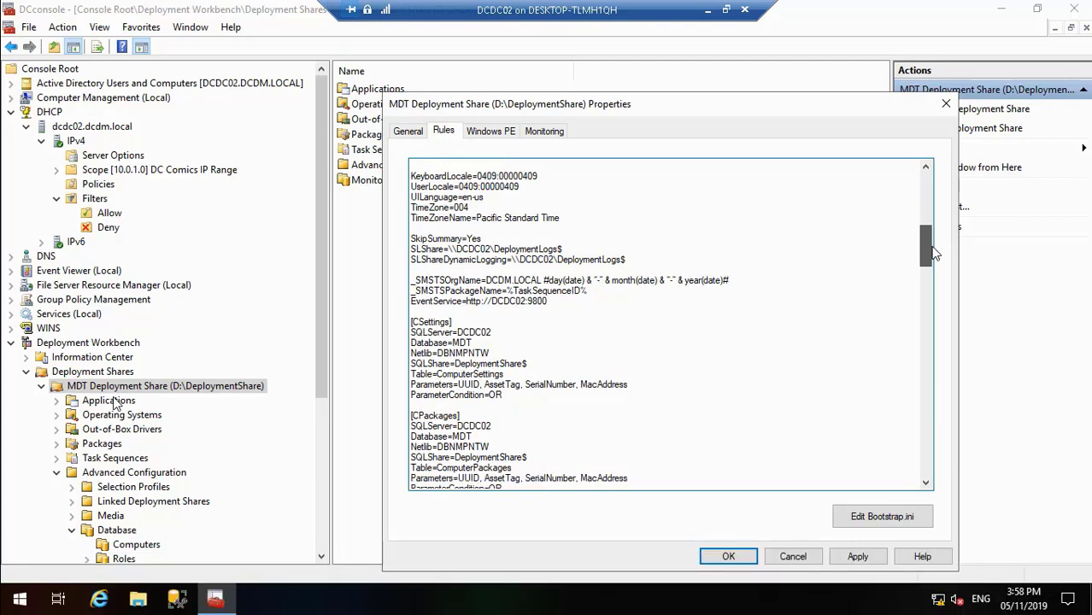
drag(933, 254, 938, 272)
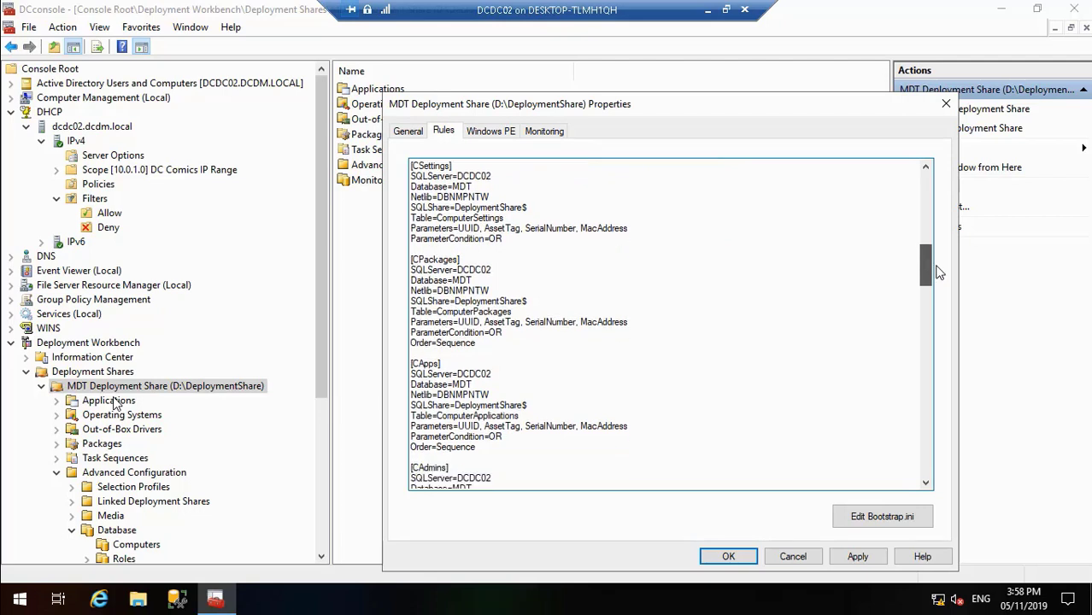
drag(938, 271, 924, 189)
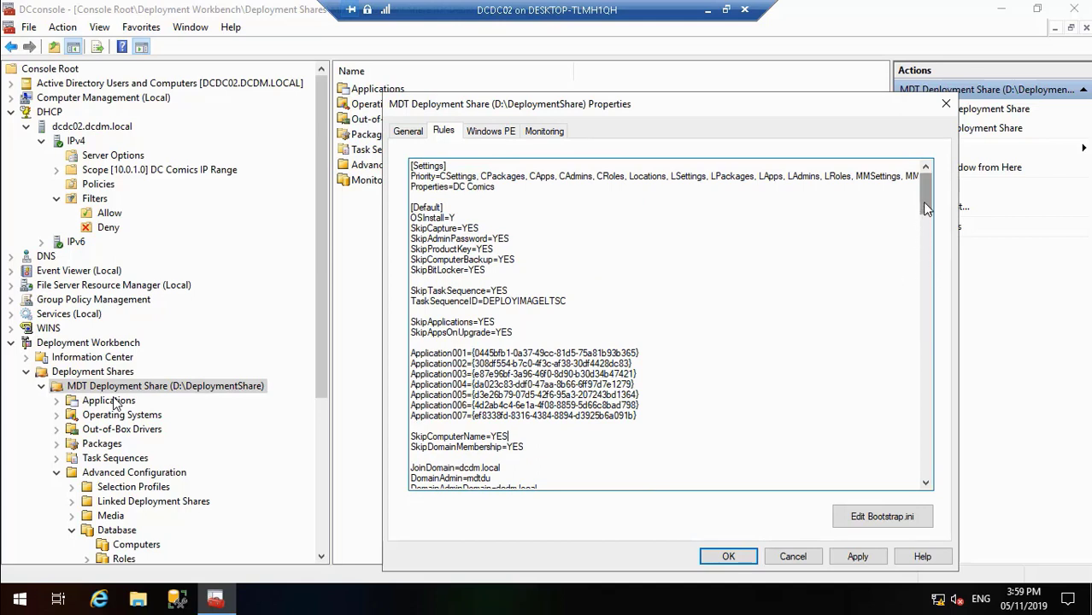
drag(925, 205, 937, 260)
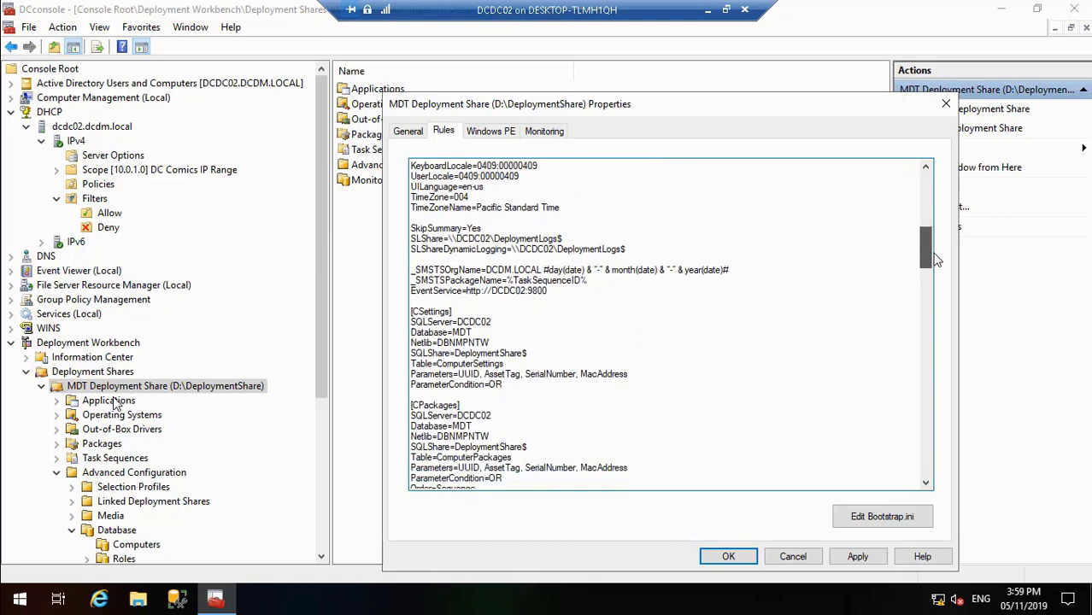
drag(936, 260, 936, 259)
Step: Apply the edited rules and close the MDT Deployment Share's properties
click(859, 557)
click(707, 10)
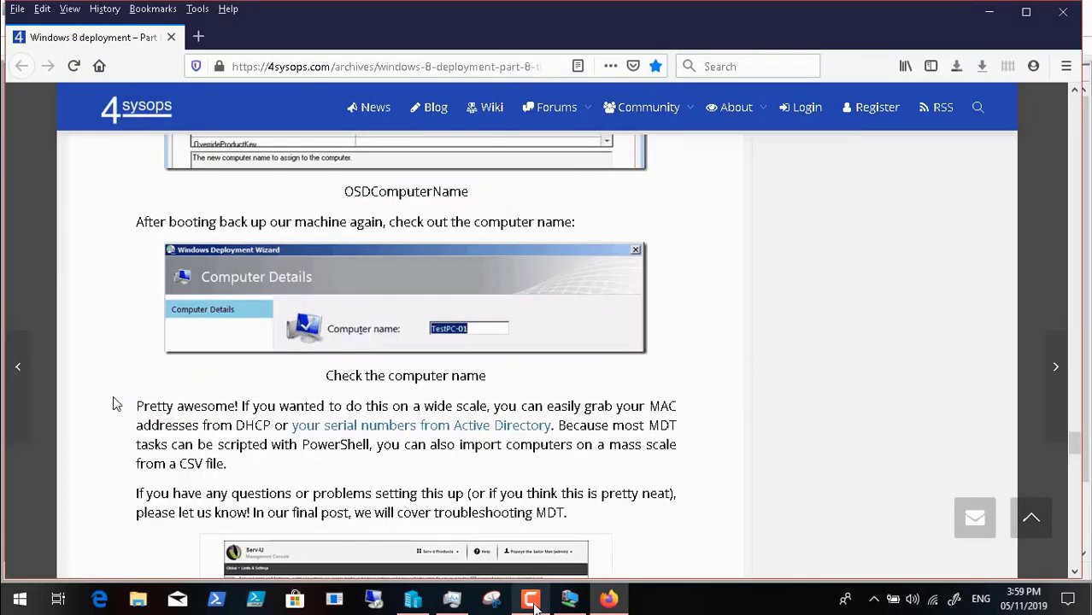
click(532, 599)
click(1011, 523)
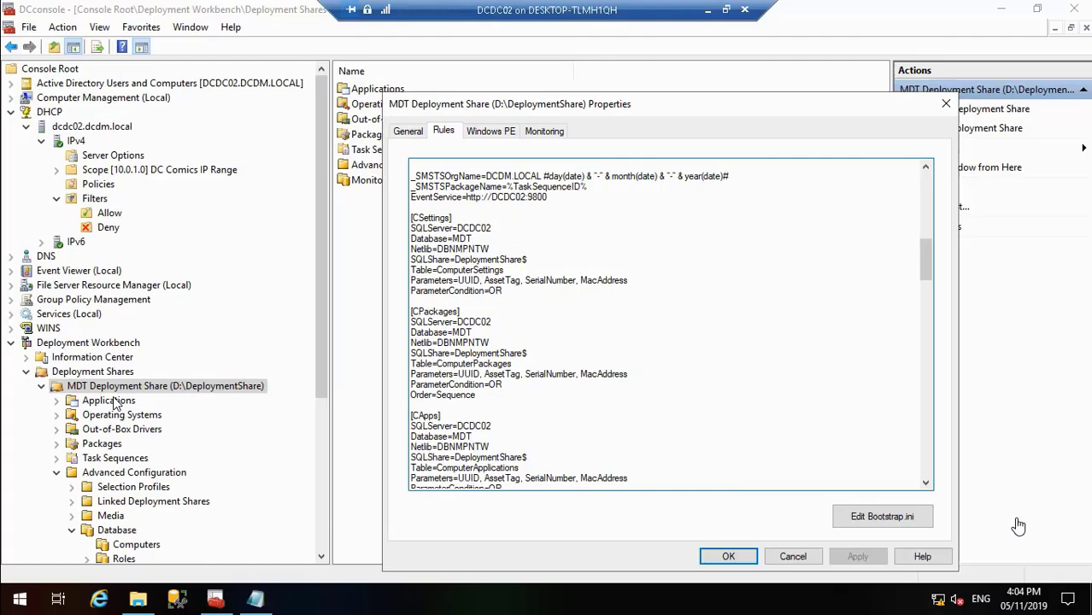
click(727, 557)
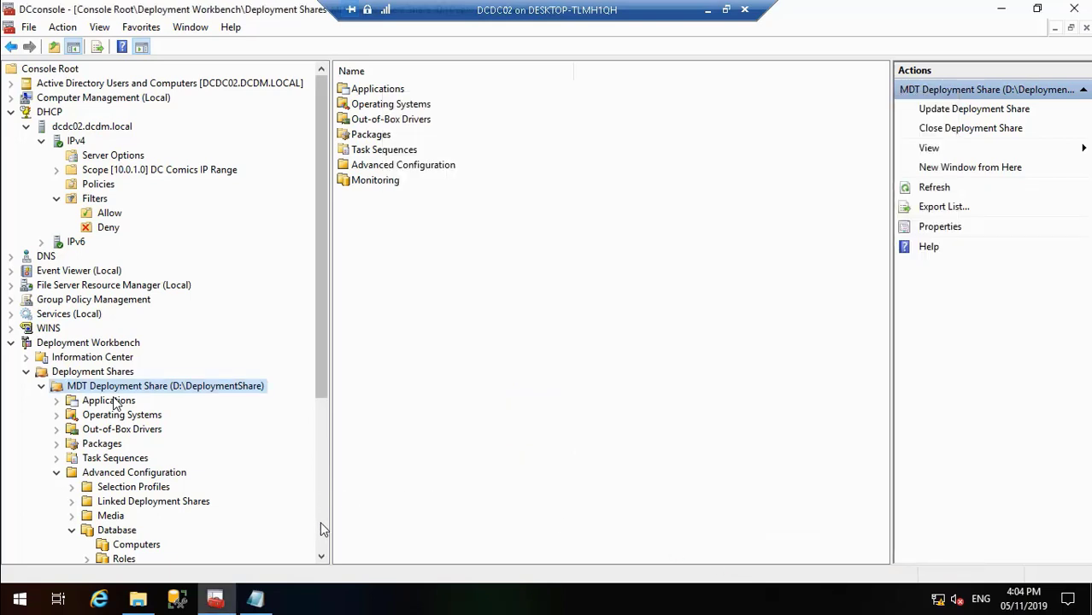
Step: Locate SQL Server (MSSQLSERVER) among the local services and widen the Name column to check the SQL services' status
click(70, 320)
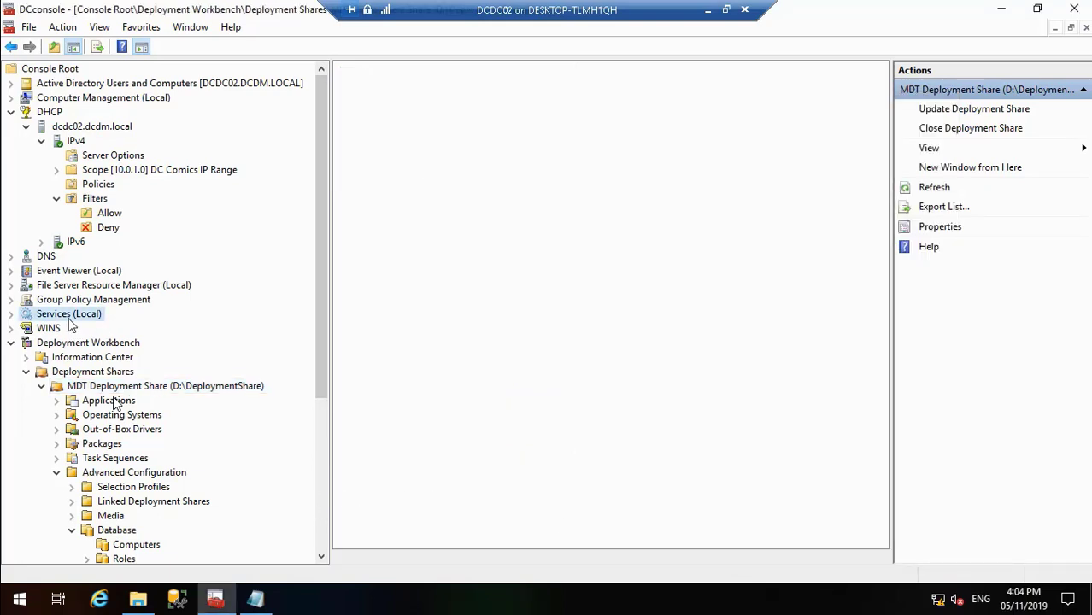
click(382, 303)
key(s)
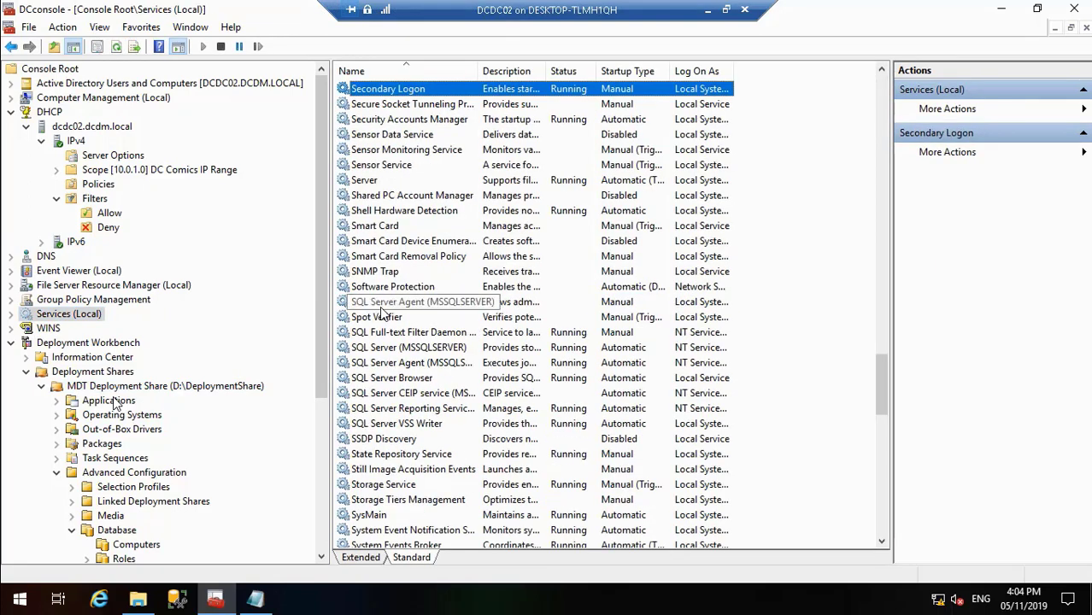
click(455, 349)
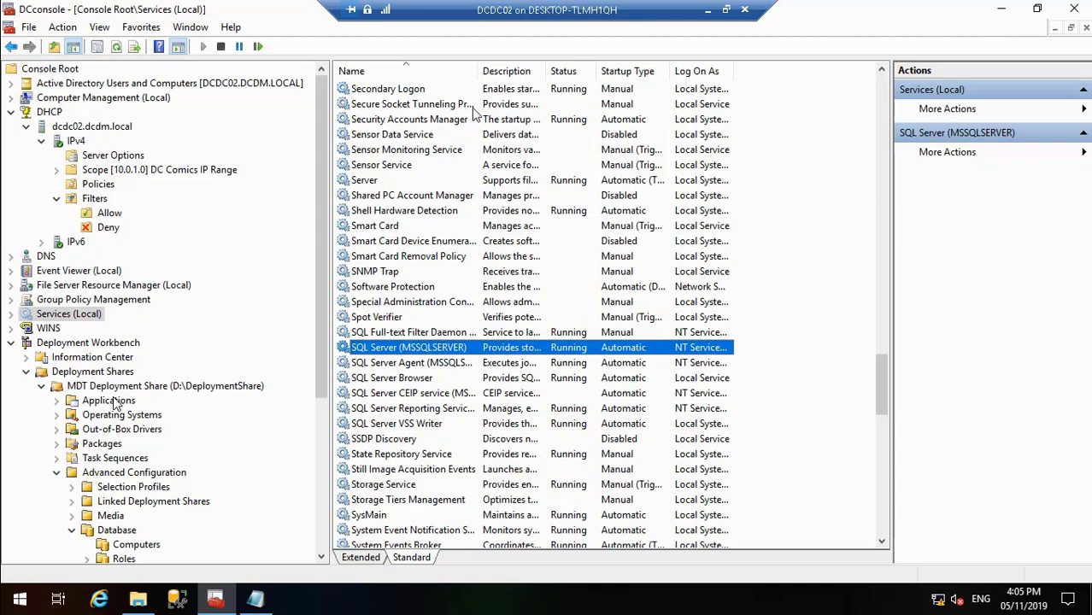
drag(478, 72, 556, 68)
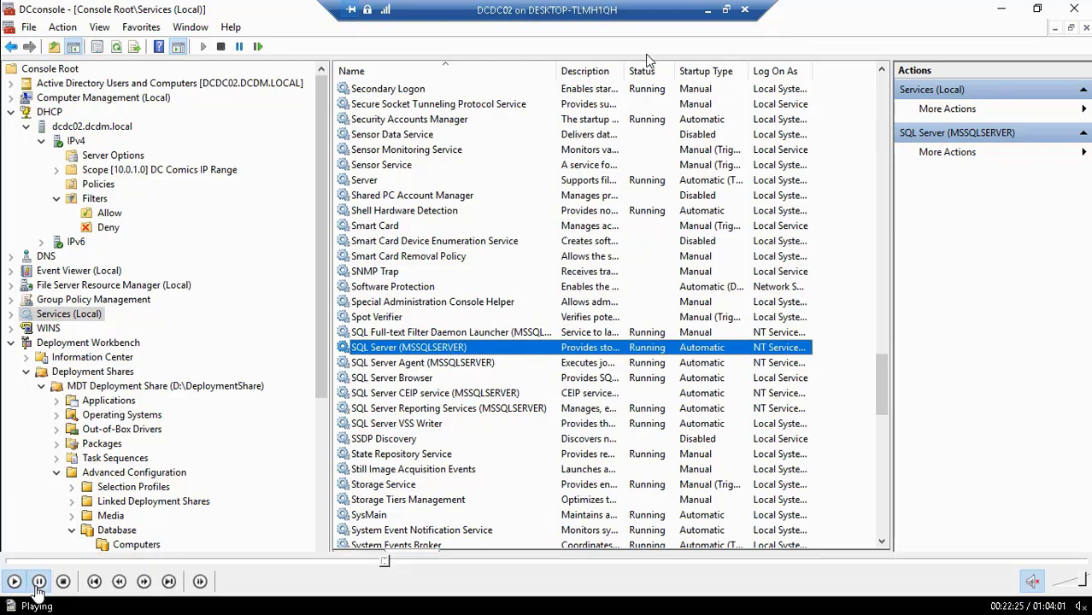
click(36, 587)
double_click(219, 408)
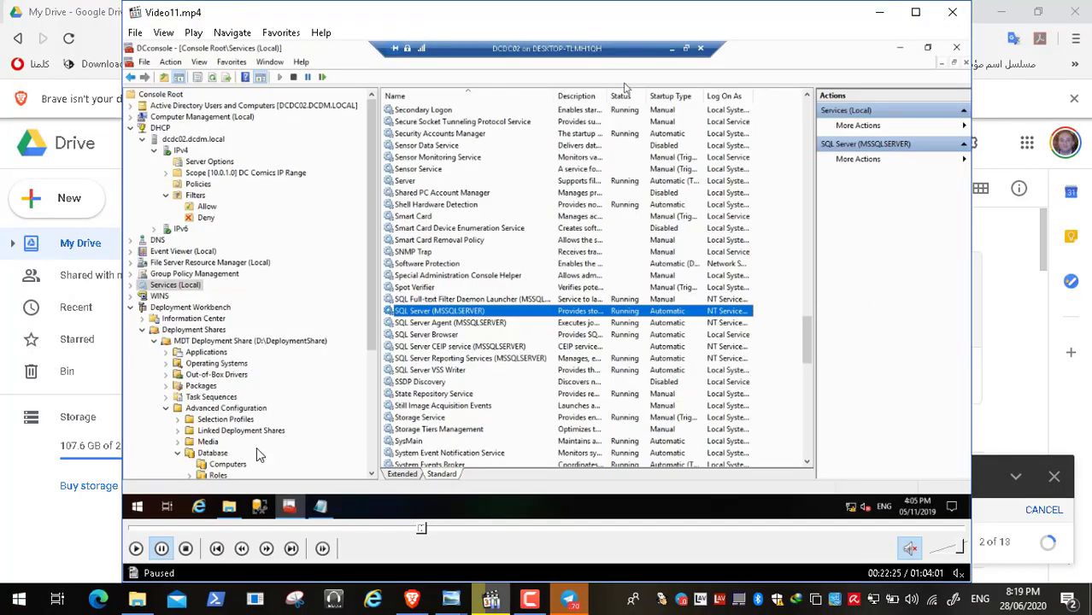
click(529, 599)
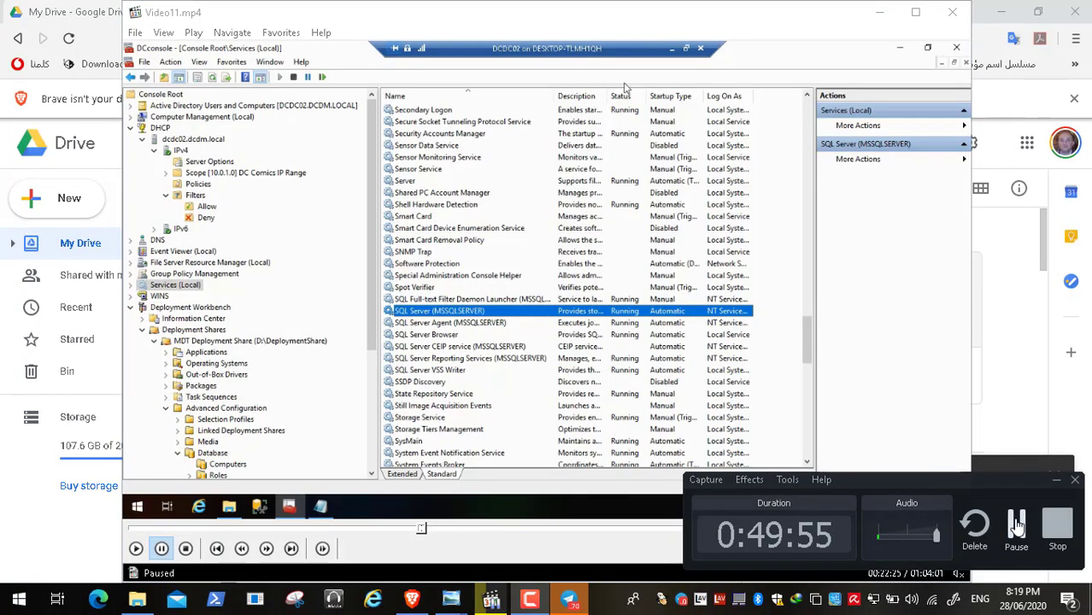
click(1015, 525)
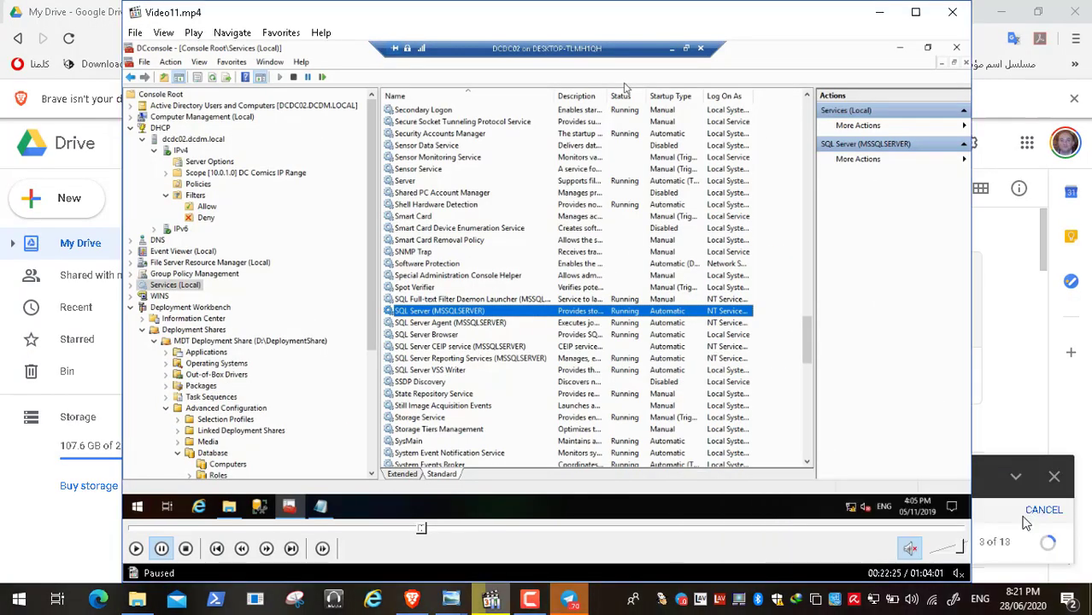
double_click(590, 316)
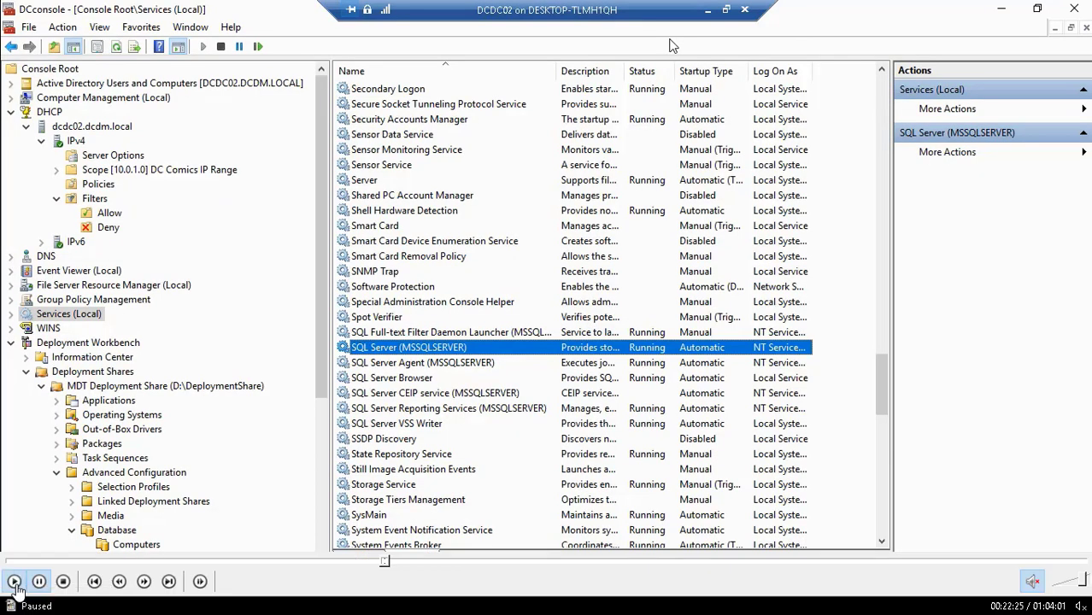
click(15, 582)
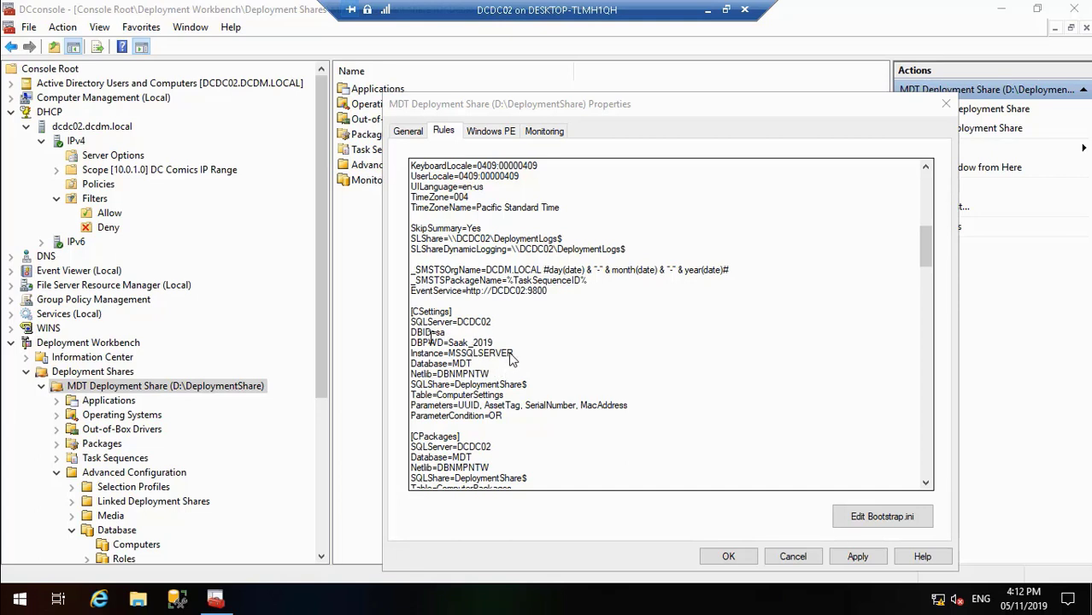
Step: Copy the DBID, DBPWD password and Instance lines from [CSettings] and insert them below the SQLServer line in [CPackages]
drag(411, 332, 513, 355)
key(ctrl+c)
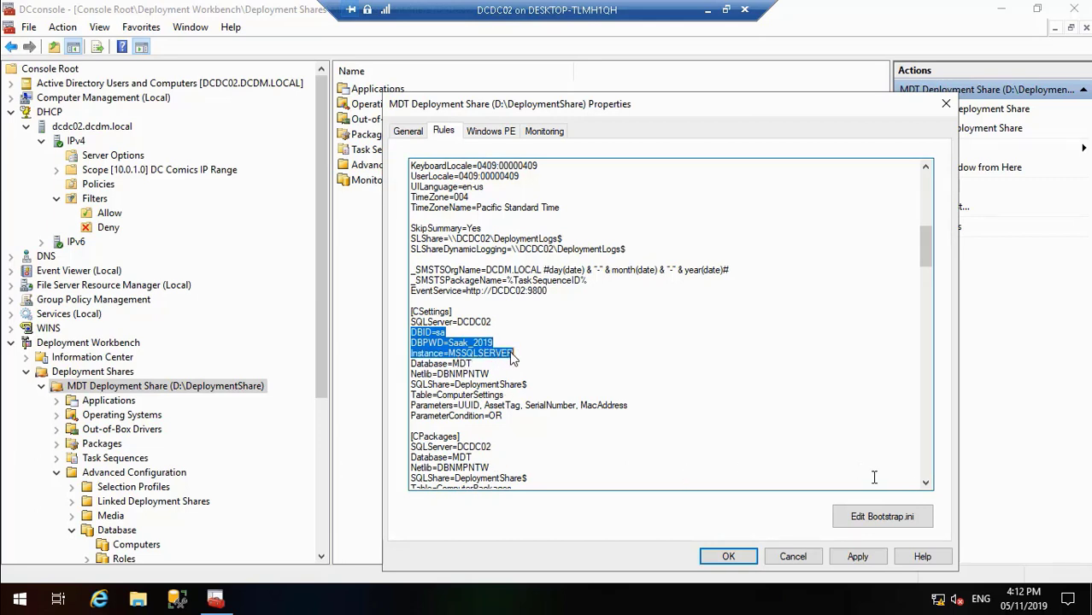
scroll(928, 486, down, 2)
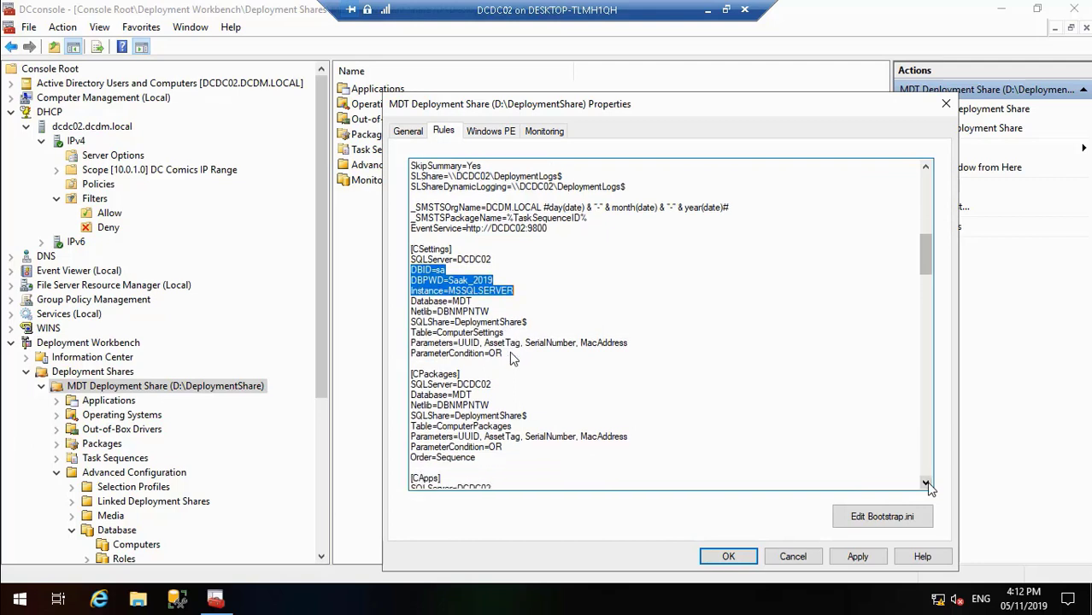
click(495, 385)
key(Return)
key(ctrl+v)
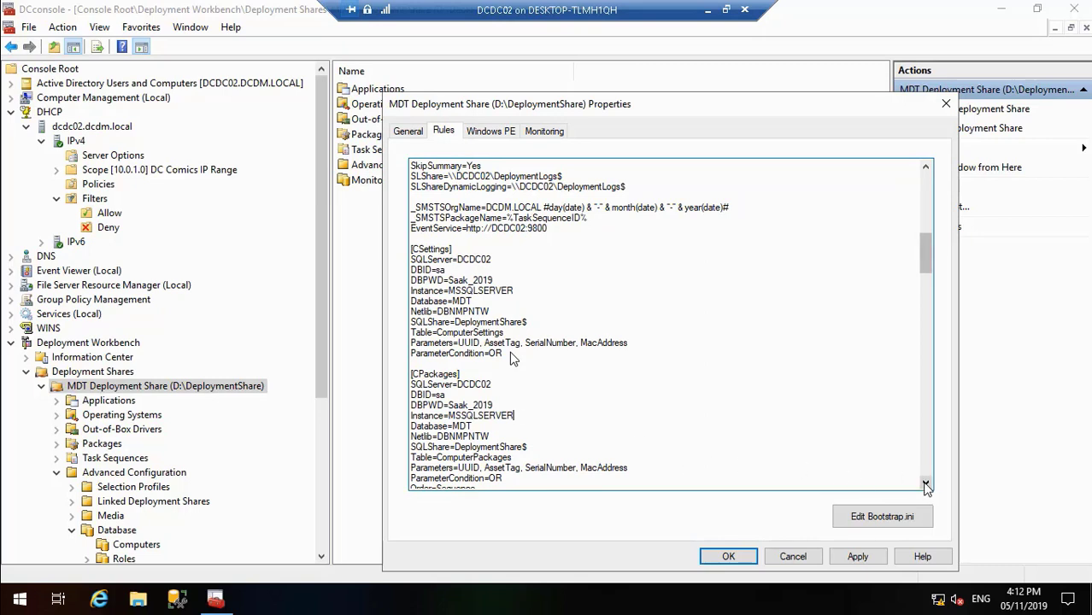
Step: Insert the copied DBID, DBPWD password and Instance lines below SQLServer=DCDC02 in the [CApps] section
scroll(926, 485, down, 4)
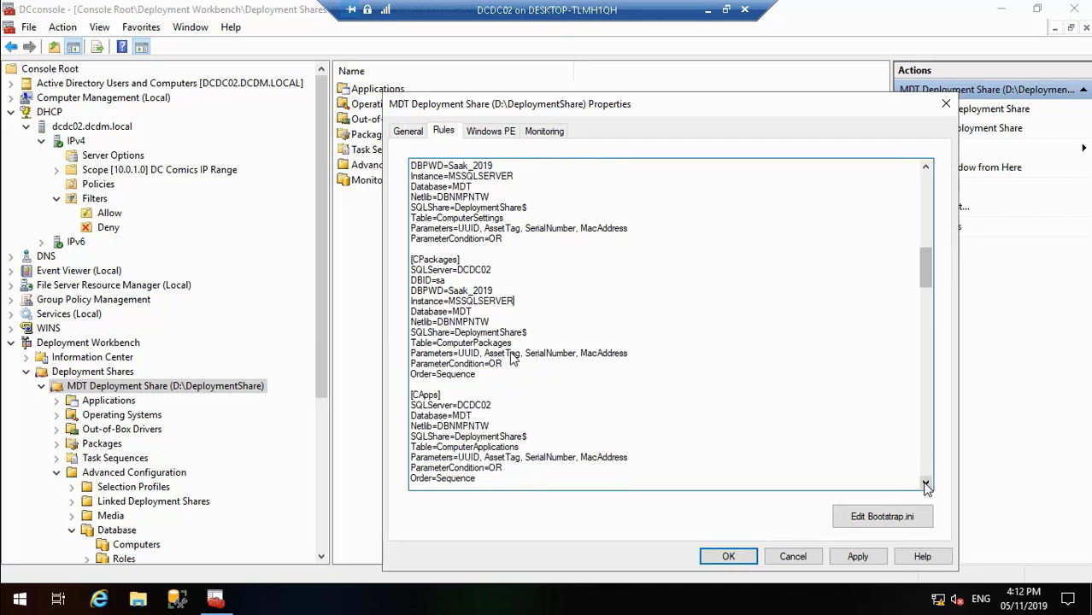
scroll(926, 486, down, 1)
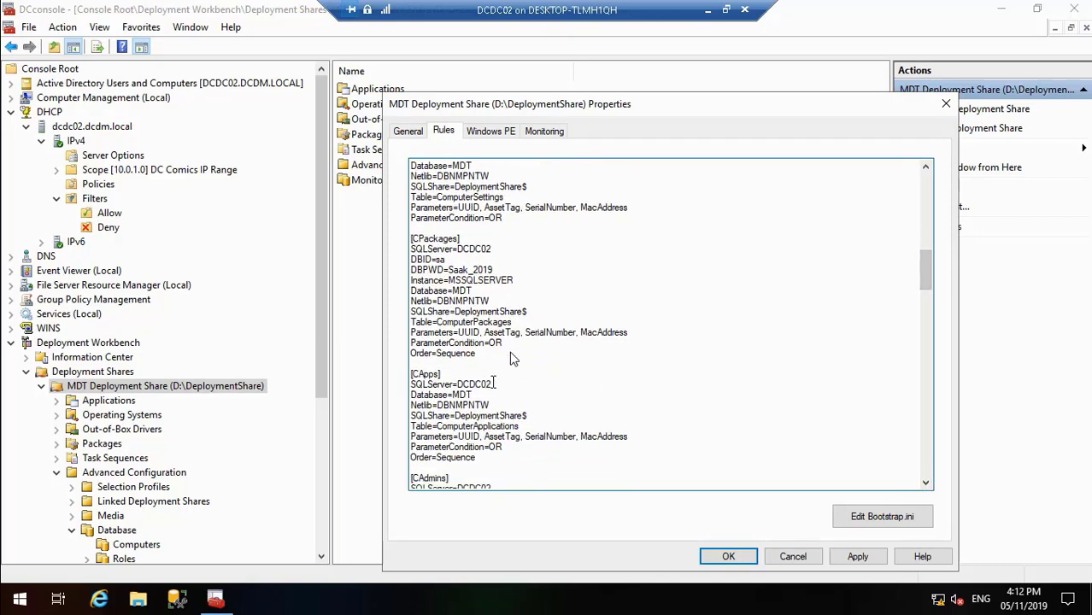
key(Return)
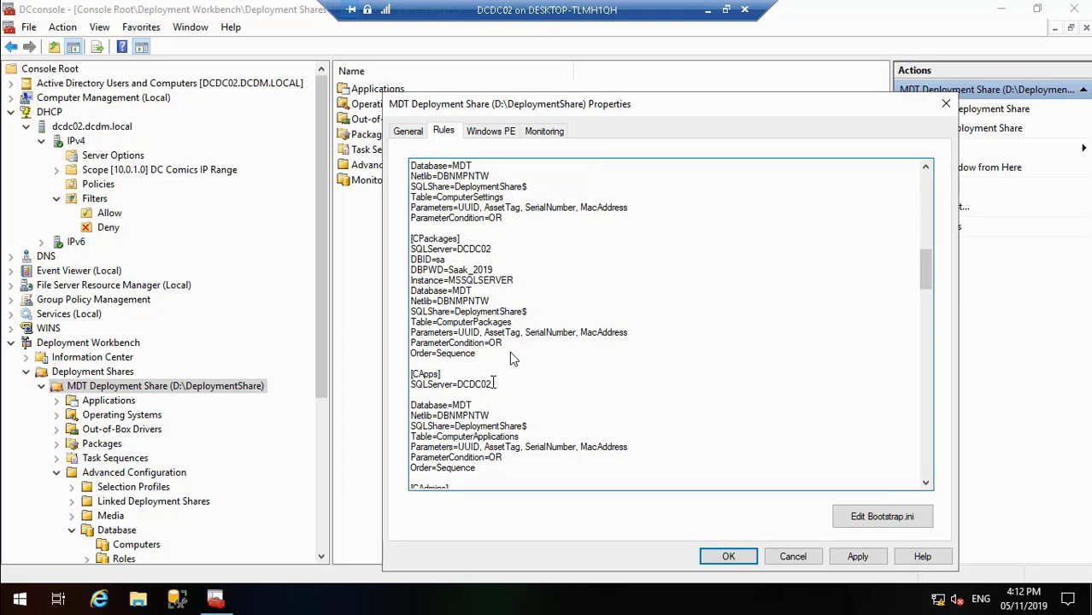
key(ctrl+v)
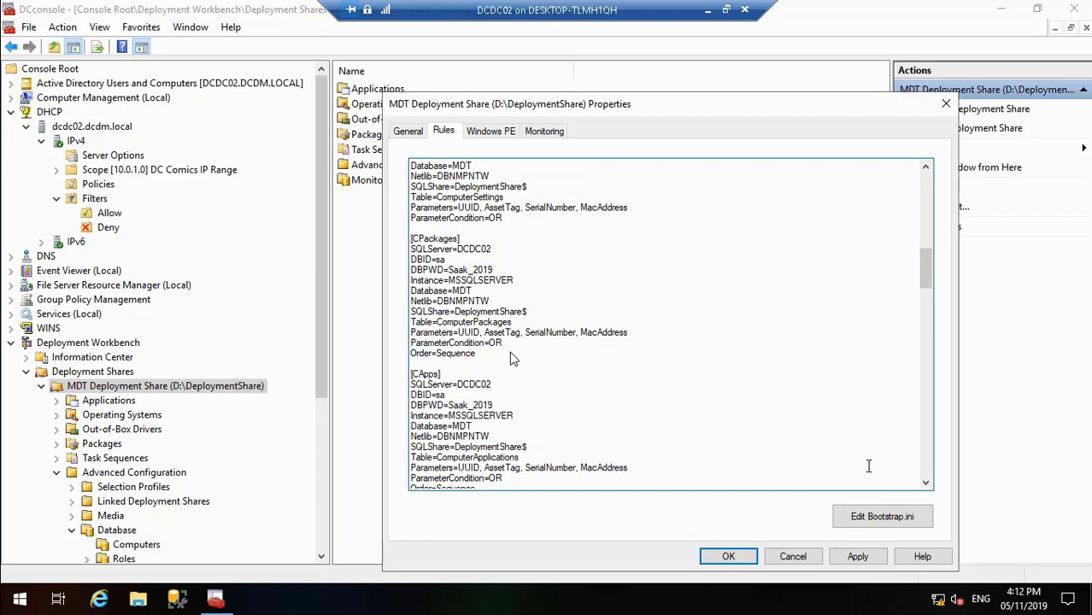
Step: Insert the copied DBID, DBPWD password and Instance lines below SQLServer=DCDC02 in the [CAdmins] section
click(925, 486)
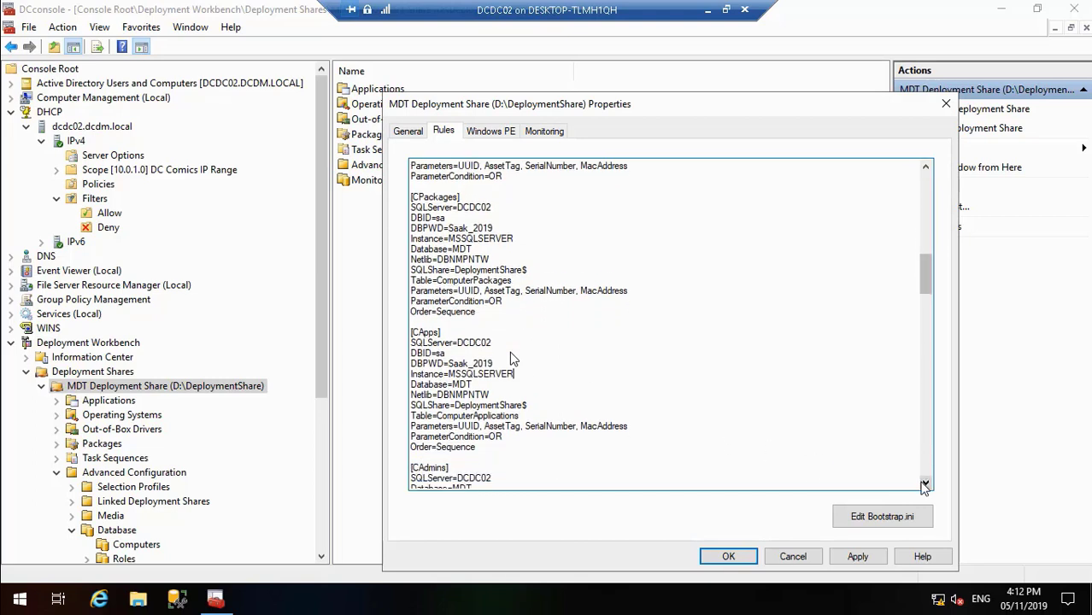
click(924, 485)
click(924, 485)
click(924, 485)
click(924, 486)
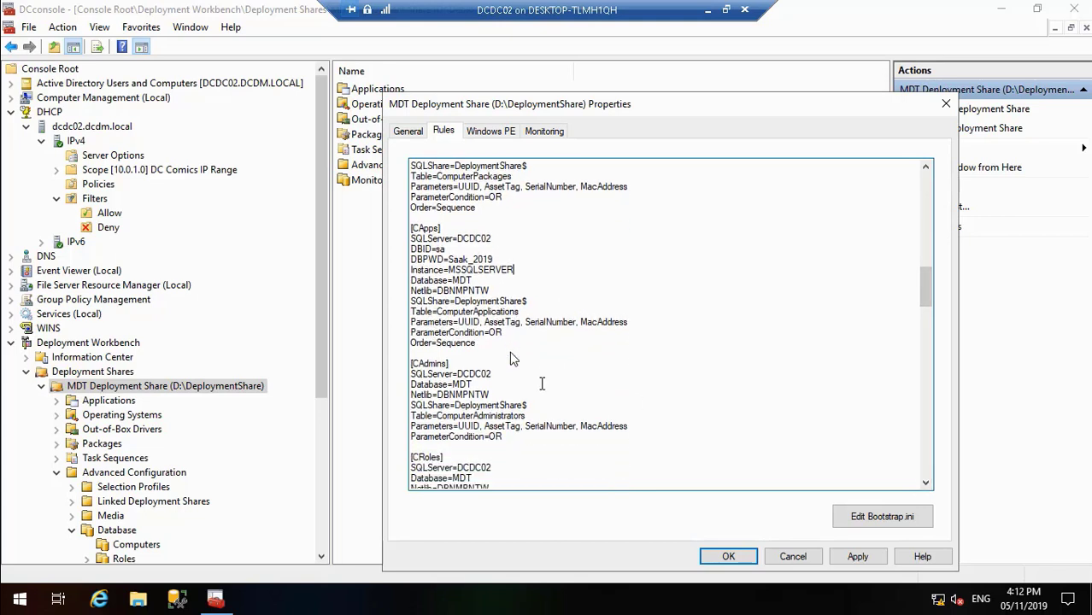
key(ctrl+v)
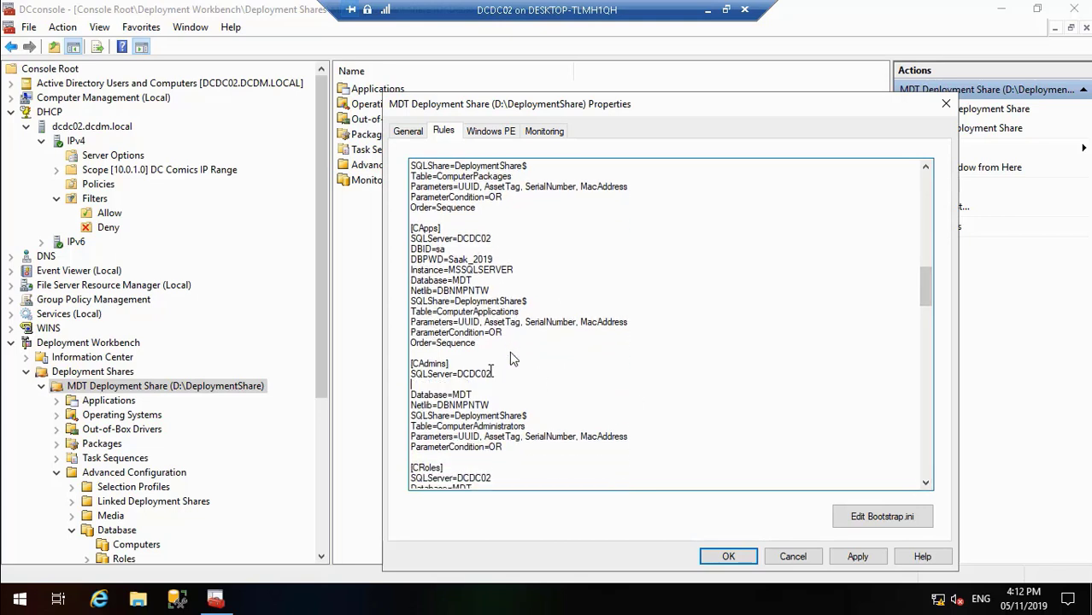
click(625, 405)
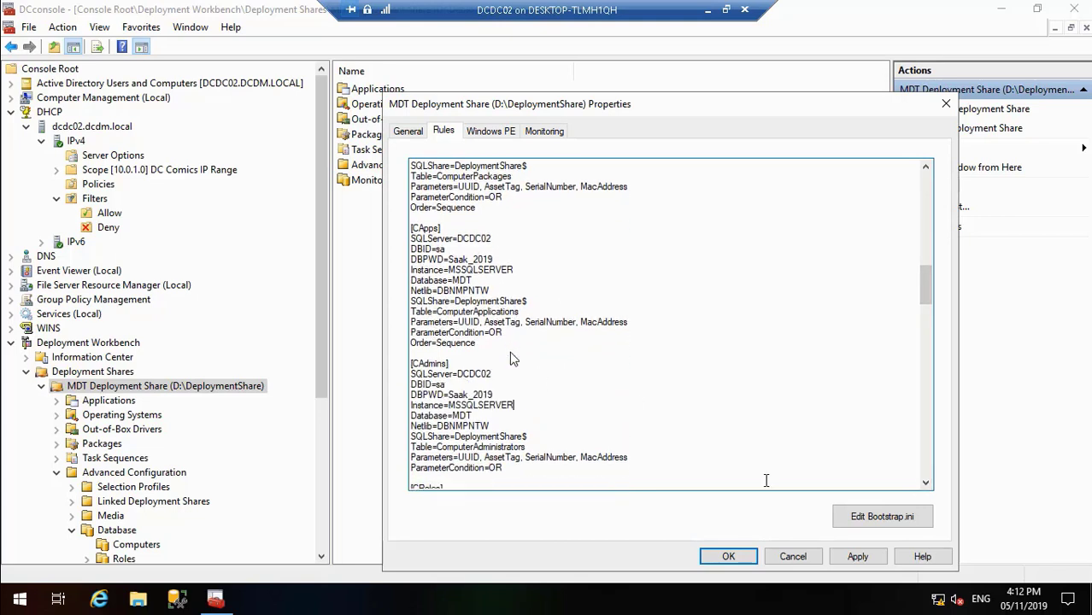
Step: Insert the copied DBID, DBPWD password and Instance lines below SQLServer=DCDC02 in the [CRoles] section
click(926, 485)
click(925, 485)
click(925, 484)
click(925, 485)
click(925, 485)
click(925, 485)
click(925, 484)
click(925, 484)
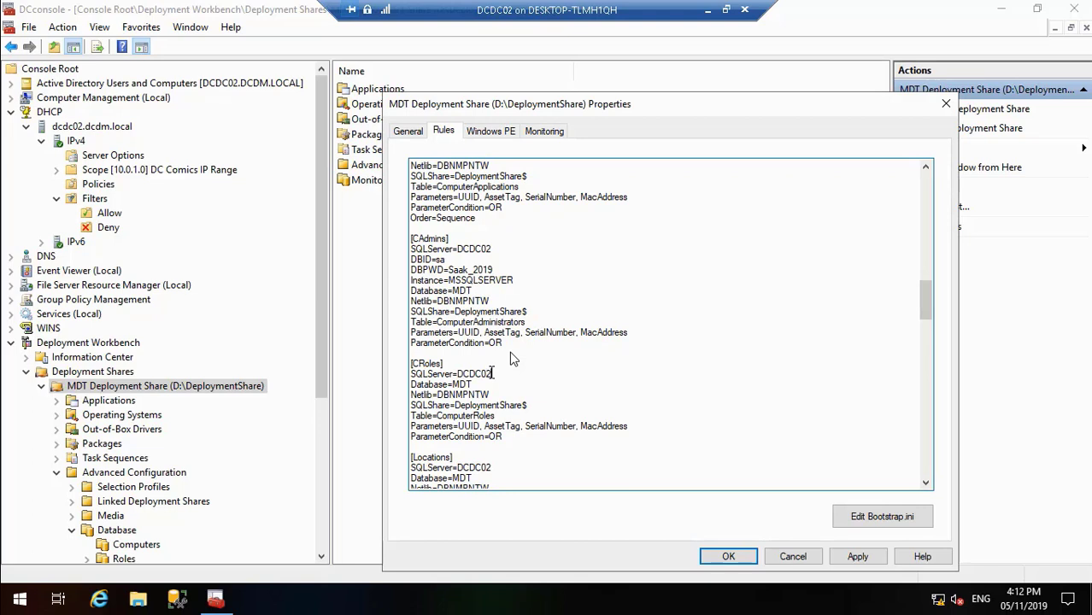
key(Return)
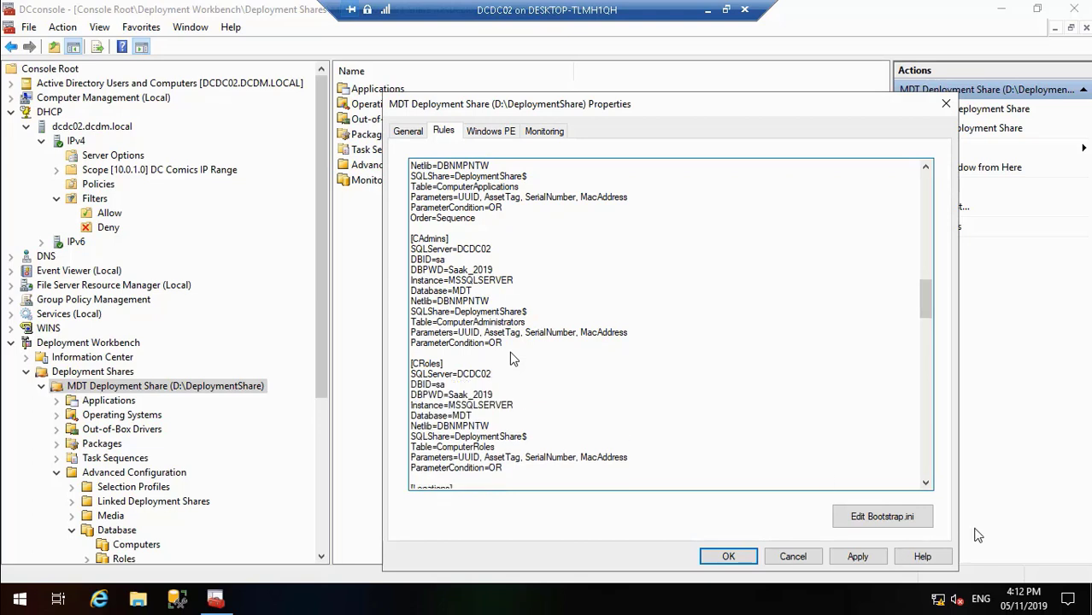
Step: Insert the copied DBID, DBPWD password and Instance lines below SQLServer=DCDC02 in the [Locations] section
click(926, 483)
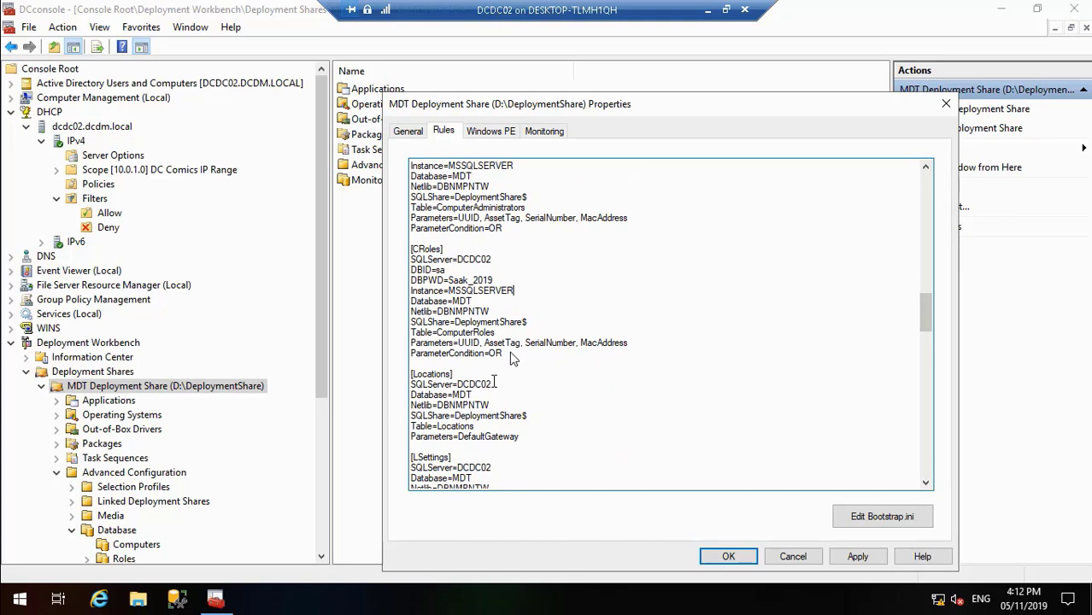
click(493, 384)
key(Return)
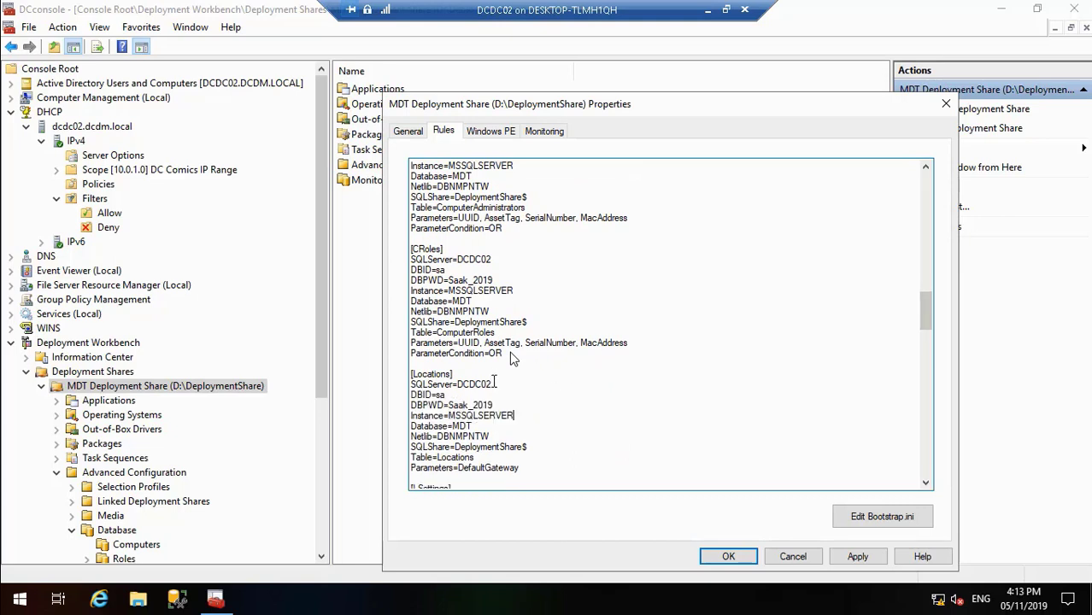
Step: Insert the copied DBID, DBPWD password and Instance lines below SQLServer=DCDC02 in the [LSettings] section
click(924, 485)
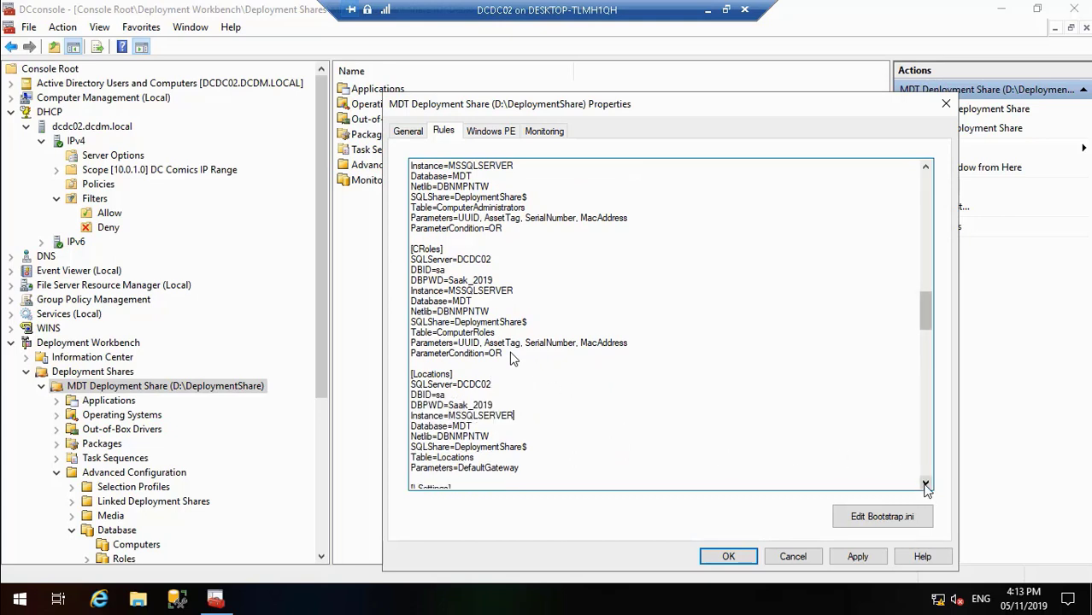
click(925, 485)
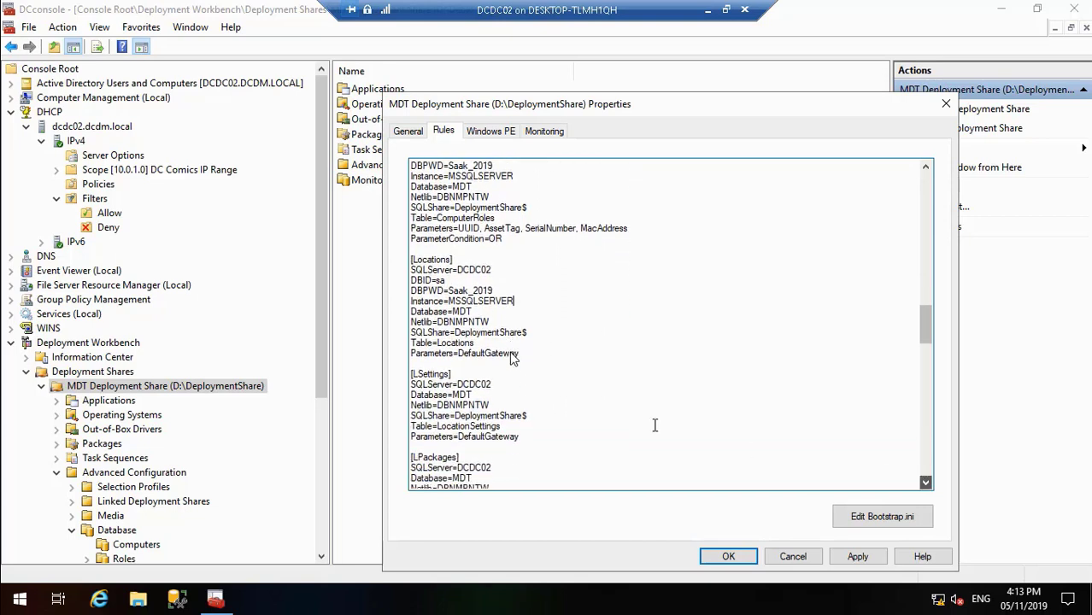
click(494, 383)
key(Return)
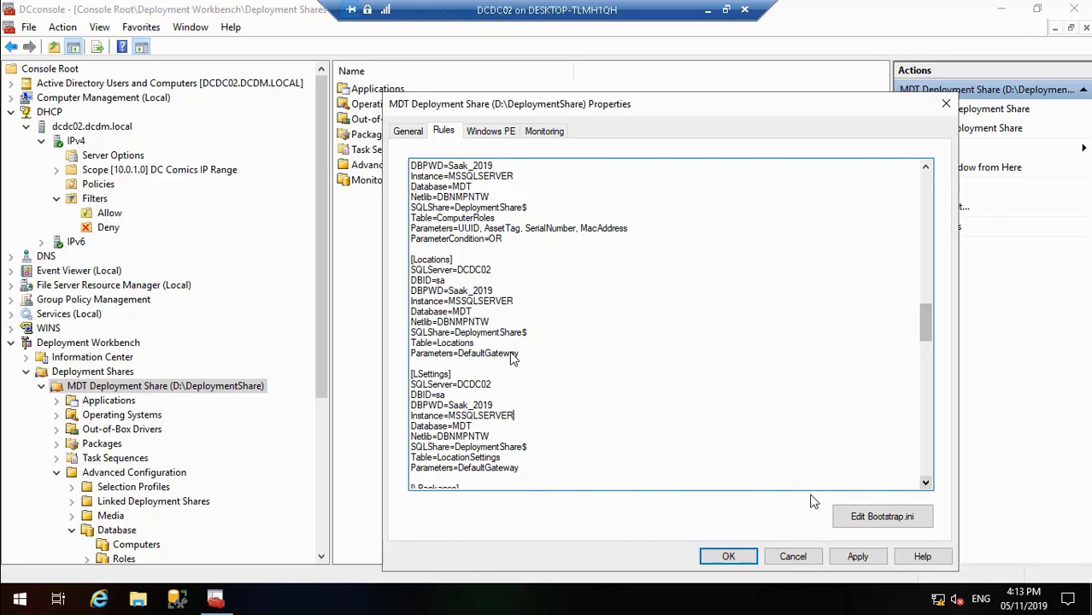
Step: Insert the copied DBID, DBPWD password and Instance lines below SQLServer=DCDC02 in the [LPackages] section
click(927, 484)
click(927, 484)
click(927, 485)
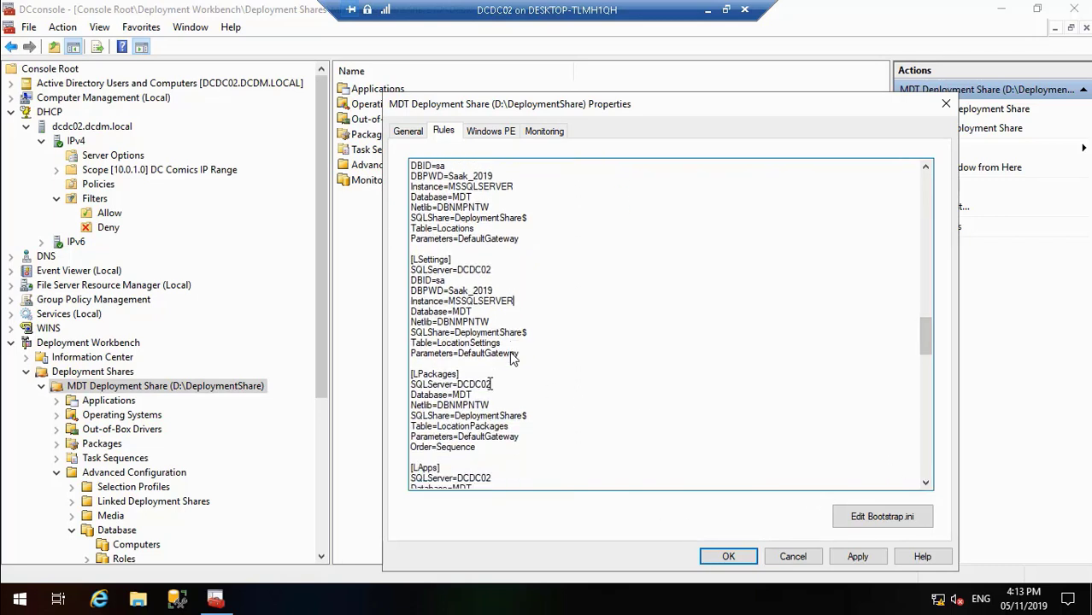
click(491, 383)
key(Return)
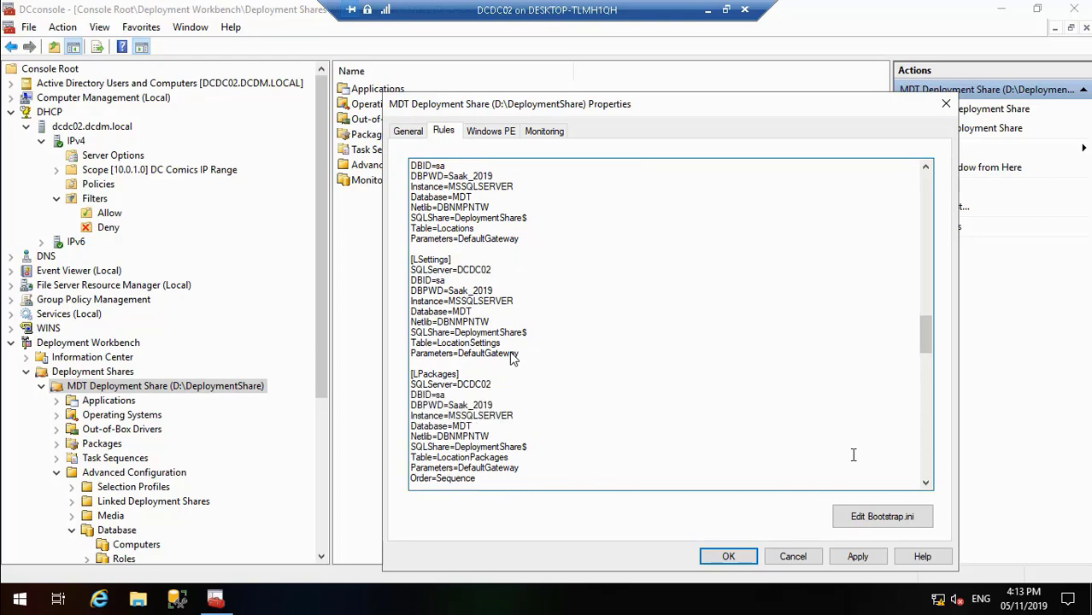
Step: Insert the copied DBID, DBPWD password and Instance lines below SQLServer=DCDC02 in the [LApps] section
click(927, 485)
click(926, 484)
click(927, 485)
click(927, 485)
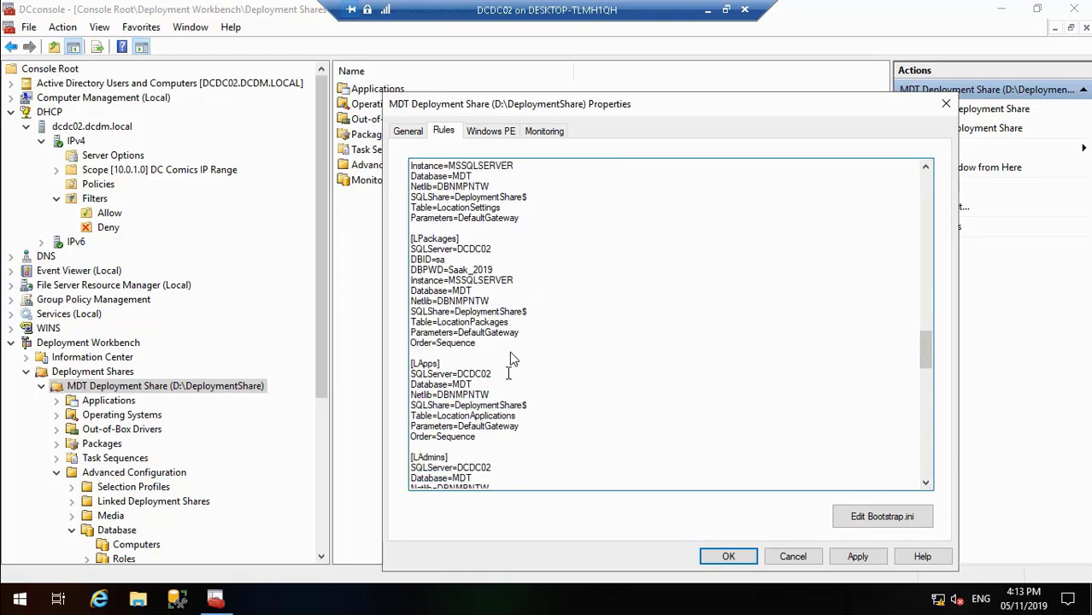
key(Return)
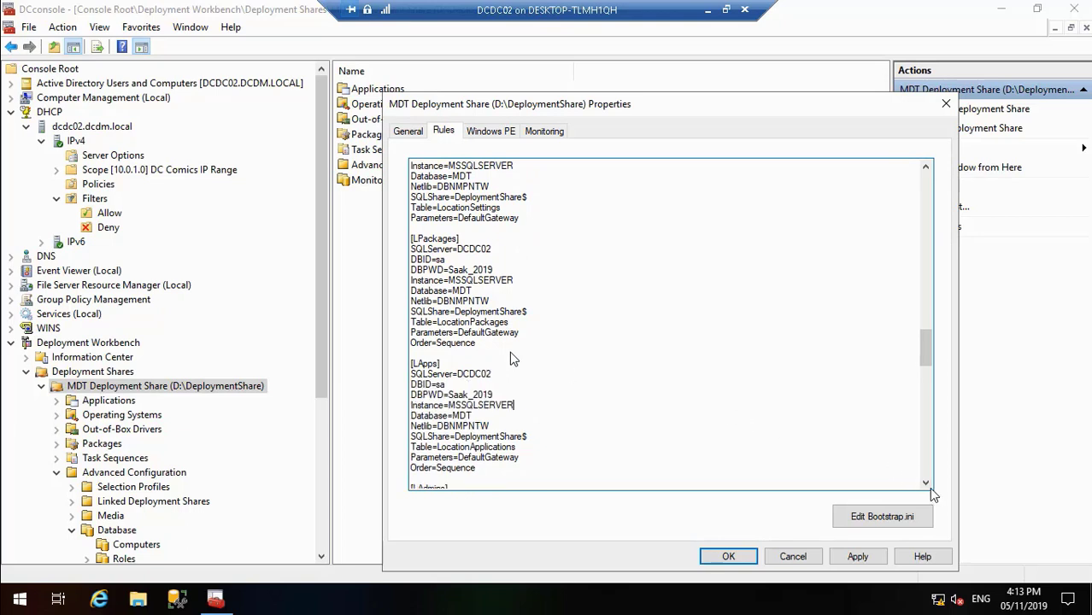
Step: Insert the copied DBID, DBPWD password and Instance lines below SQLServer=DCDC02 in the [LAdmins] section
click(926, 483)
click(926, 484)
click(926, 483)
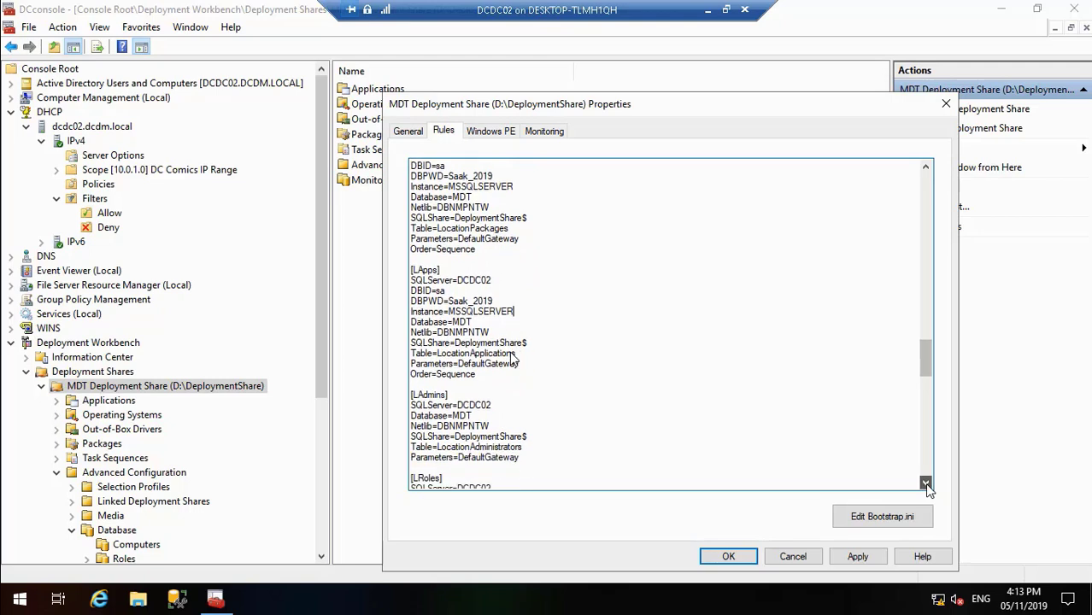
click(926, 483)
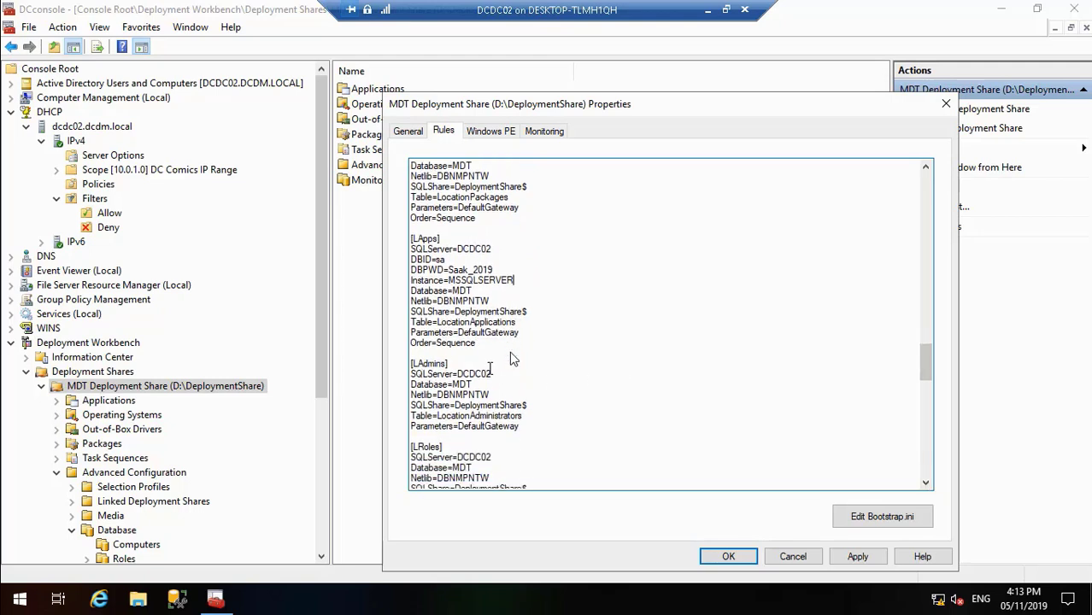
key(Return)
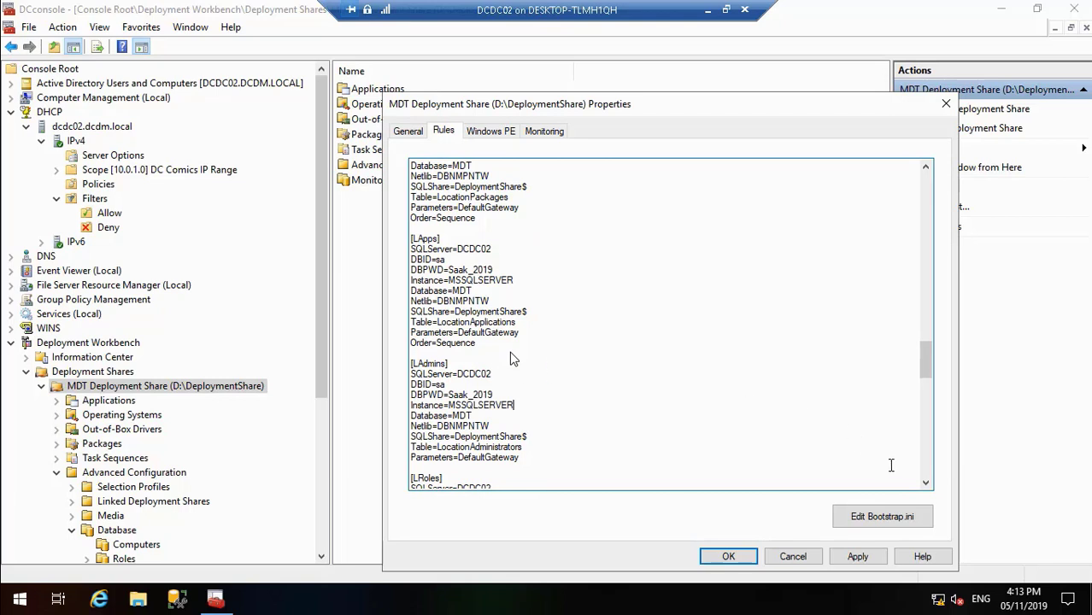
Step: Insert the copied DBID, DBPWD password and Instance lines below SQLServer=DCDC02 in the [LRoles] section
click(926, 484)
click(926, 483)
triple_click(926, 484)
triple_click(926, 484)
triple_click(926, 484)
click(926, 484)
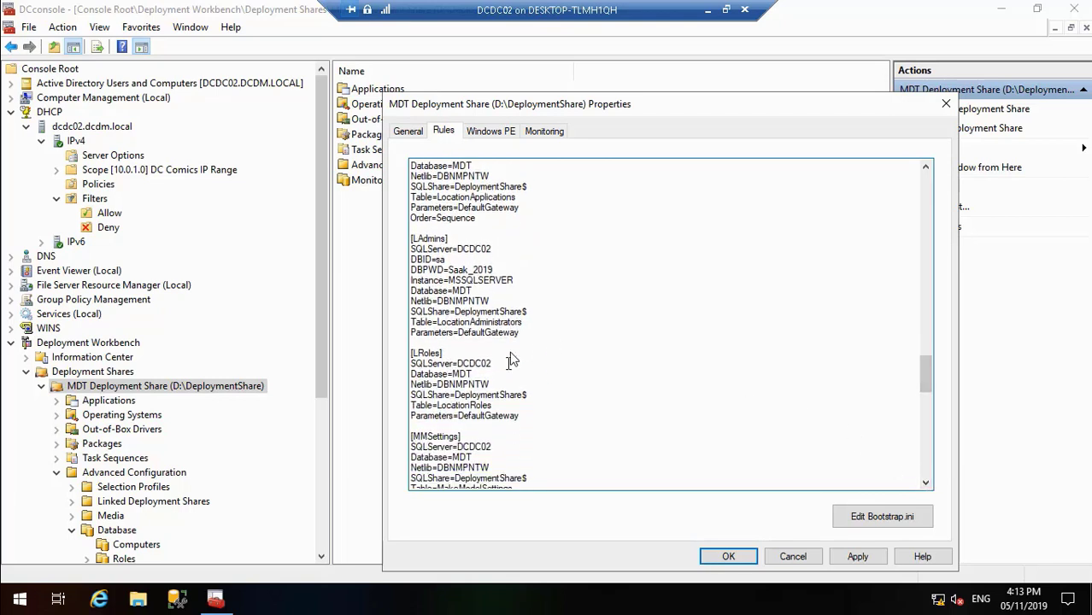
key(Return)
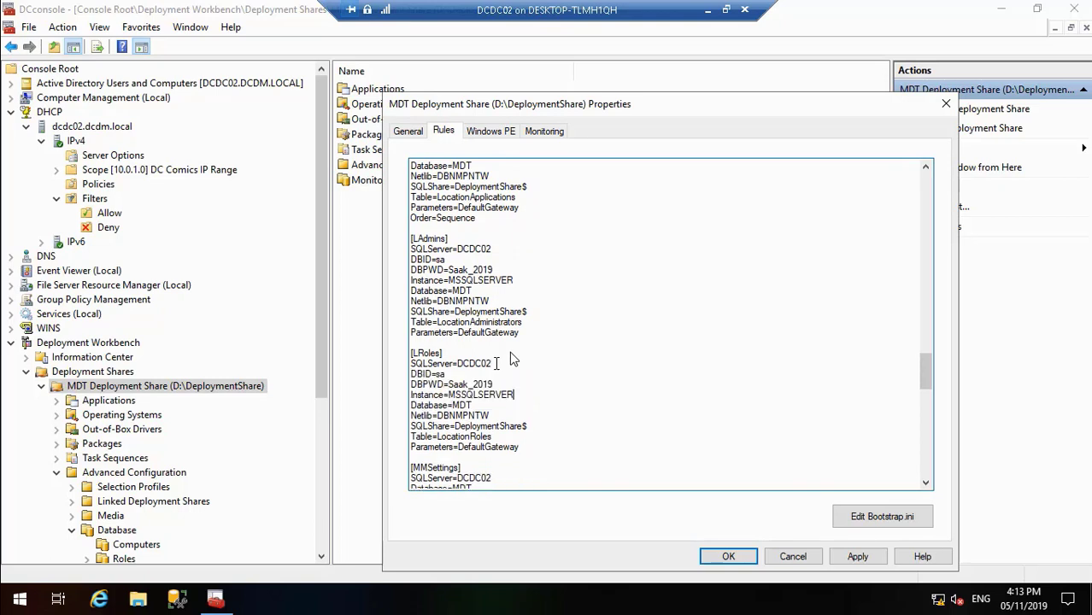
Step: Insert the copied DBID, DBPWD password and Instance lines below SQLServer=DCDC02 in the [MMSettings] section
scroll(662, 384, down, 3)
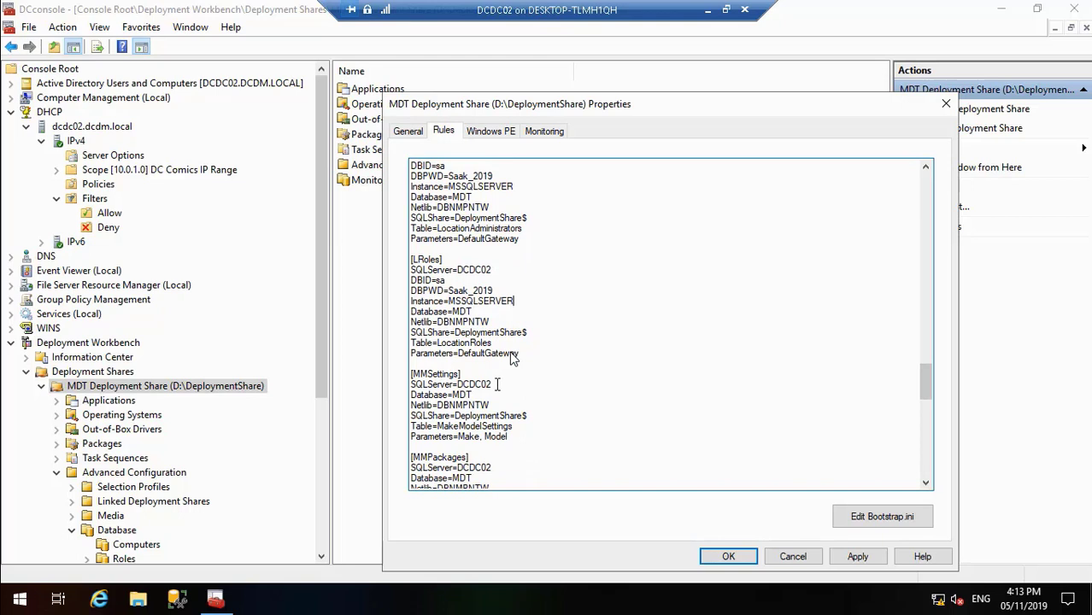
key(Return)
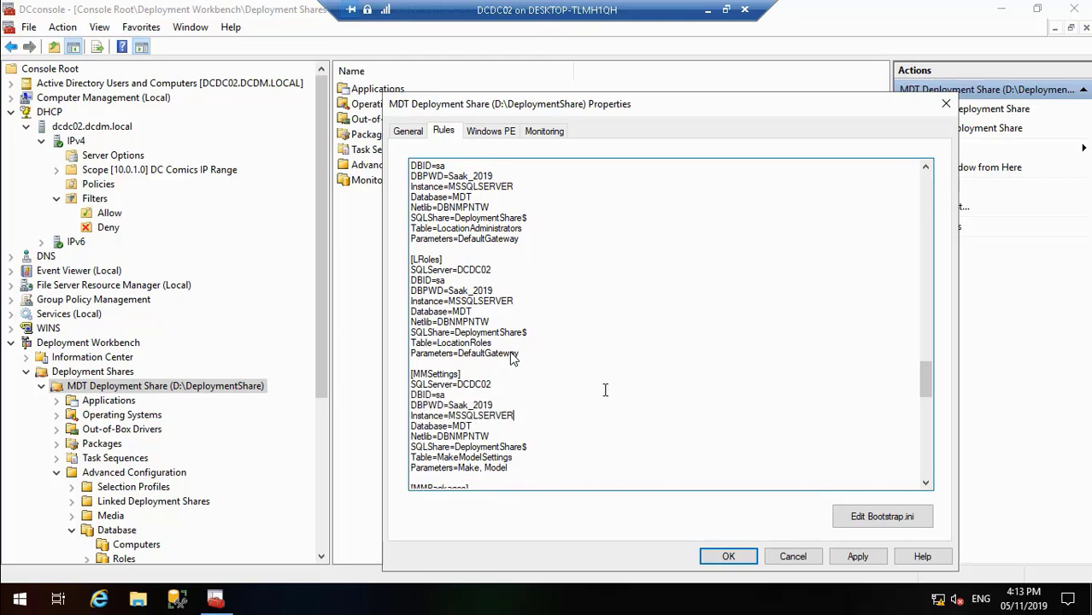
Step: Insert the copied DBID, DBPWD password and Instance lines below SQLServer=DCDC02 in the [MMPackages] section
click(925, 483)
click(926, 484)
click(926, 484)
click(925, 482)
click(925, 483)
click(925, 483)
click(925, 482)
click(925, 482)
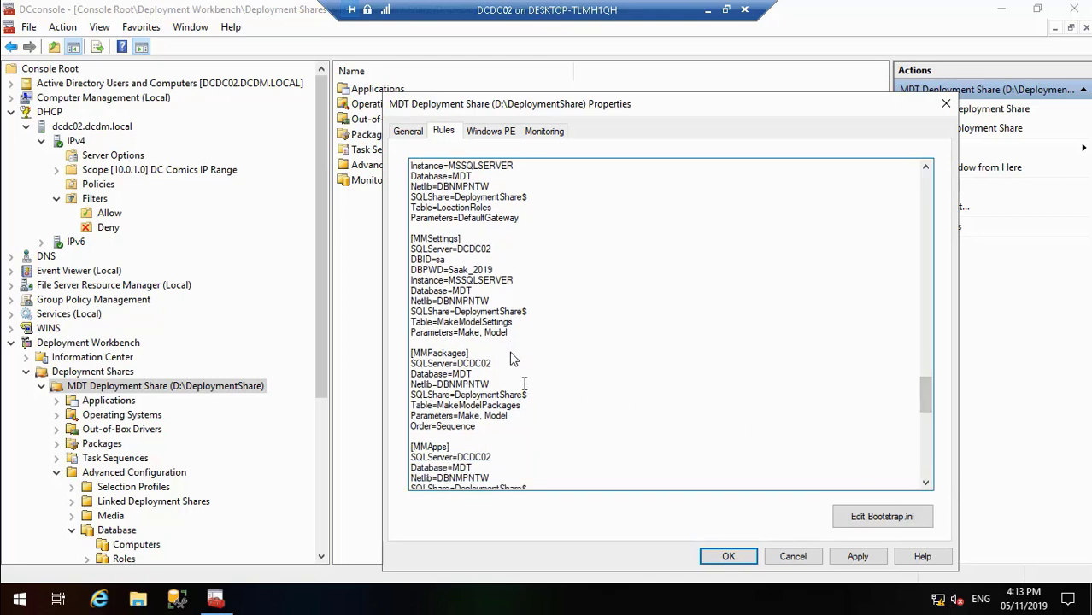
key(Return)
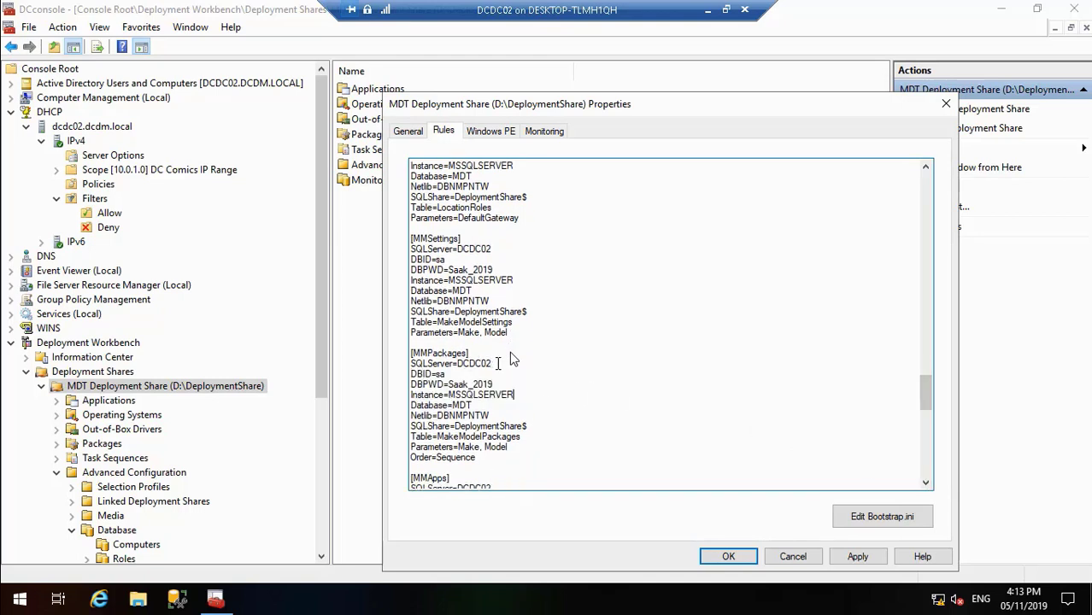
Step: Insert the copied DBID, DBPWD password and Instance lines below SQLServer=DCDC02 in the [MMApps] section
click(925, 483)
click(925, 482)
click(925, 483)
click(925, 482)
click(925, 482)
click(925, 483)
click(925, 482)
click(926, 483)
click(926, 483)
click(926, 483)
click(926, 483)
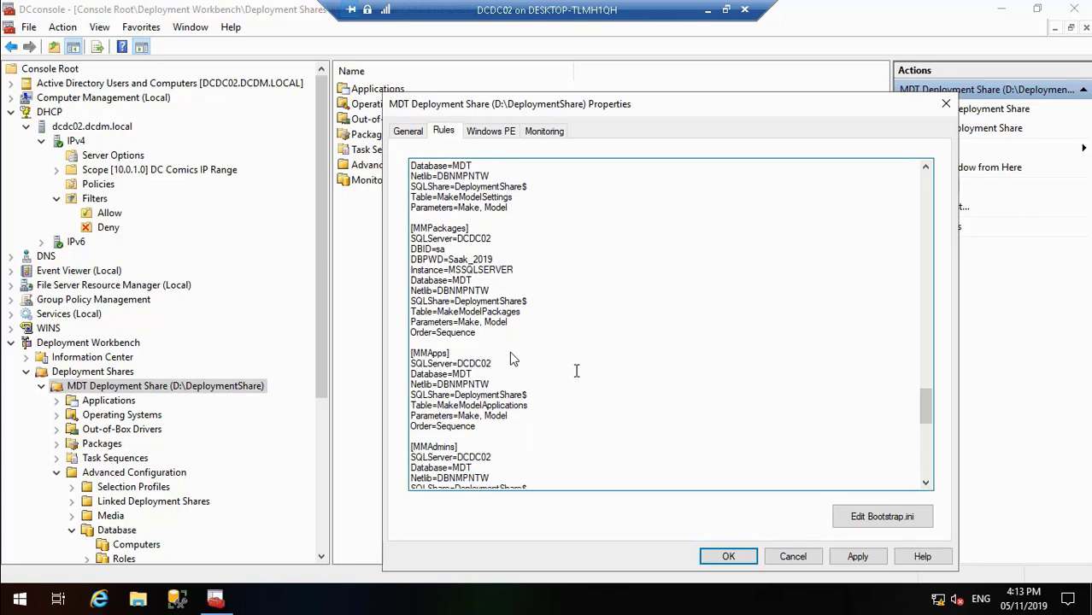
key(Return)
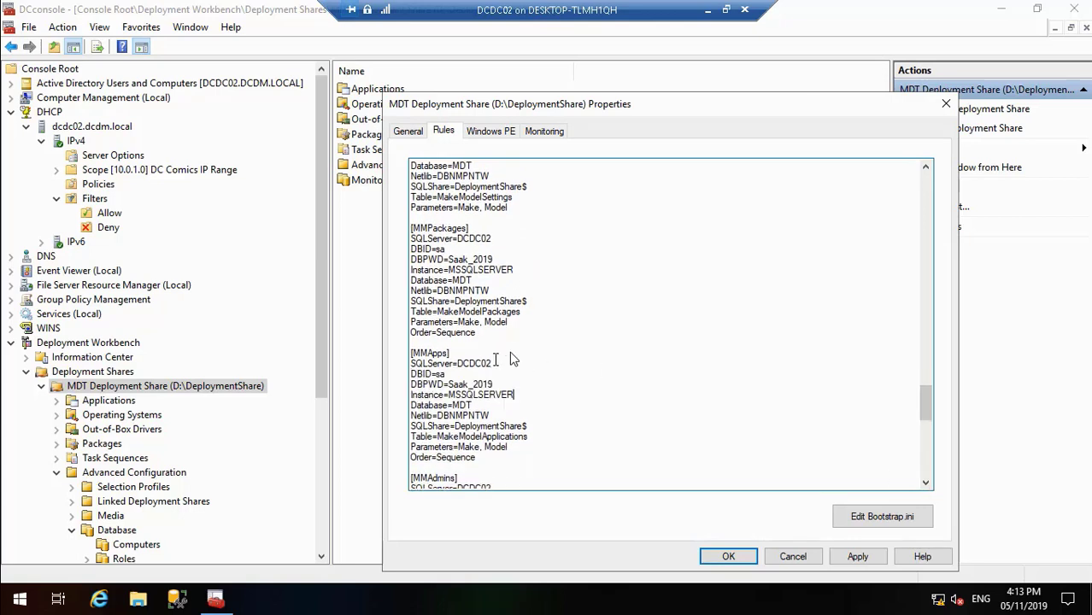
Step: Insert the copied DBID, DBPWD password and Instance lines below SQLServer=DCDC02 in the [MMAdmins] section
click(925, 483)
click(926, 483)
click(925, 483)
click(925, 483)
click(925, 482)
click(925, 482)
click(925, 483)
click(925, 483)
click(926, 483)
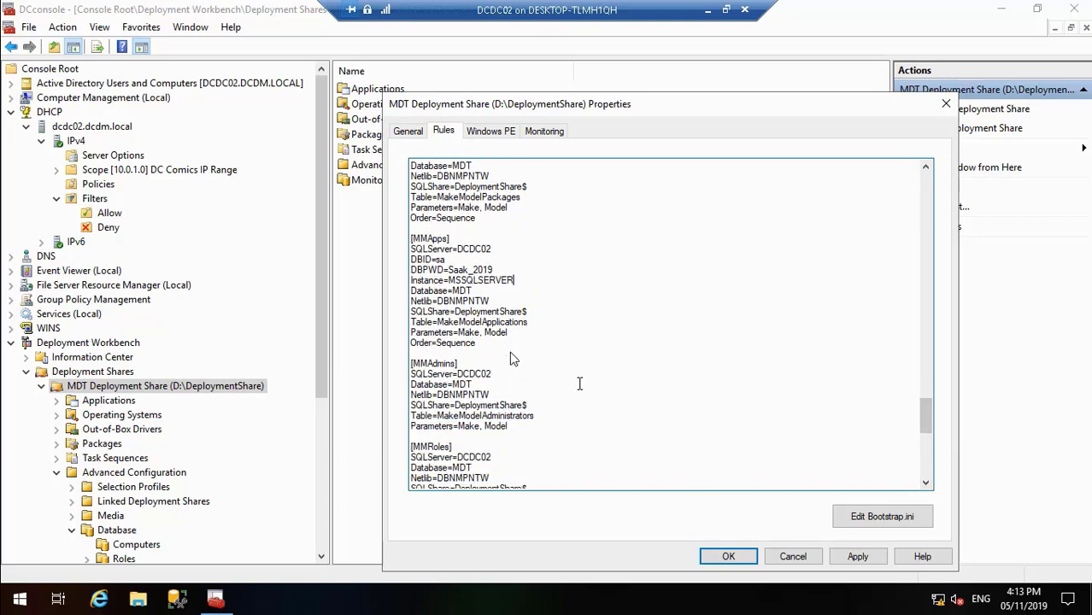
key(Return)
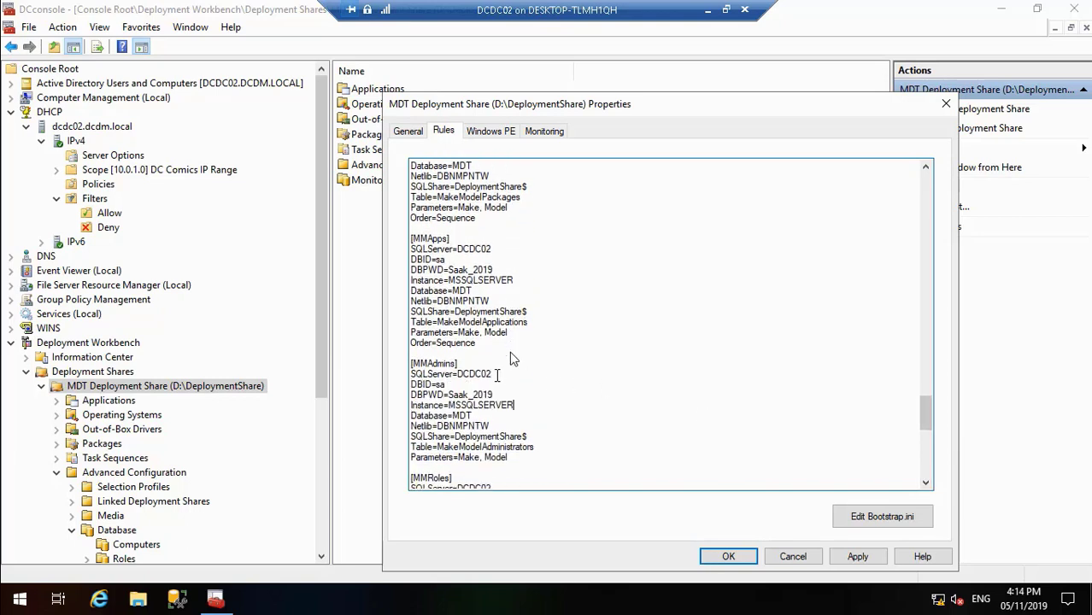
Step: Insert the copied DBID, DBPWD password and Instance lines below SQLServer=DCDC02 in the [MMRoles] section
click(926, 484)
click(926, 484)
click(926, 484)
click(926, 483)
click(926, 484)
click(926, 483)
click(926, 484)
click(926, 483)
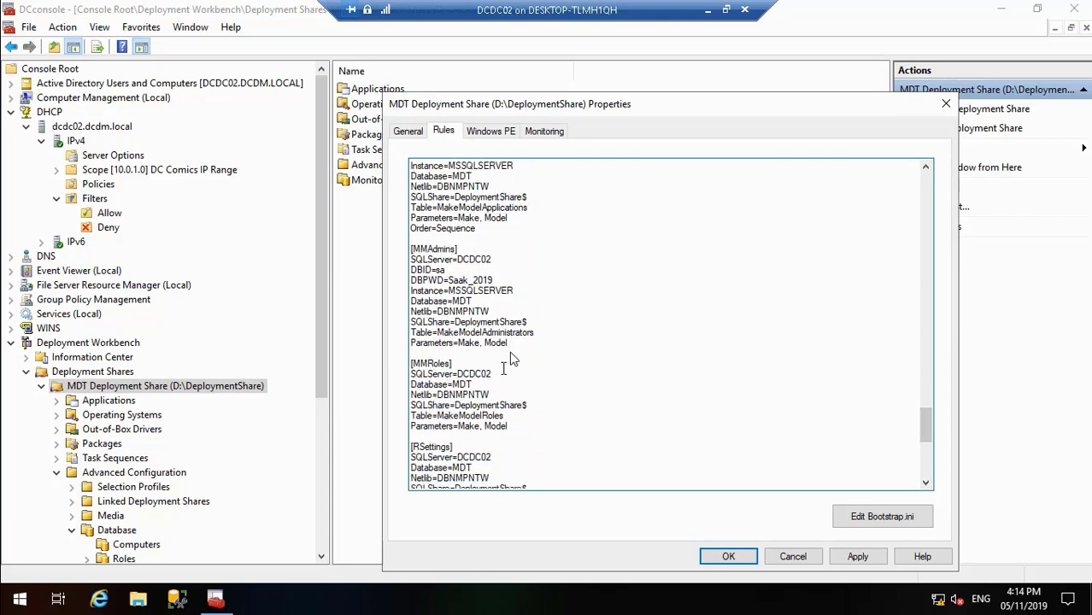
key(Return)
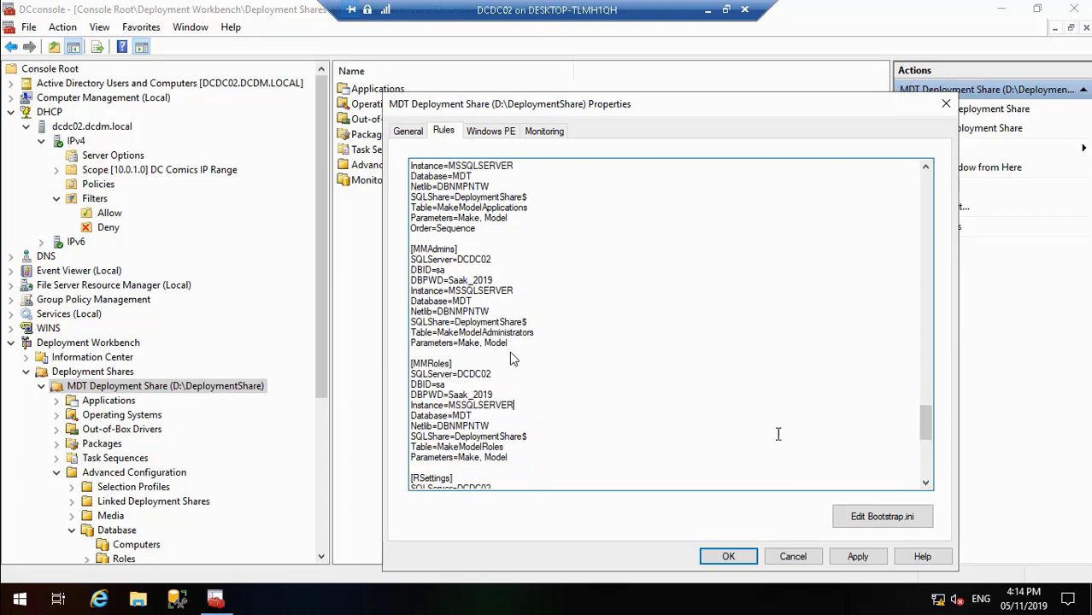
Step: Insert the copied DBID, DBPWD password and Instance lines below SQLServer=DCDC02 in the [RSettings] section
click(926, 484)
click(926, 483)
click(926, 484)
click(926, 483)
click(926, 483)
click(926, 484)
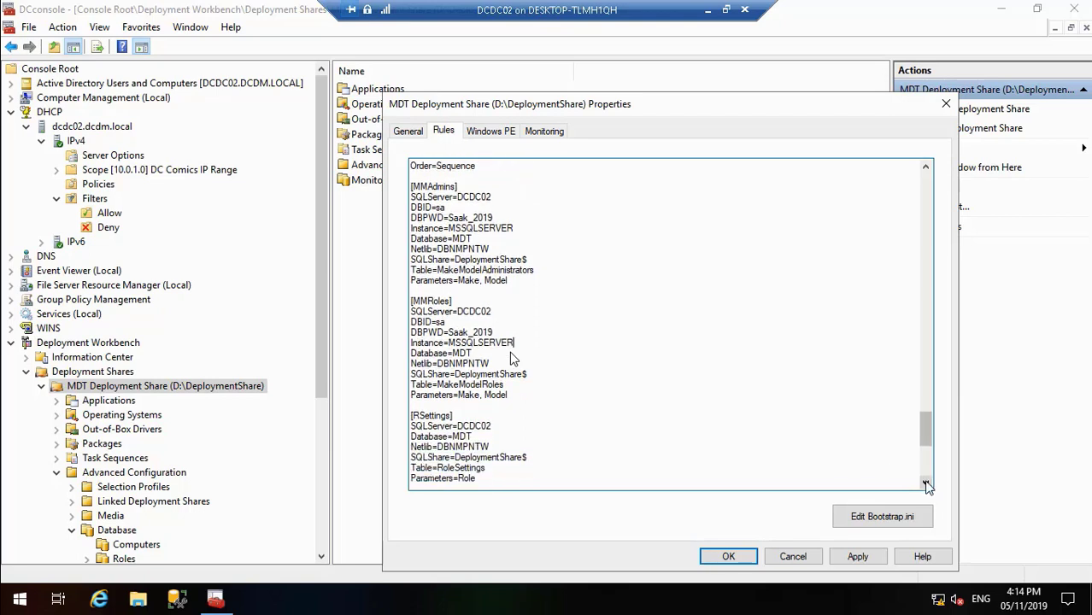
click(926, 484)
click(926, 483)
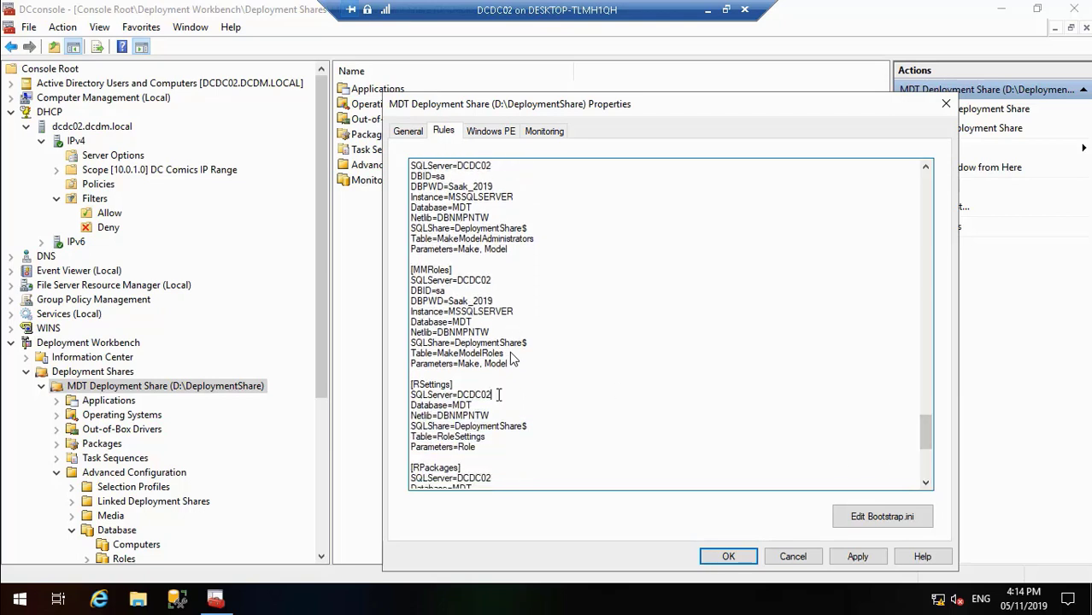
key(Return)
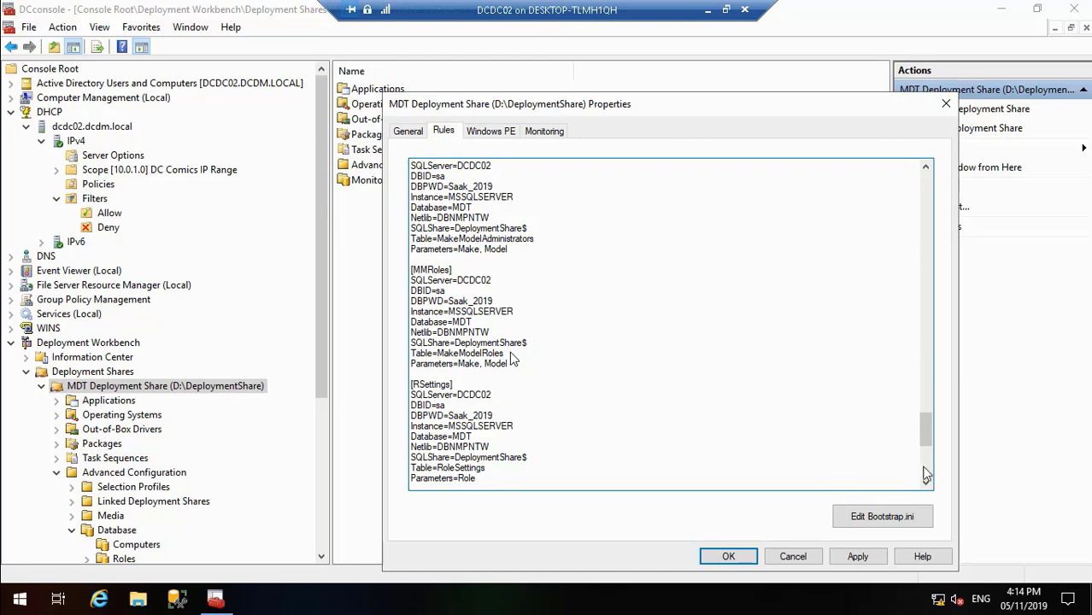
Step: Insert the copied DBID, DBPWD password and Instance lines below SQLServer=DCDC02 in the [RPackages] section
click(926, 483)
click(926, 483)
click(926, 483)
click(926, 483)
click(926, 484)
click(926, 484)
click(926, 483)
click(926, 483)
click(926, 483)
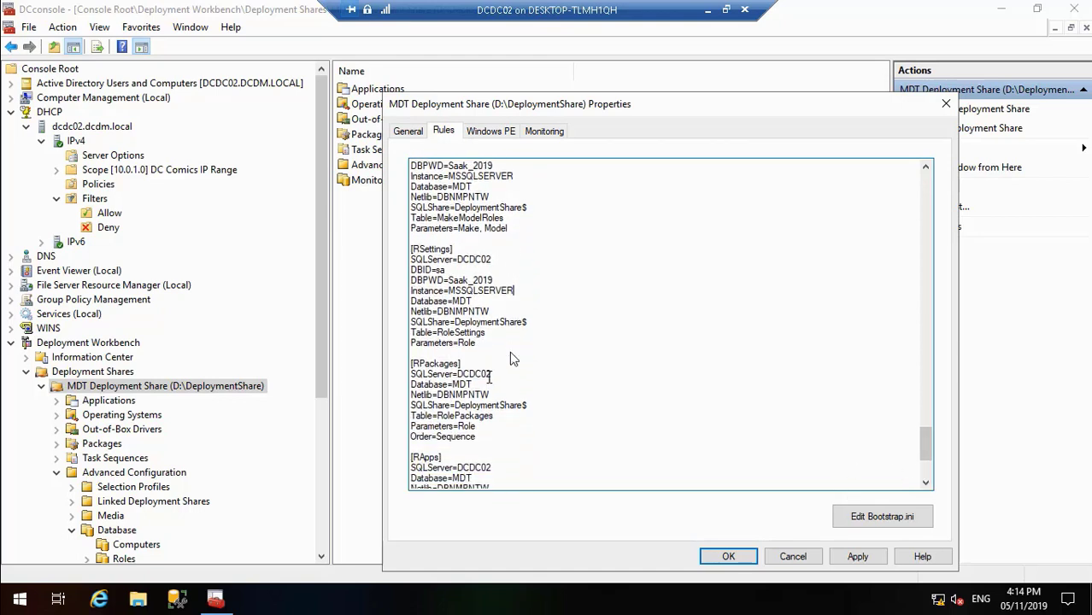
key(Return)
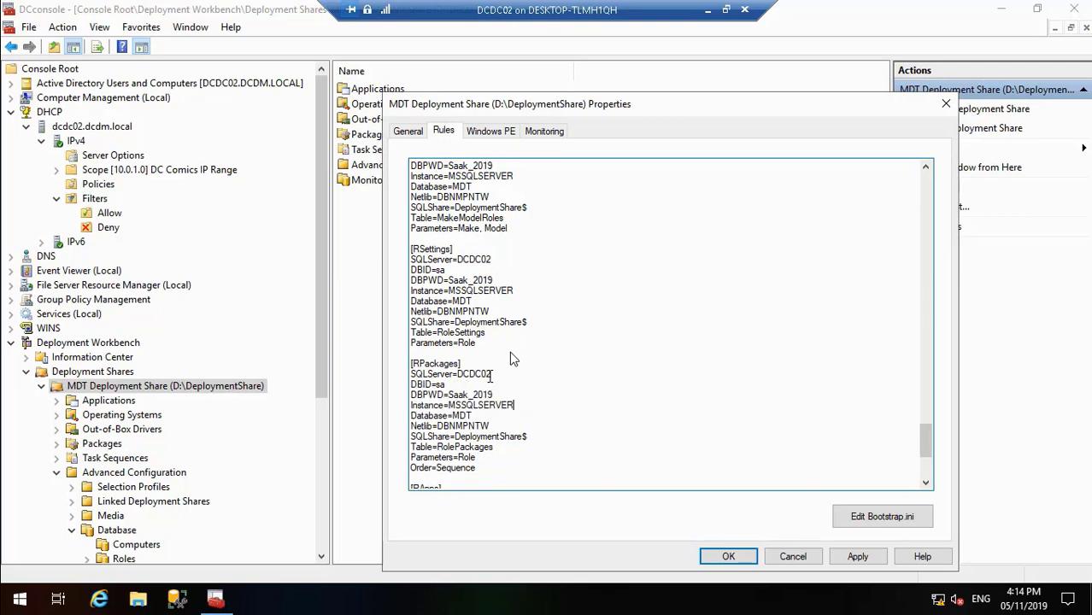
Step: Insert the copied DBID, DBPWD password and Instance lines below SQLServer=DCDC02 in the [RApps] section
click(926, 483)
click(926, 483)
click(926, 484)
click(926, 483)
click(926, 484)
click(926, 484)
click(926, 484)
click(926, 484)
click(926, 484)
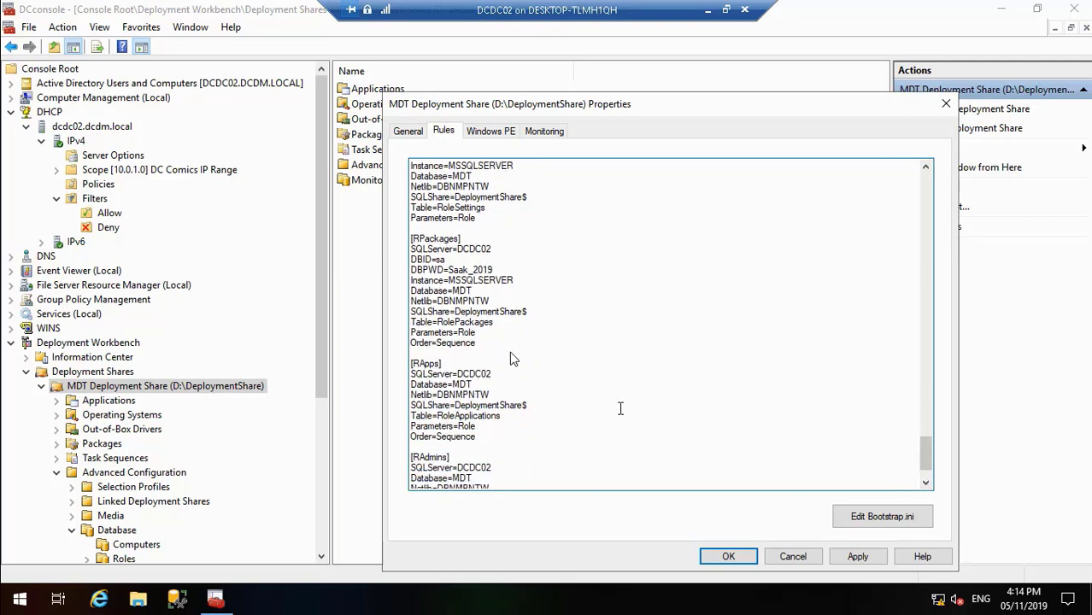
click(495, 373)
key(Return)
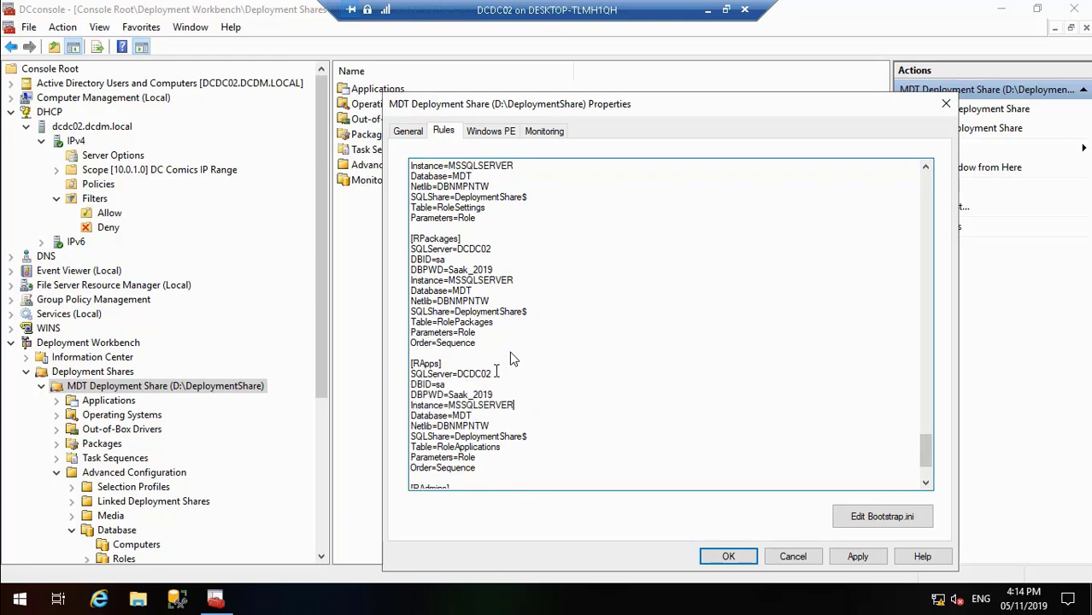
Step: Insert the copied DBID, DBPWD password and Instance lines below SQLServer=DCDC02 in the [RAdmins] section
click(926, 483)
click(926, 483)
click(926, 483)
click(926, 484)
click(926, 483)
click(926, 484)
click(926, 484)
click(926, 483)
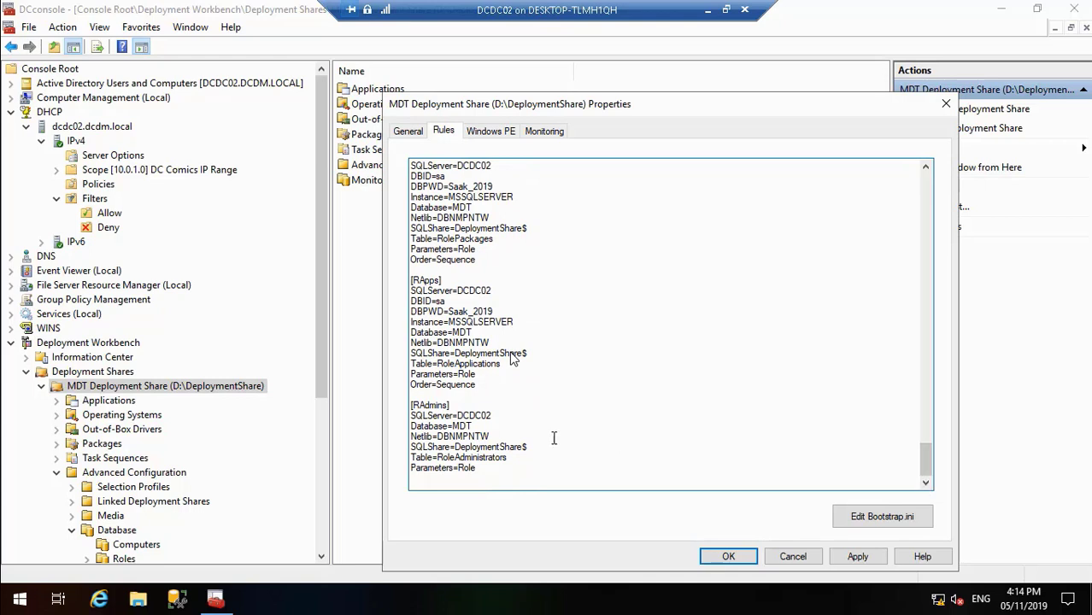
click(492, 415)
key(Return)
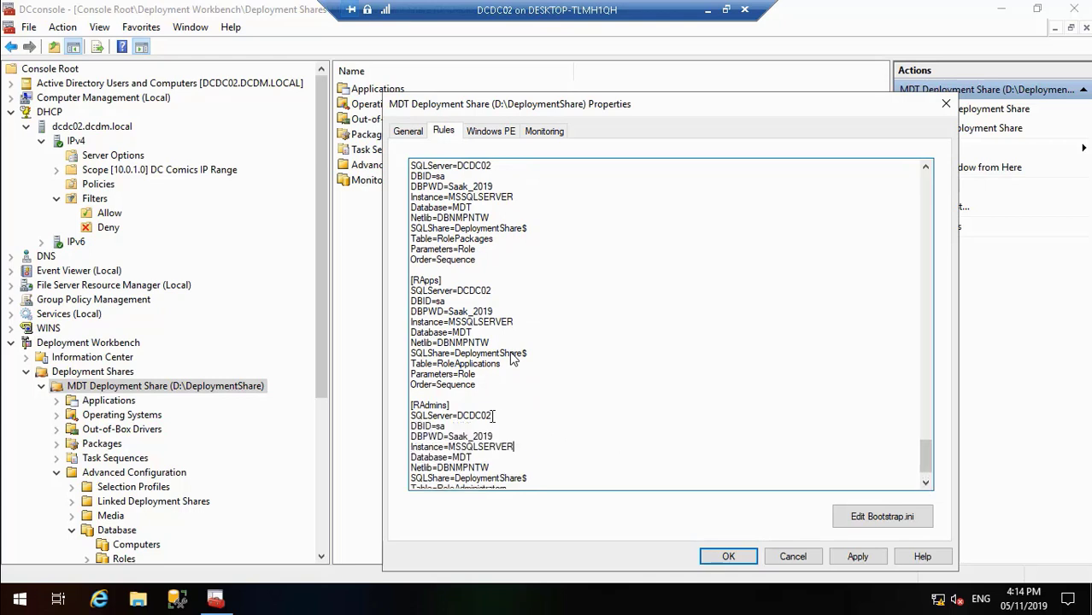
Step: Apply the edited rules of the MDT Deployment Share and close its properties
click(926, 484)
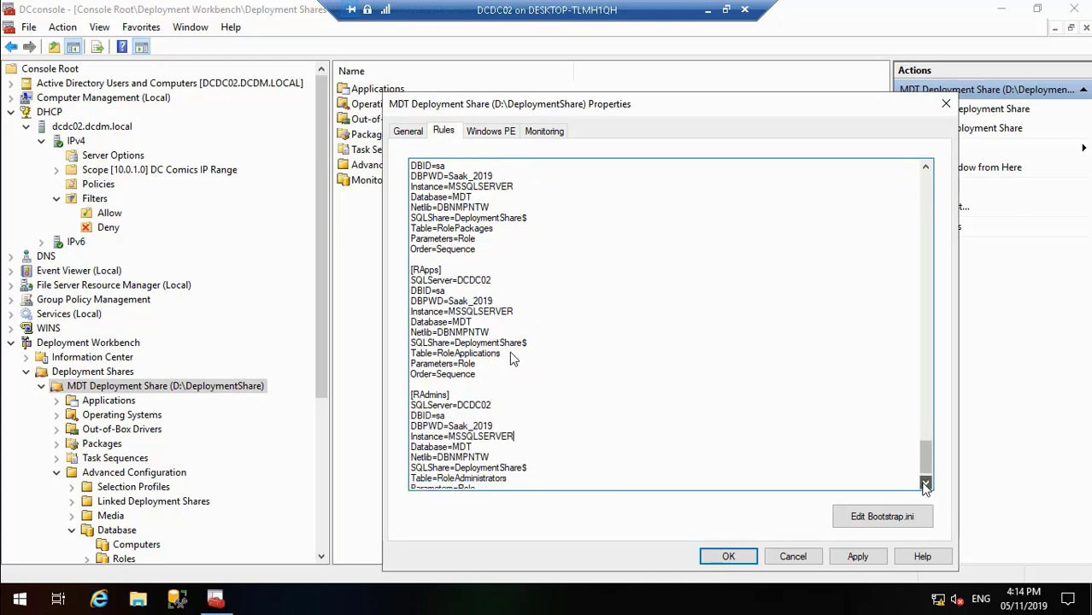
click(926, 484)
click(926, 483)
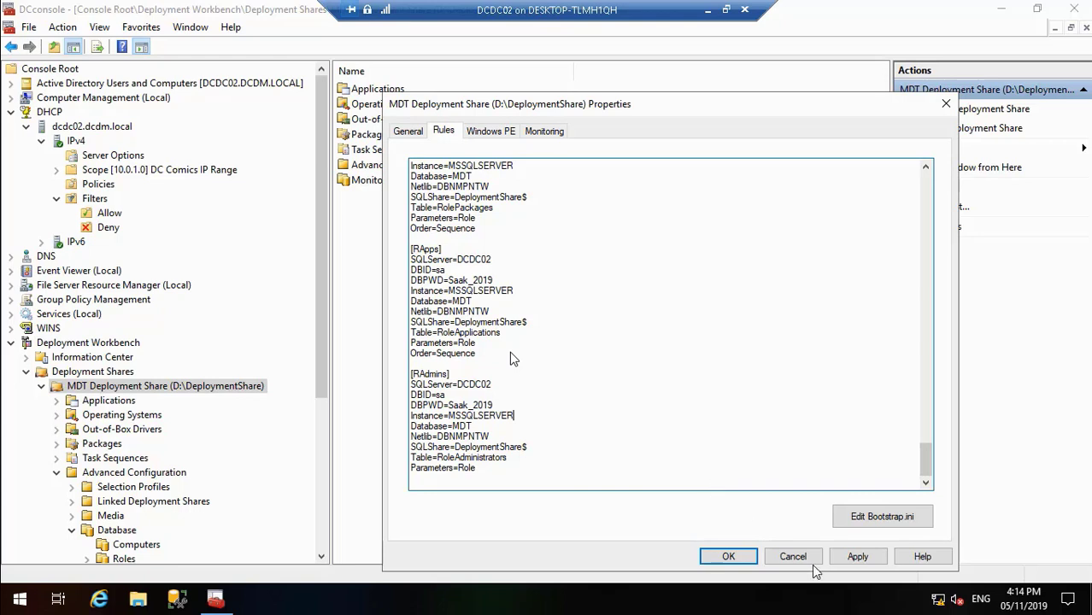
click(862, 556)
click(728, 556)
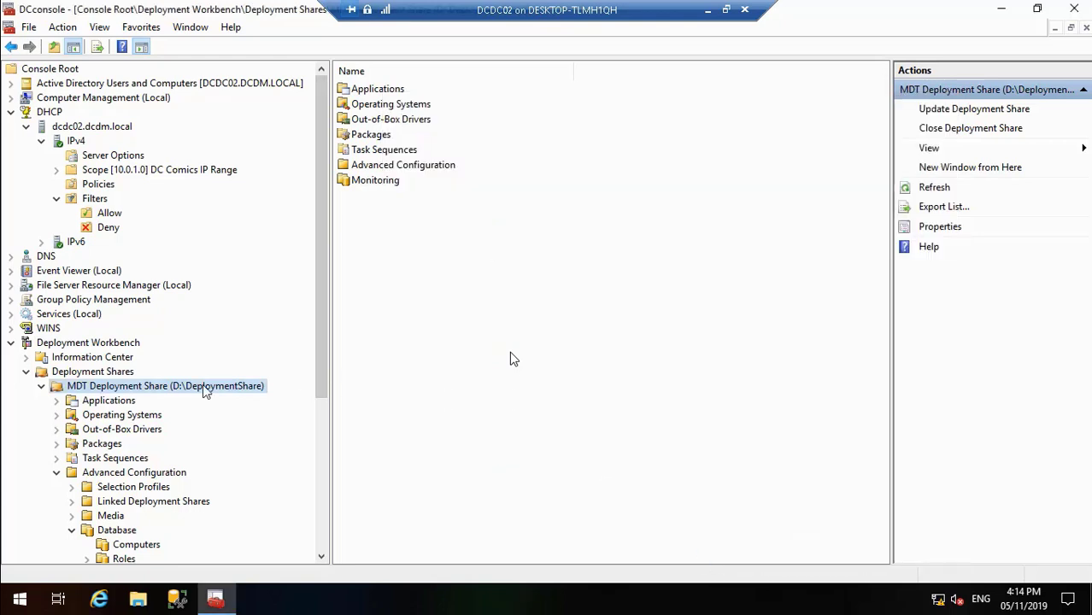
Step: Close the MDT Deployment Share in the workbench and start the Open Deployment Share wizard
right_click(194, 391)
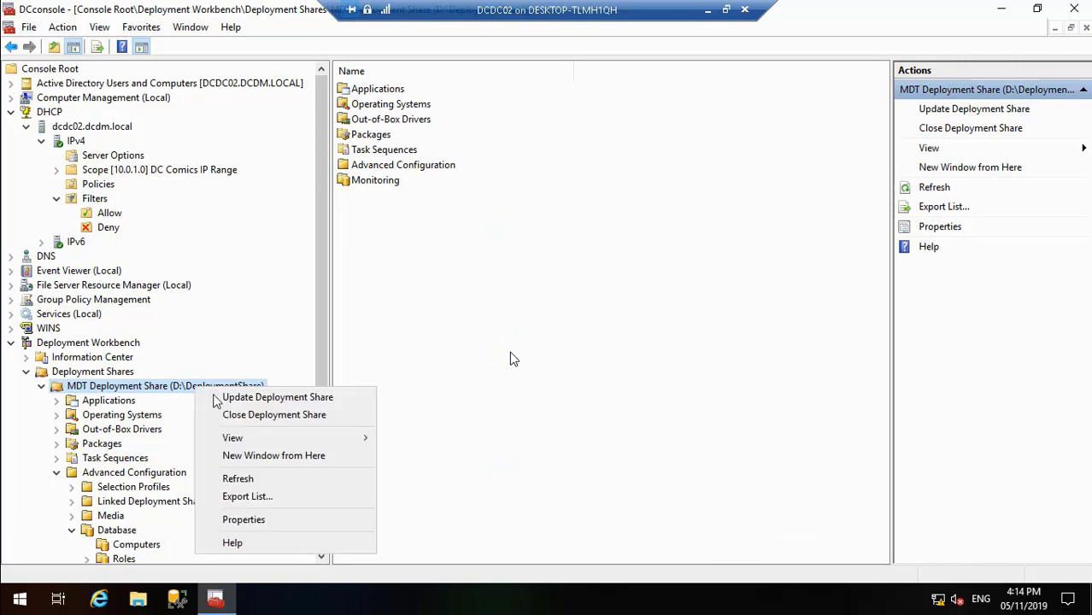
click(252, 415)
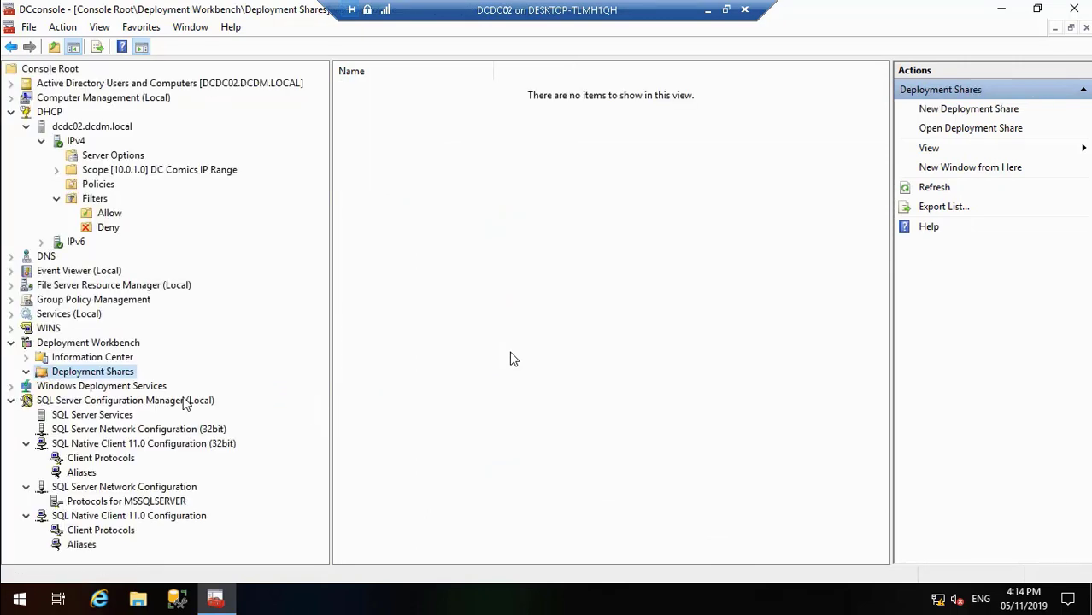
right_click(105, 377)
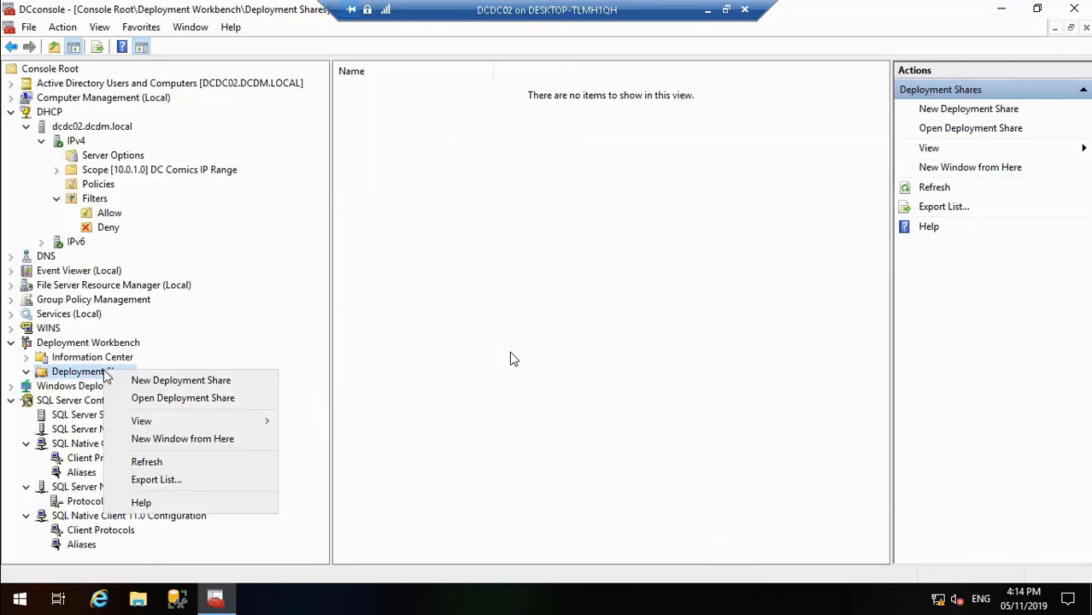
click(141, 400)
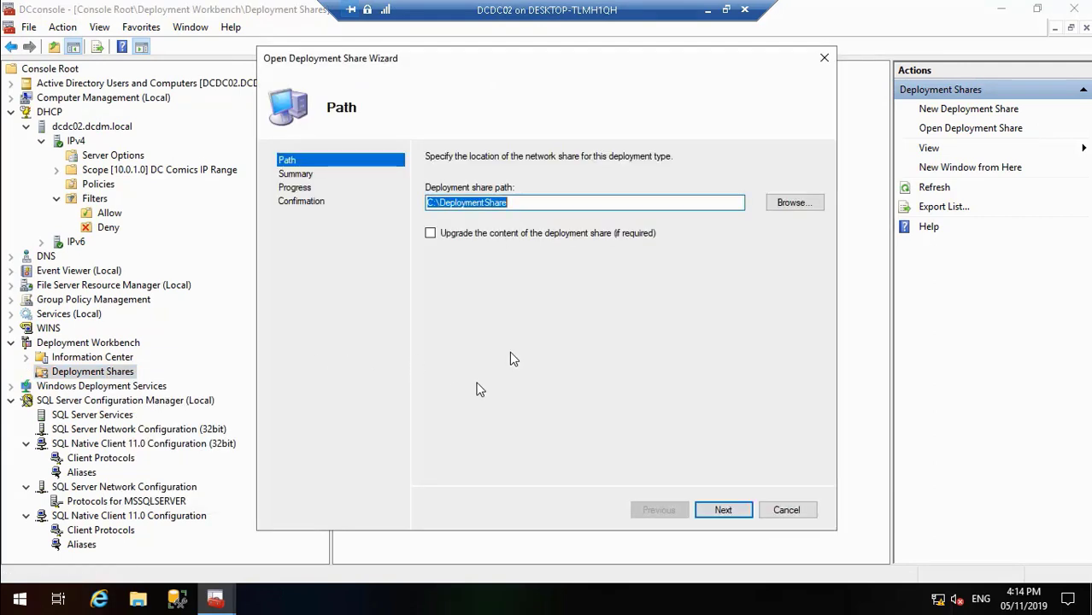
Step: Choose the DeploymentShare folder on Local Disk (D:) as the share path and complete the wizard without upgrading the content
click(791, 205)
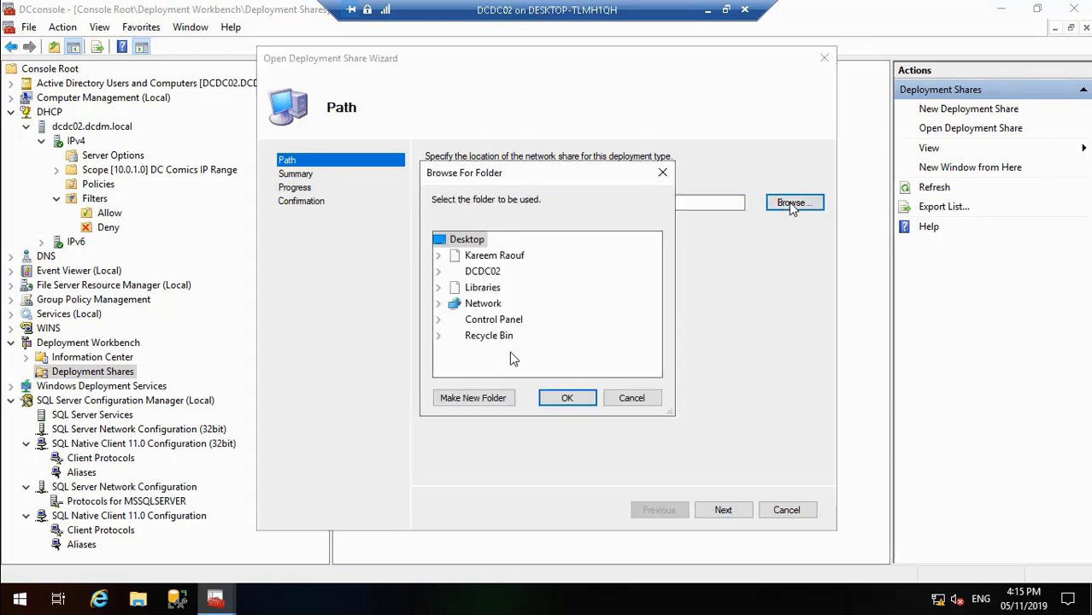
click(437, 273)
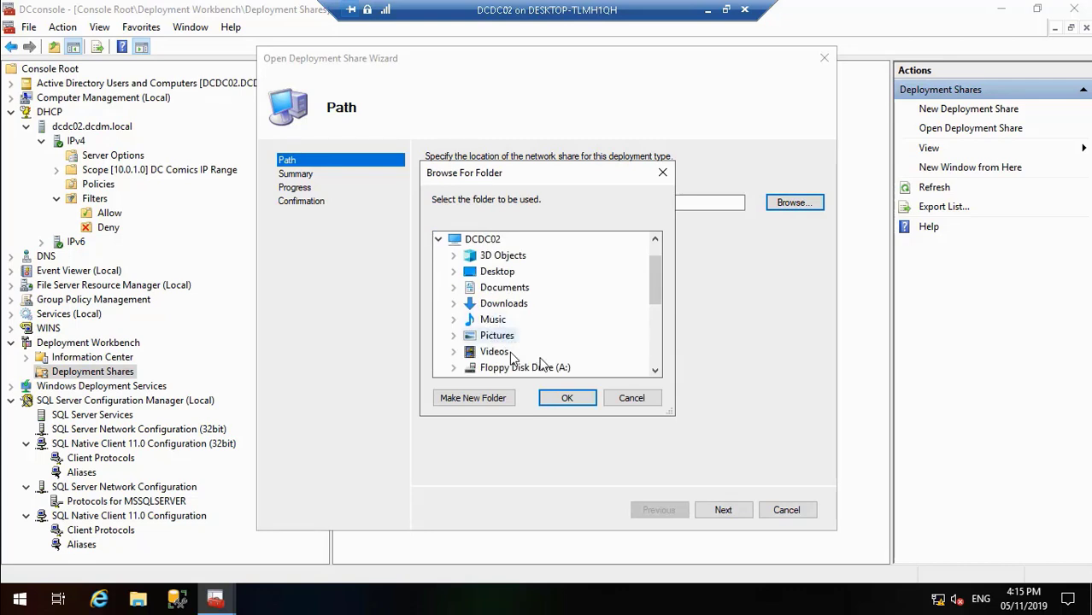
click(656, 371)
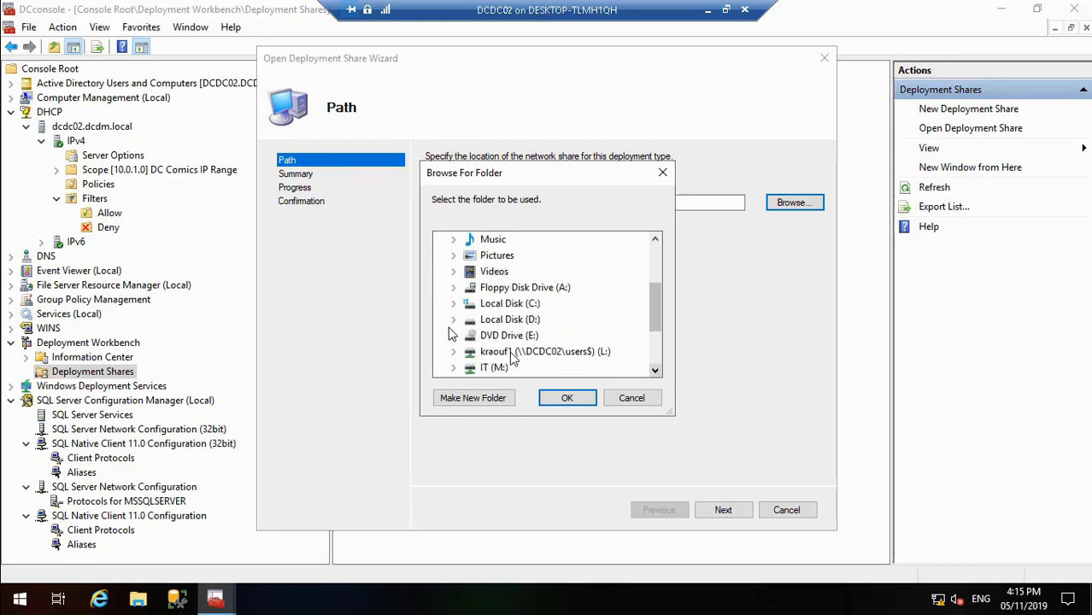
click(452, 320)
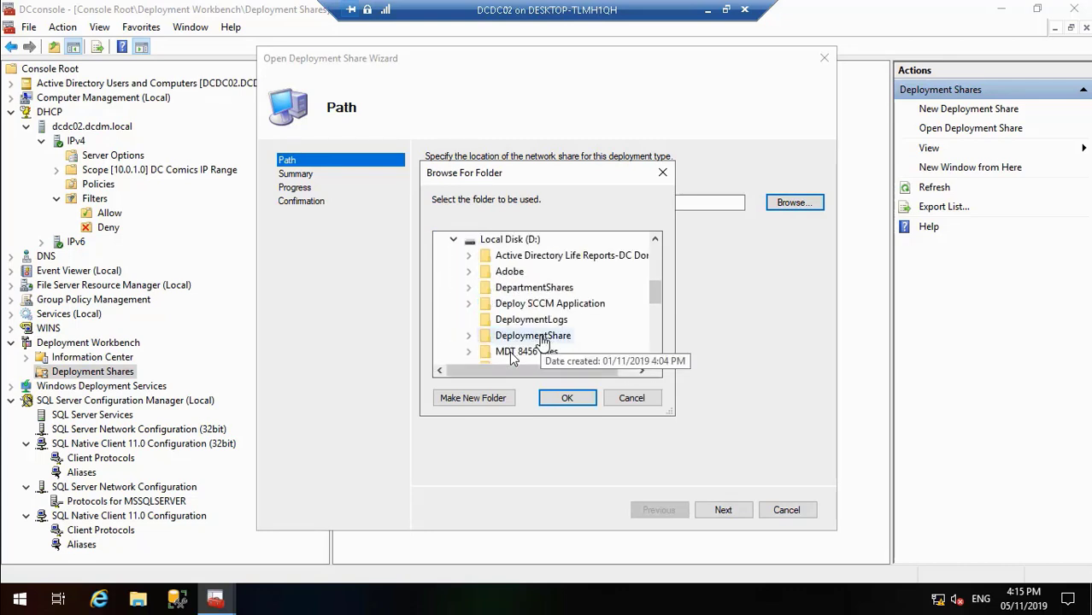
double_click(560, 337)
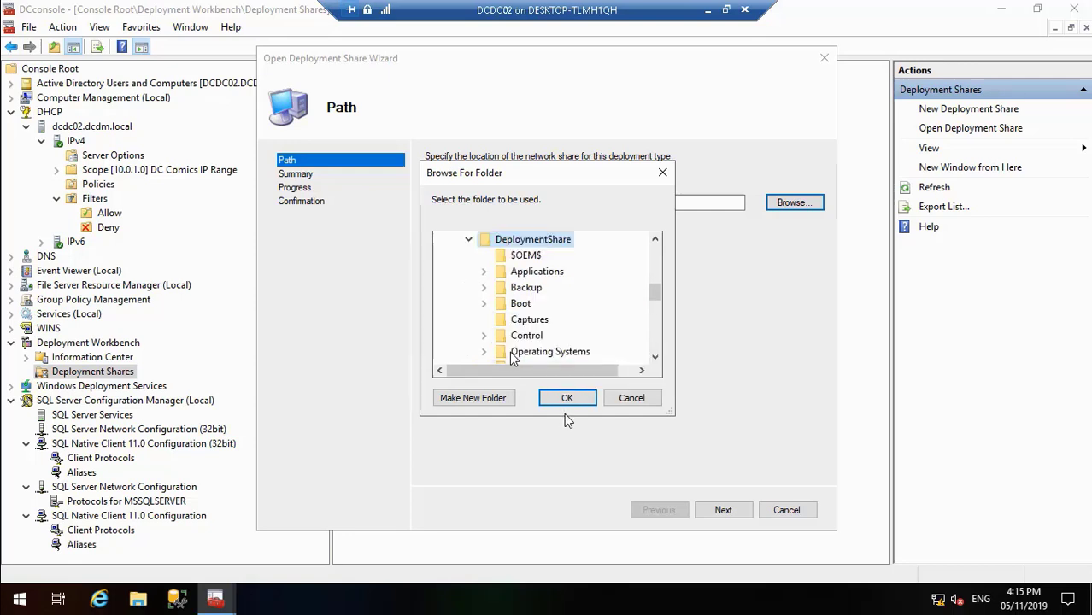
click(569, 400)
click(723, 510)
click(724, 510)
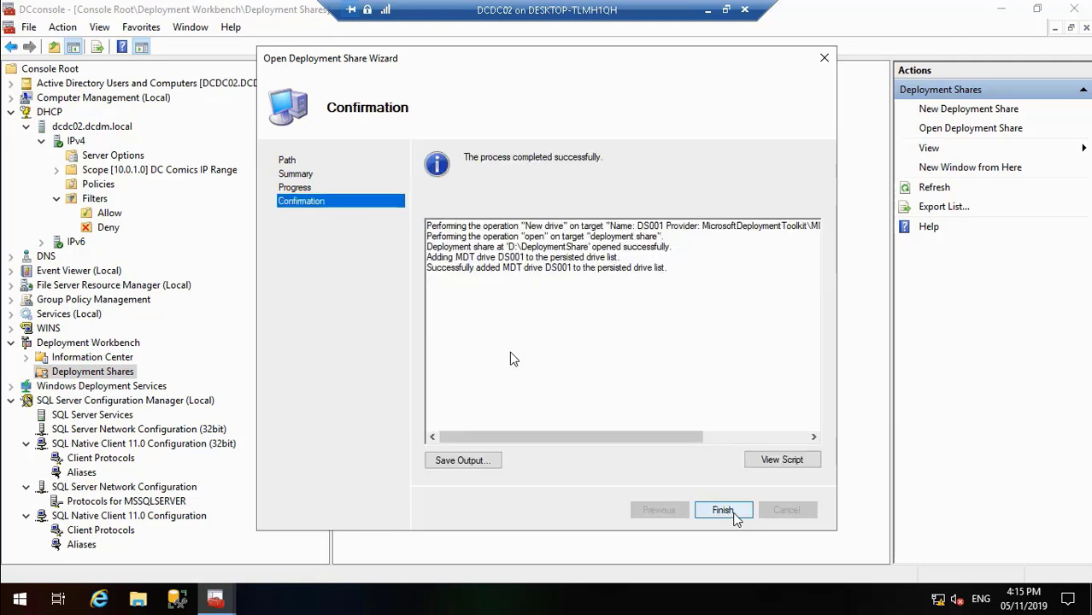
click(724, 511)
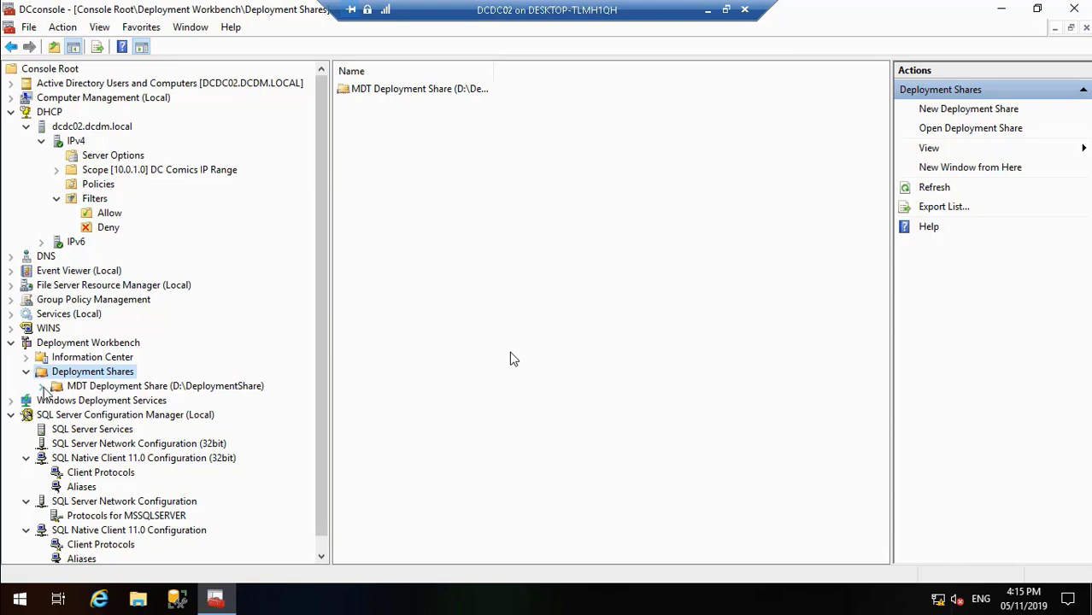
Step: Examine the reopened share's applications and check its rules down to the [RAdmins] section
click(41, 387)
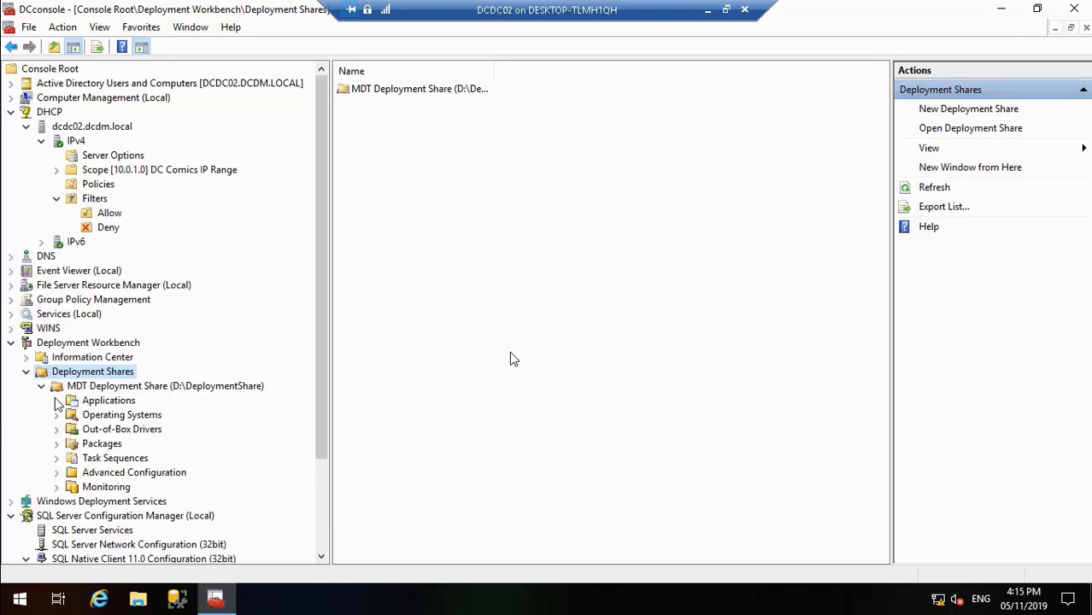
click(91, 406)
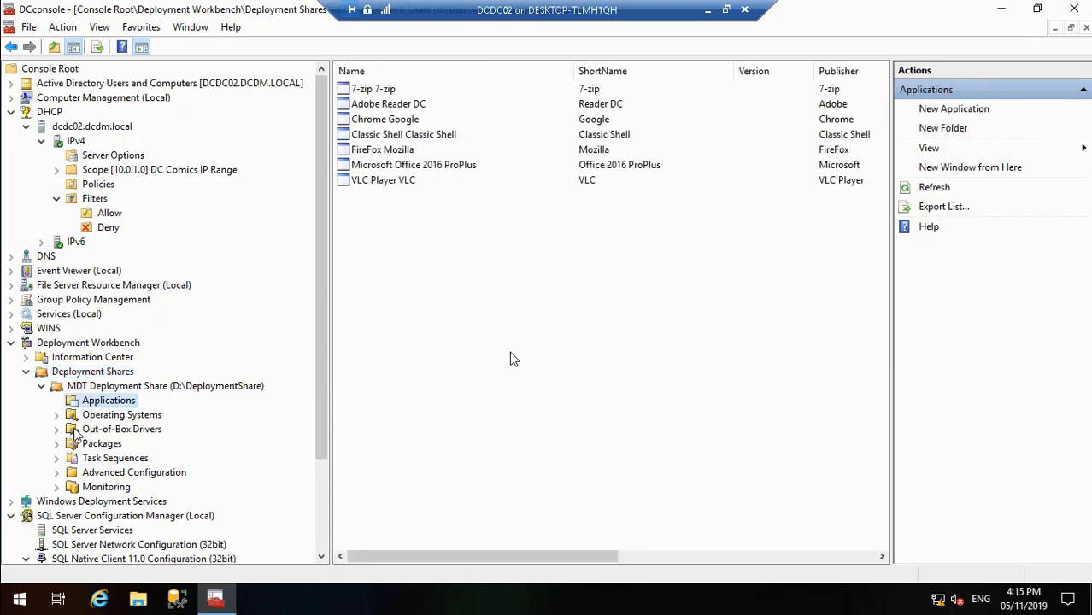
click(170, 386)
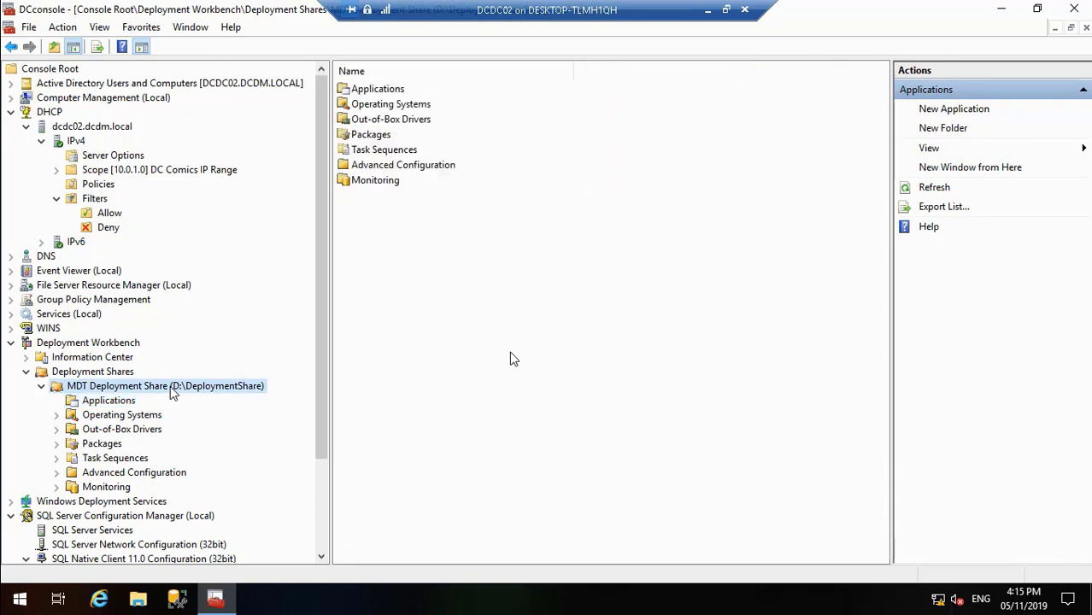
right_click(170, 386)
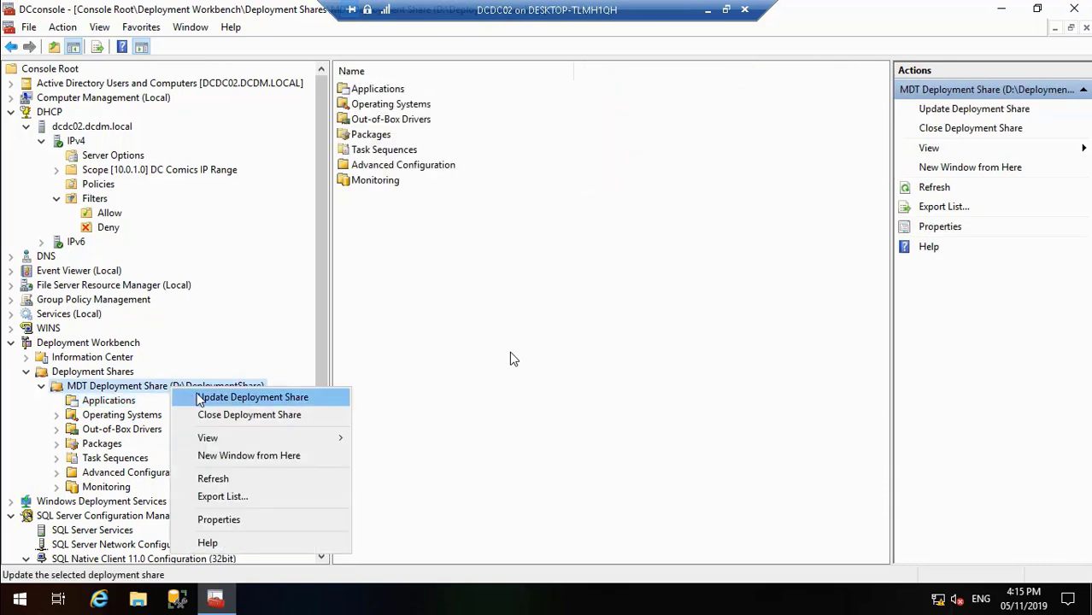
click(219, 520)
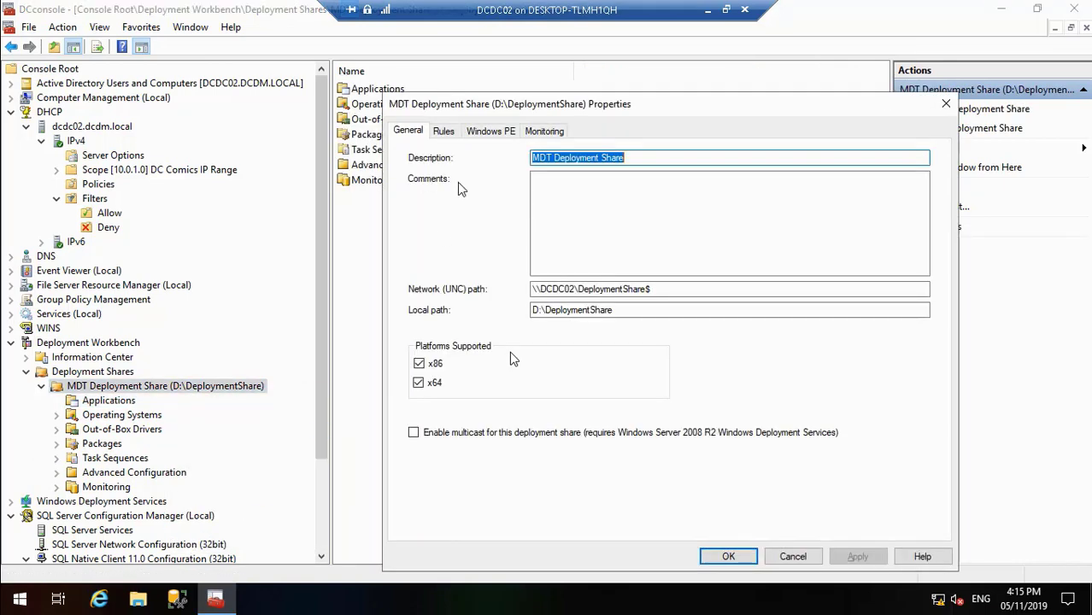
click(447, 131)
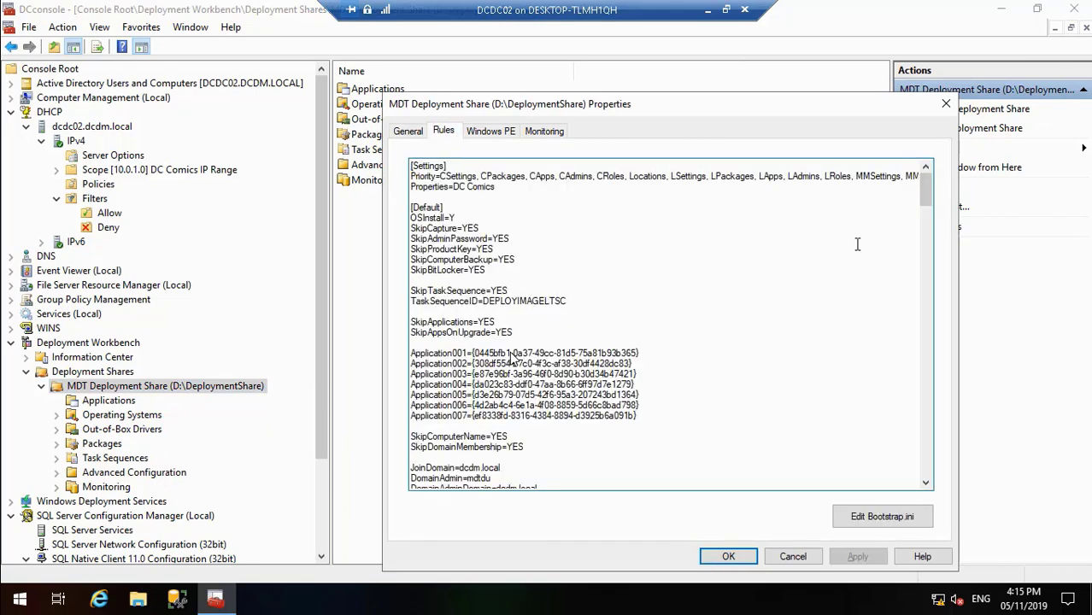
drag(928, 204, 929, 471)
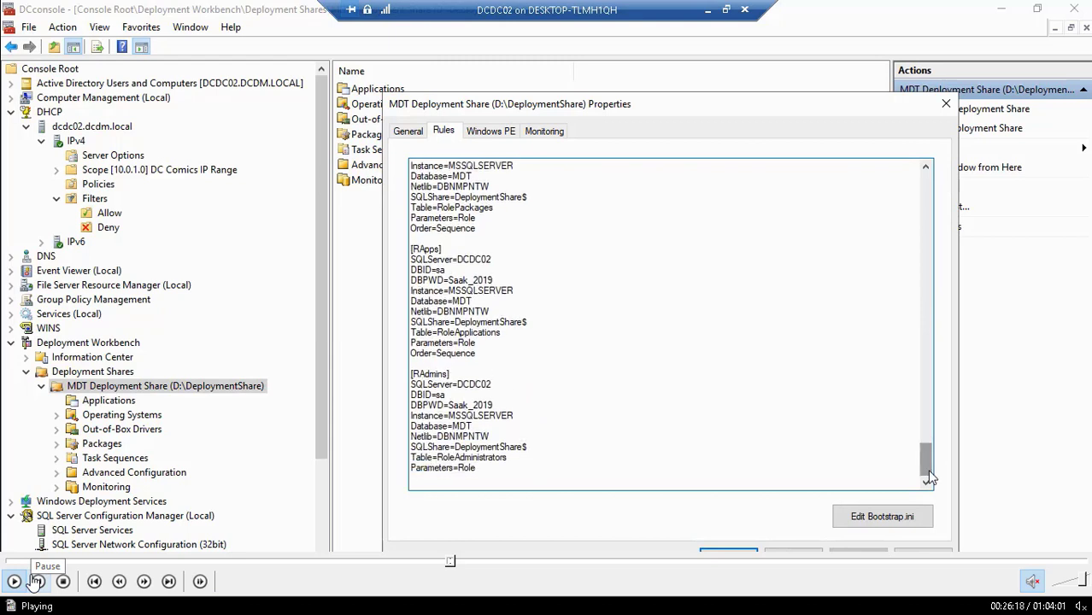
click(708, 550)
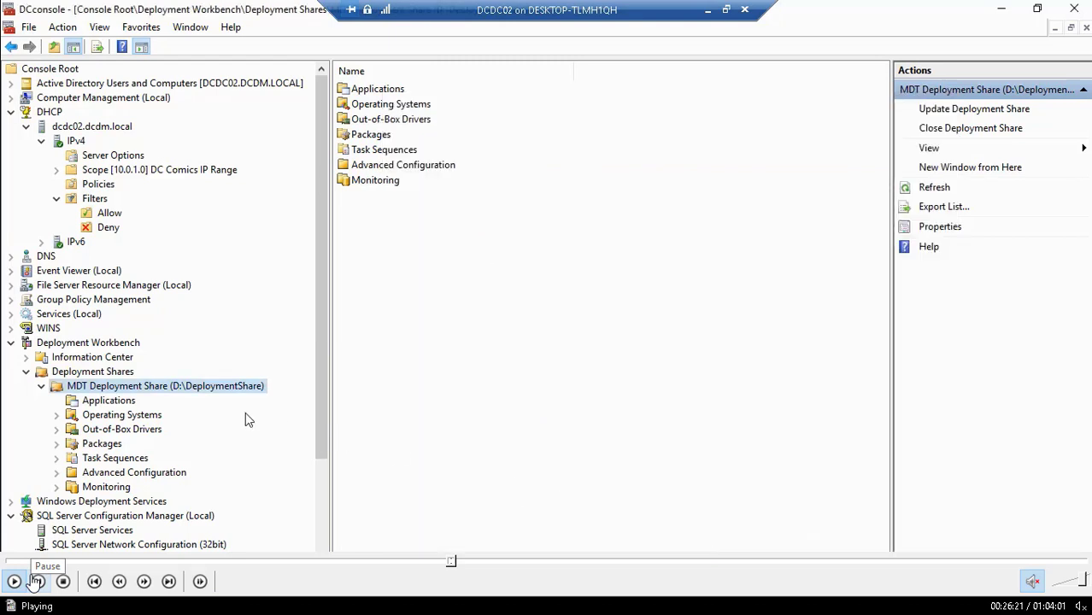
Step: Update the MDT Deployment Share with the wizard's default options, leaving force and compress off
right_click(199, 392)
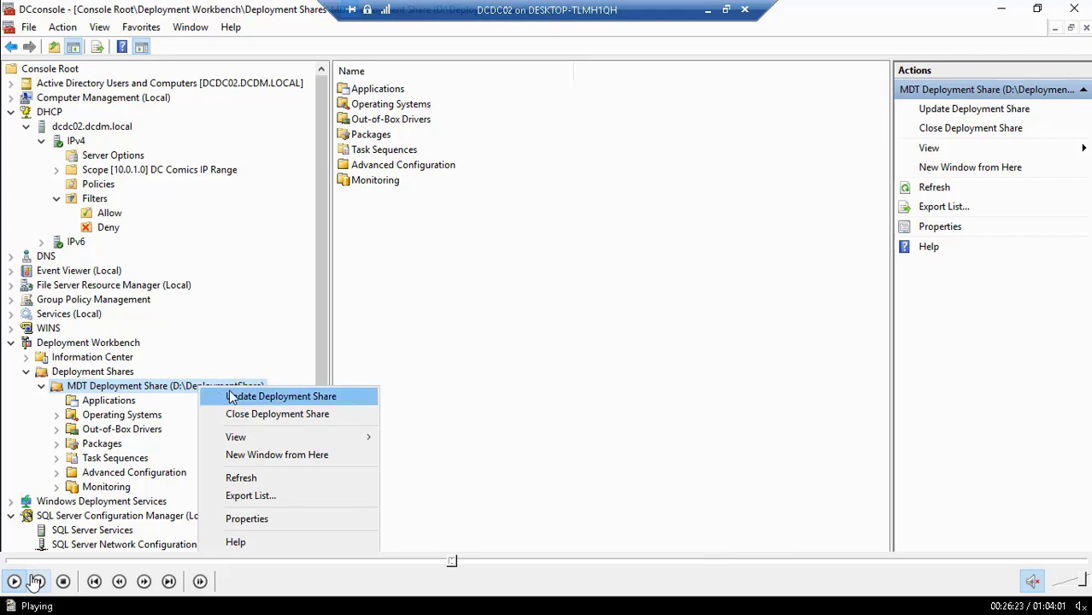
click(233, 395)
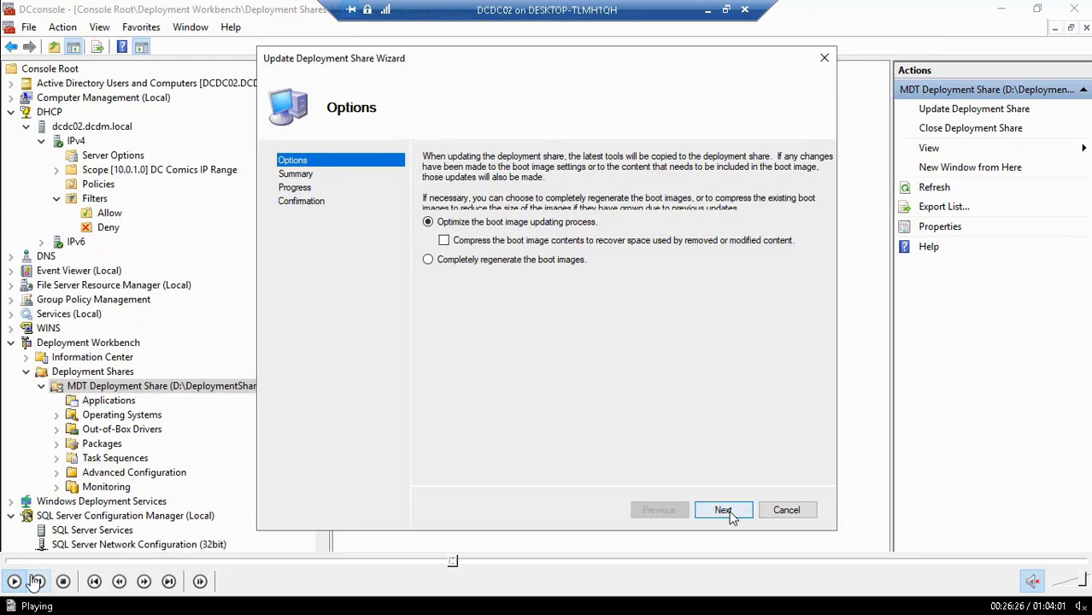
click(729, 515)
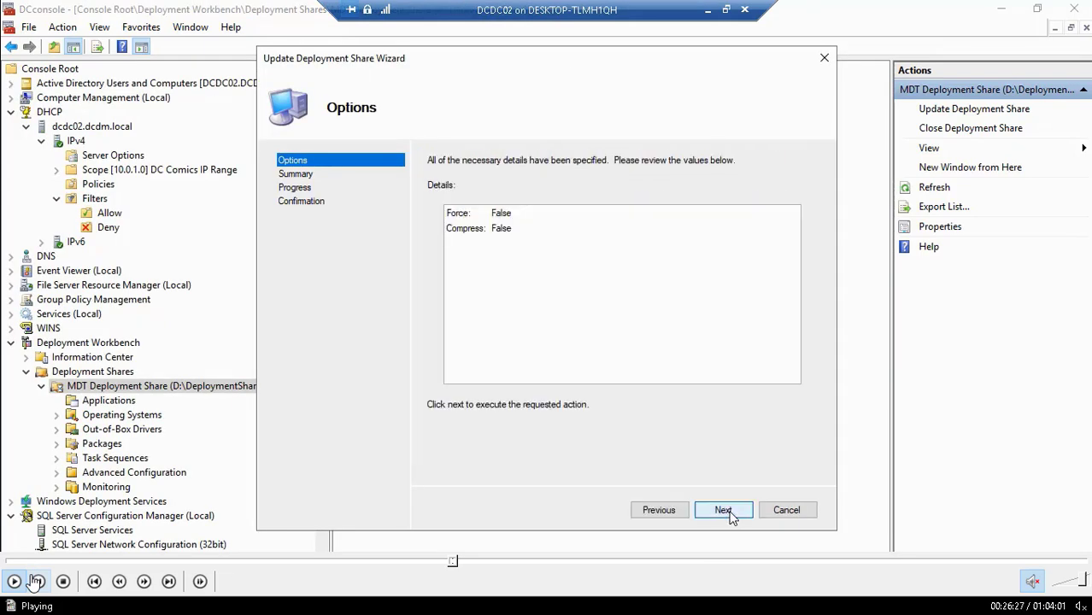
click(725, 513)
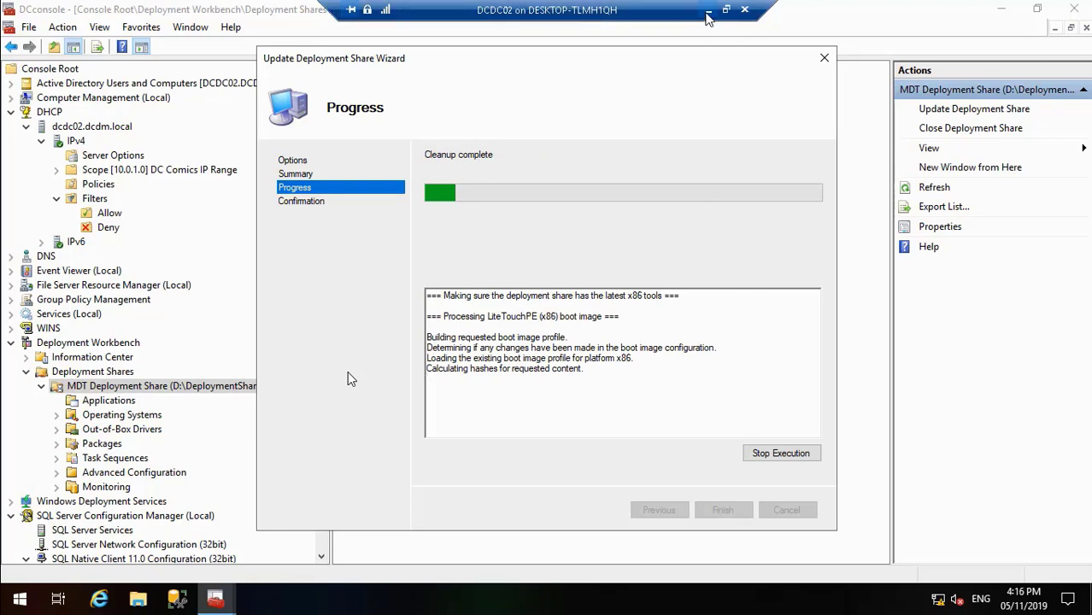
Step: Switch to Firefox on the host and copy the line "List,MacAddress,Description" from the DHCP MAC filter article
click(708, 12)
click(528, 602)
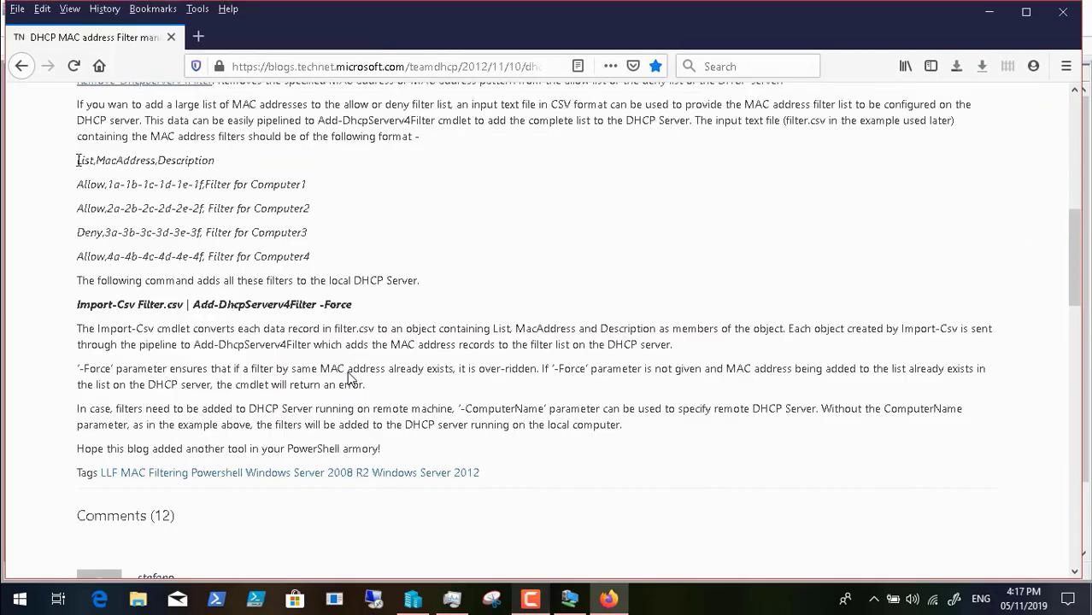
drag(78, 160, 226, 170)
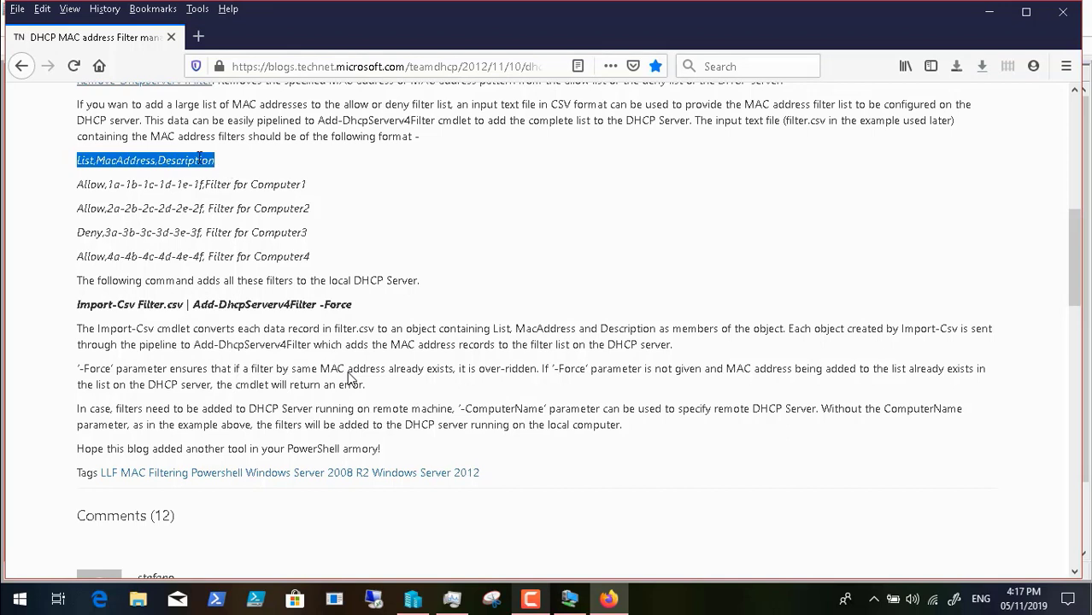
right_click(226, 170)
click(229, 178)
Step: Return to the DCDC02 virtual machine, review the update output to its end and finish the wizard
click(568, 599)
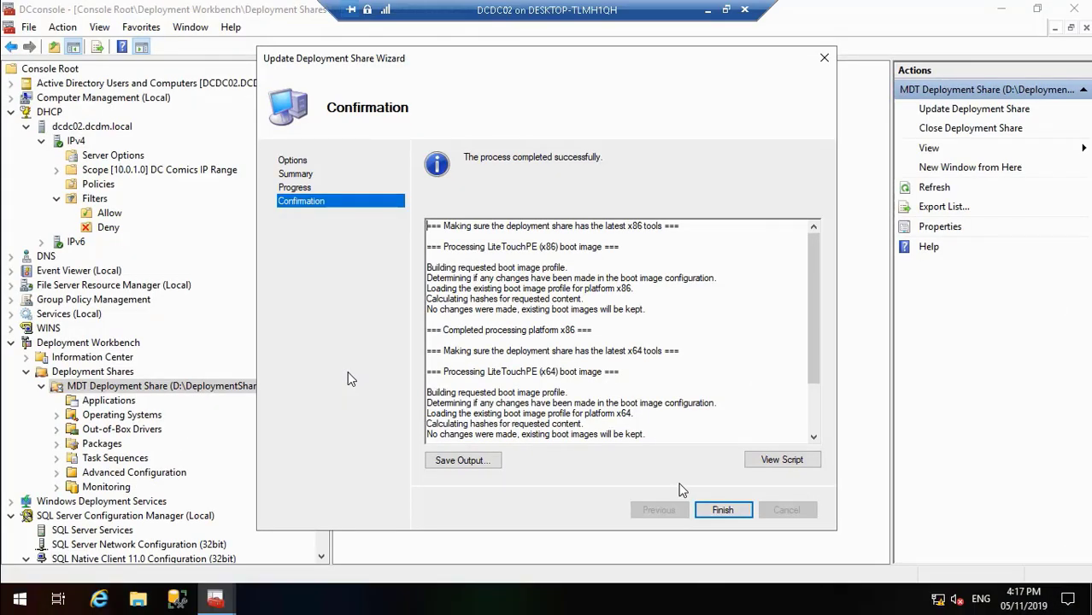
drag(813, 376, 815, 431)
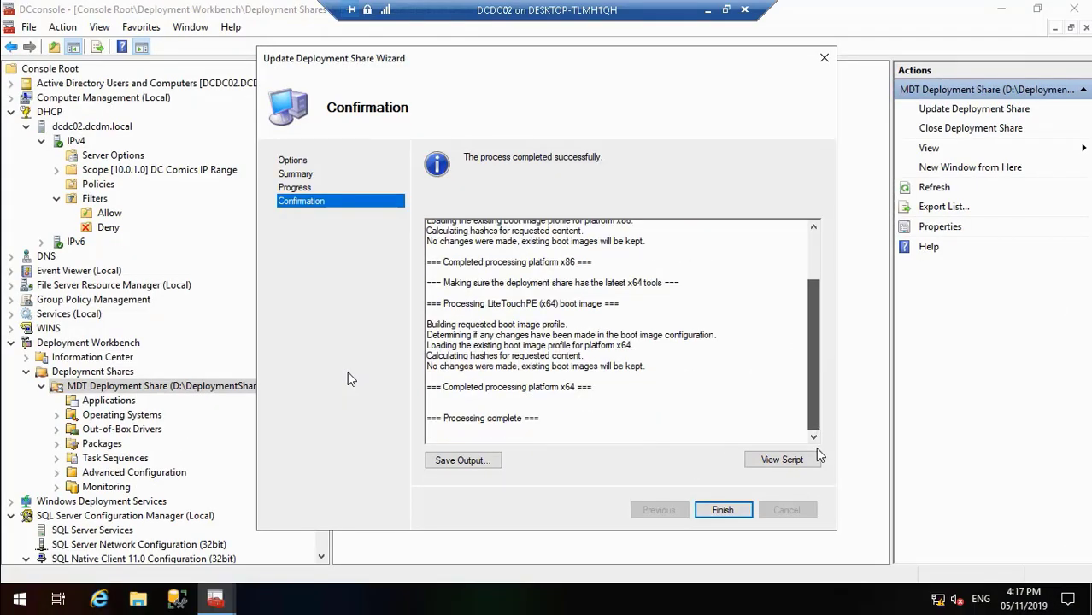
click(723, 510)
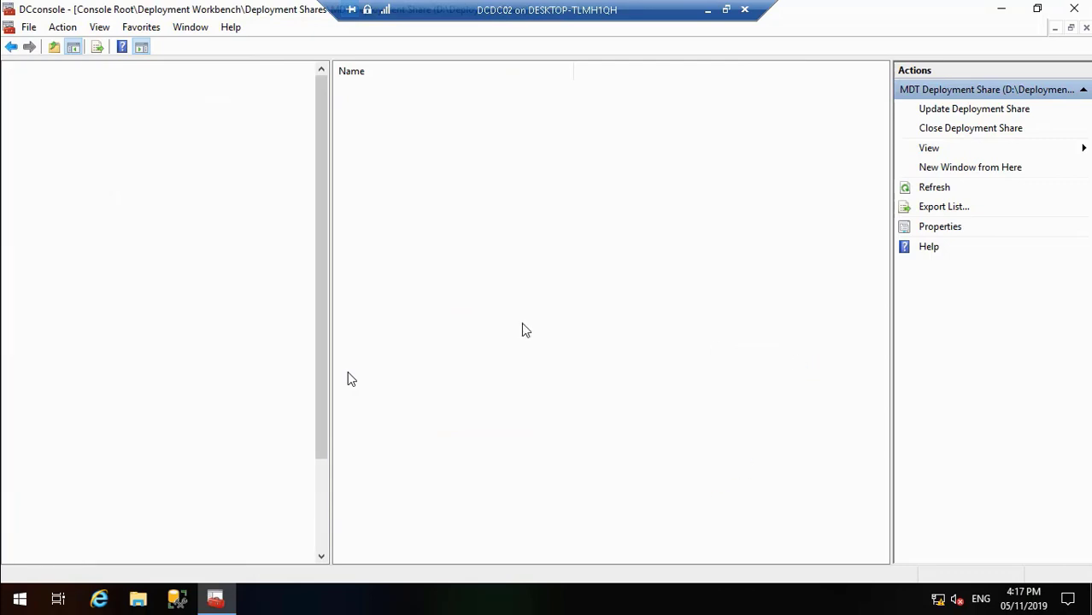
Step: Minimize the console, open the Scripts folder on Local Disk (D:) and bring up the Run dialog
click(1002, 10)
drag(337, 79, 432, 193)
drag(383, 116, 38, 427)
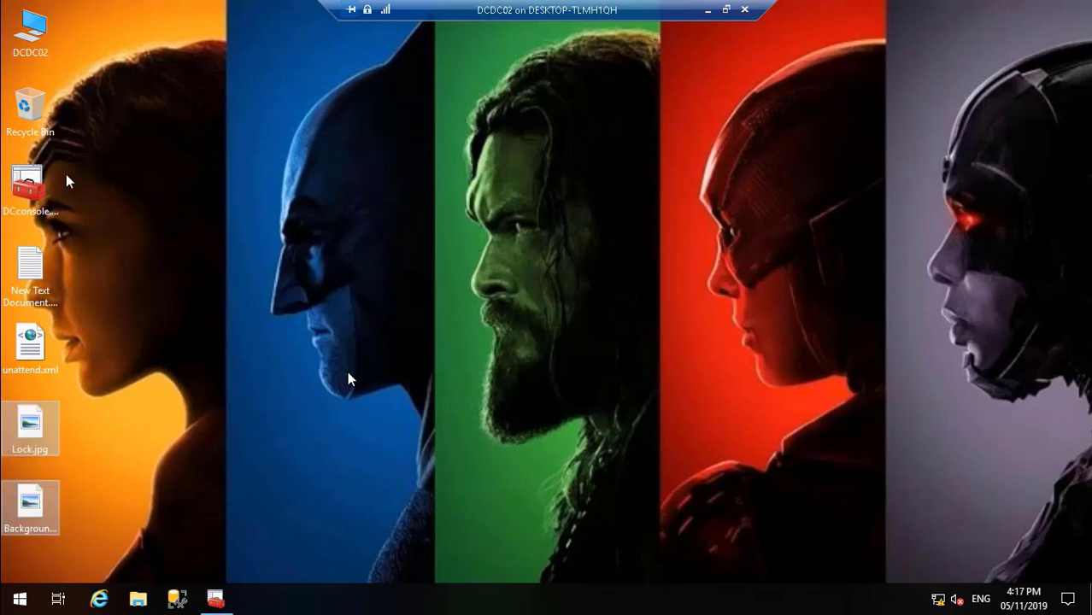
double_click(33, 30)
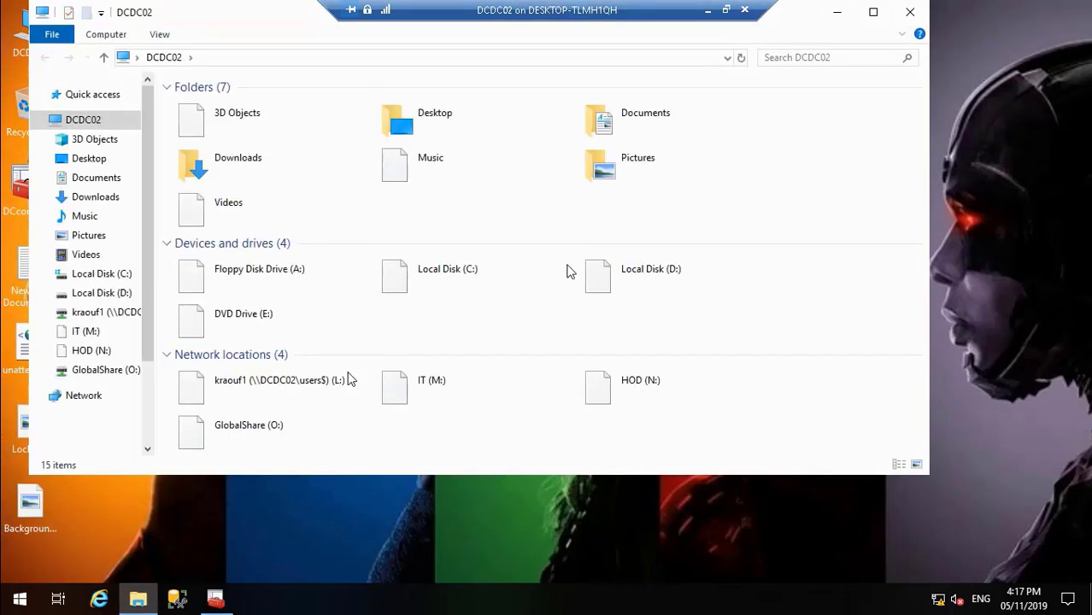
double_click(626, 289)
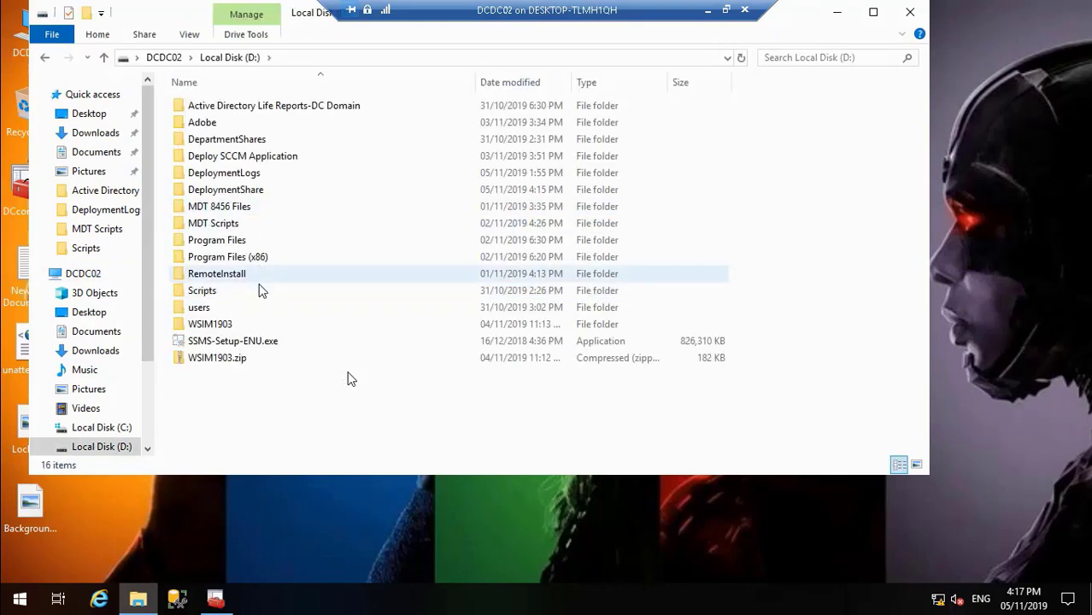
double_click(262, 291)
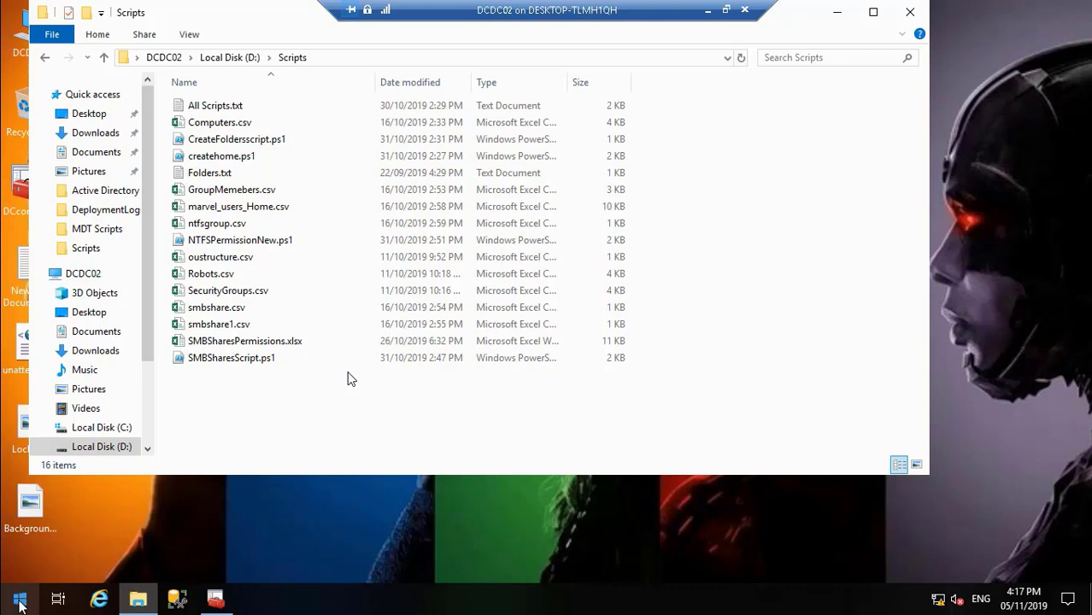
click(20, 601)
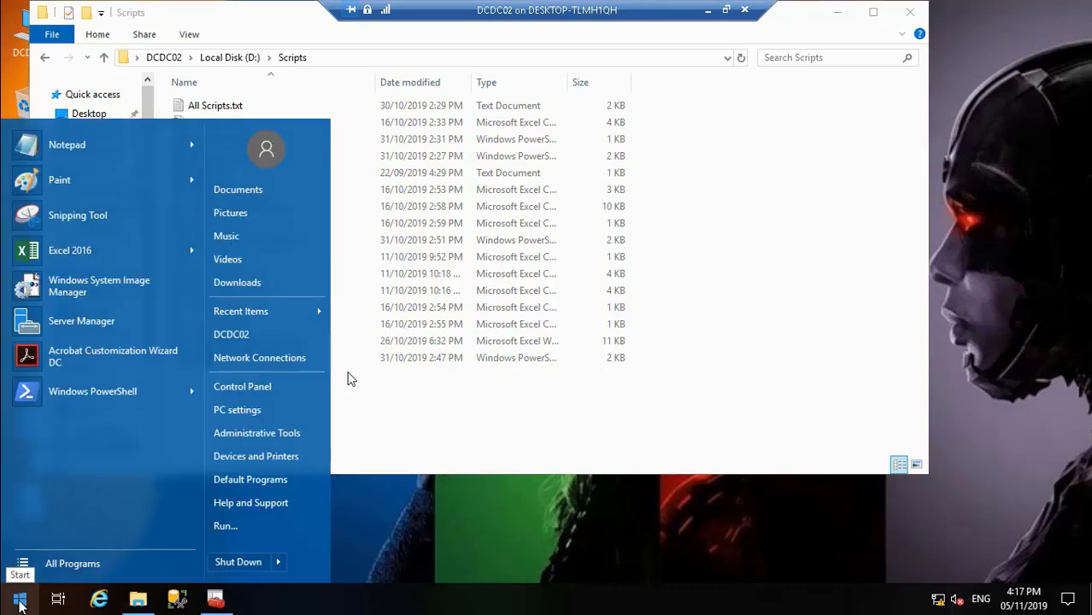
click(226, 527)
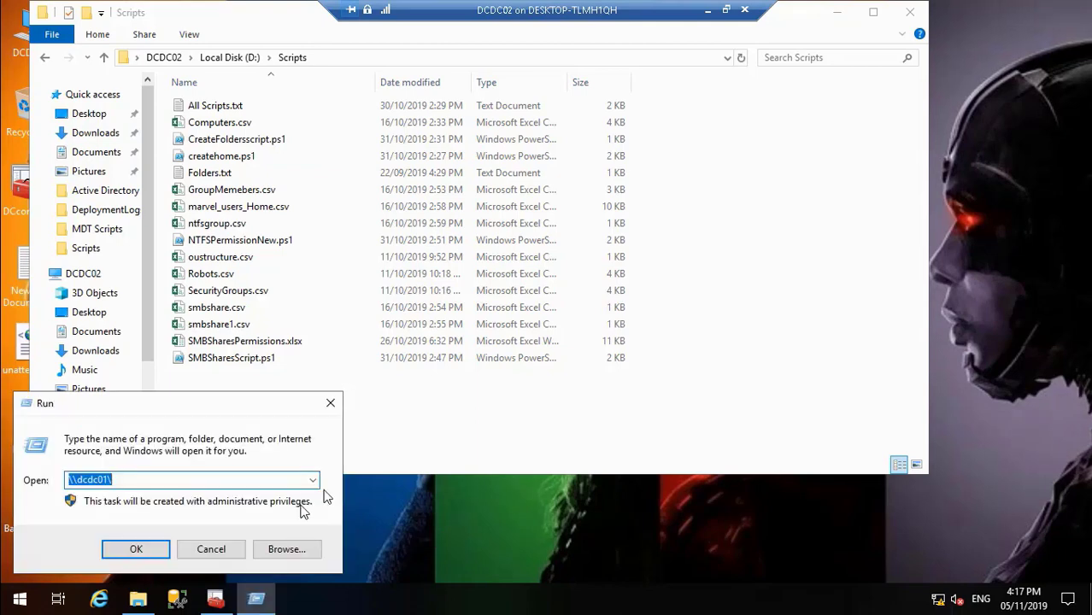
mouse_move(479, 598)
click(479, 564)
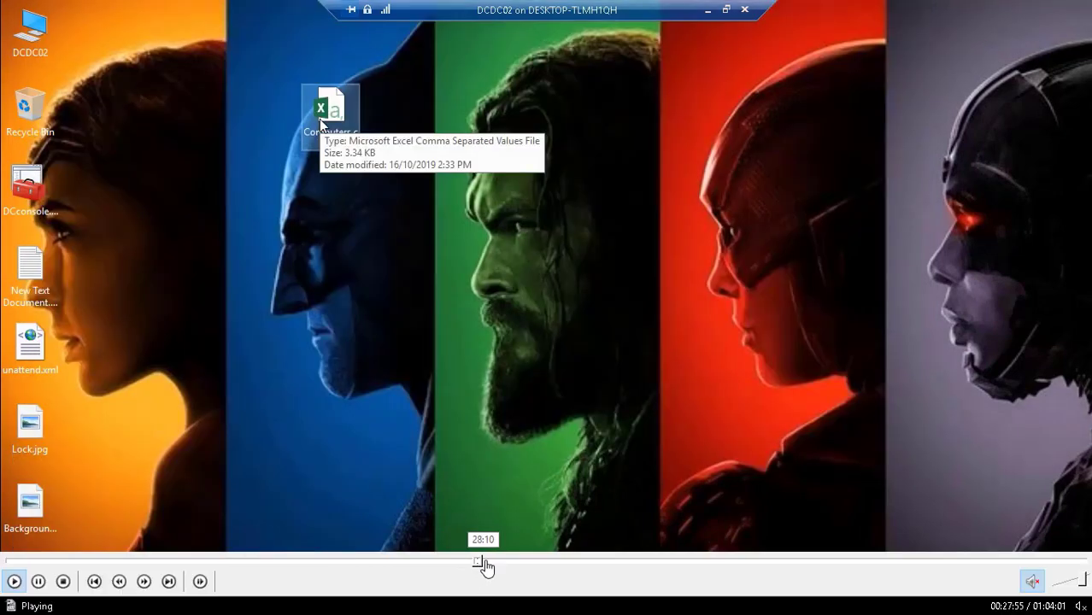
click(494, 564)
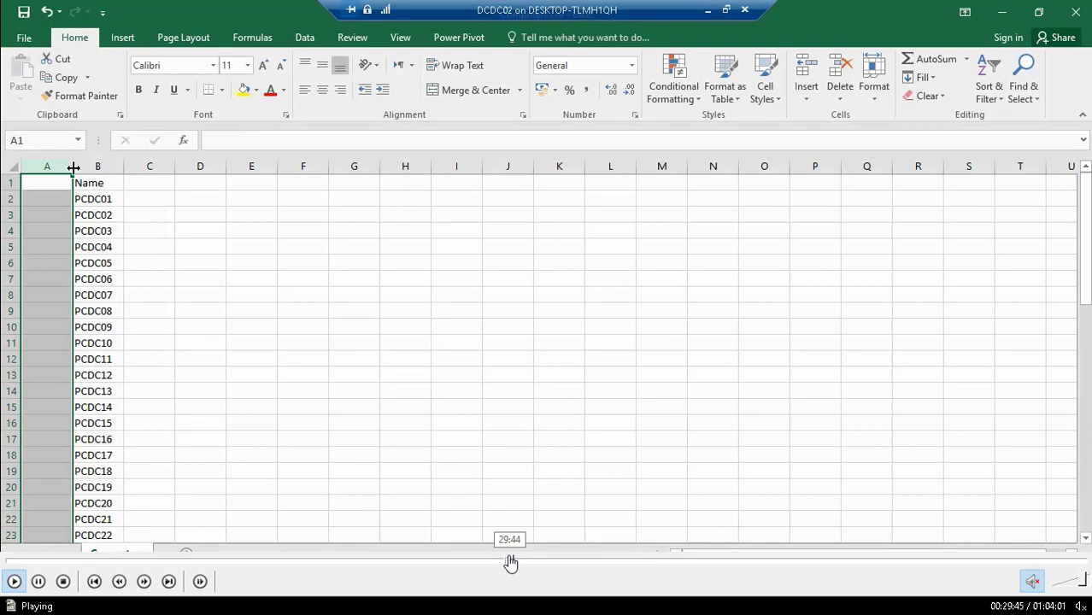
click(512, 564)
click(516, 564)
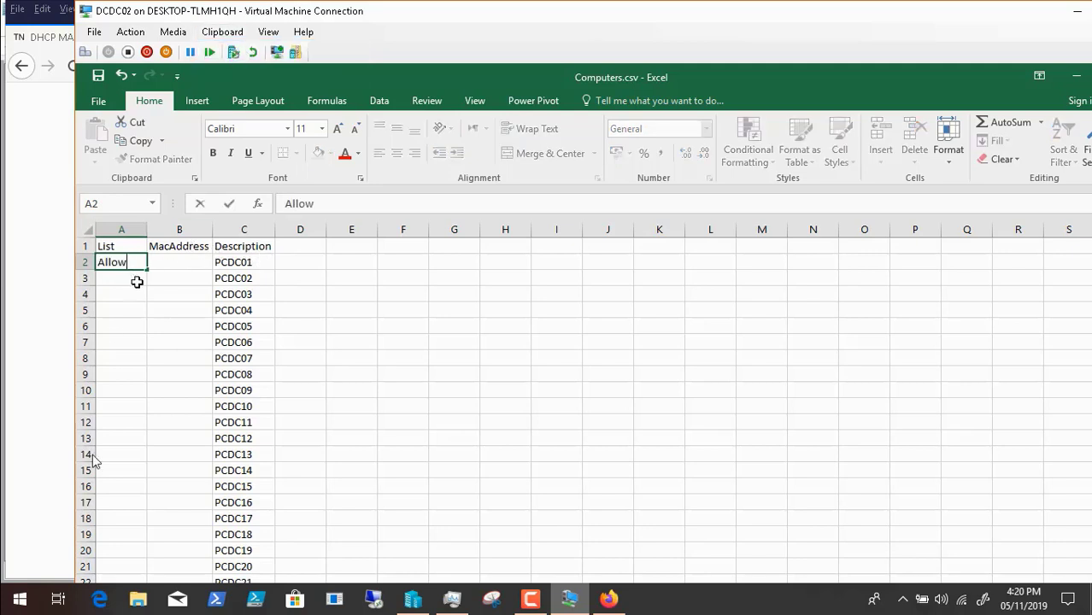
mouse_move(15, 584)
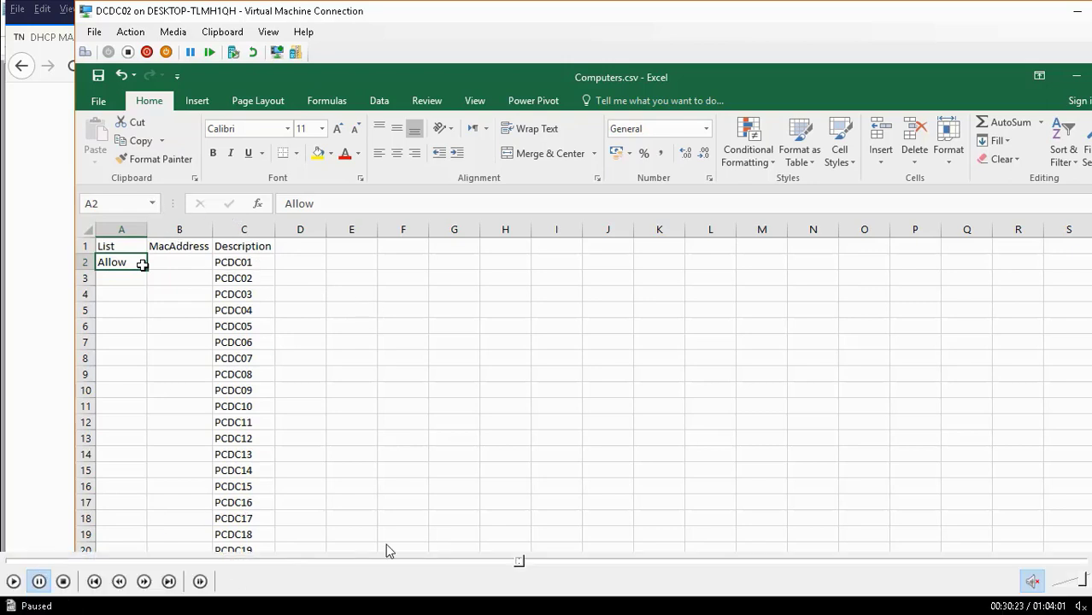
drag(522, 562, 648, 564)
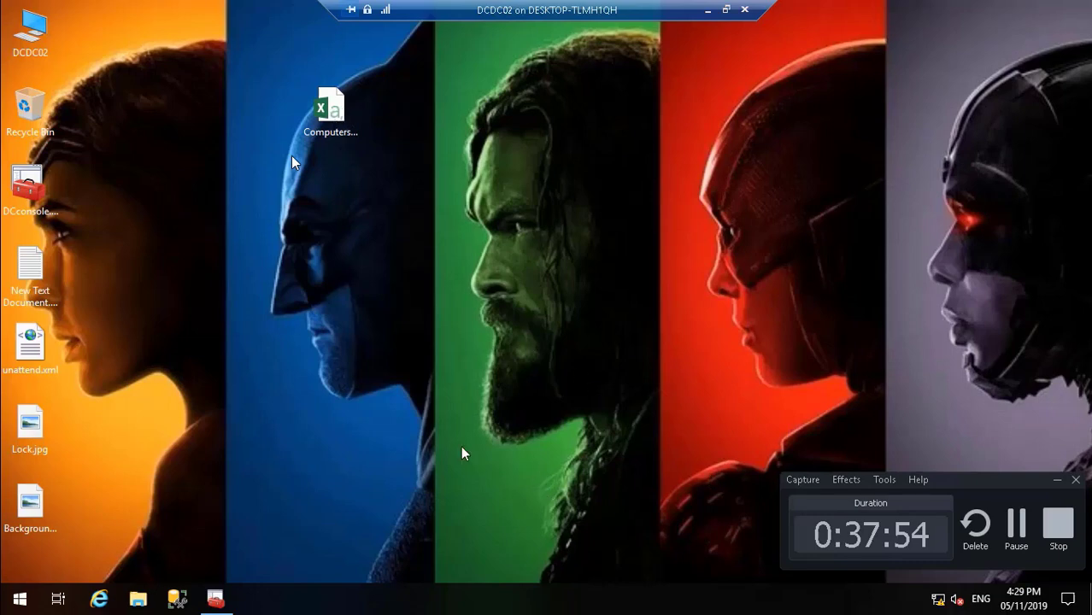
mouse_move(97, 606)
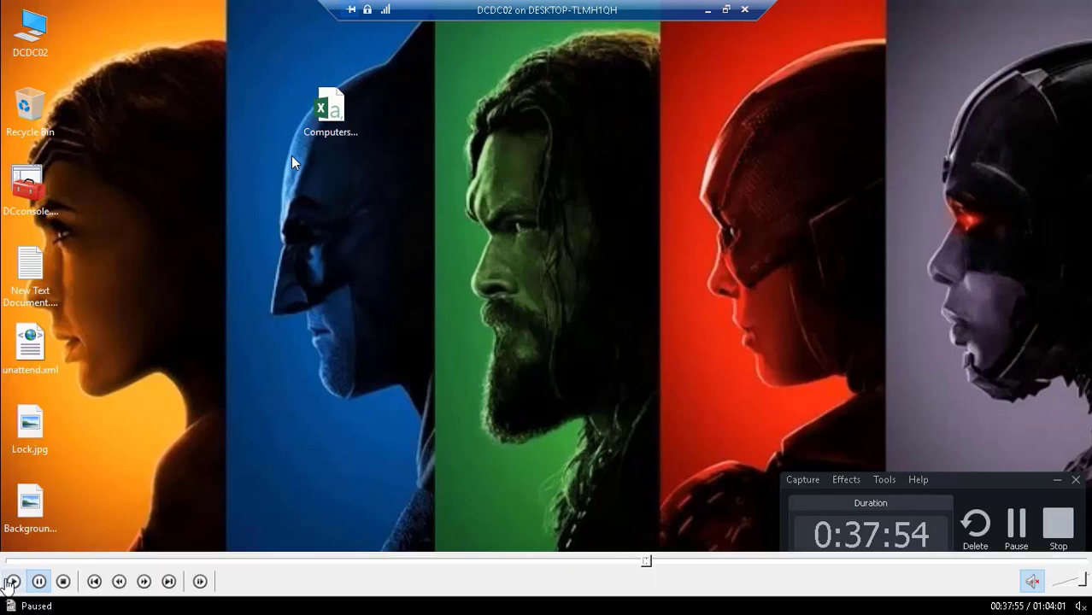
click(13, 582)
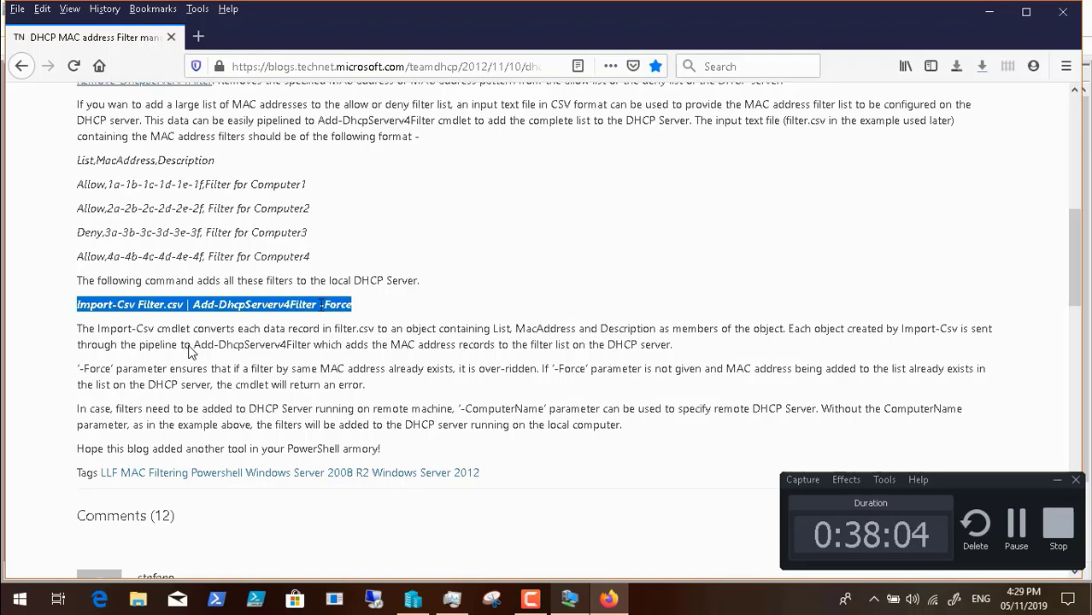
Step: Return to the DCDC02 virtual machine and change the PowerShell location to the C: drive
click(569, 598)
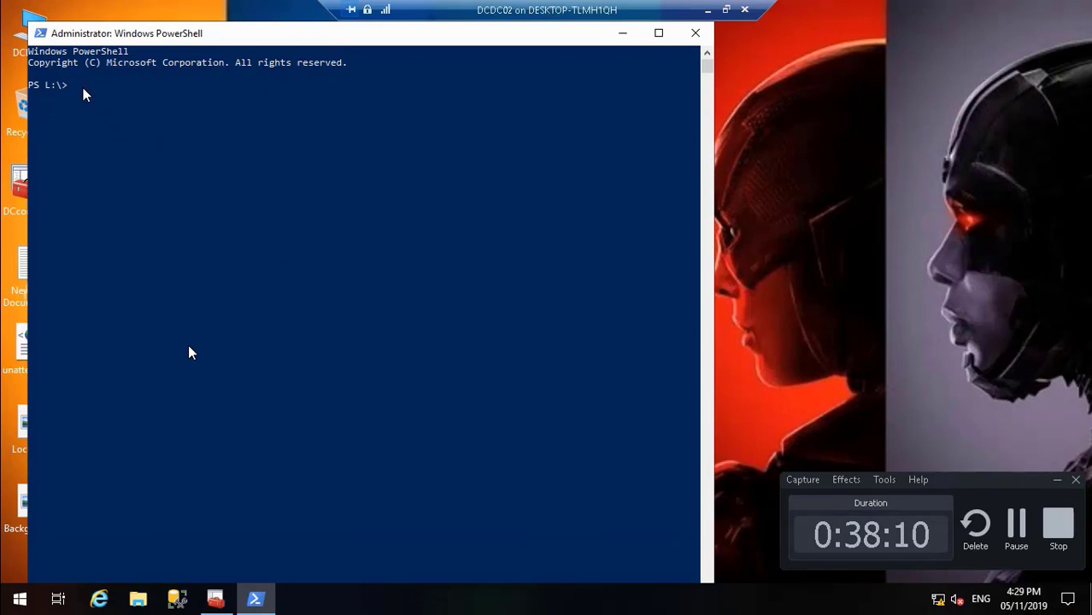
text(cd..)
key(Return)
text(c:)
key(Return)
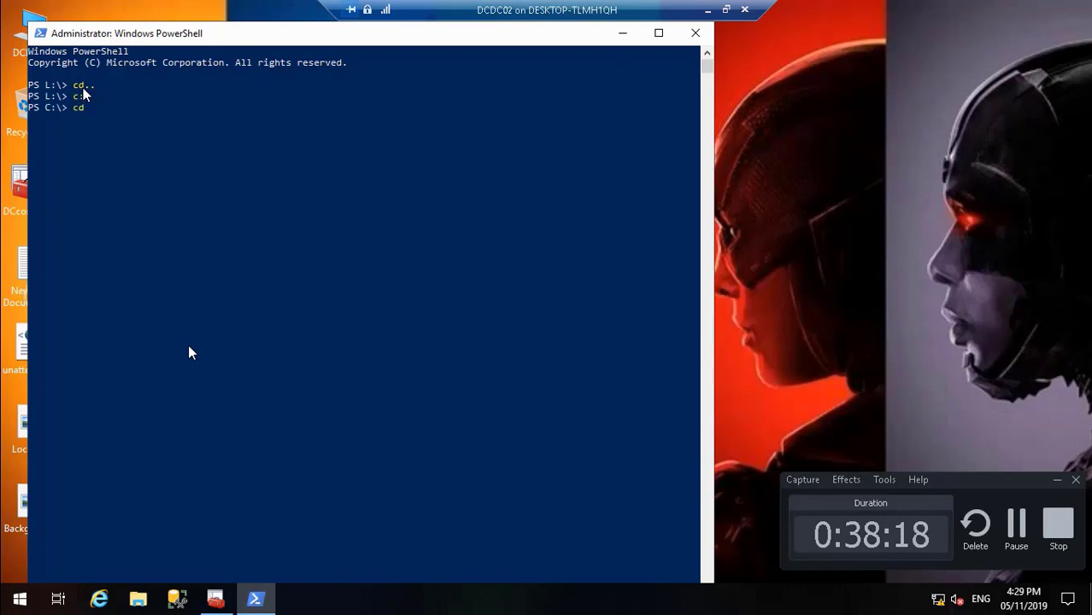
Step: Change the PowerShell location to the users folder on the C: drive
text(kraou)
key(BackSpace)
key(BackSpace)
text(uers)
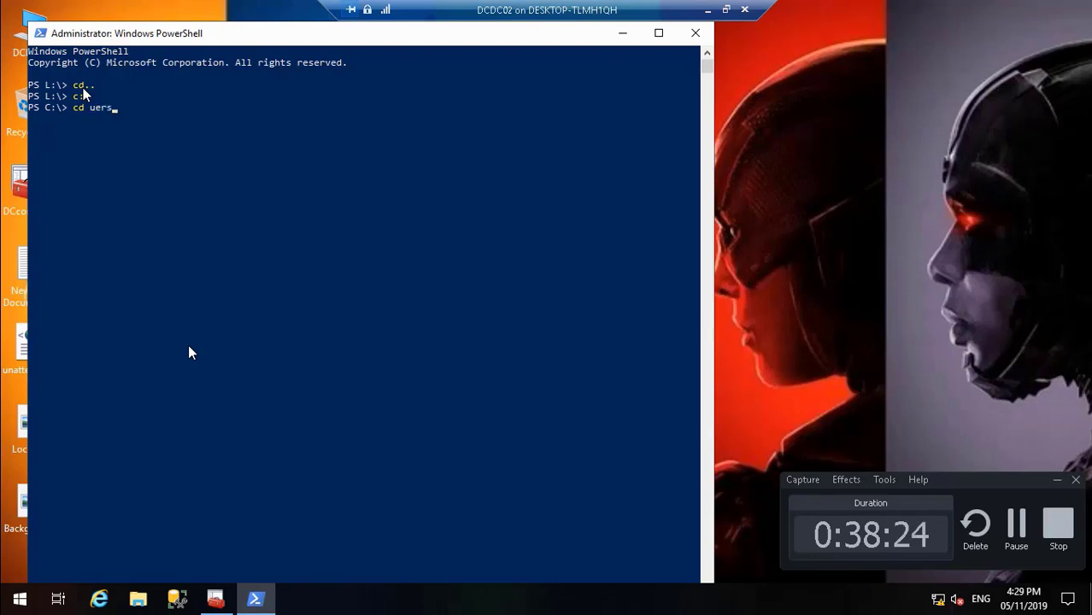
key(Return)
text(cd users)
key(Return)
Step: Change the PowerShell location to the desktop folder inside the signed-in user's profile
text(cd kraouf1)
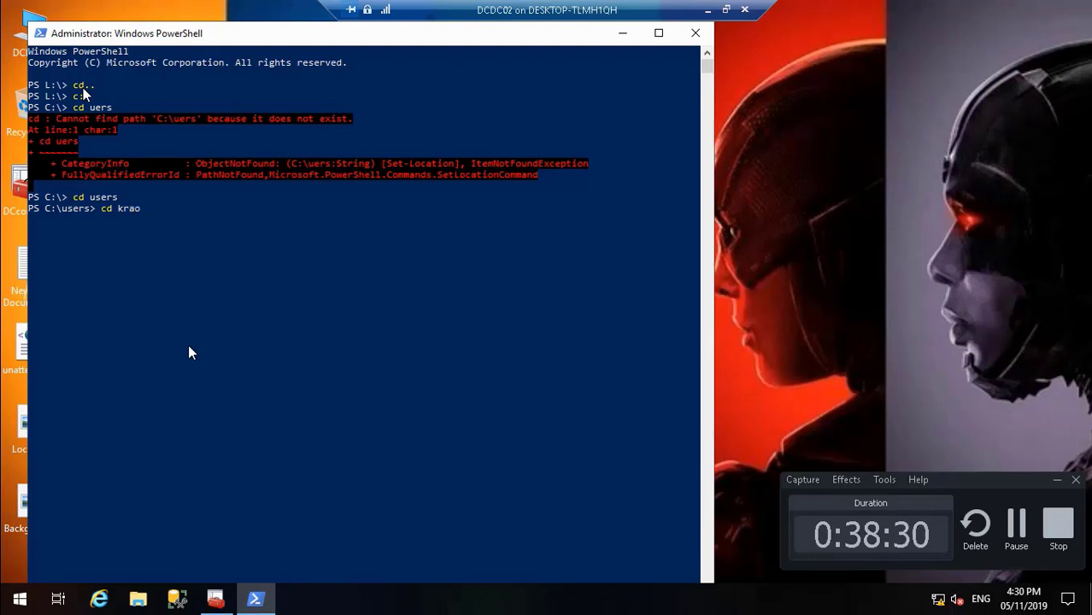
key(Return)
text(cd desktop)
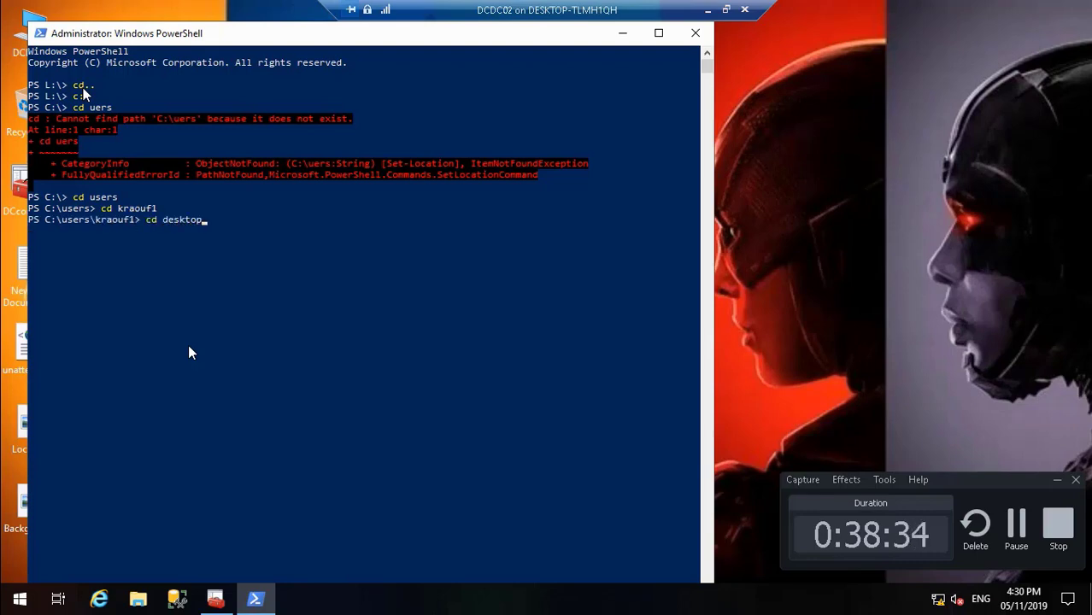
key(Return)
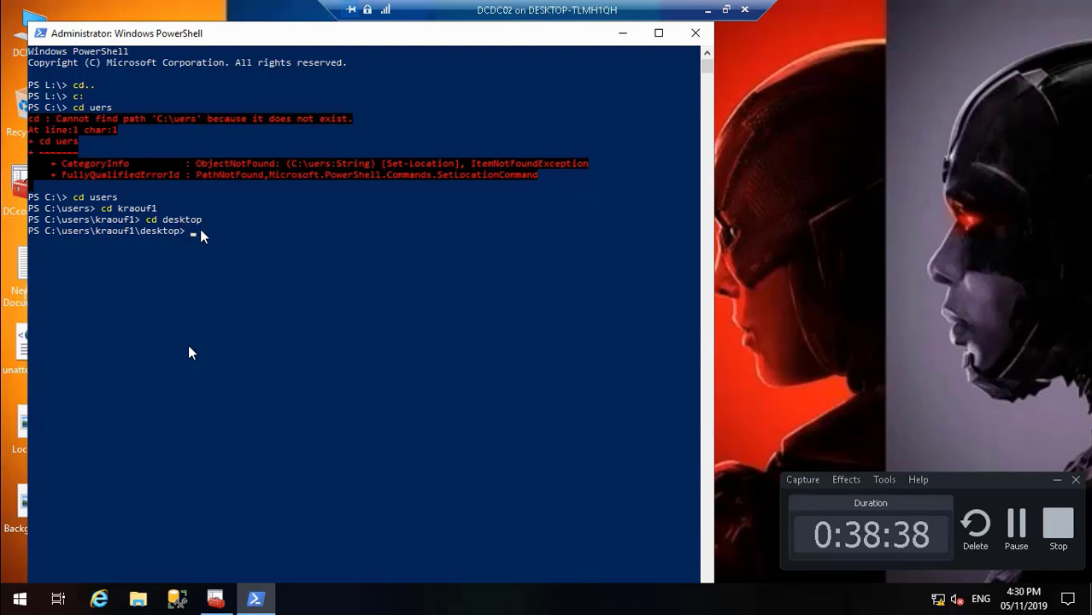
Step: Leave full screen and insert the copied command "Import-Csv Filter.csv | Add-DhcpServerv4Filter -Force" at the PowerShell prompt
click(727, 9)
click(221, 33)
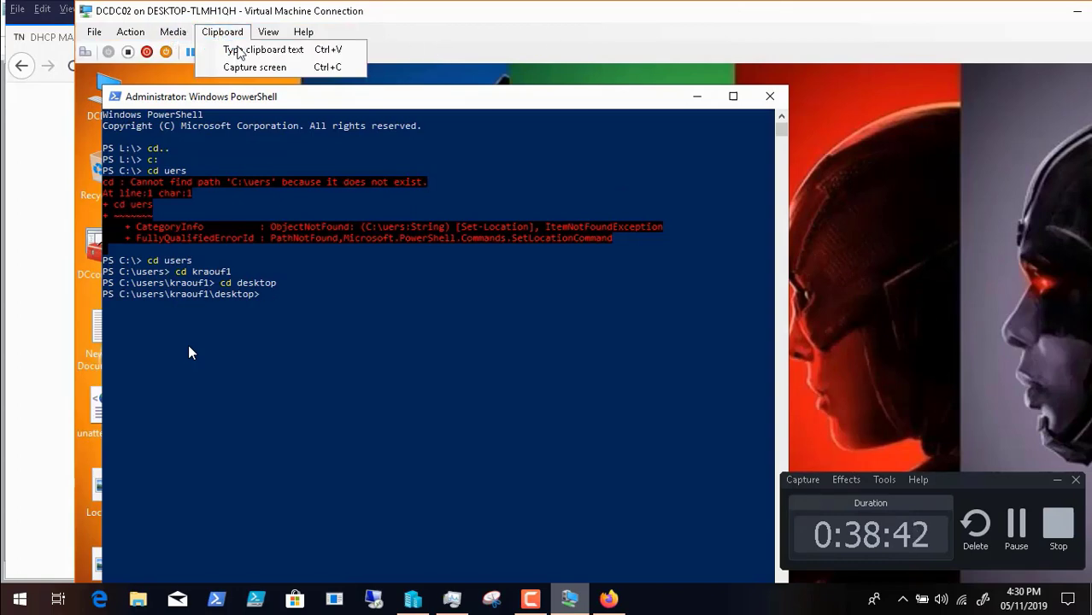
click(247, 46)
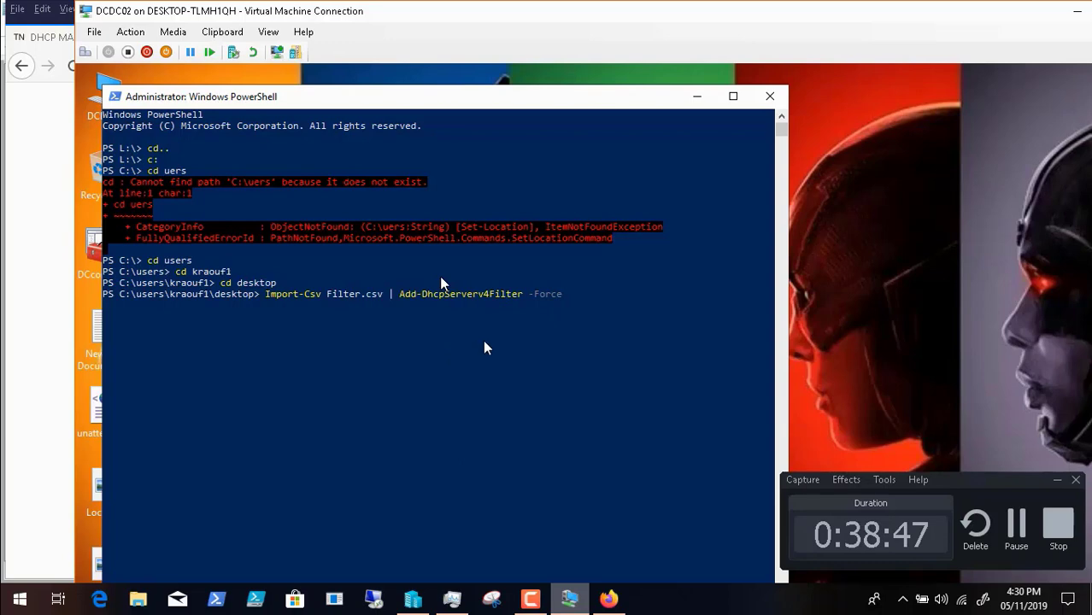
mouse_move(79, 595)
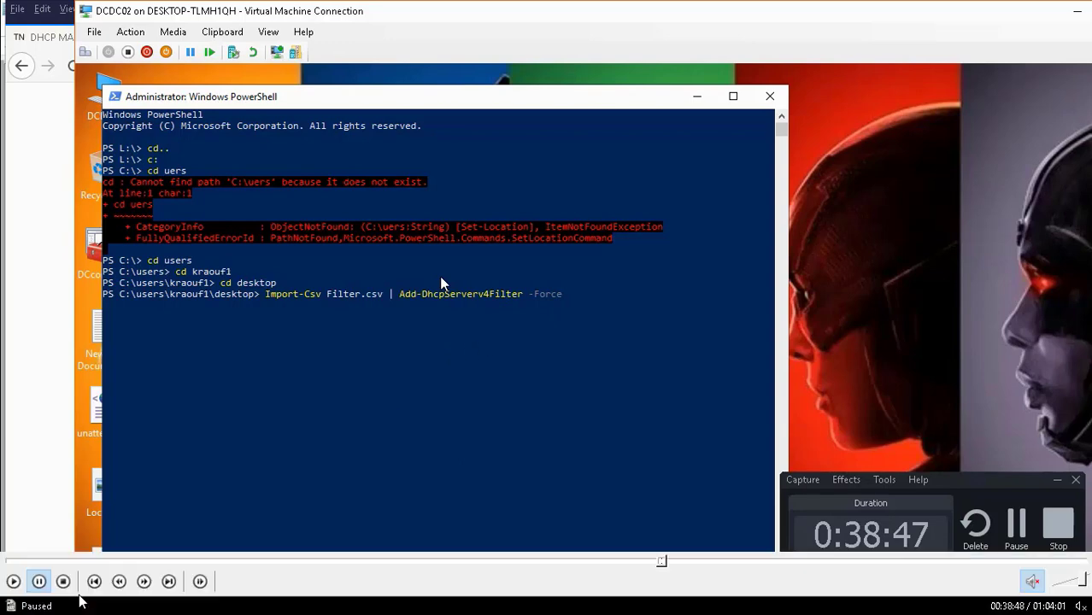
click(12, 581)
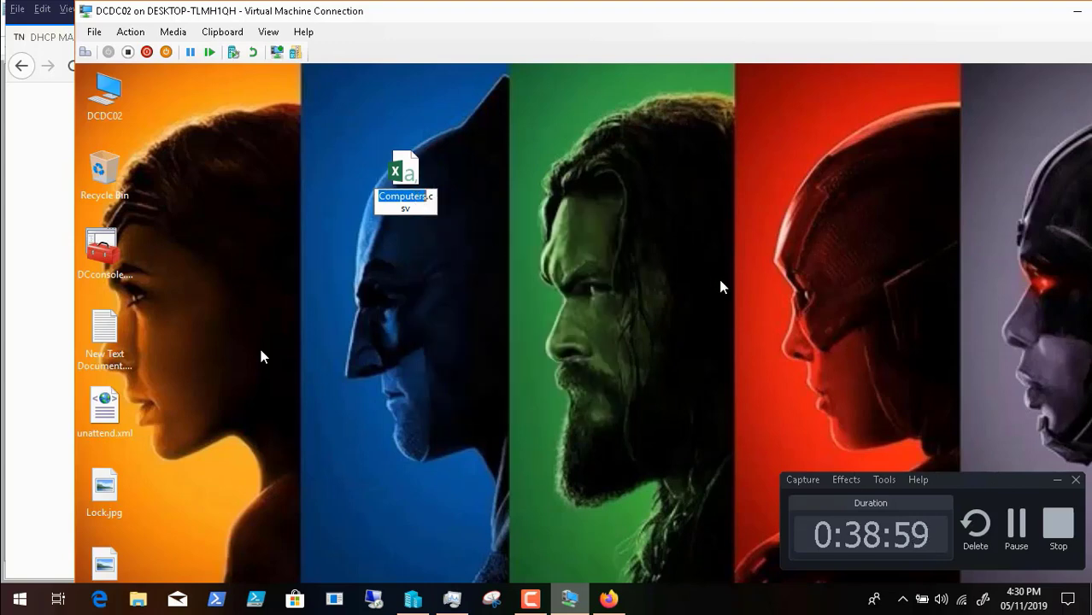
Step: Return the virtual machine to full screen and bring its PowerShell window back to the front
click(267, 32)
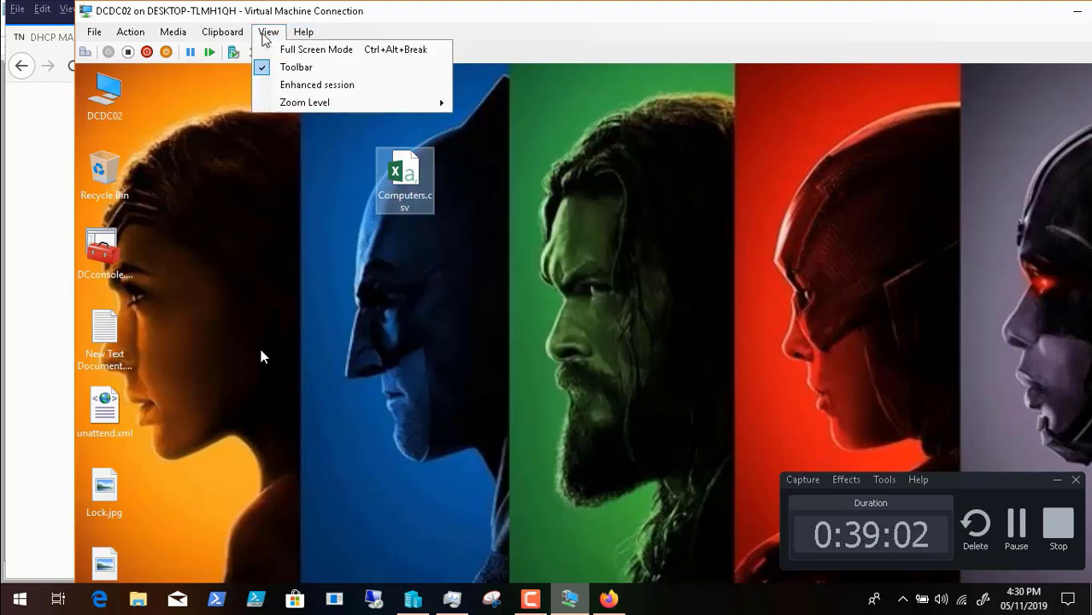
click(297, 52)
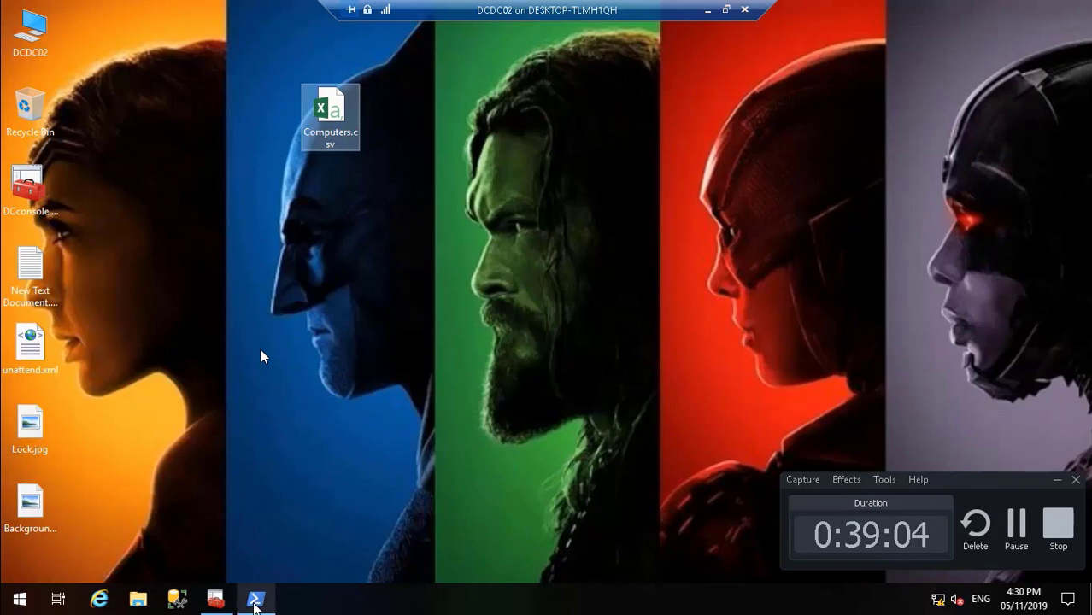
click(256, 599)
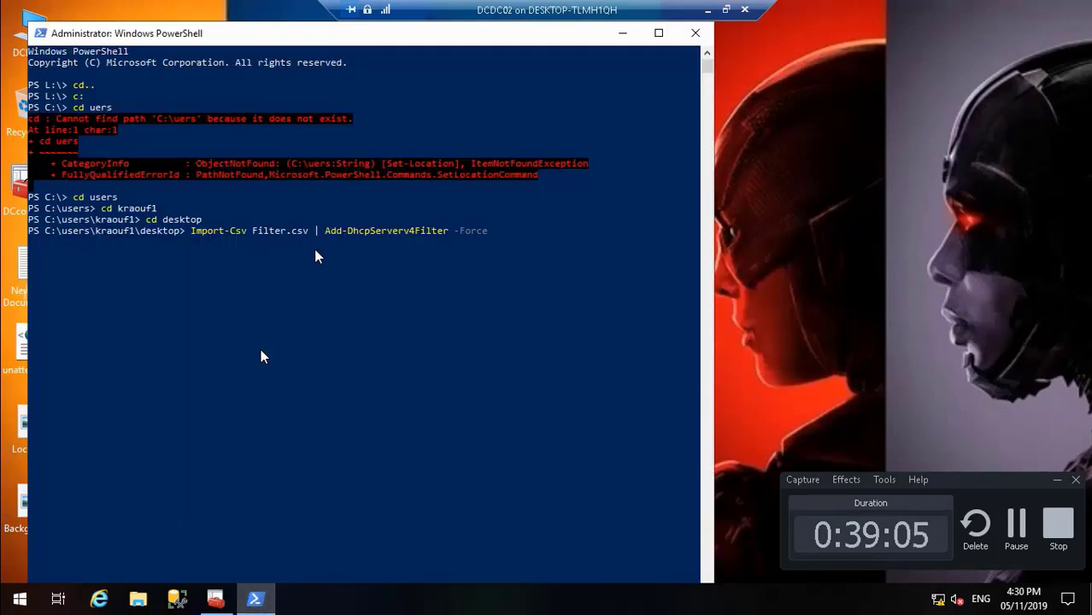
Step: Replace Filter.csv with Computers.csv in the import command and run "Import-Csv Computers.csv | Add-DhcpServerv4Filter -Force"
key(BackSpace)
key(BackSpace)
key(BackSpace)
key(BackSpace)
key(BackSpace)
key(BackSpace)
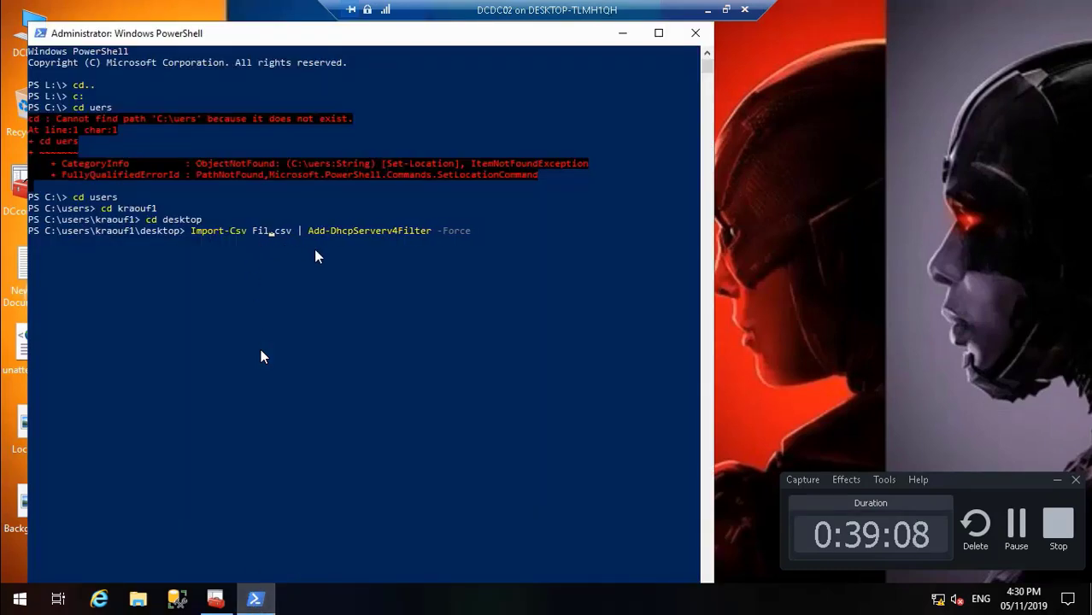
text(Computers)
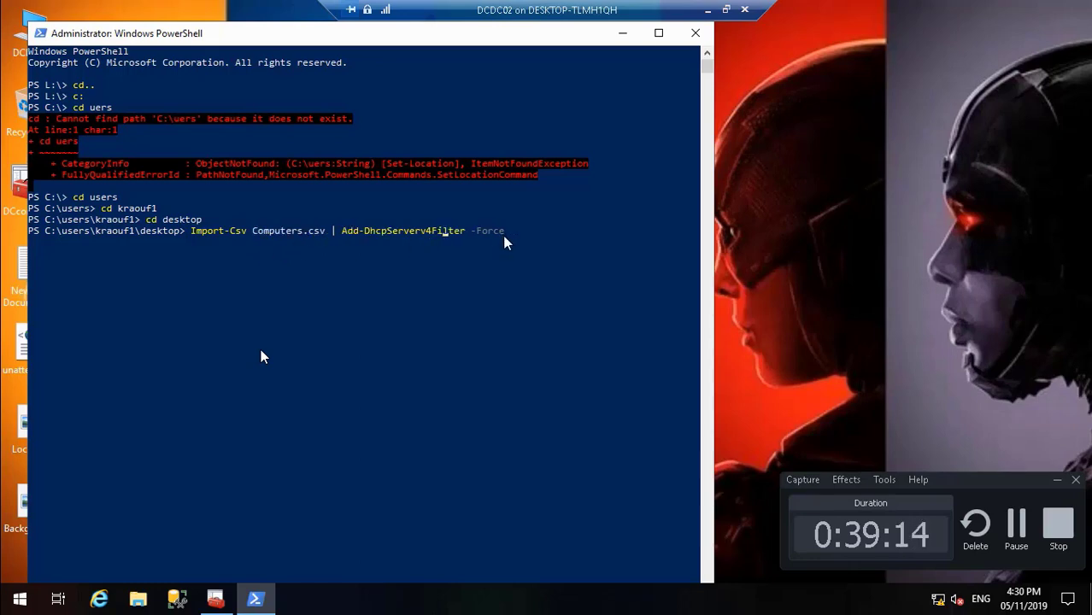
key(Right)
key(Right)
key(Right)
key(Right)
key(Right)
key(Right)
key(Right)
key(Right)
key(Right)
key(Return)
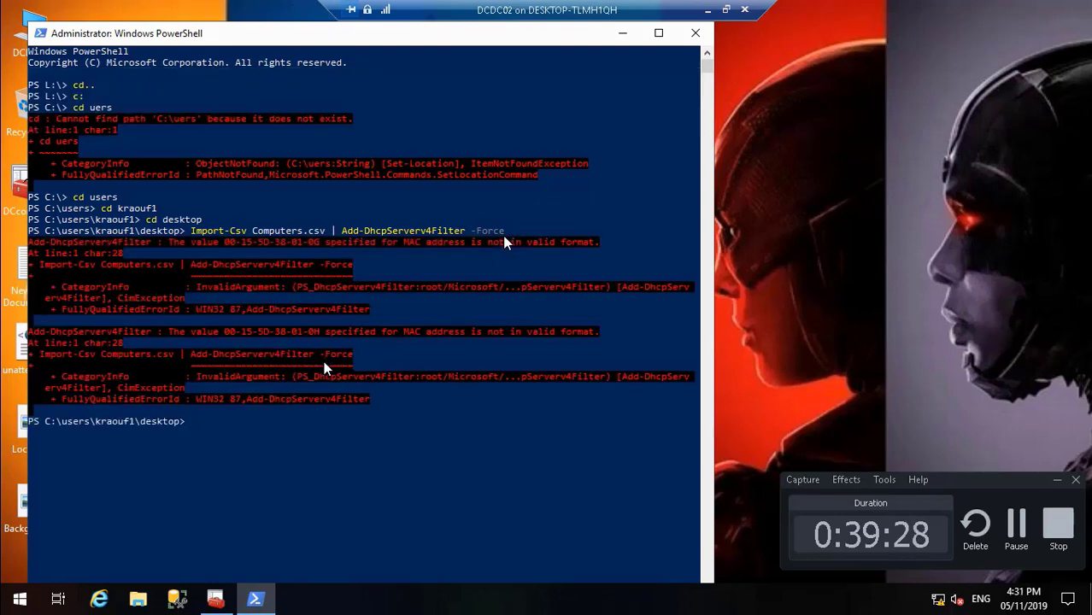
mouse_move(19, 603)
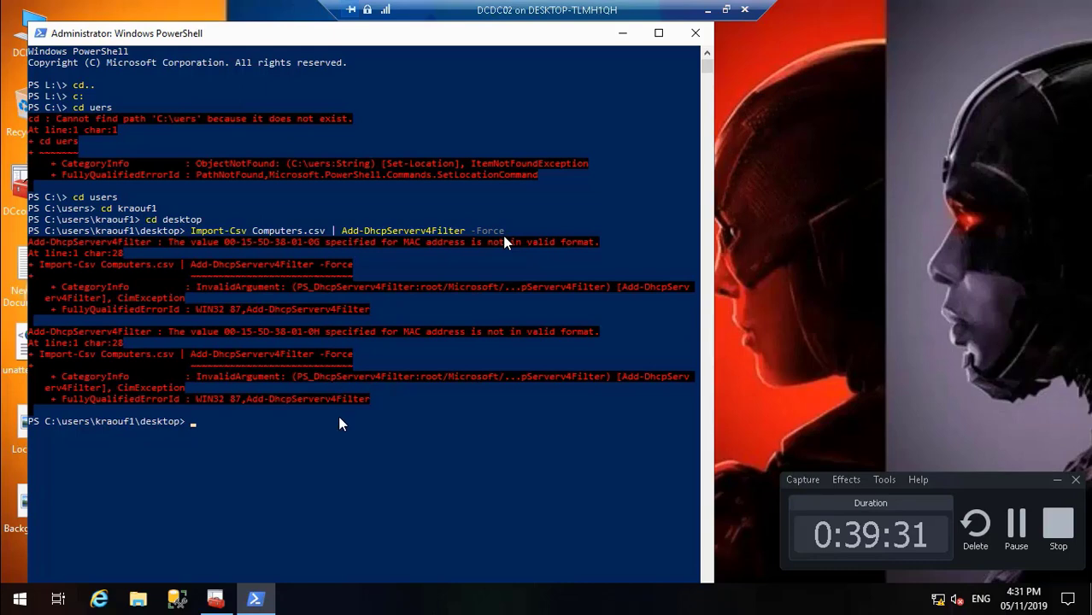
click(15, 582)
click(708, 10)
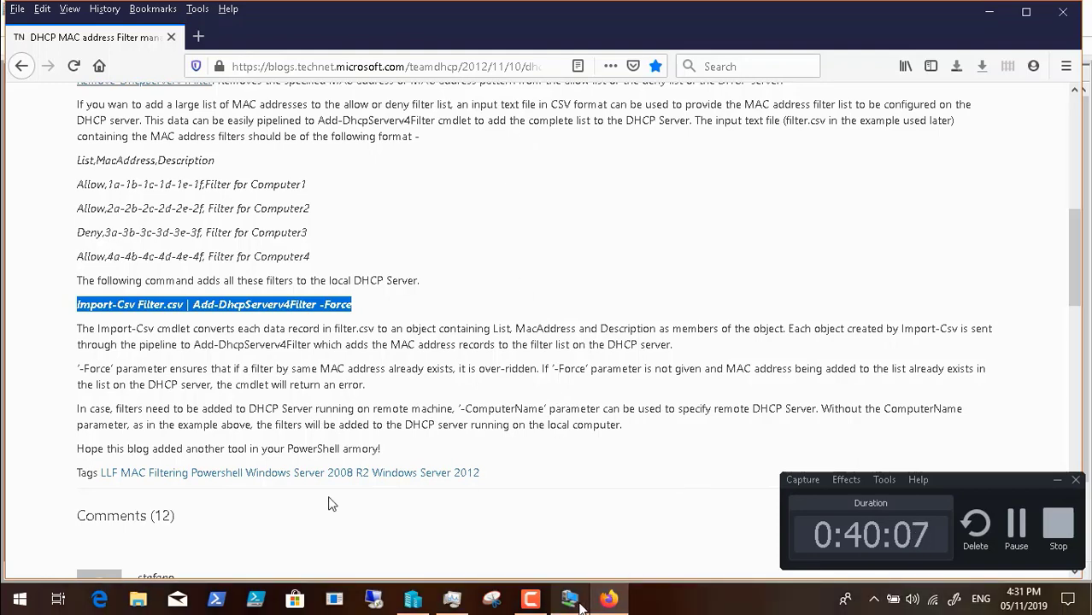
click(581, 607)
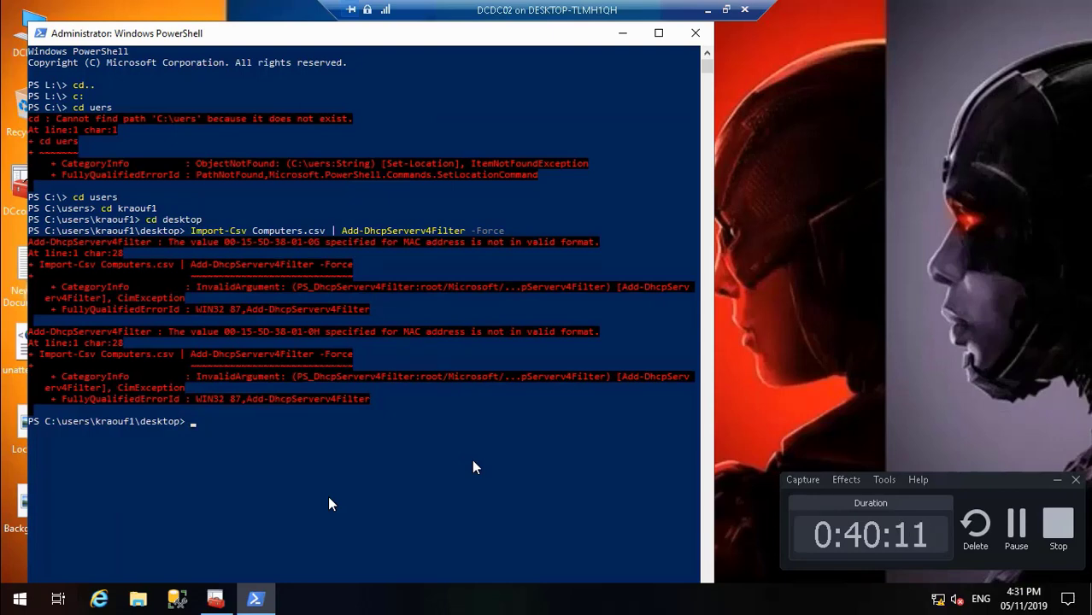
mouse_move(340, 567)
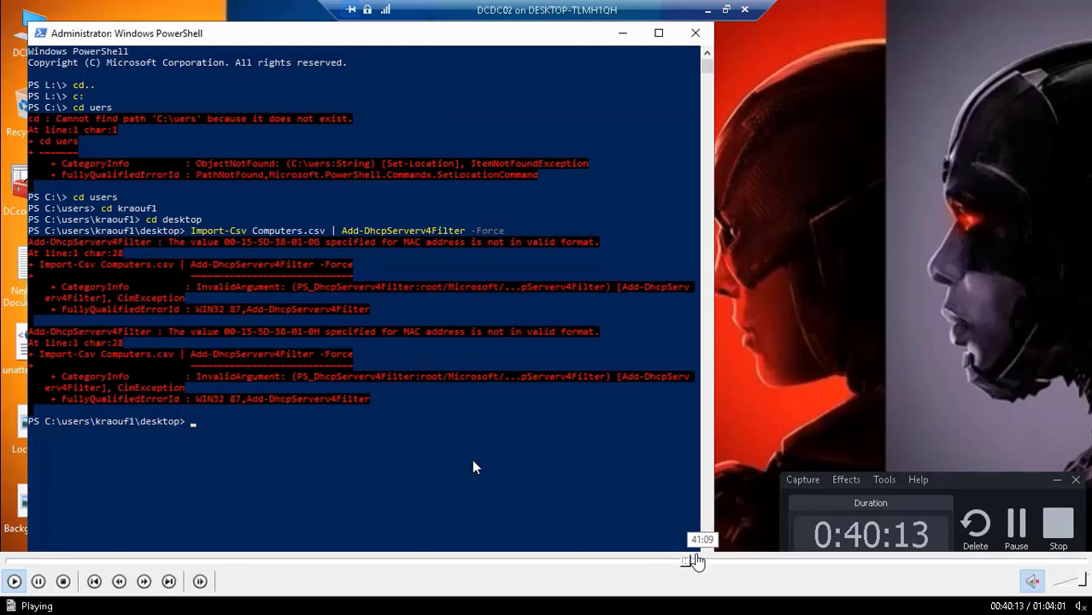
click(692, 561)
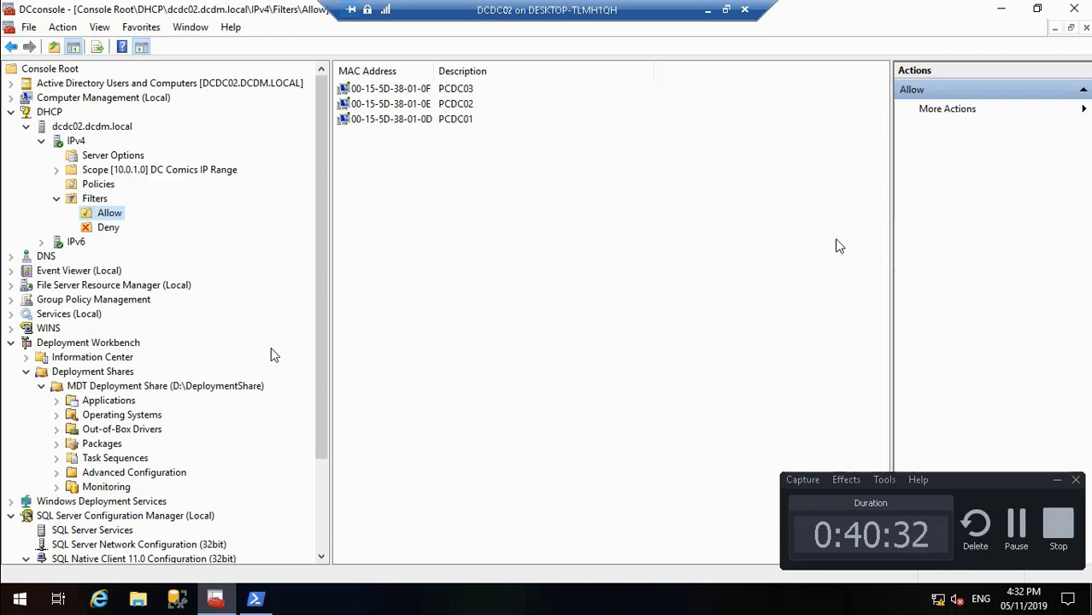
mouse_move(108, 564)
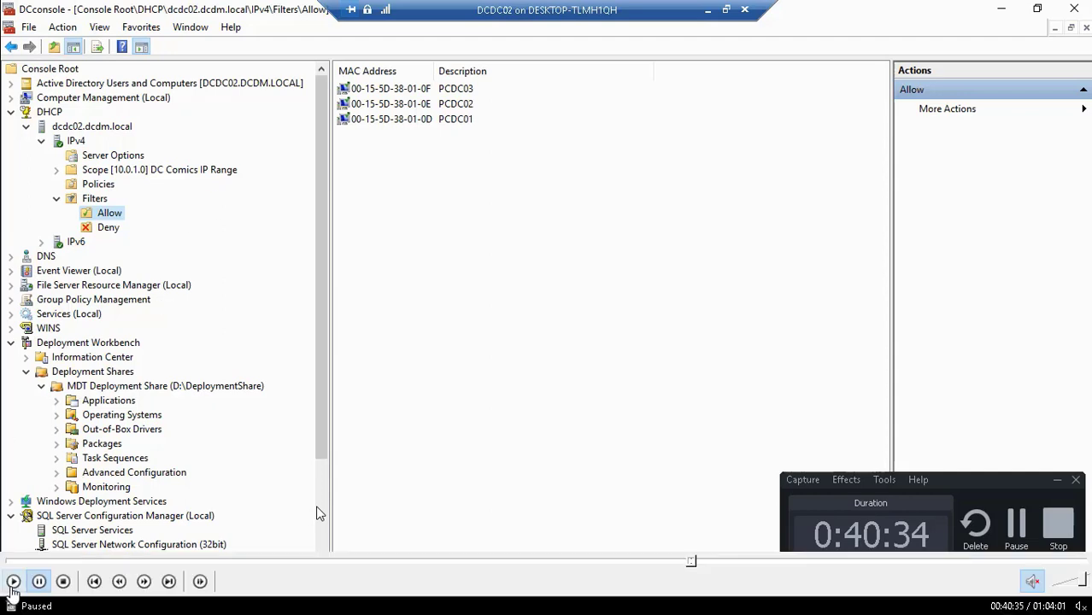
click(13, 582)
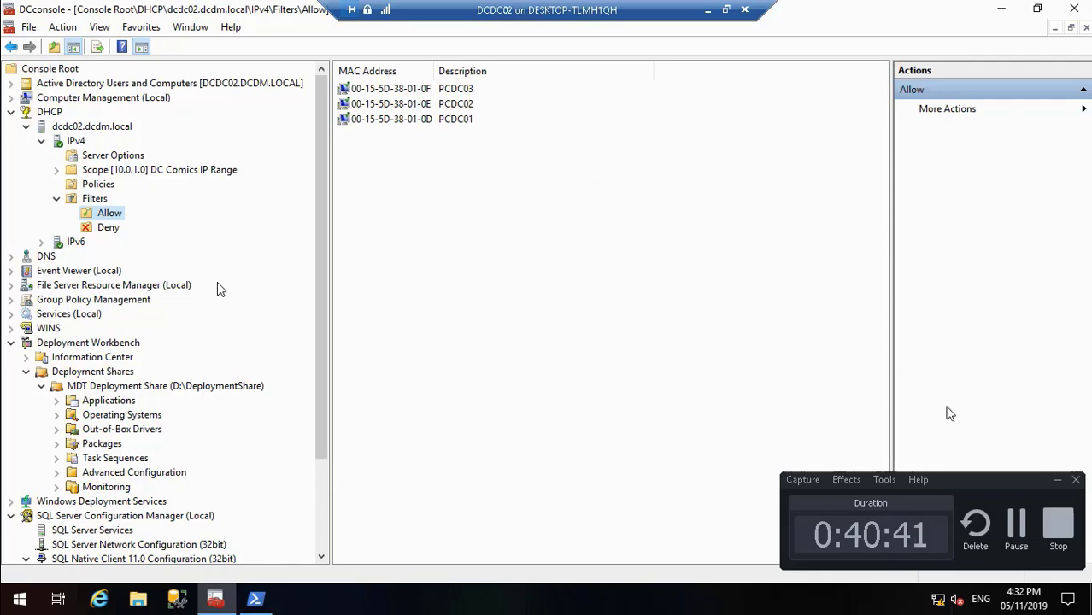
click(1019, 523)
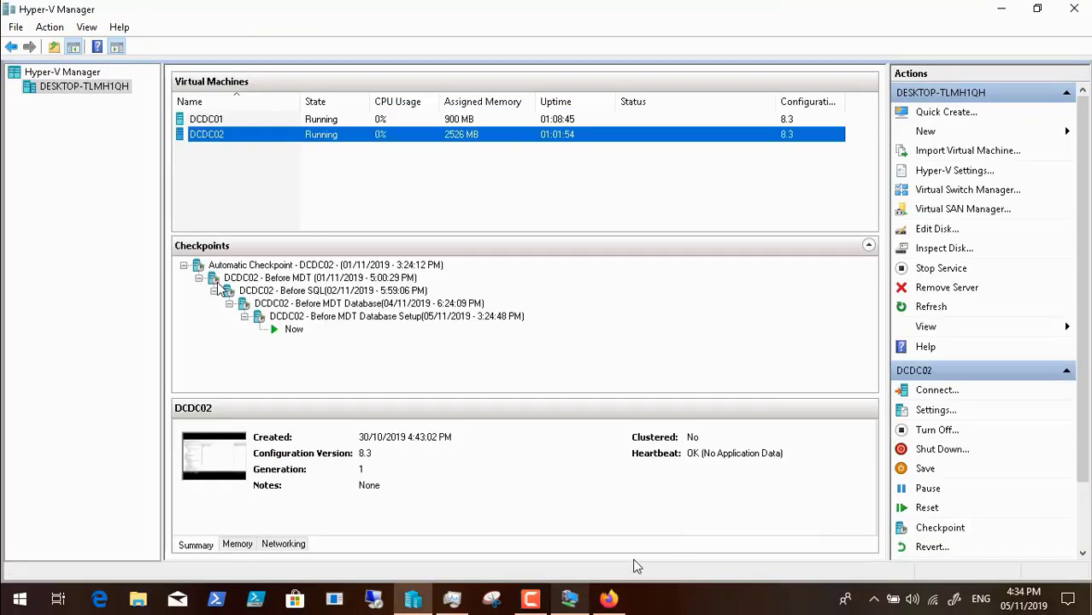
Step: Return to the DCDC02 virtual machine and open the rules in the properties of MDT Deployment Share (D:\DeploymentShare)
click(568, 600)
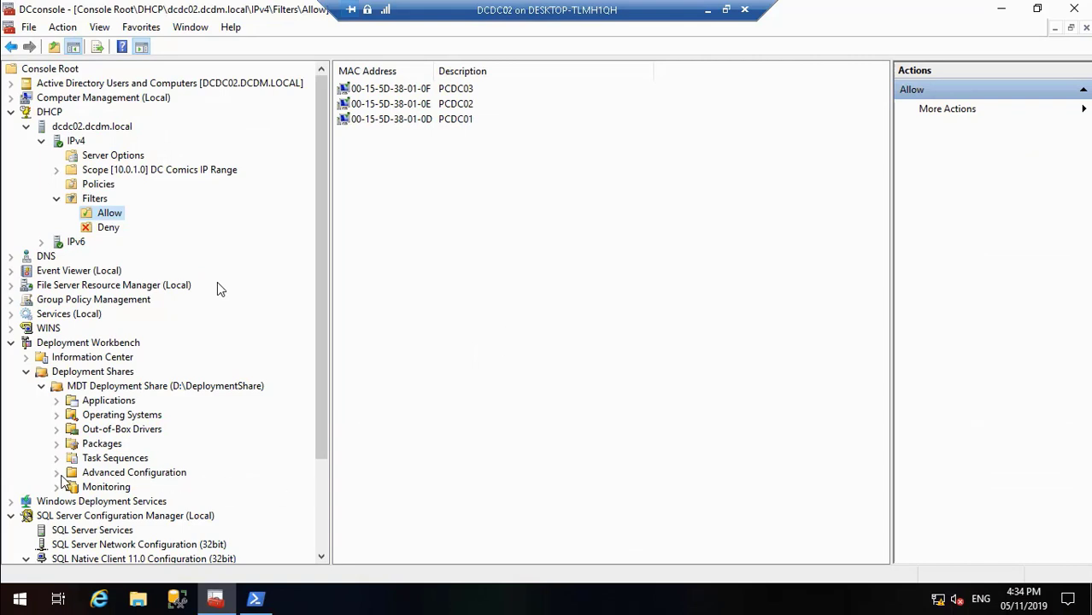
click(176, 387)
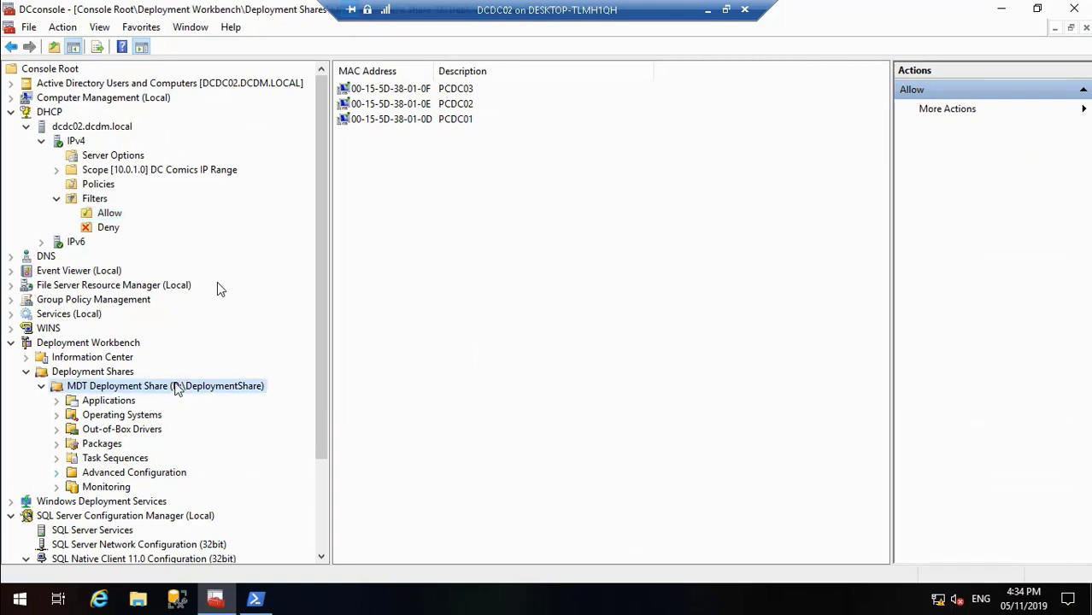
right_click(176, 387)
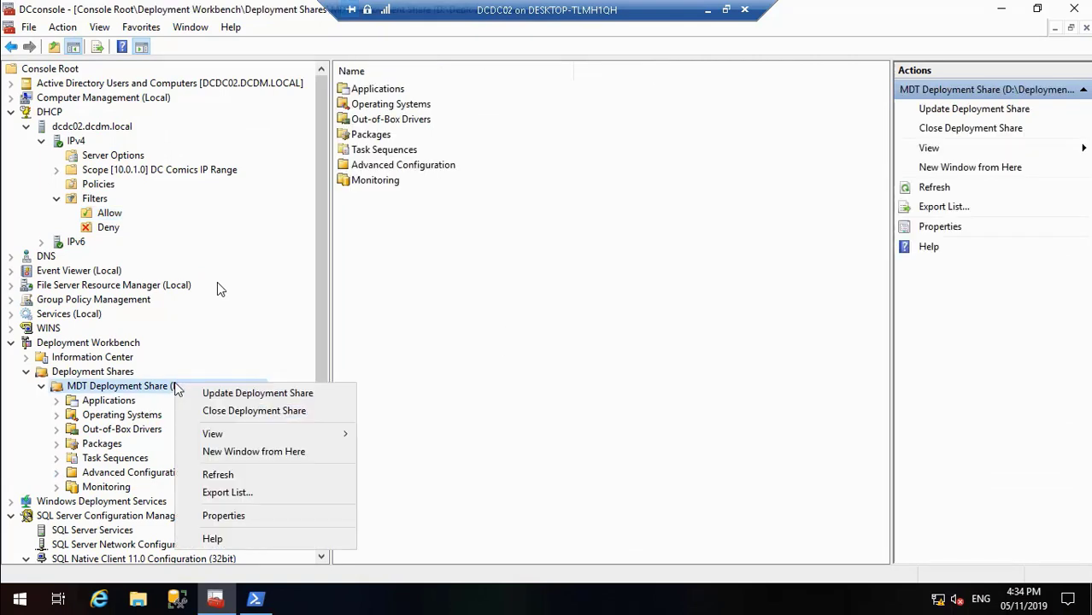
click(224, 516)
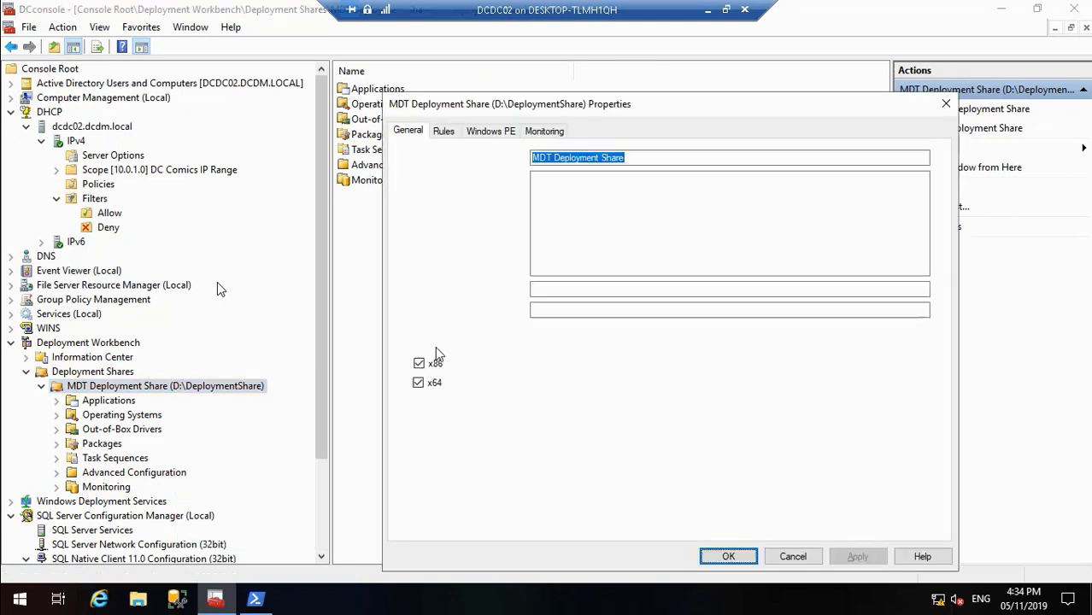
click(444, 133)
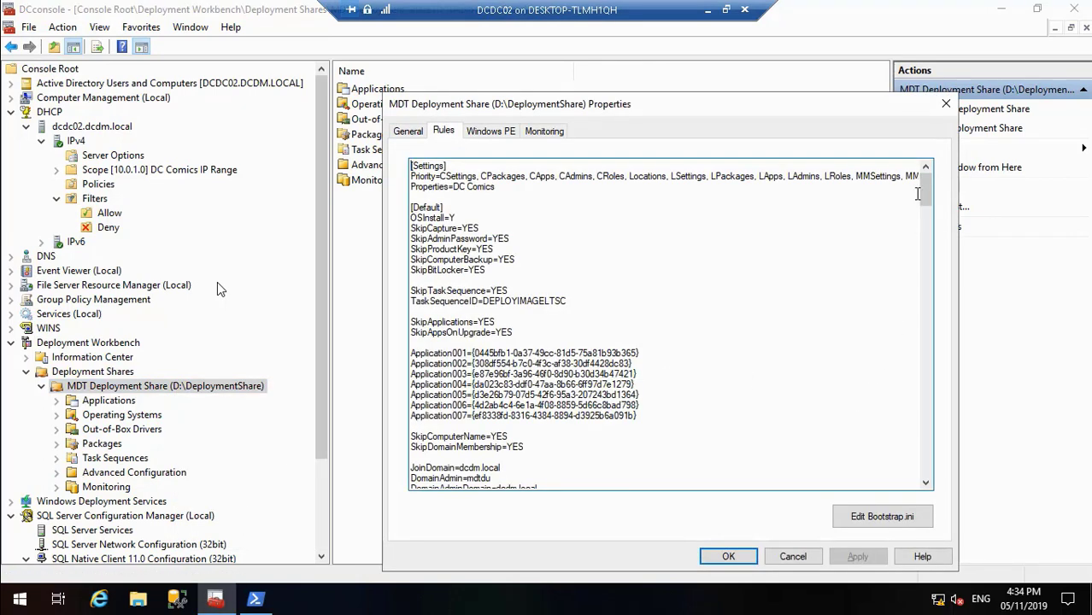
Step: Delete the Instance=MSSQLSERVER lines from the [CPackages] and [CApps] sections of the deployment share rules
drag(925, 199, 931, 269)
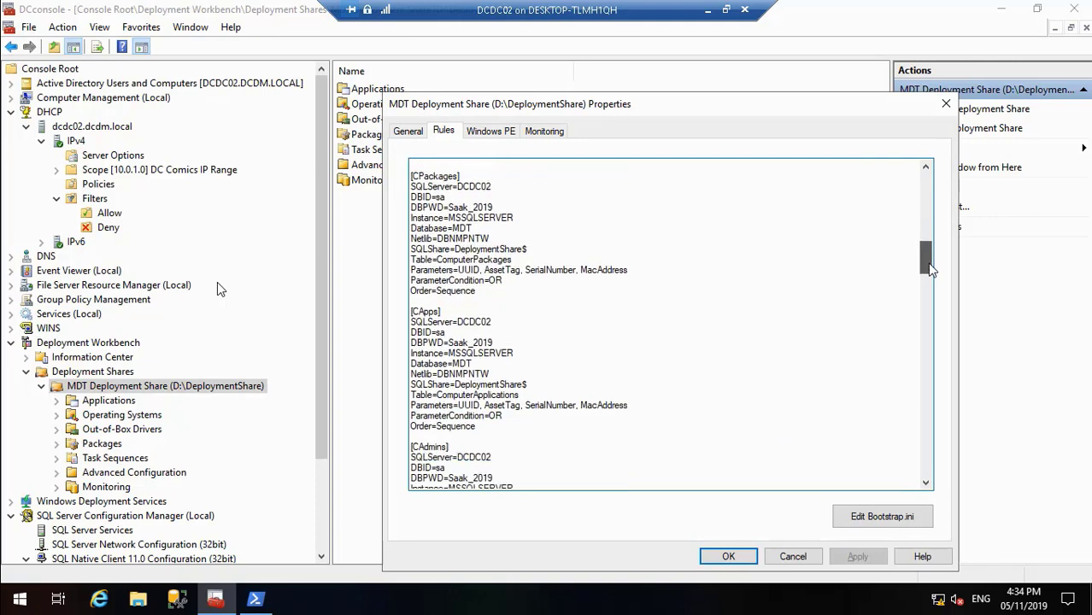
drag(520, 221, 413, 218)
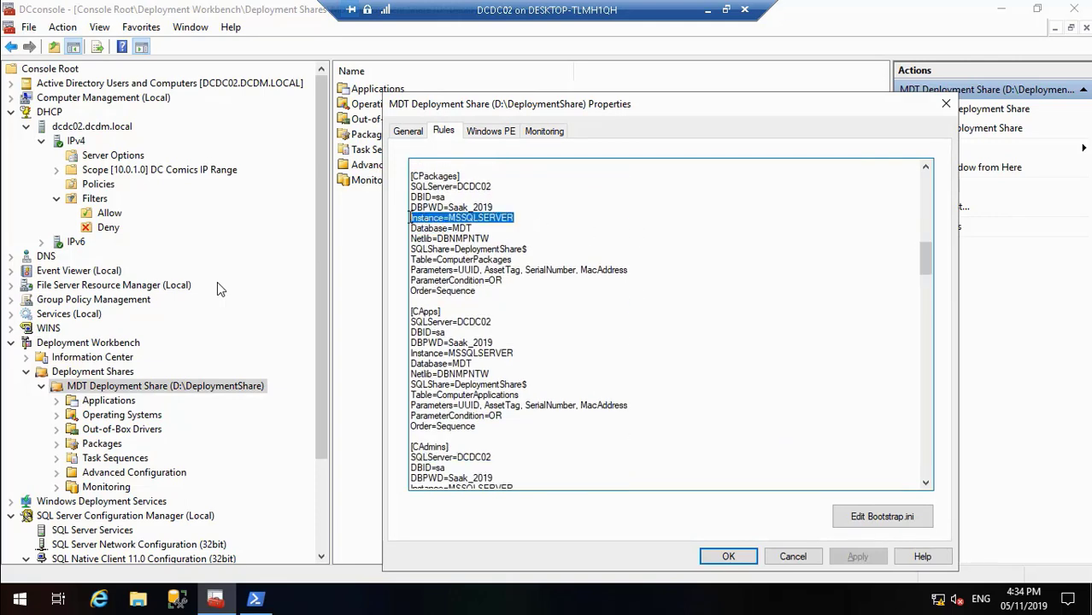
key(Delete)
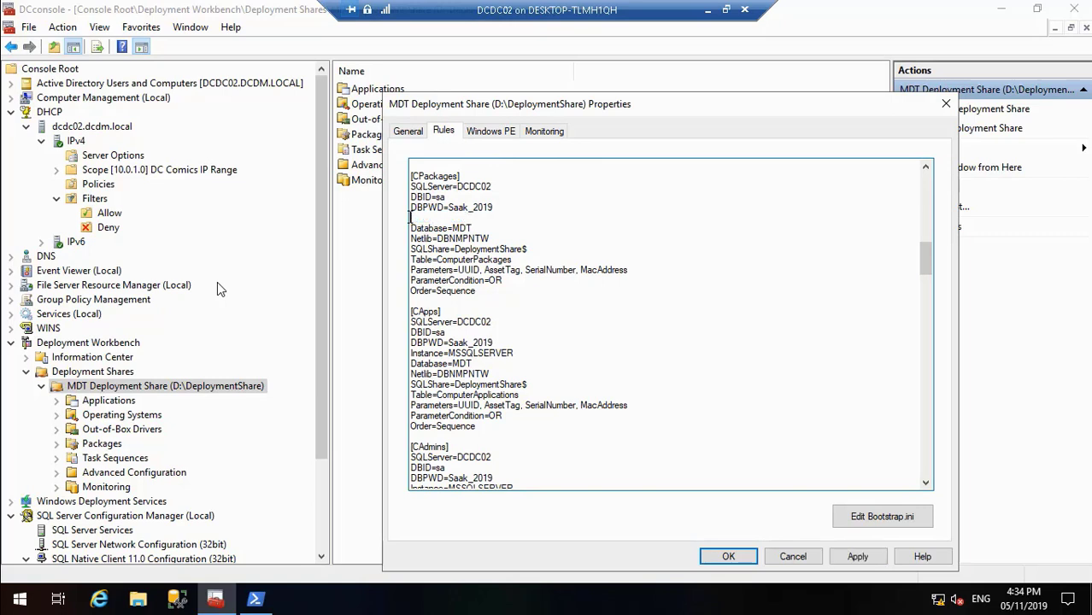
key(BackSpace)
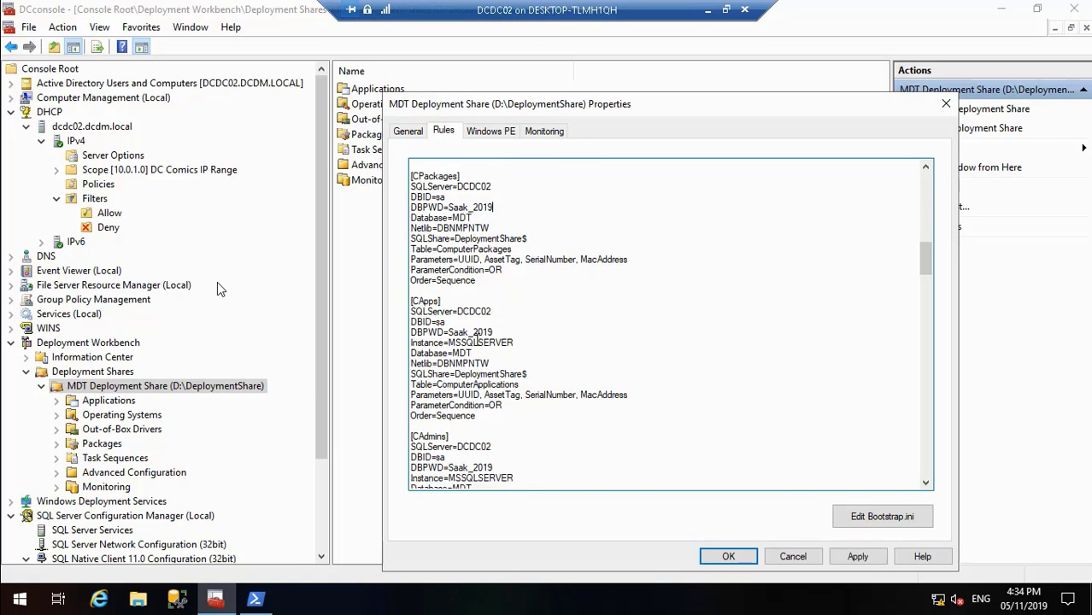
drag(516, 344, 407, 350)
key(Delete)
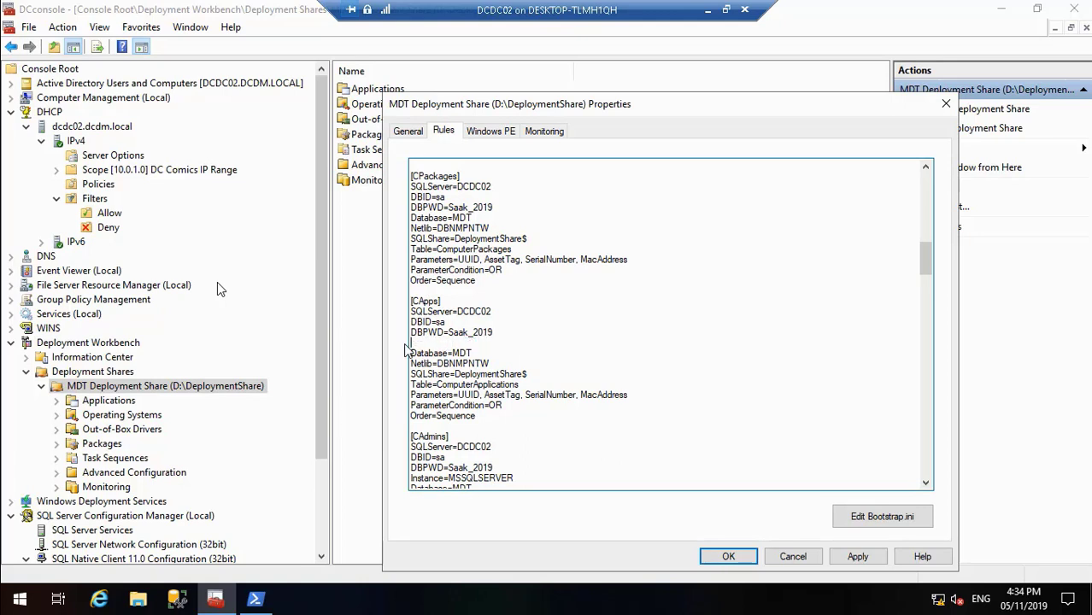
key(Delete)
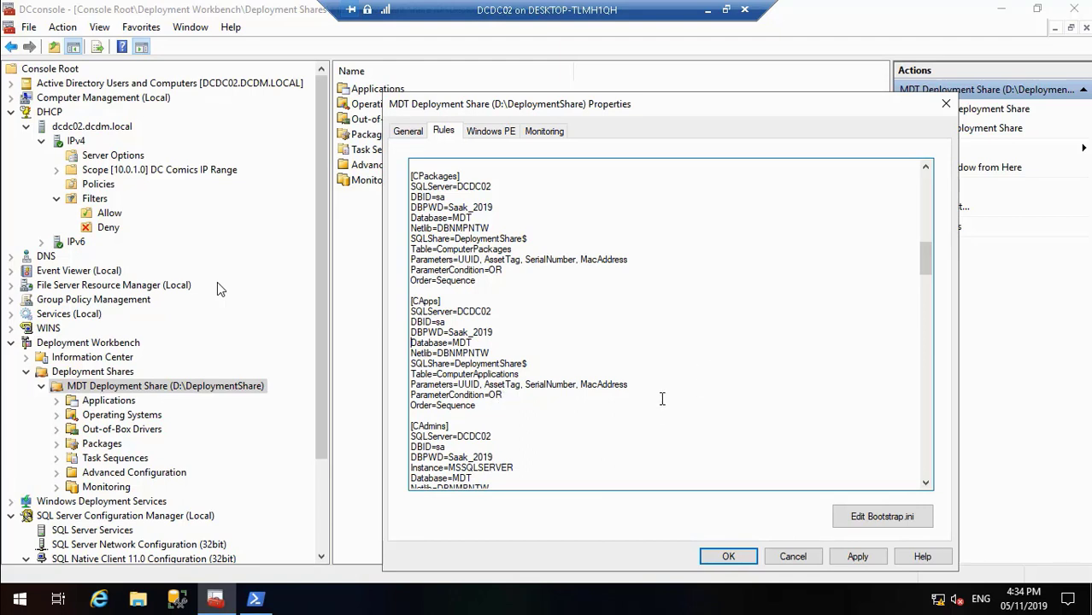
Step: Delete the Instance=MSSQLSERVER line from the [CAdmins] section of the rules, leaving no blank line
drag(937, 275, 930, 287)
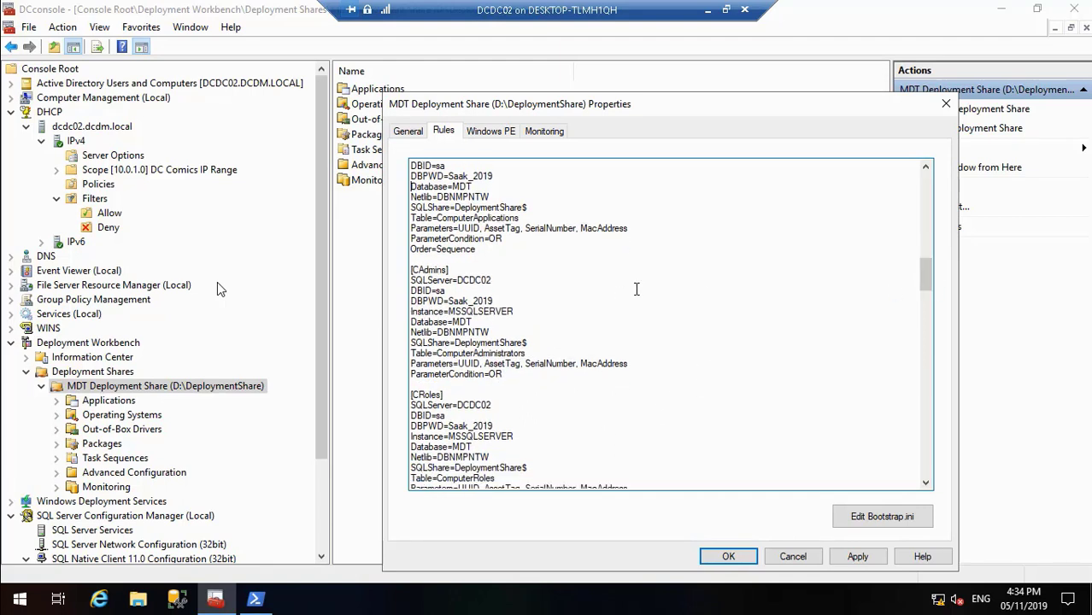
click(516, 312)
key(BackSpace)
key(BackSpace)
key(BackSpace)
key(BackSpace)
key(BackSpace)
key(BackSpace)
key(BackSpace)
key(BackSpace)
key(BackSpace)
key(BackSpace)
key(BackSpace)
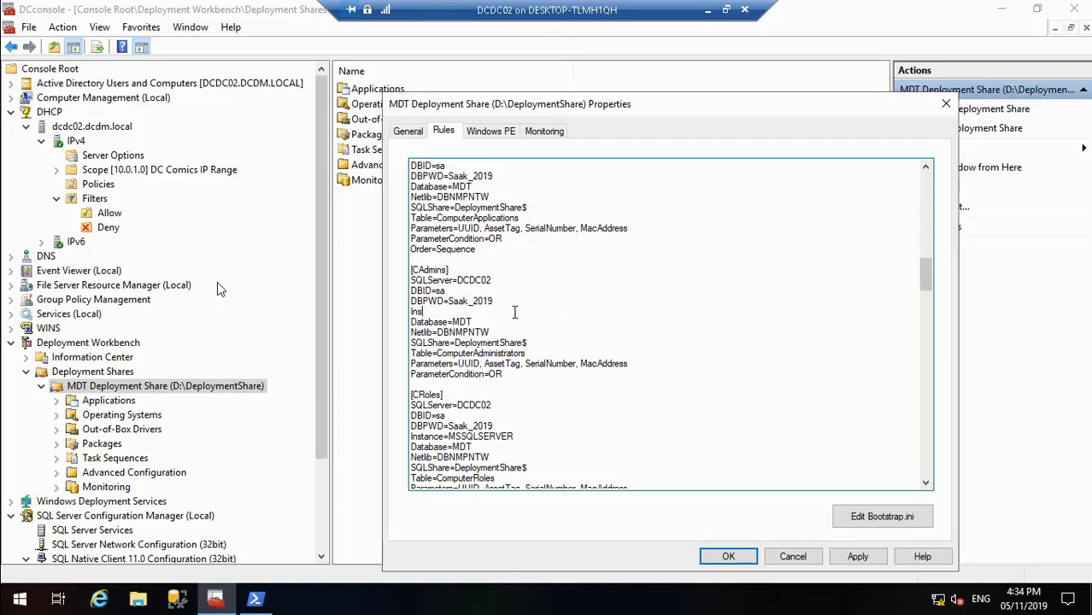
key(Delete)
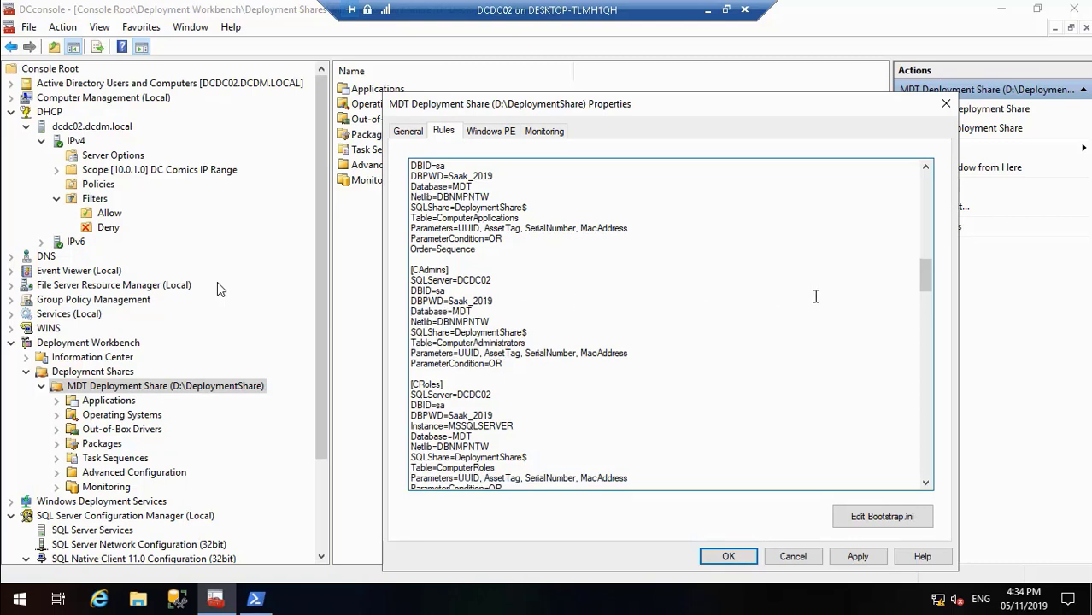
Step: Delete the Instance=MSSQLSERVER line from the [CRoles] section and select "=MSSQLSERVER" in the instance line of the [Locations] section
scroll(929, 286, down, 2)
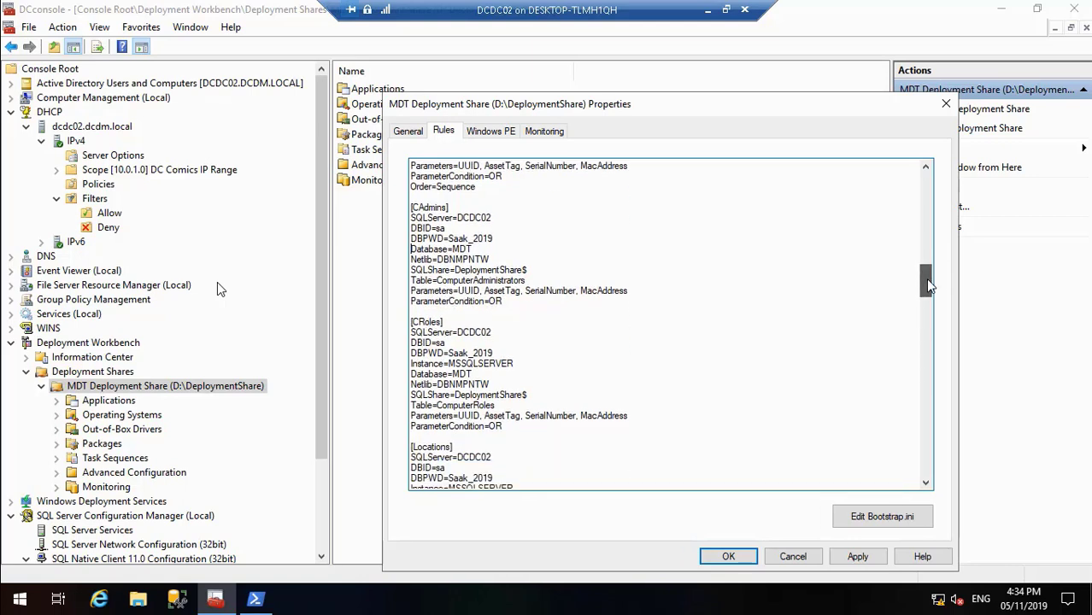
drag(515, 364, 407, 366)
key(Delete)
key(Delete)
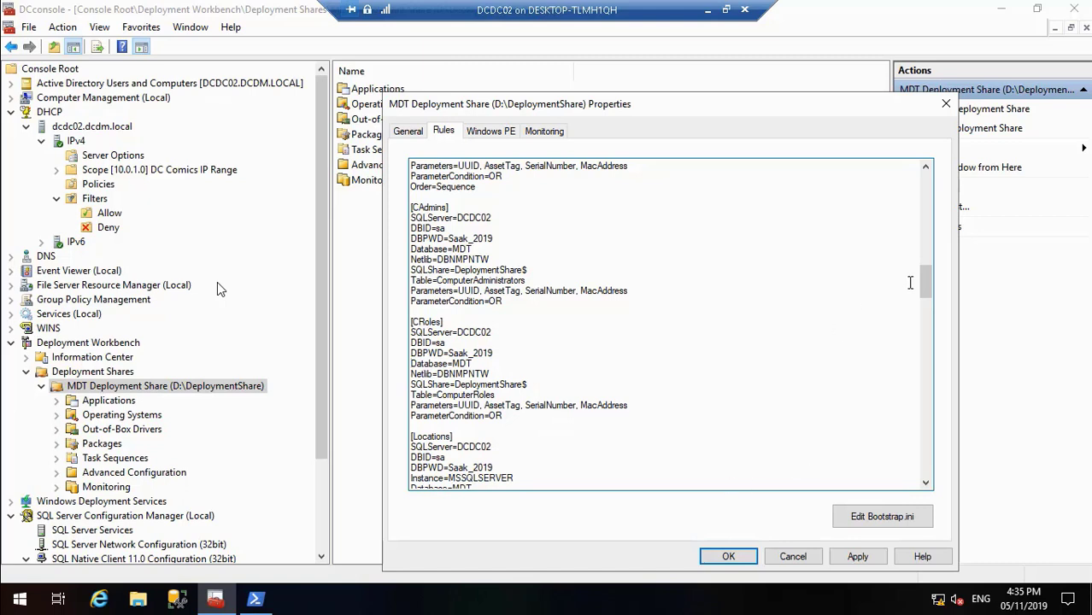
drag(924, 288, 927, 306)
drag(515, 311, 443, 312)
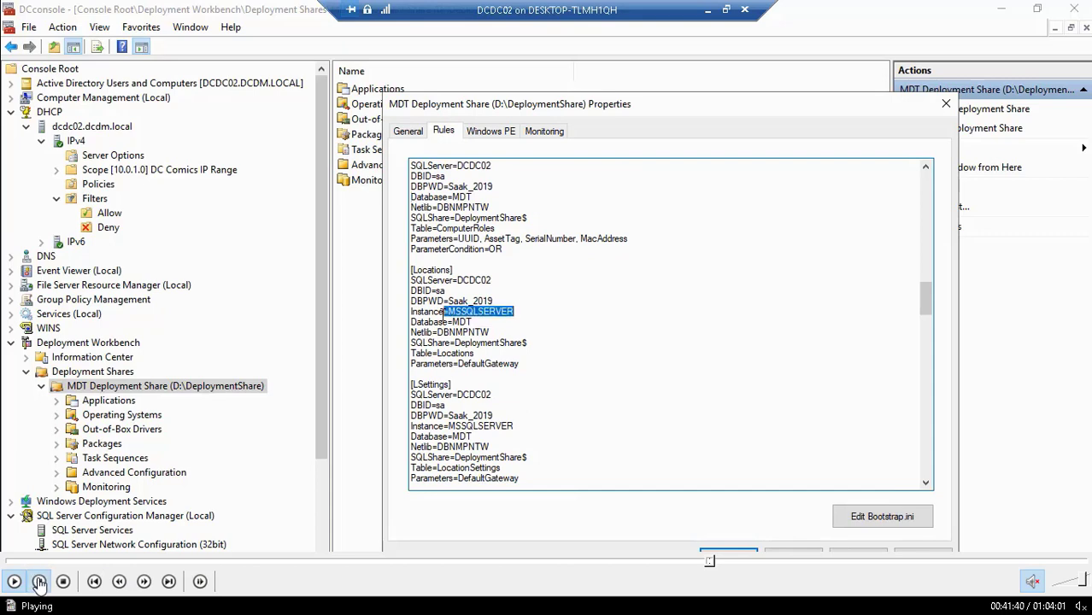
key(Escape)
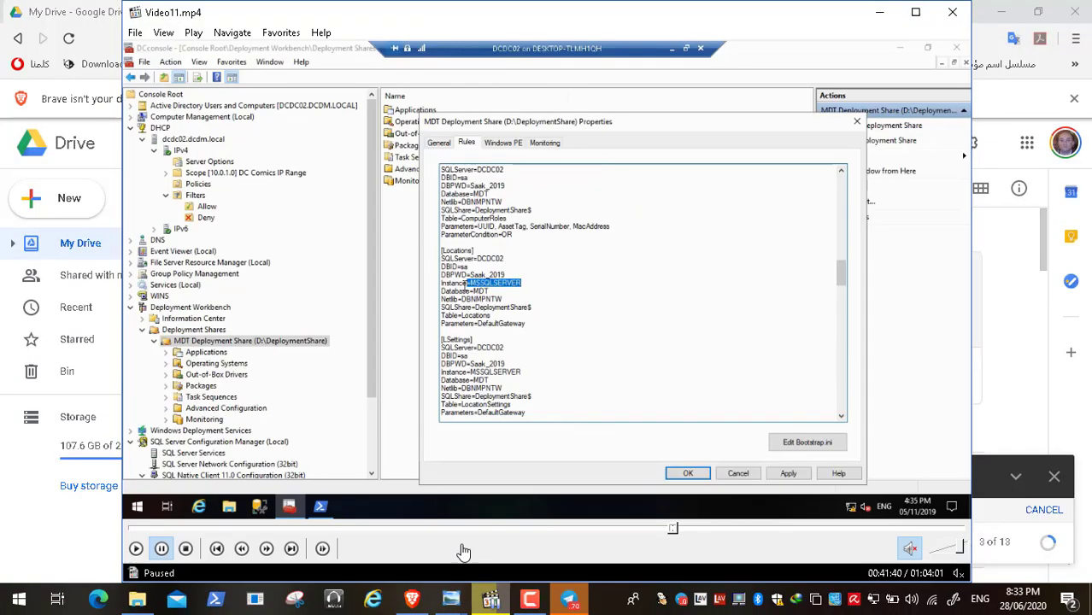
click(524, 600)
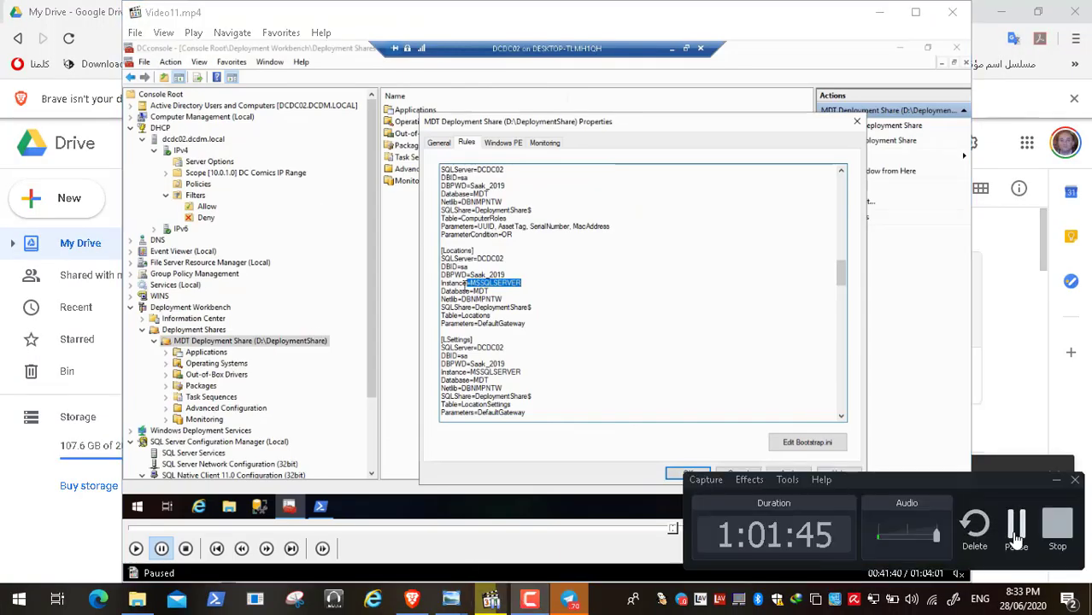
click(1015, 525)
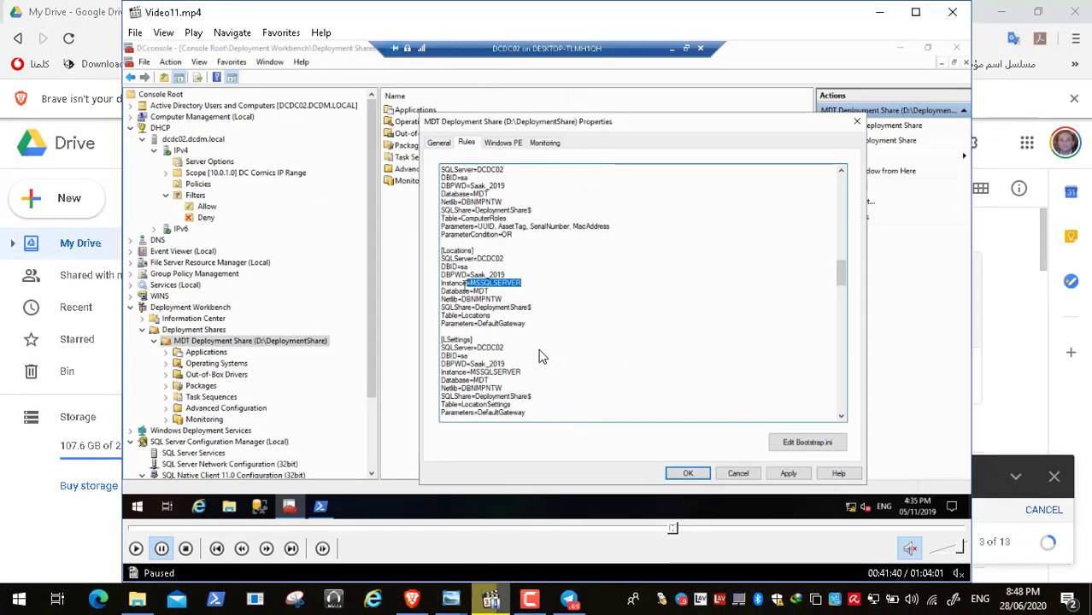
double_click(384, 360)
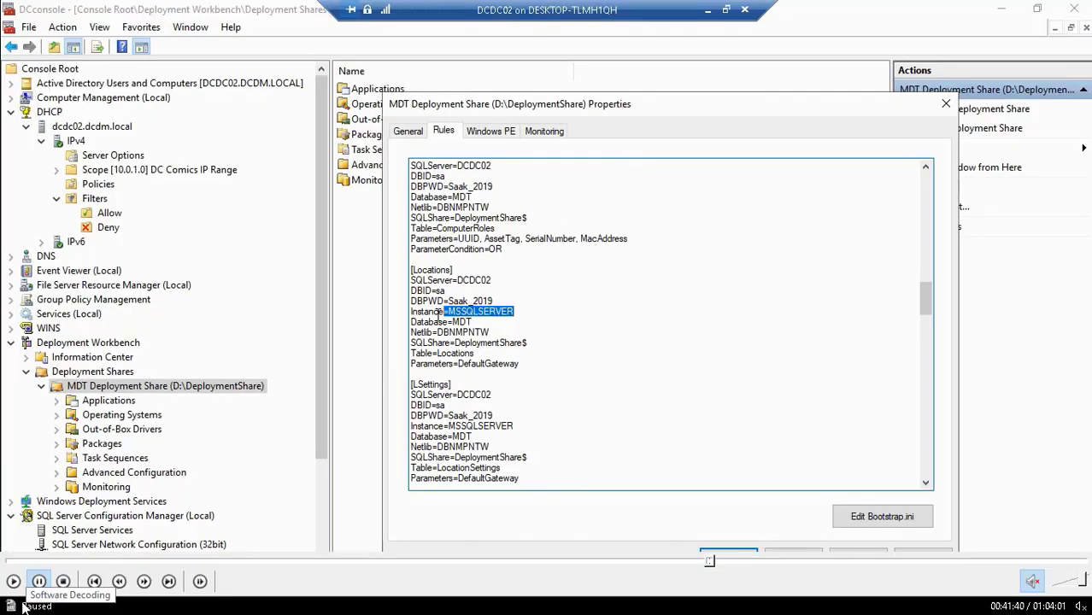
click(13, 582)
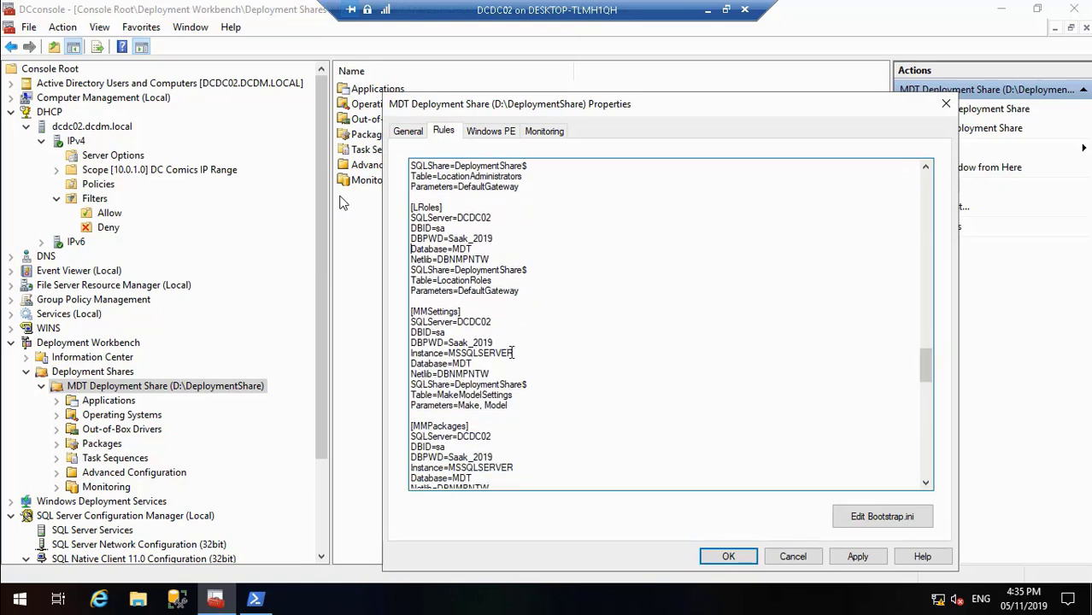
Step: Delete the Instance=MSSQLSERVER line from the [MMSettings] section of the deployment share rules
drag(516, 352, 408, 352)
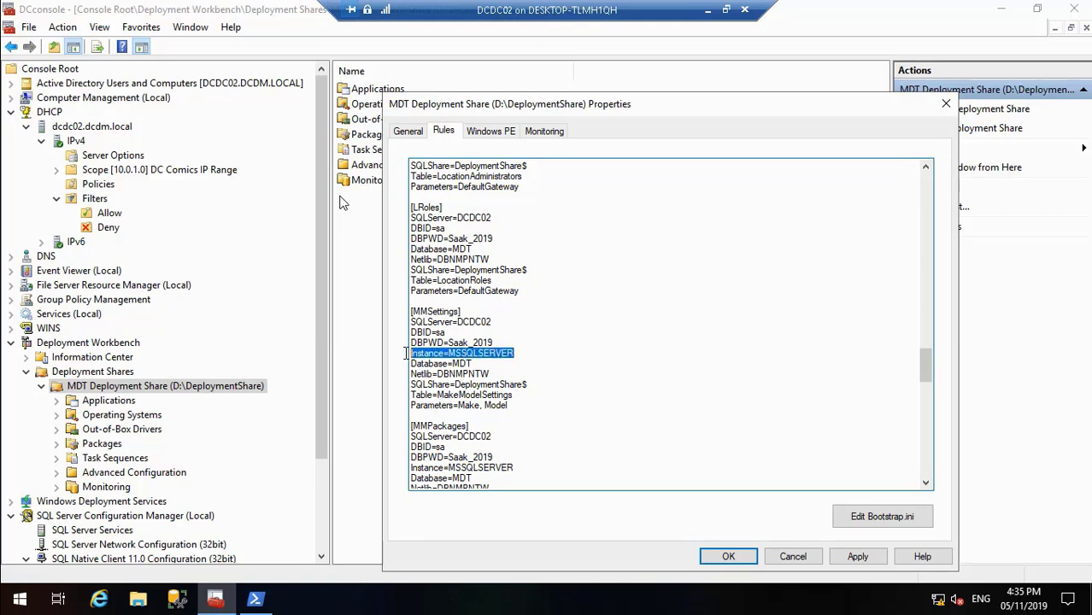
key(Delete)
key(Delete)
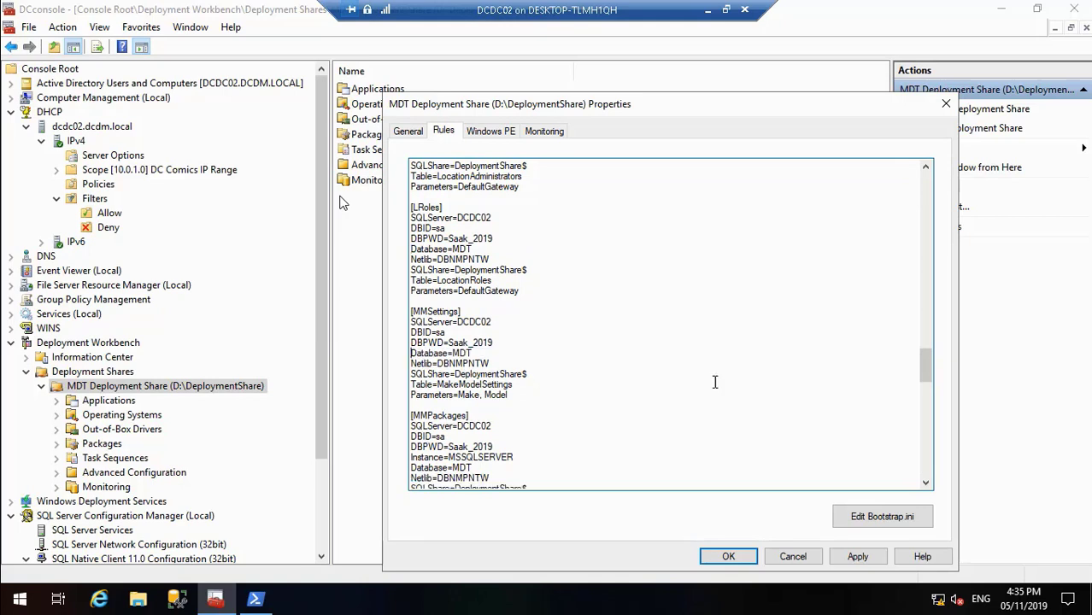
drag(927, 370, 919, 376)
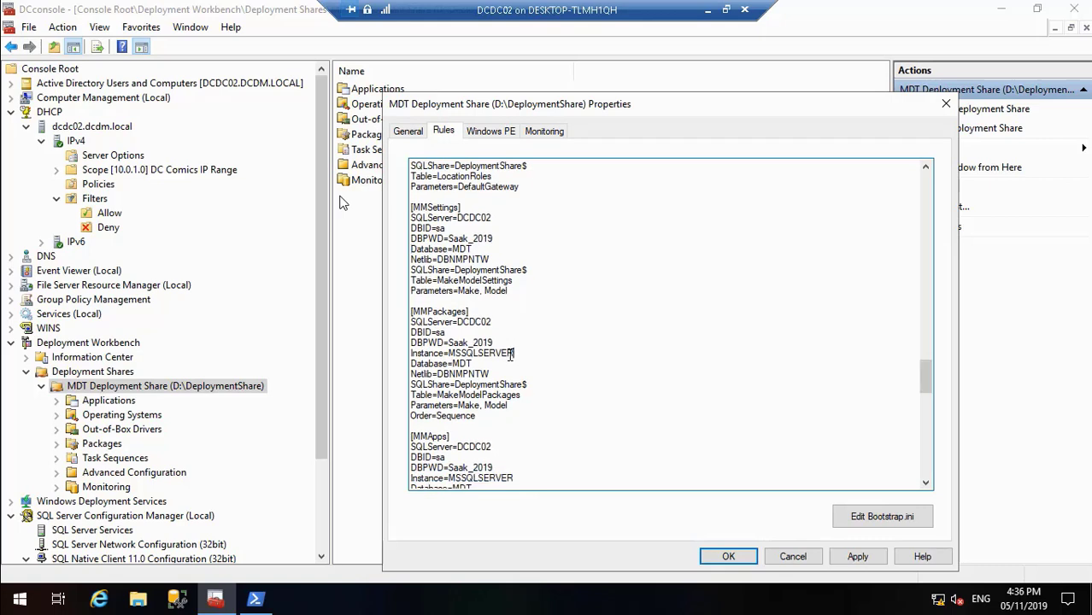
Step: Delete the Instance=MSSQLSERVER lines from the [MMPackages] and [MMApps] sections of the deployment share rules
drag(512, 353, 409, 352)
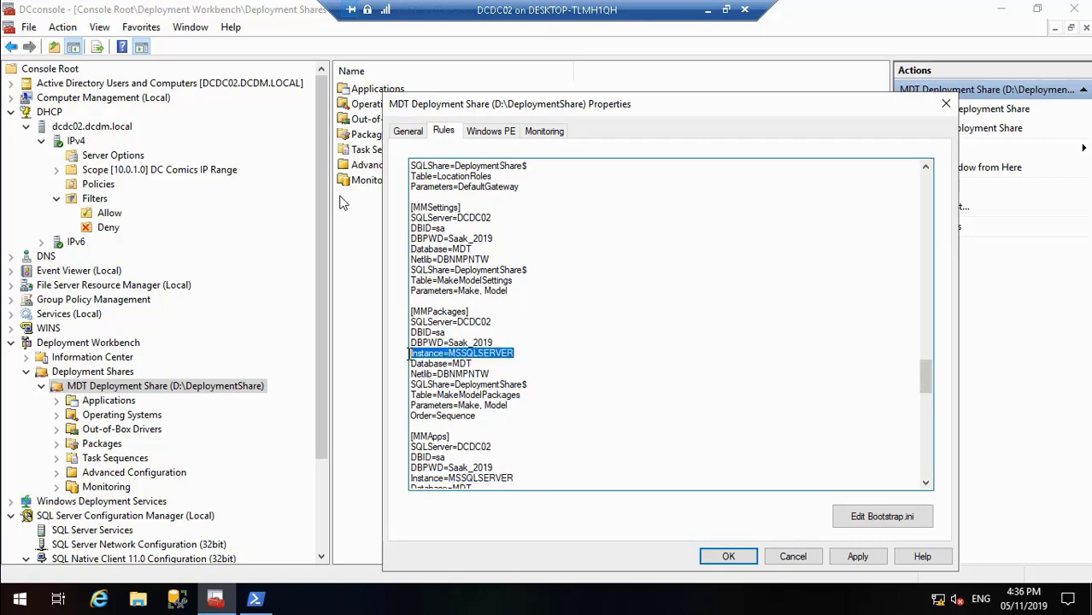
key(Delete)
key(Delete)
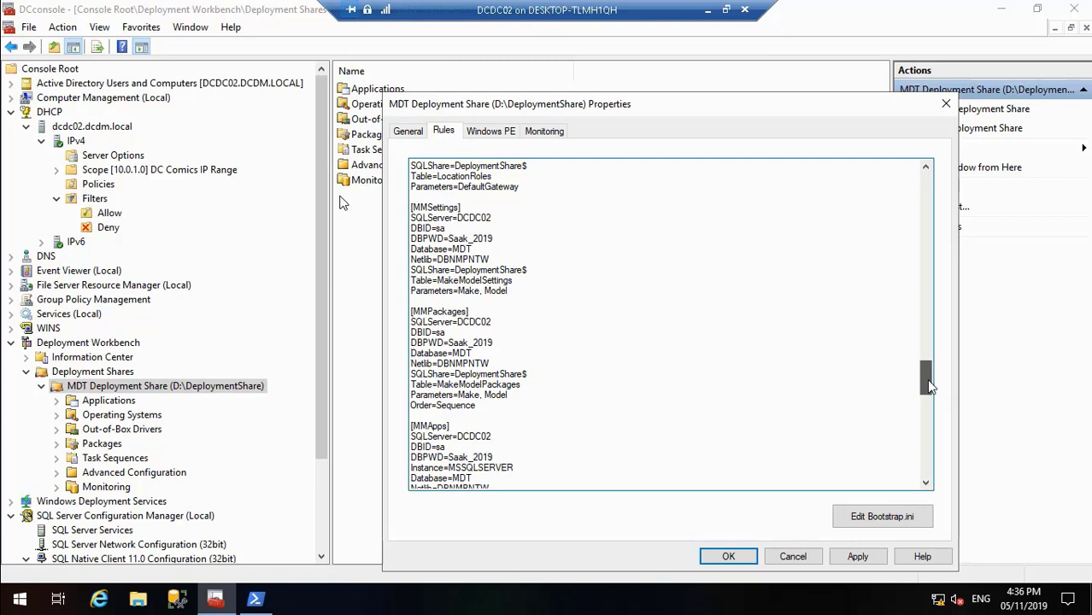
scroll(928, 385, down, 4)
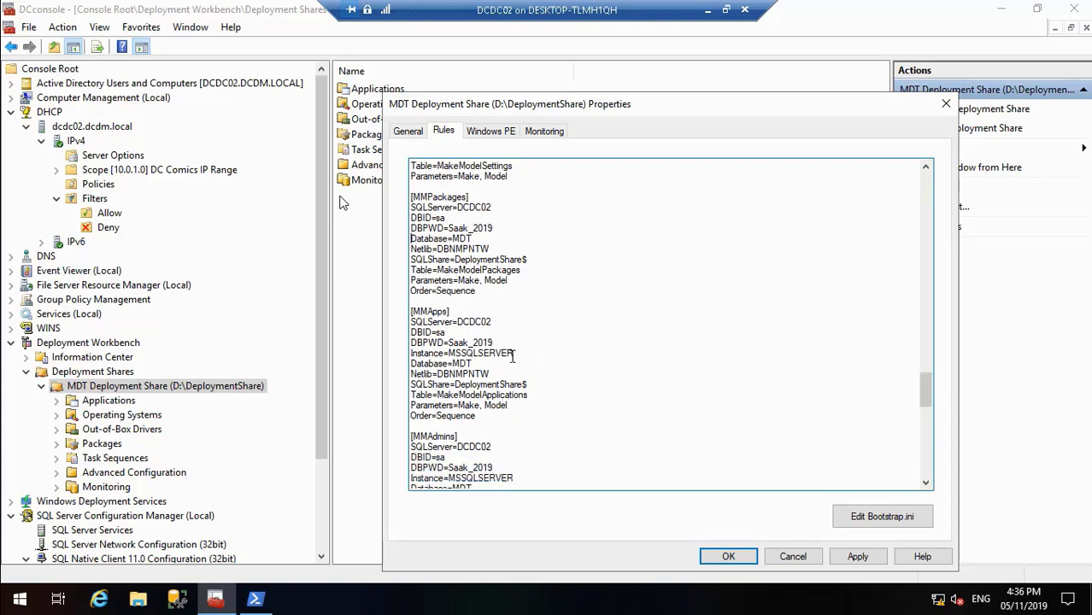
drag(503, 357, 407, 357)
key(Delete)
key(Delete)
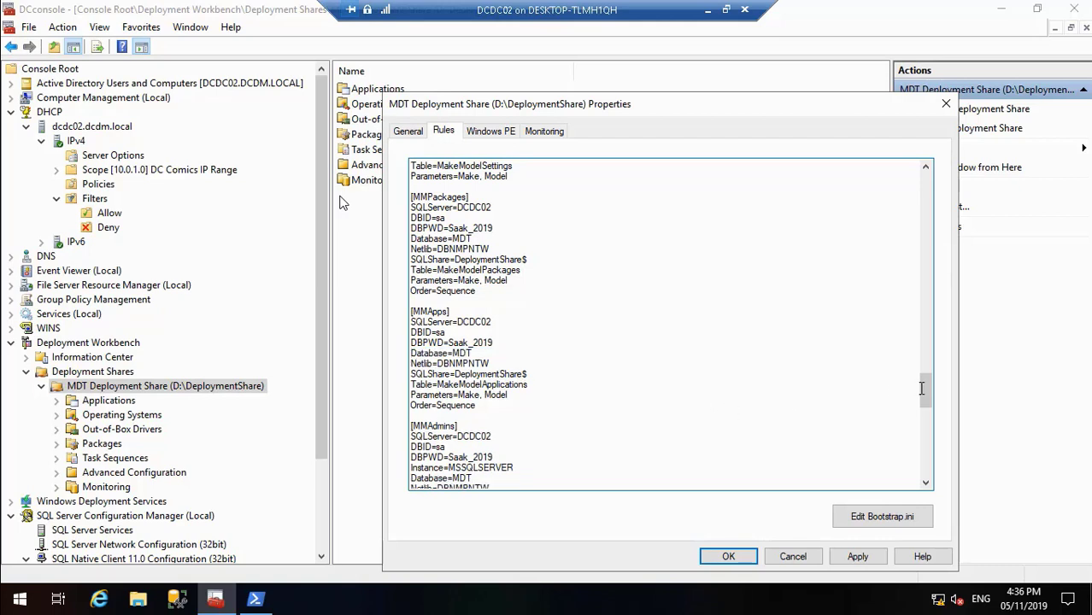
Step: Delete the Instance=MSSQLSERVER lines from the [MMAdmins] and [MMRoles] sections of the rules
drag(929, 388, 929, 403)
drag(515, 322, 408, 322)
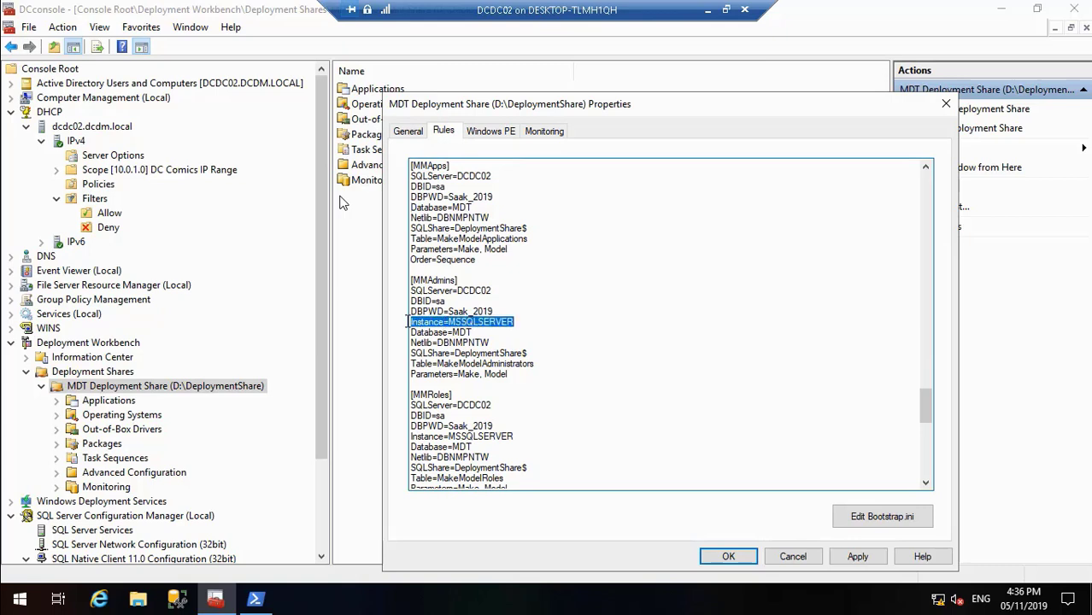
key(Delete)
key(Delete)
drag(516, 425, 408, 431)
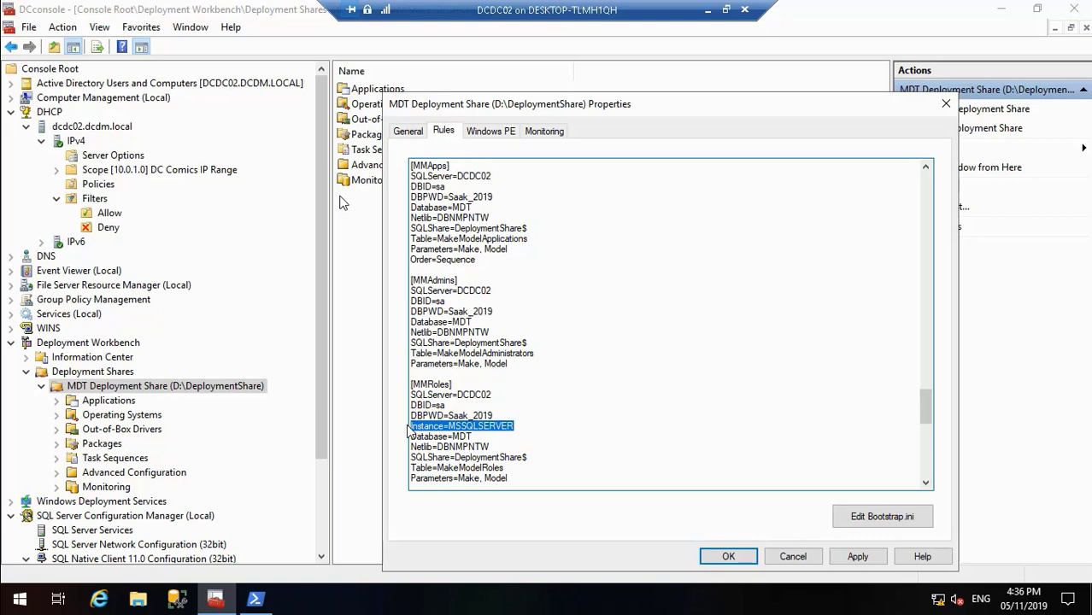
key(Delete)
key(Delete)
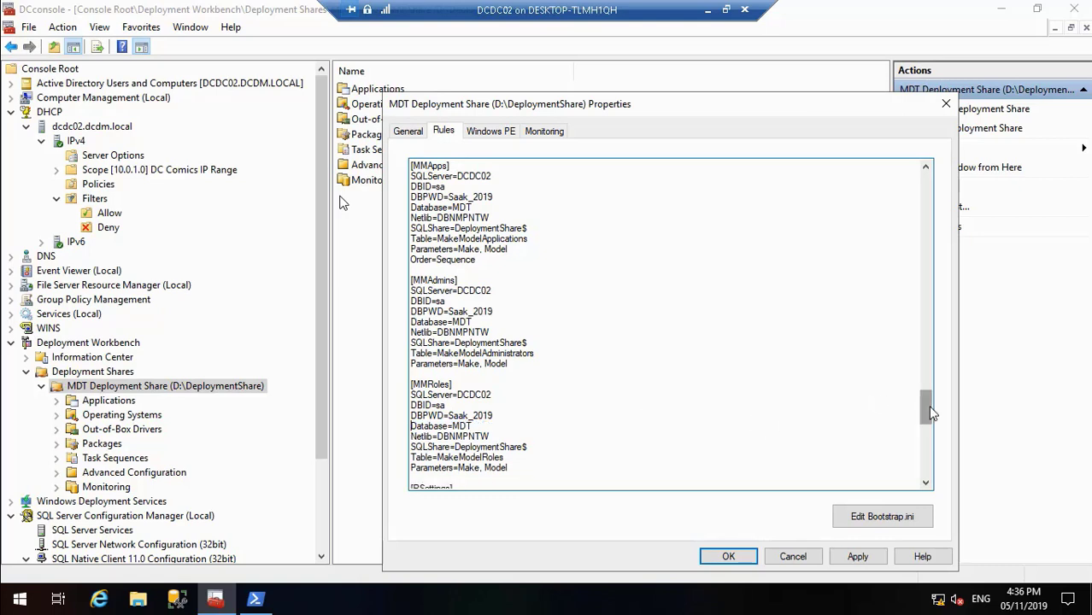
Step: Delete the Instance=MSSQLSERVER lines from the [RSettings] and [RPackages] sections, leaving no blank lines
drag(928, 407, 935, 440)
drag(514, 290, 398, 288)
key(Delete)
key(Delete)
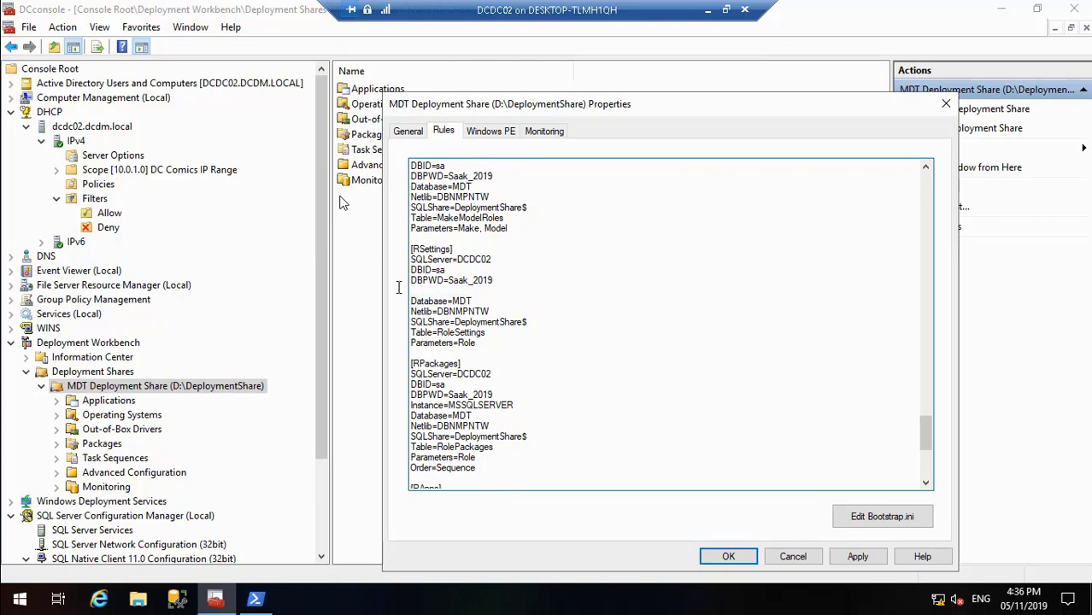
drag(513, 394, 401, 396)
key(Delete)
key(Delete)
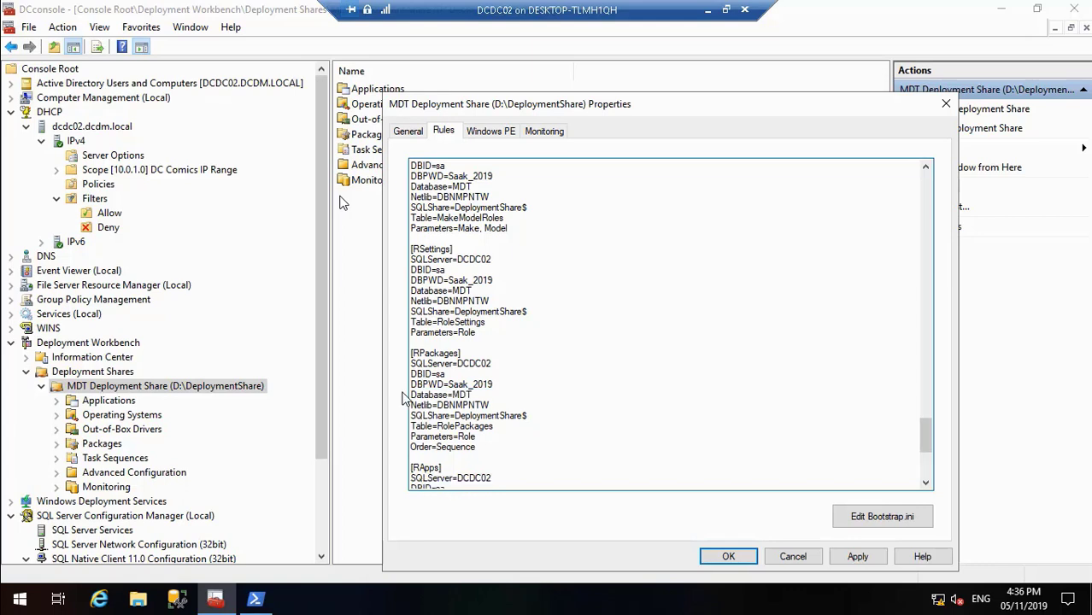
Step: Delete the Instance=MSSQLSERVER lines from the [RApps] and [RAdmins] sections at the end of the rules
drag(926, 442, 926, 458)
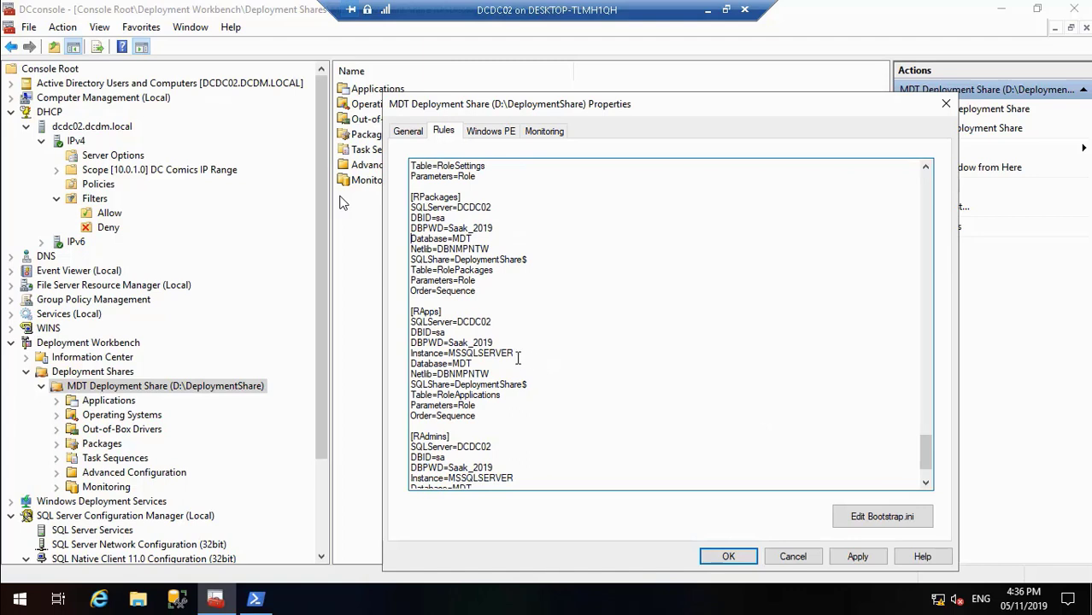
drag(514, 353, 406, 362)
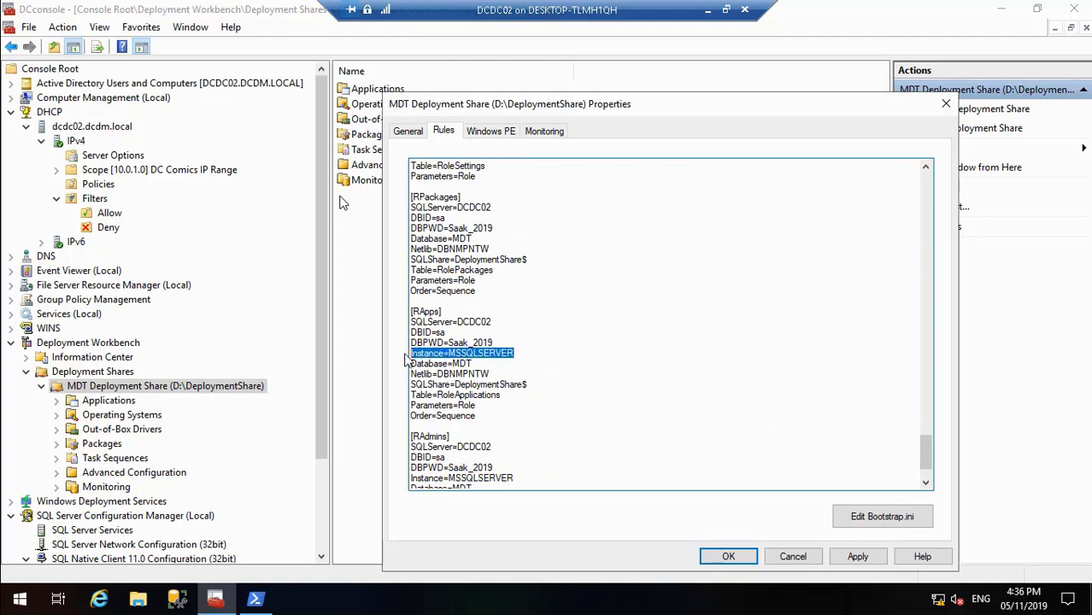
key(Delete)
key(Delete)
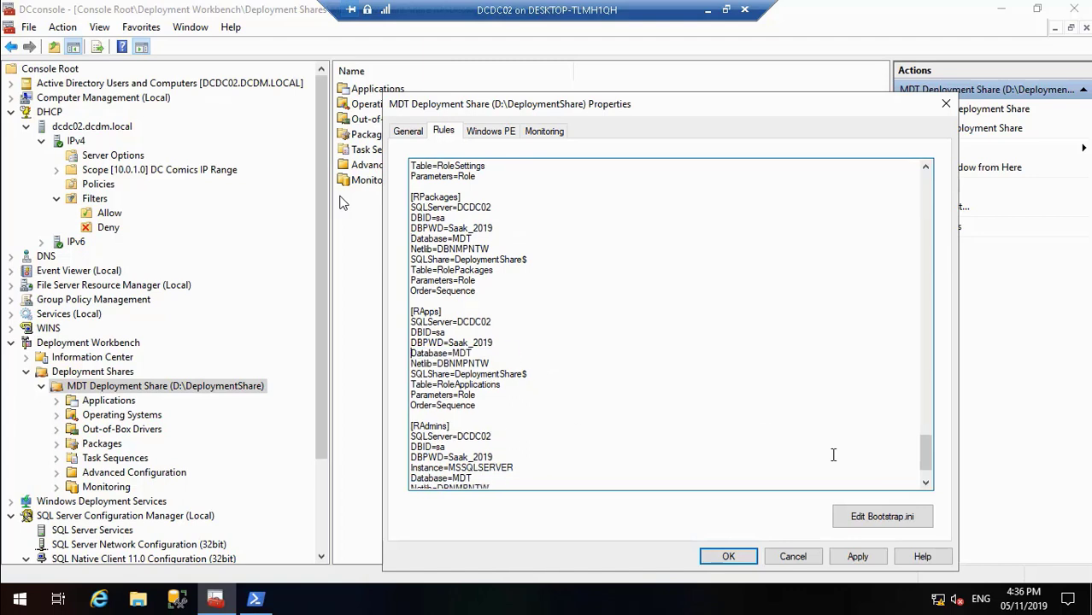
drag(923, 453, 925, 475)
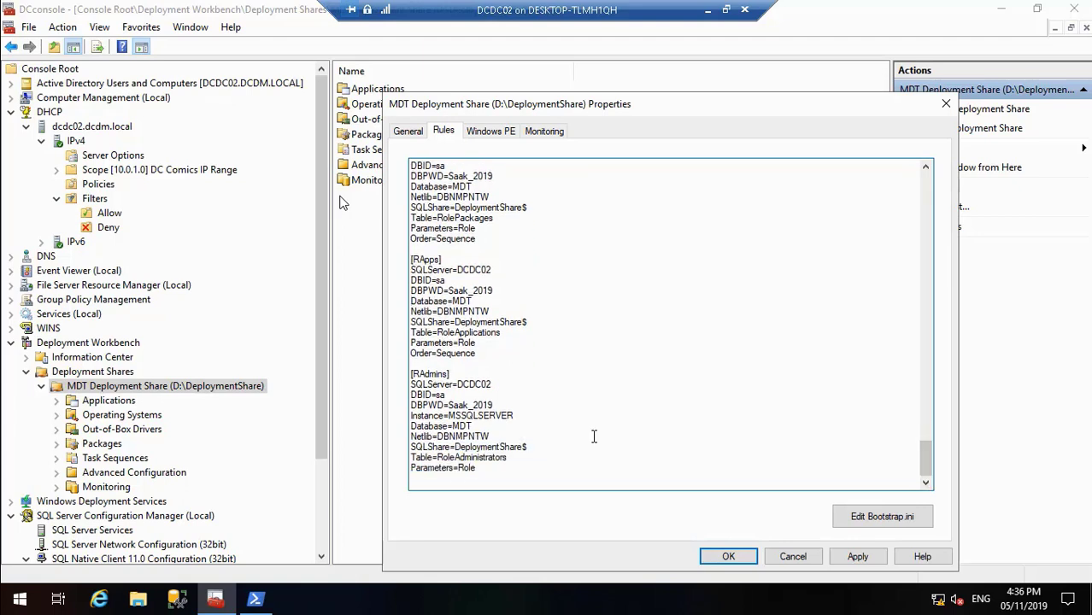
drag(515, 415, 402, 414)
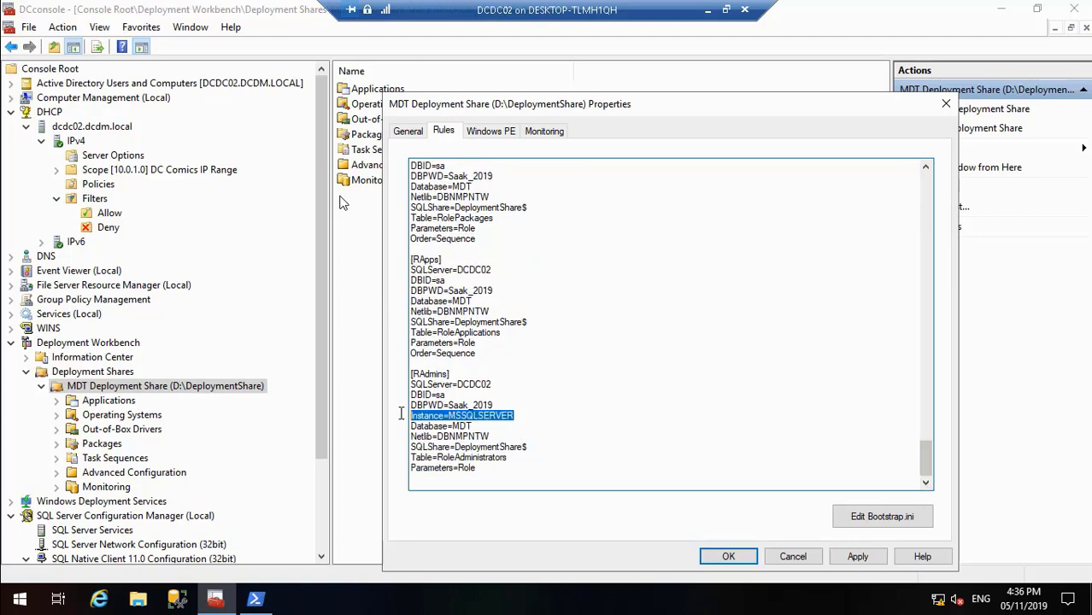
key(Delete)
key(Delete)
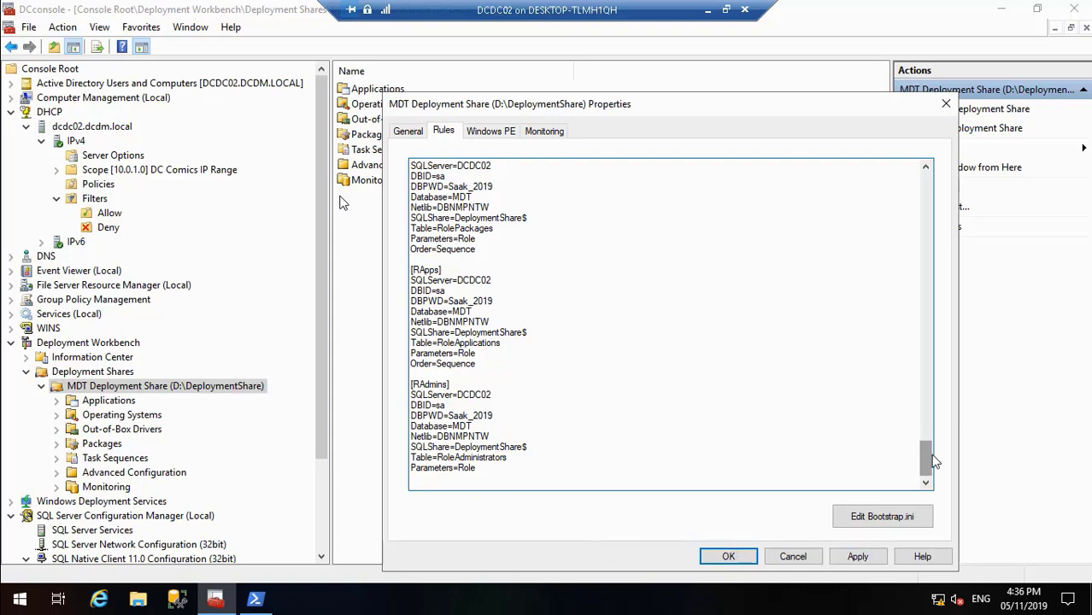
Step: Apply the edited rules and close the MDT Deployment Share properties
drag(929, 461, 948, 483)
click(857, 556)
click(728, 556)
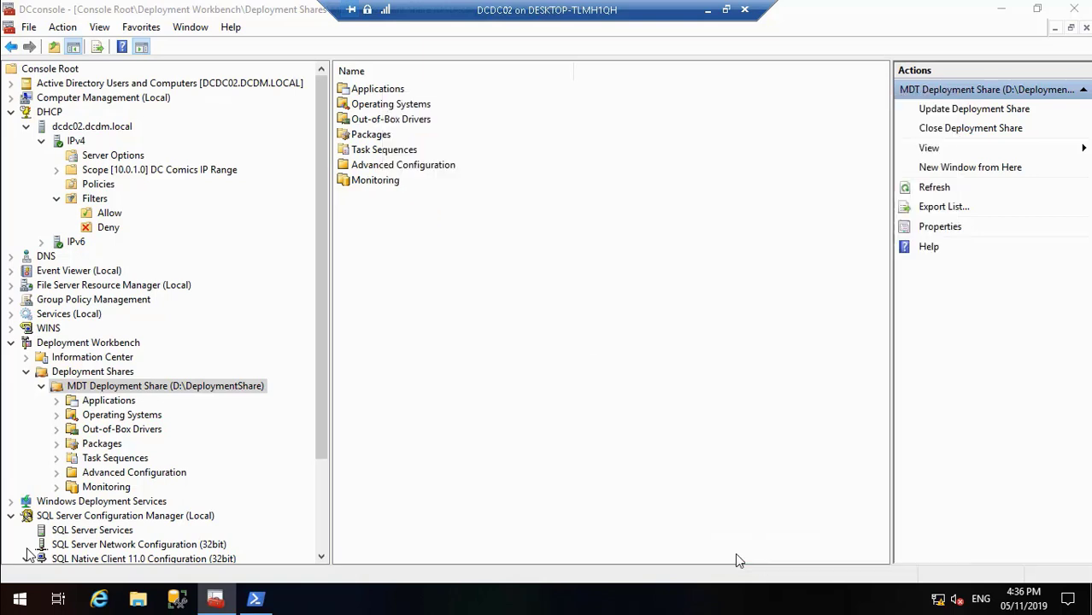
Step: Update the MDT Deployment Share with the wizard's default options and finish the wizard
right_click(213, 393)
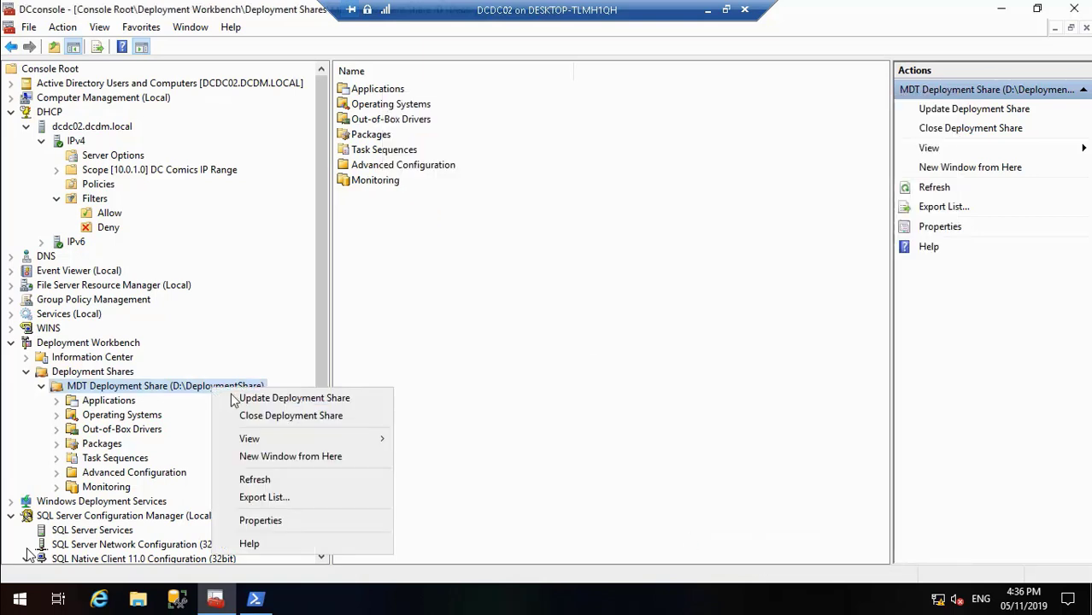
click(249, 397)
click(723, 510)
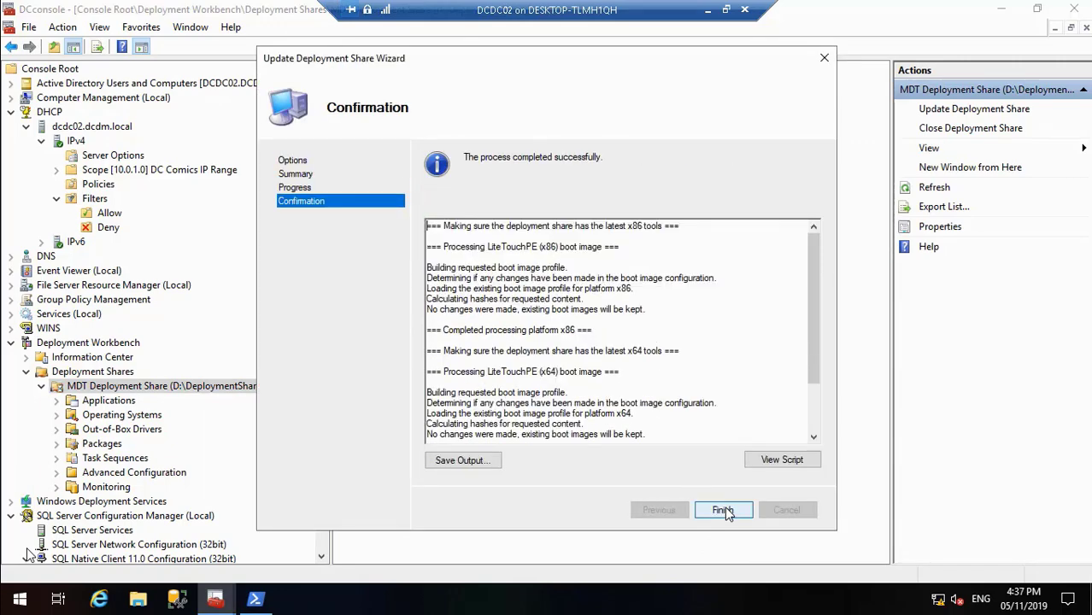
click(723, 511)
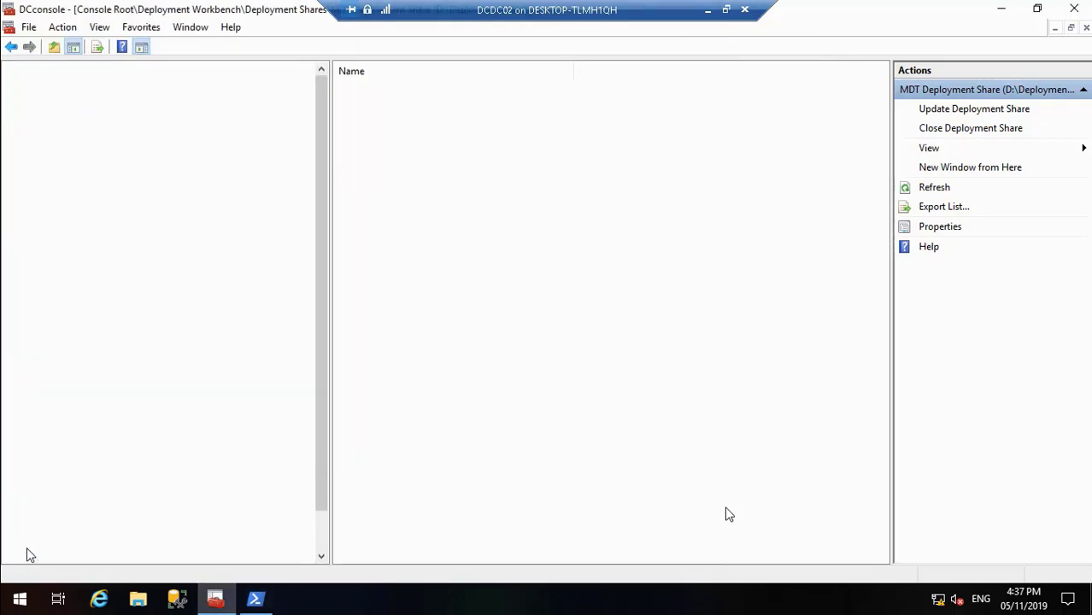
Step: Leave the DCDC02 session for Firefox on the host and look up "mdt" in the address suggestions
click(707, 9)
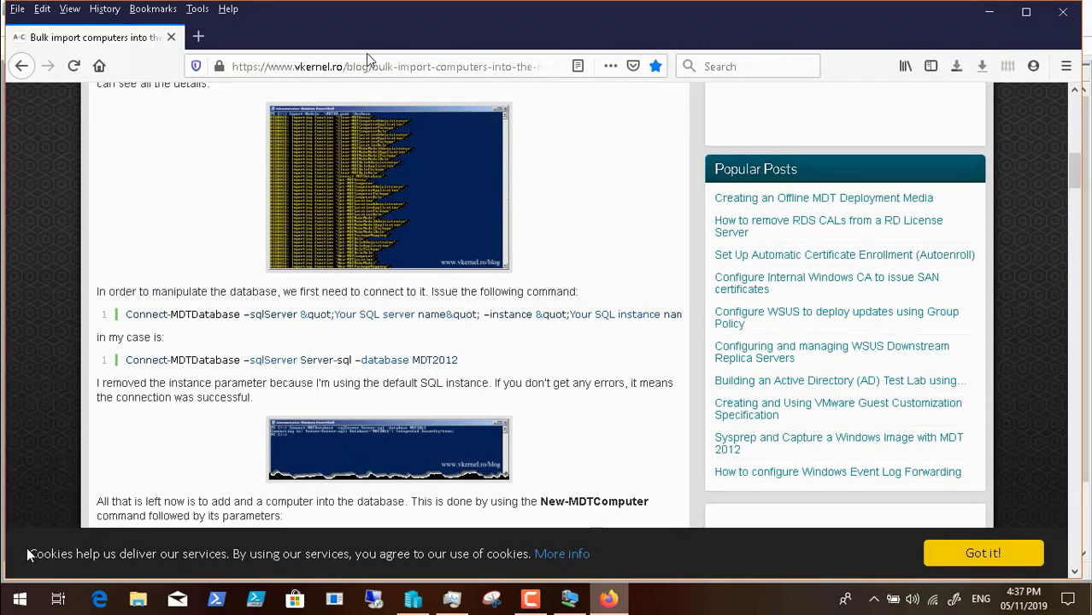
click(366, 66)
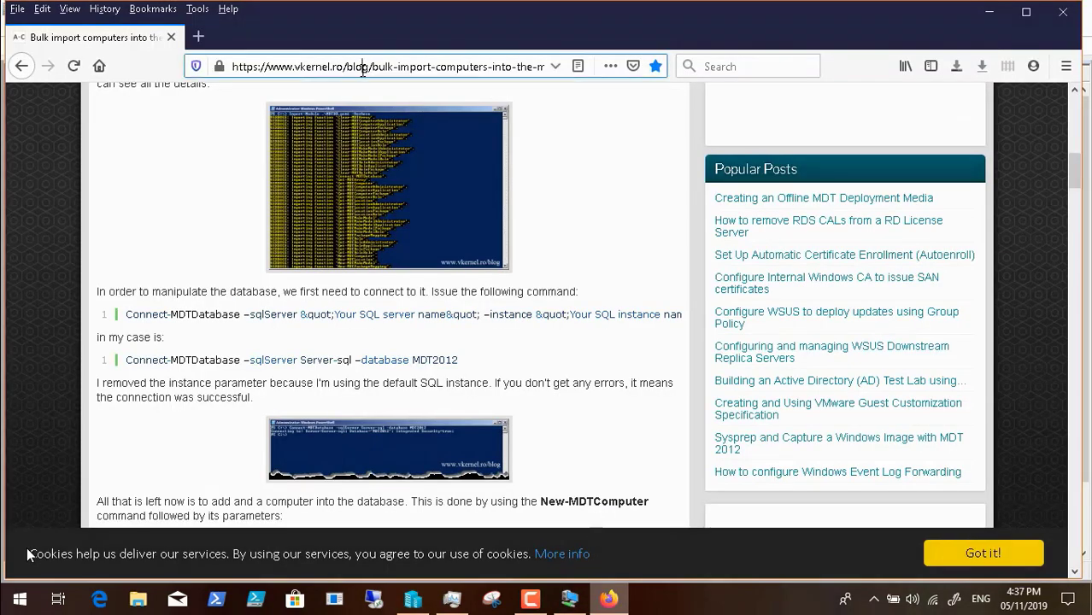
key(BackSpace)
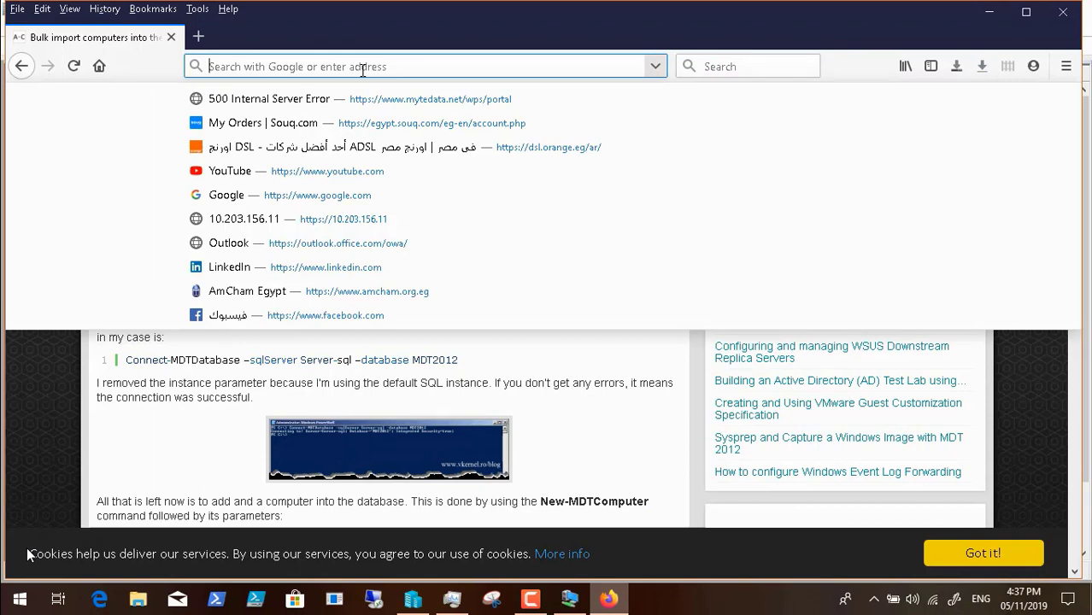
text(mdtguy.wordpress.com/)
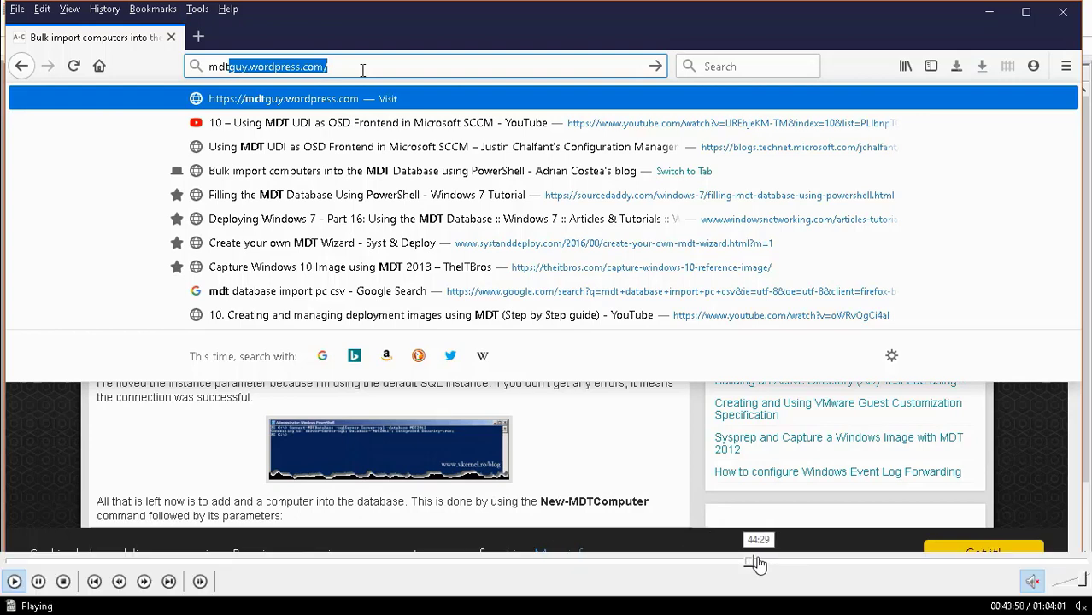
click(759, 561)
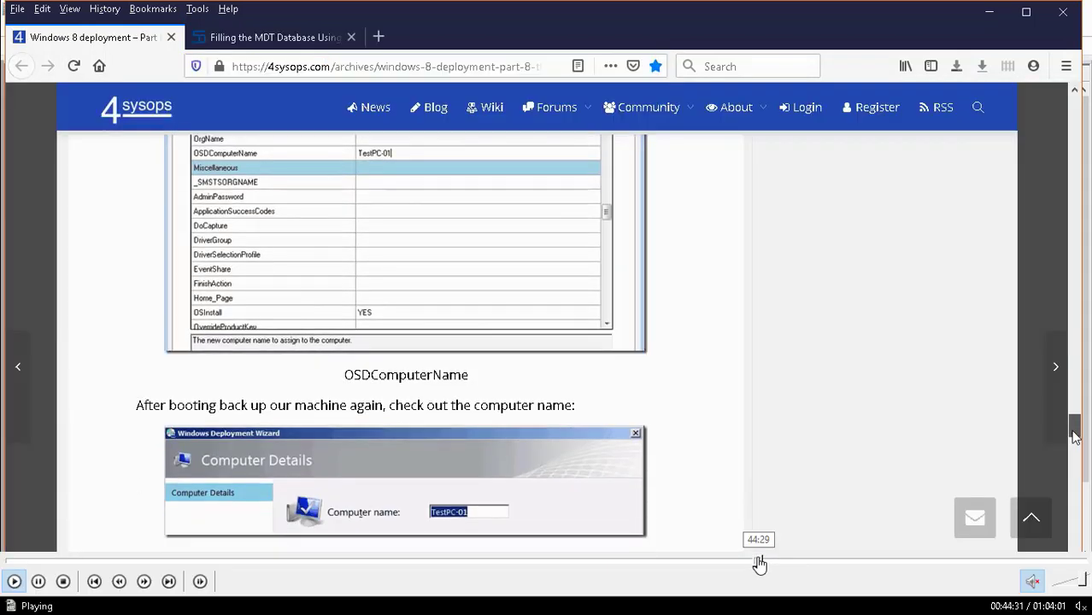
click(771, 560)
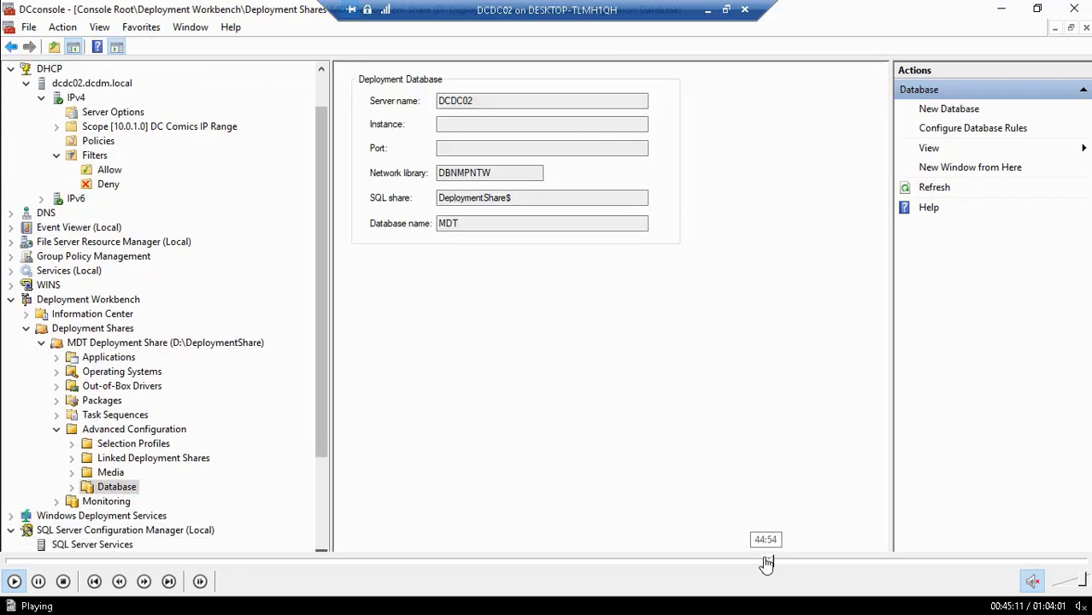
click(763, 561)
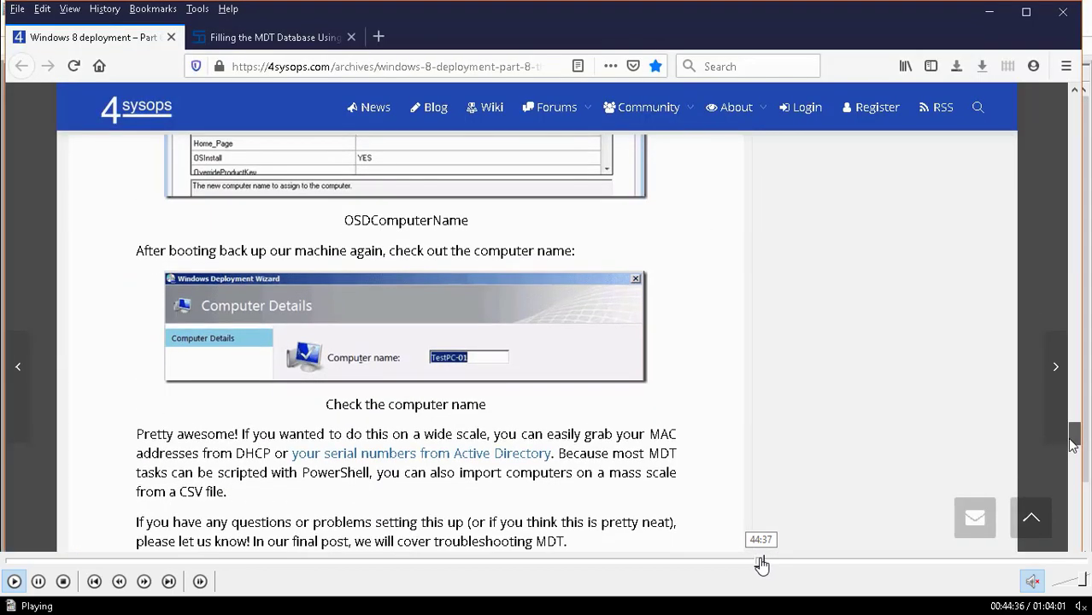
click(751, 561)
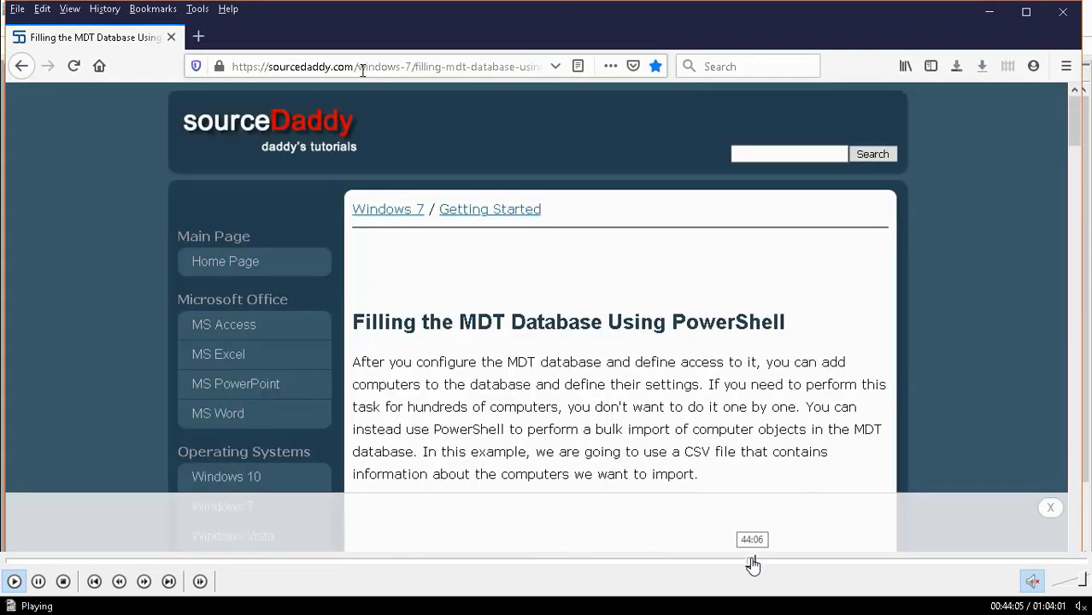
click(755, 561)
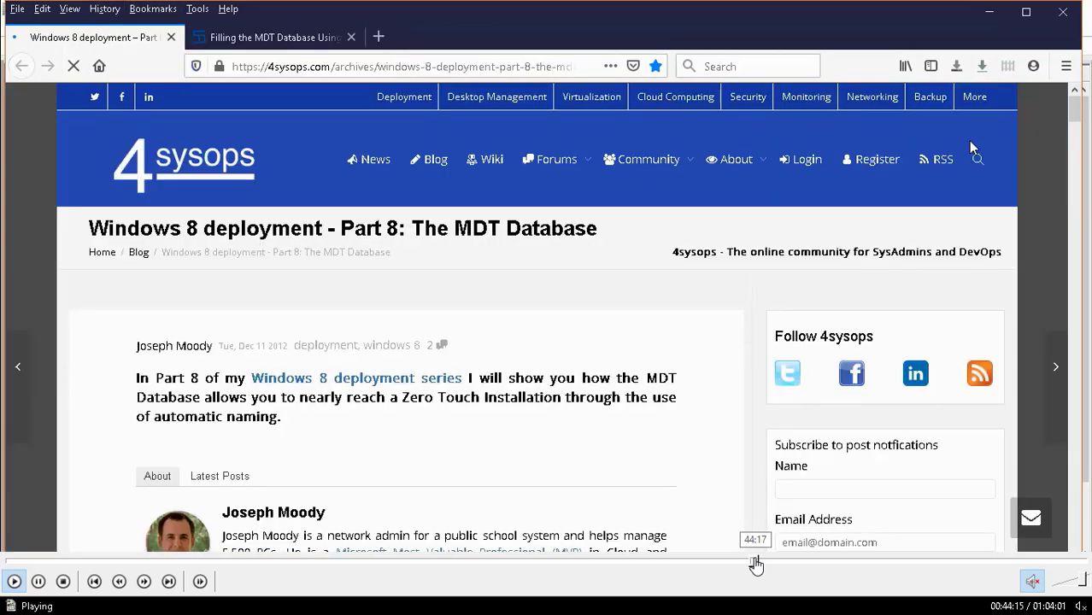
click(760, 561)
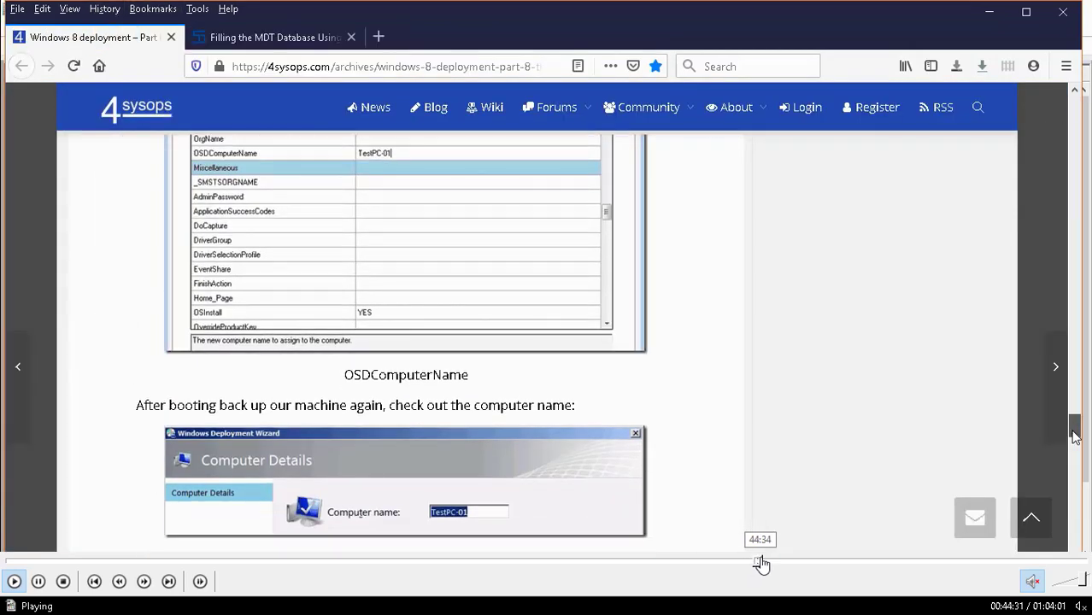
click(768, 561)
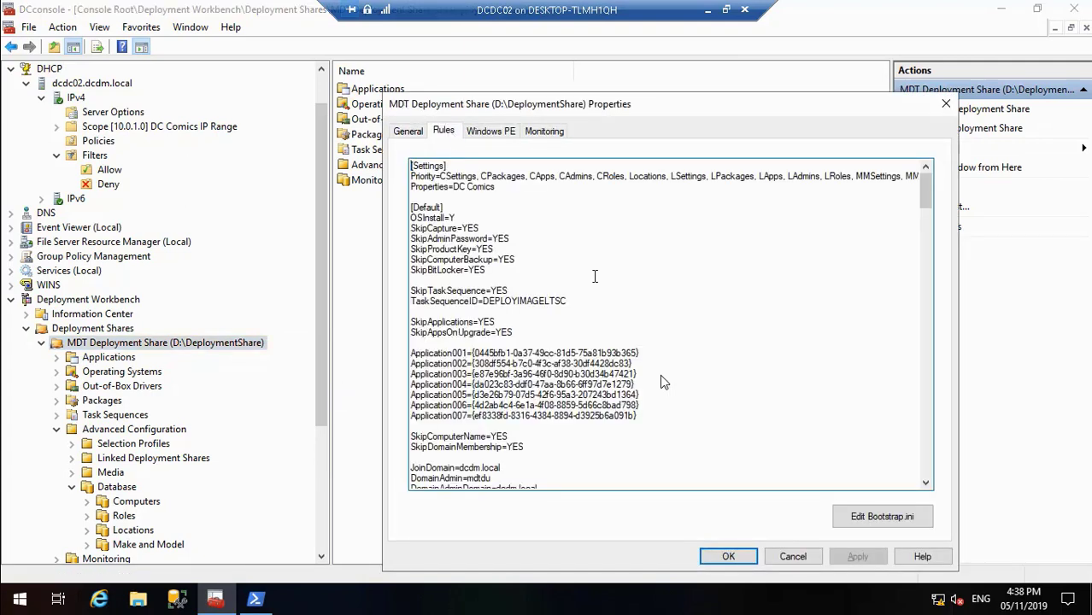
mouse_move(47, 581)
click(12, 591)
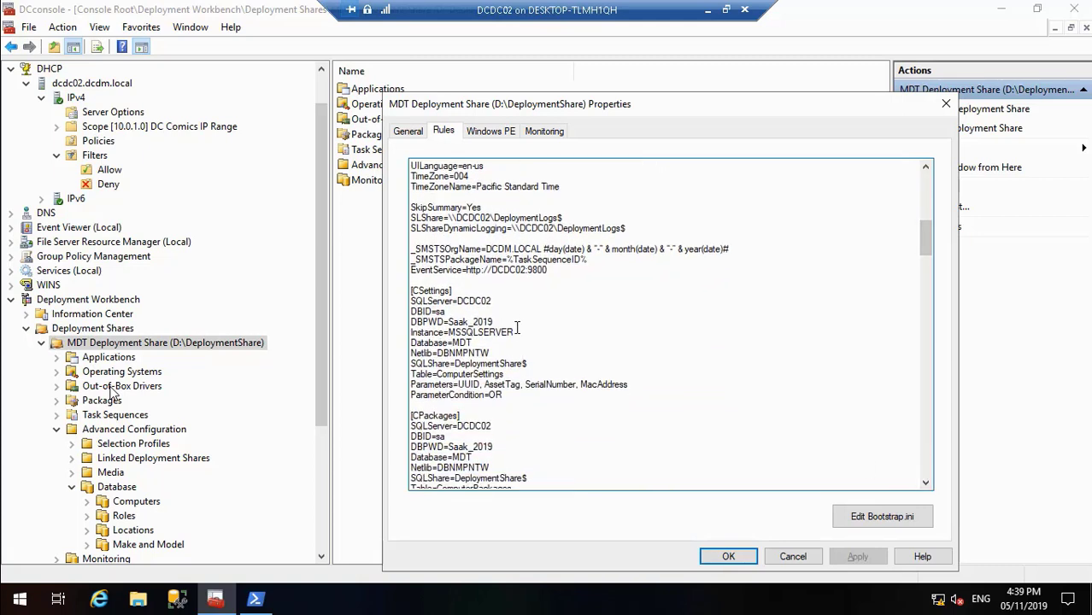
Step: Delete the Instance=MSSQLSERVER line from the [CSettings] section of the deployment share rules and apply the change
drag(515, 332, 418, 333)
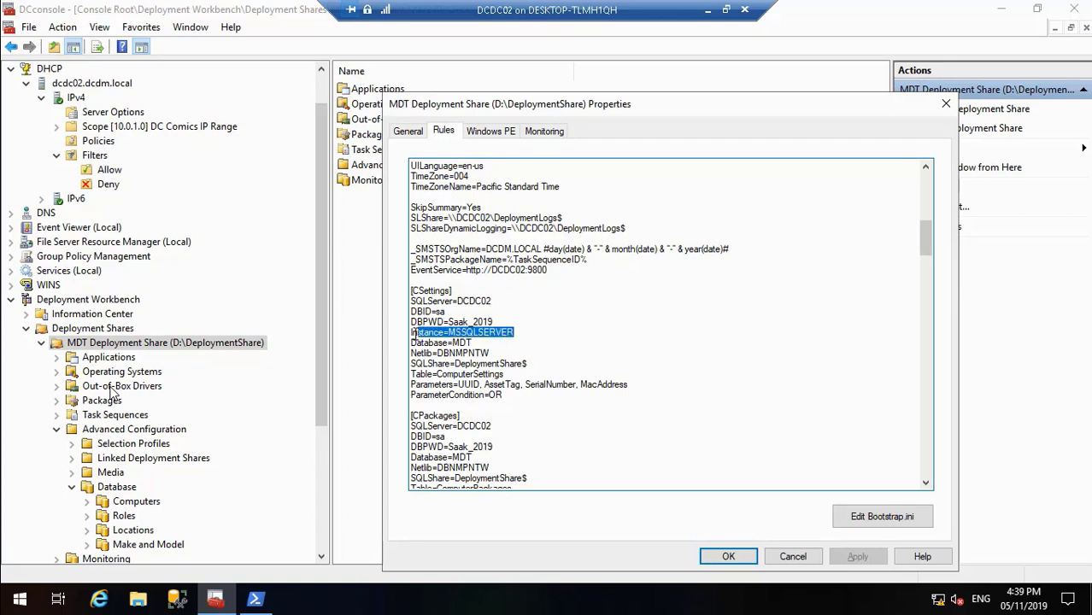
key(Delete)
key(Delete)
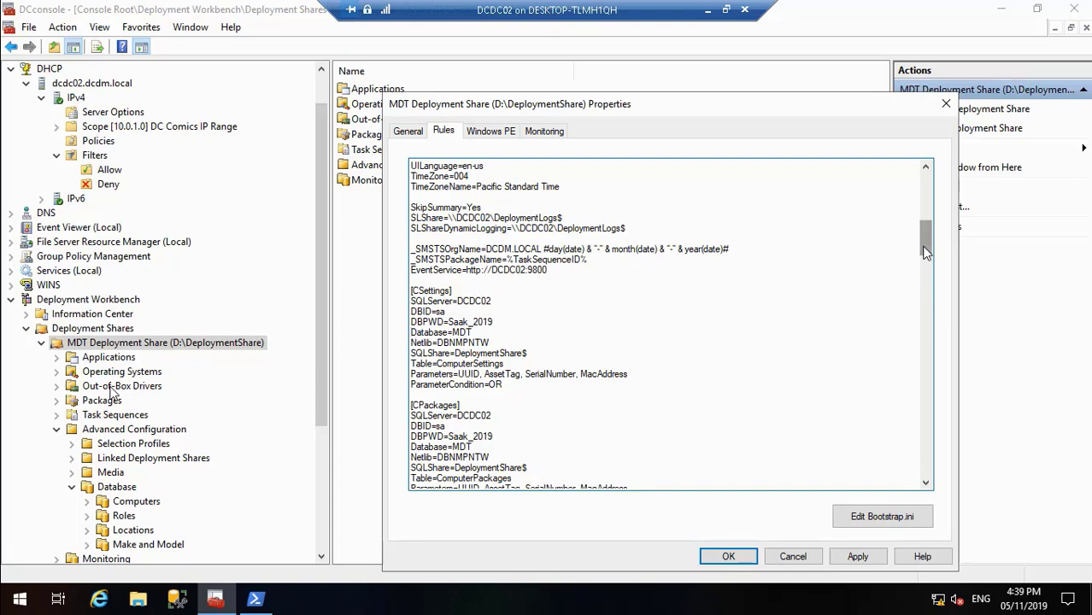
drag(925, 250, 940, 500)
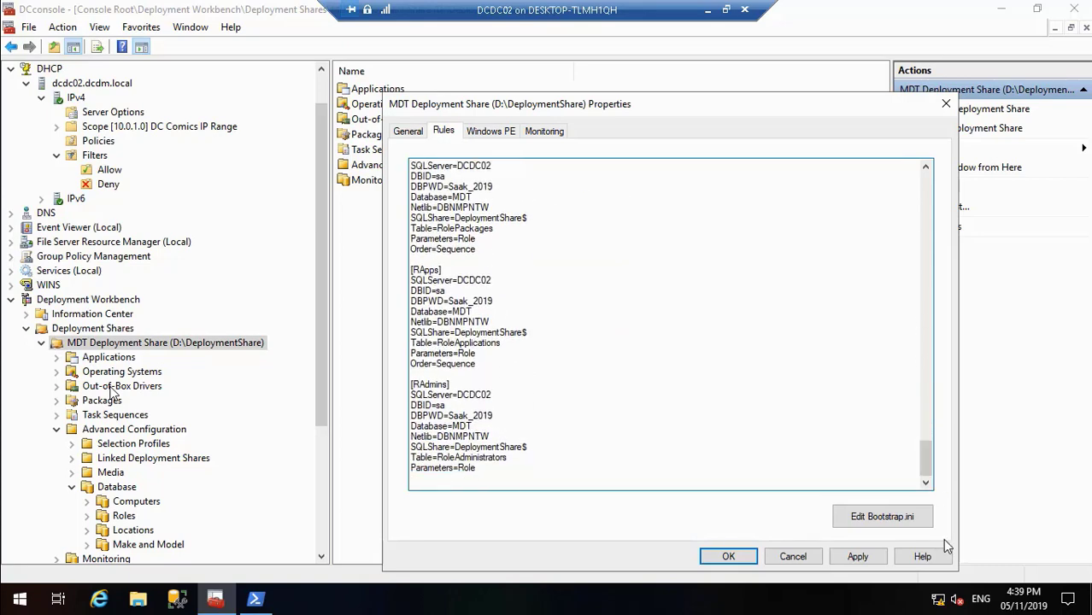
click(858, 556)
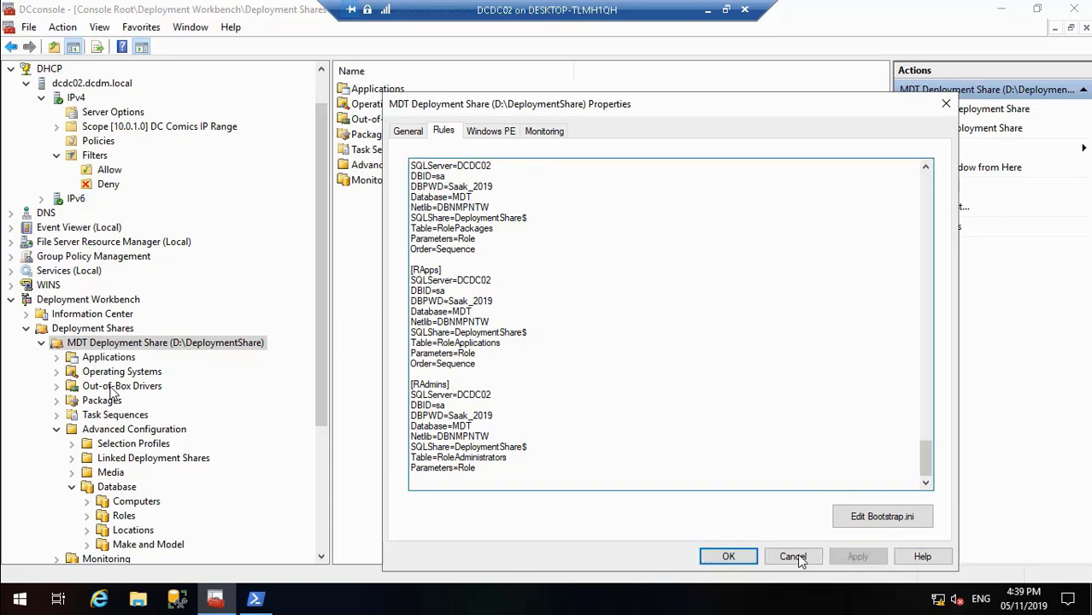
Step: Close the deployment share properties and update the MDT Deployment Share, keeping the option to optimize the boot image updating process
click(729, 556)
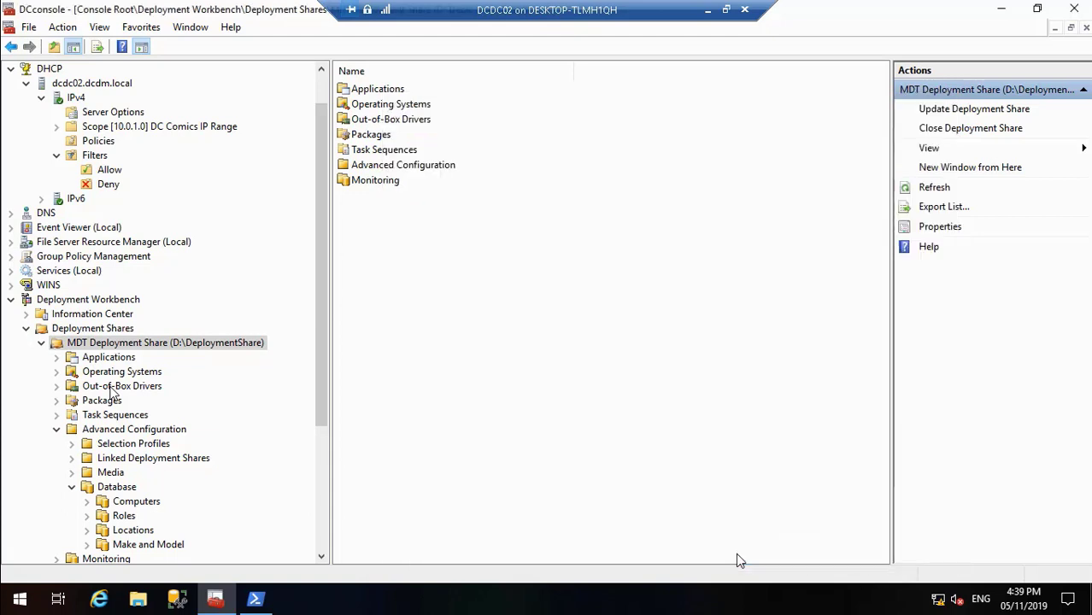
right_click(241, 342)
click(266, 355)
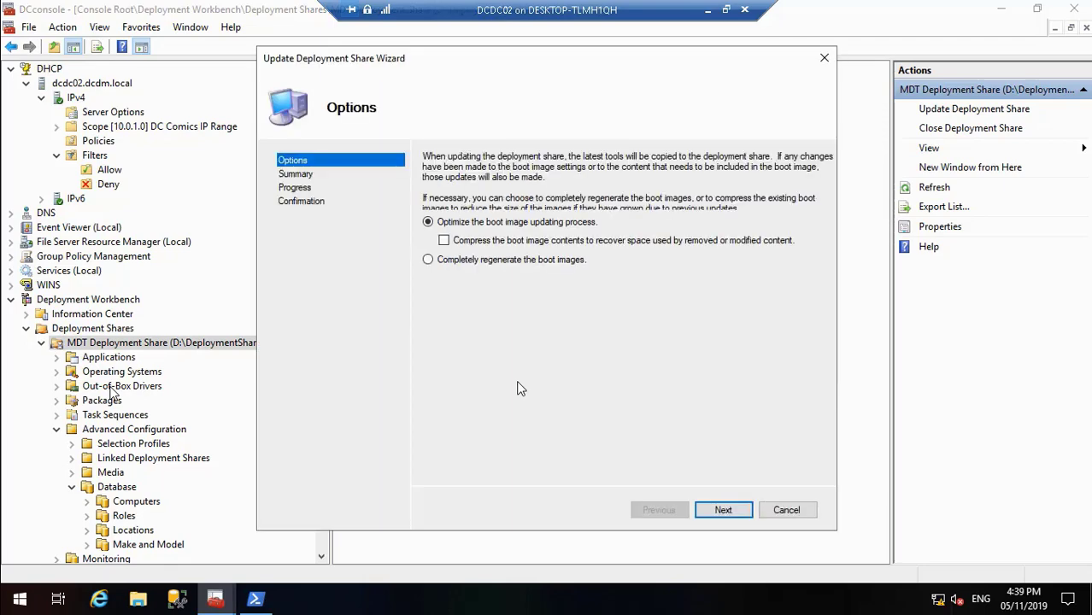
click(732, 510)
click(732, 510)
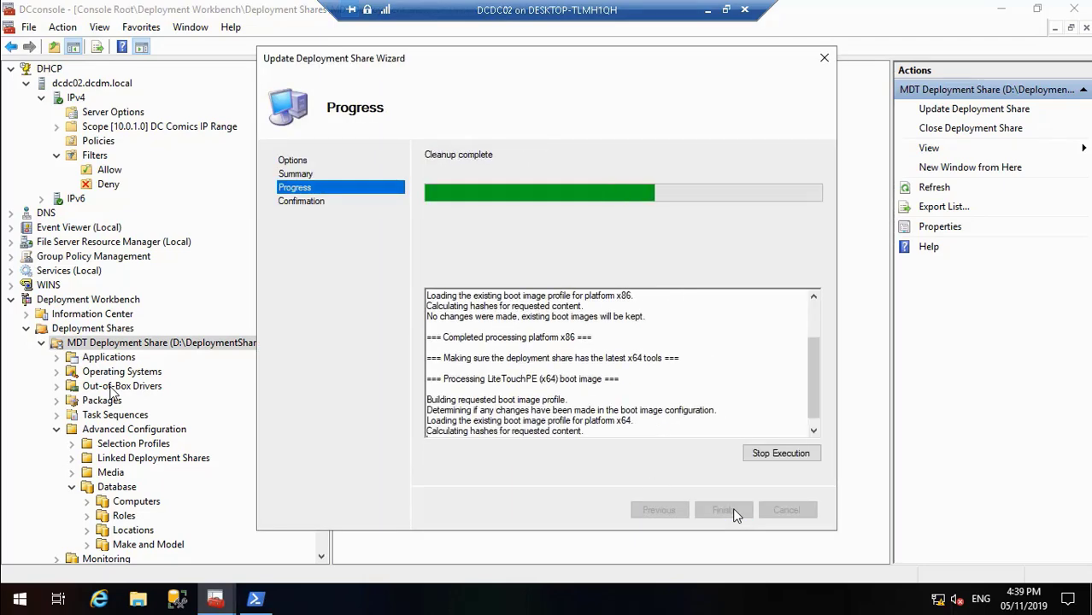
click(723, 510)
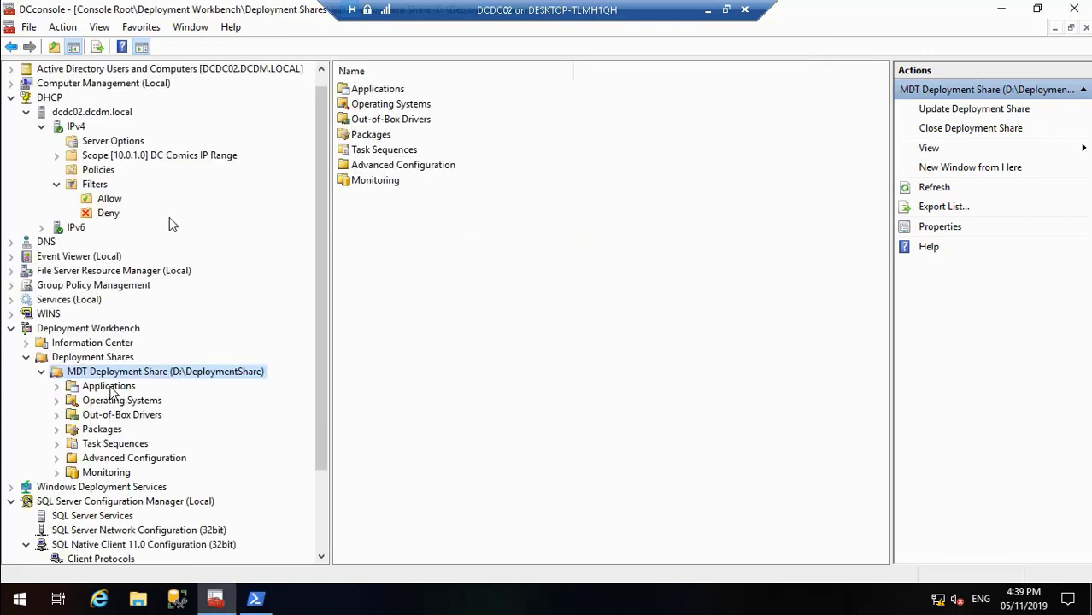
Step: Check the PCDC01 entry in the DHCP IPv4 Allow filter
click(109, 198)
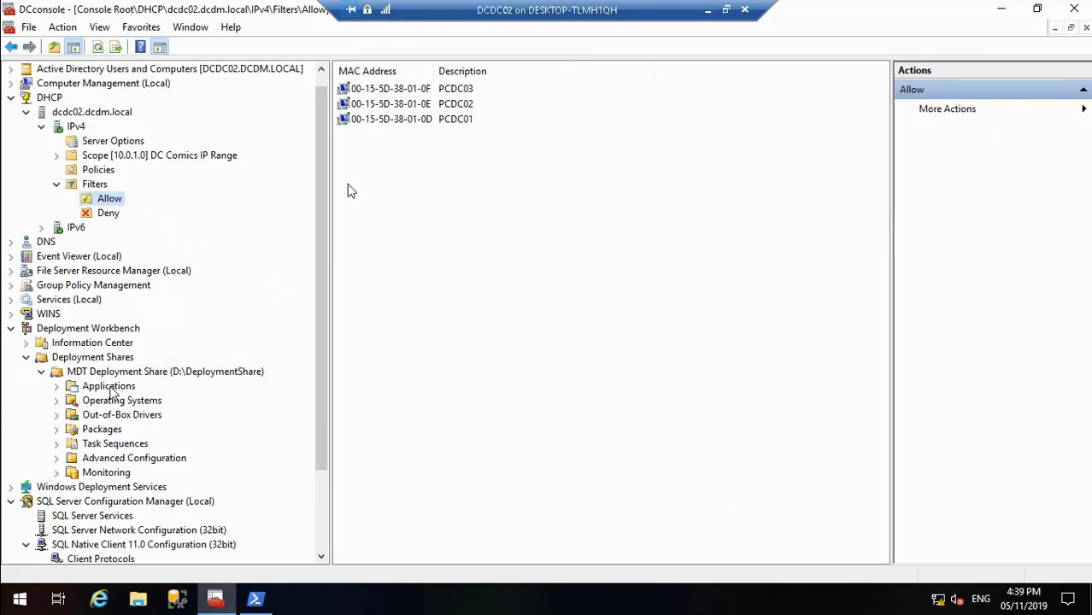
click(405, 123)
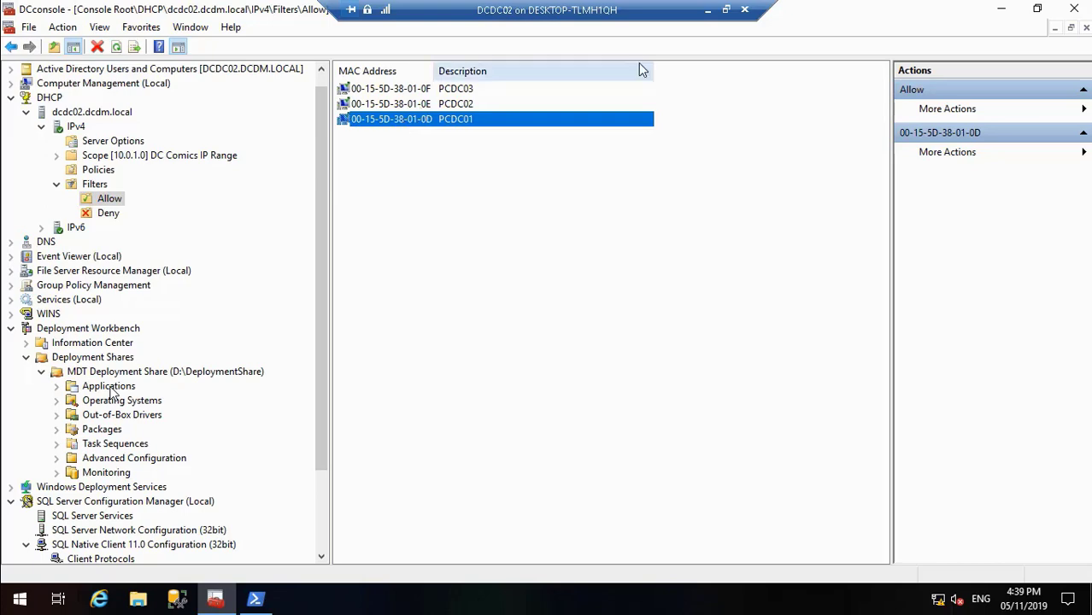
Step: Close PowerShell on DCDC02 and switch to Hyper-V Manager on the host
click(1005, 8)
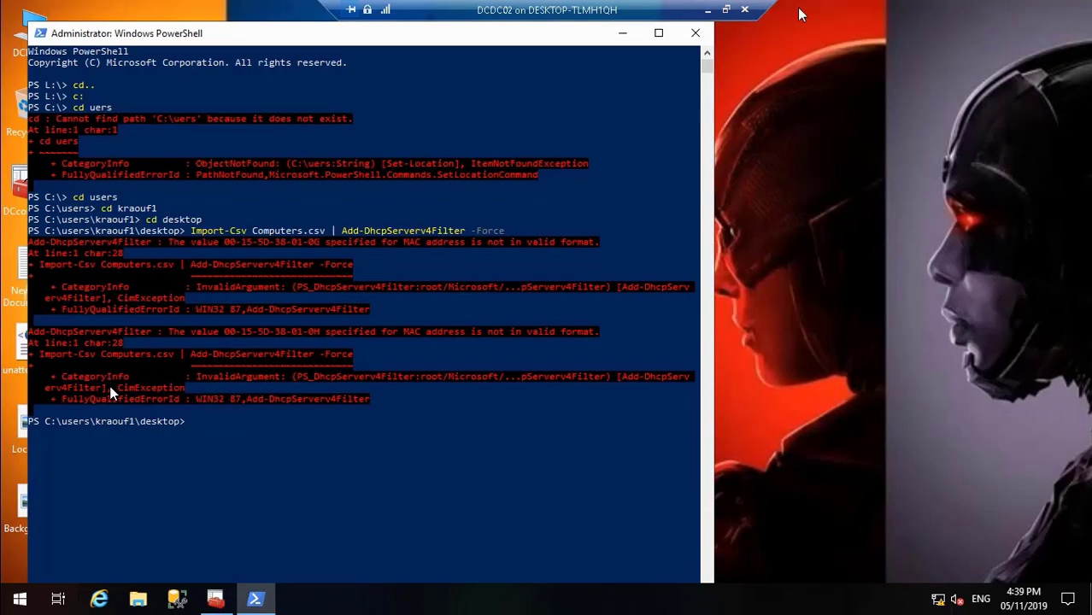
click(695, 33)
click(708, 12)
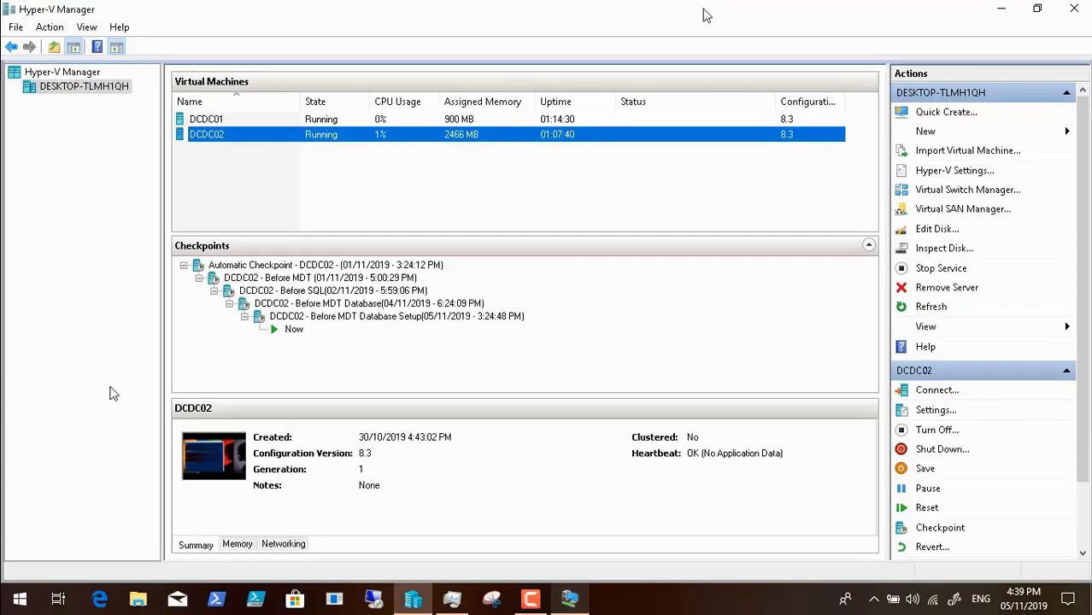
Step: Start creating a new virtual machine named PCDC01 and keep it as Generation 1
click(954, 133)
click(995, 134)
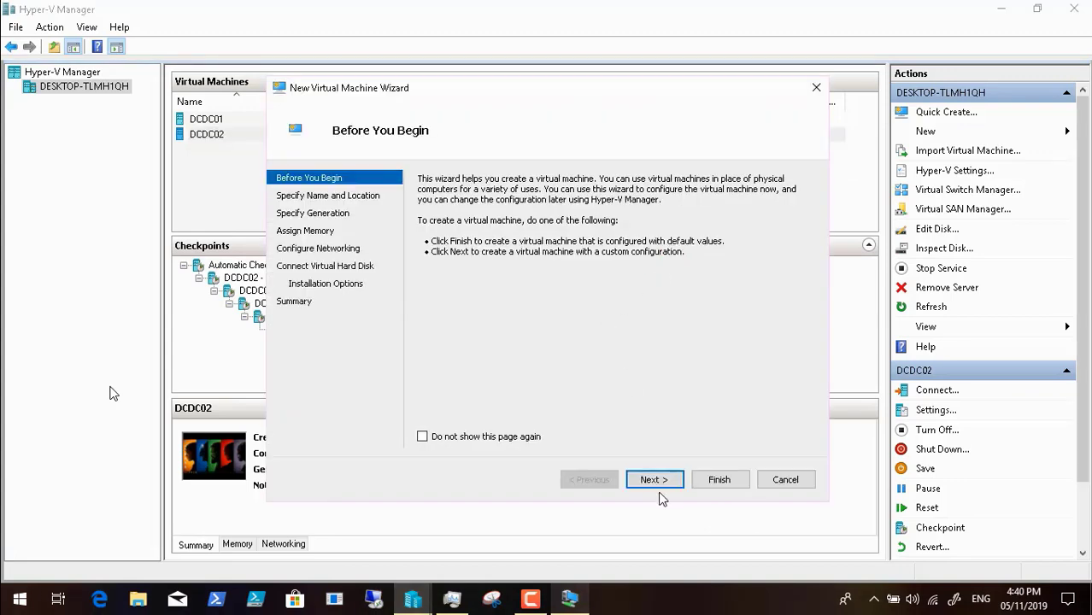
click(660, 491)
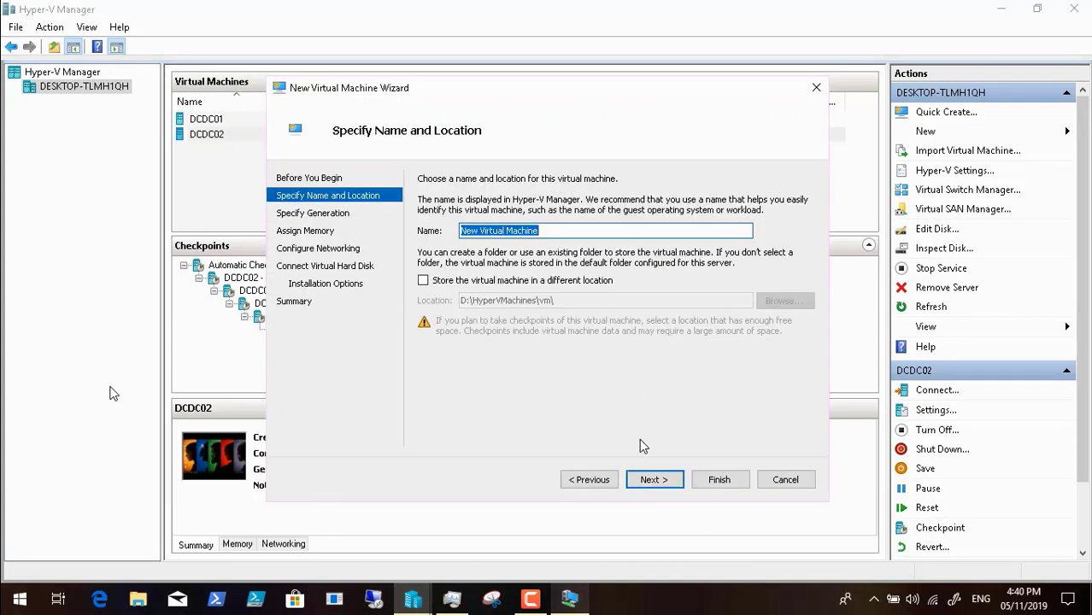
text(PCDC01)
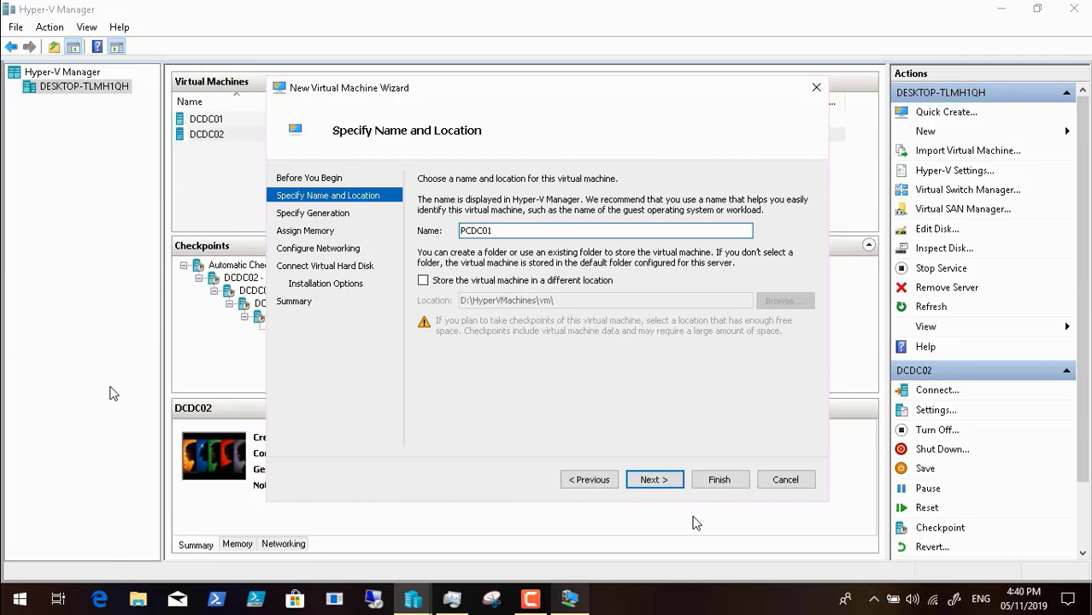
click(656, 479)
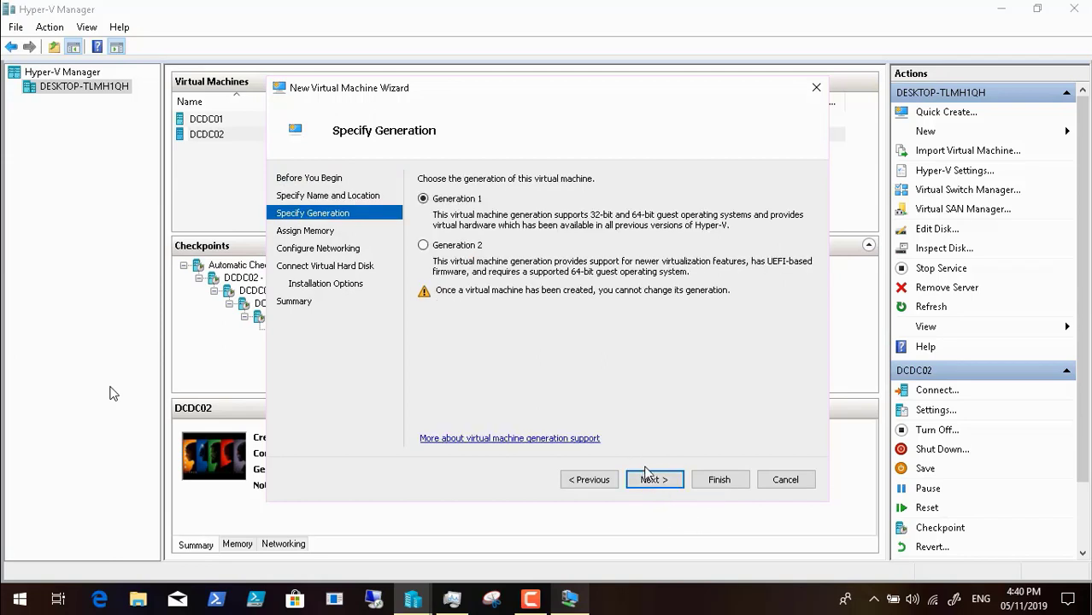
click(654, 481)
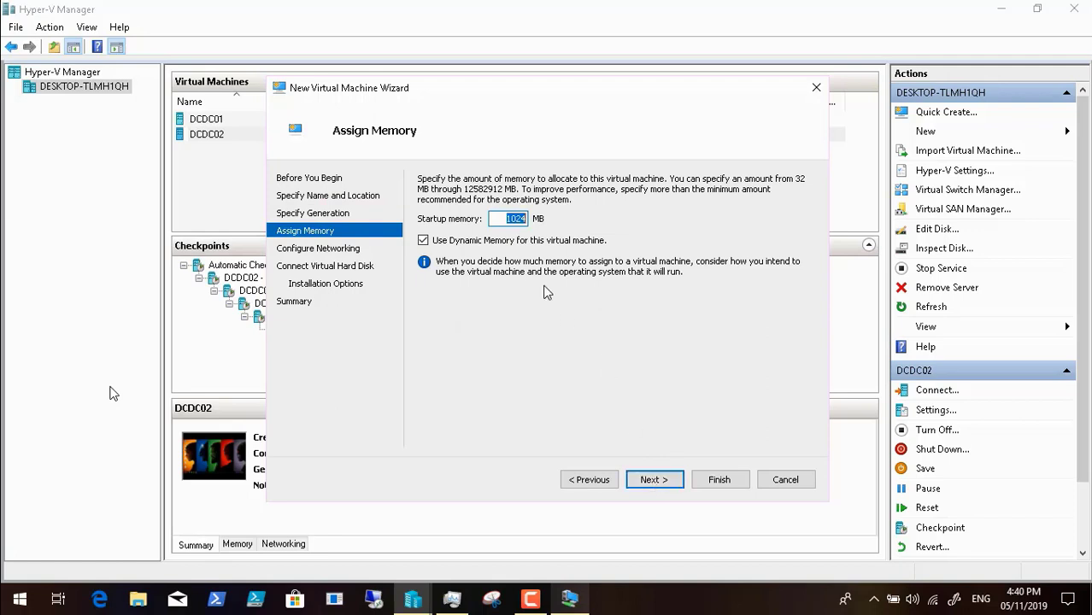
Step: Set PCDC01's startup memory to 2024 MB and connect its network adapter to DCInternalSwitch
text(2024)
click(663, 481)
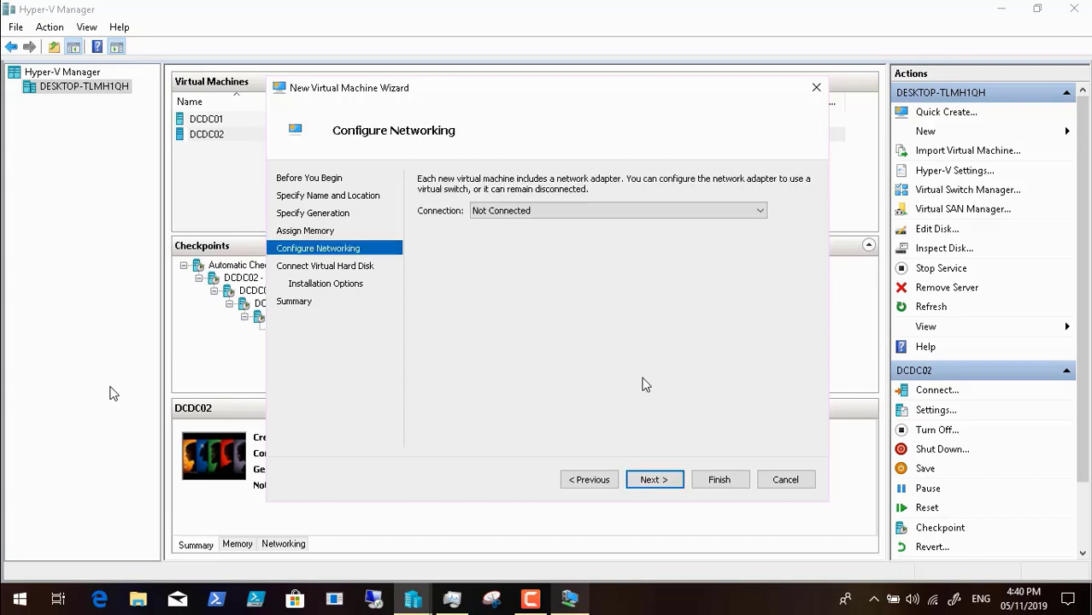
click(603, 212)
click(592, 257)
click(649, 481)
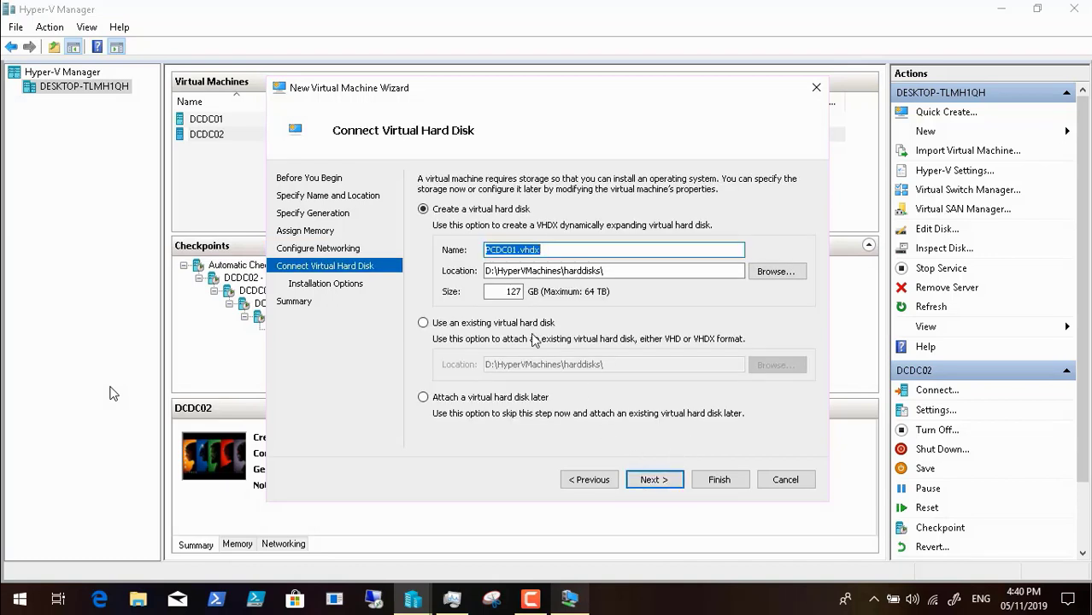
Step: Set the size of the new PCDC01.vhdx virtual hard disk to 200 GB
click(517, 291)
key(BackSpace)
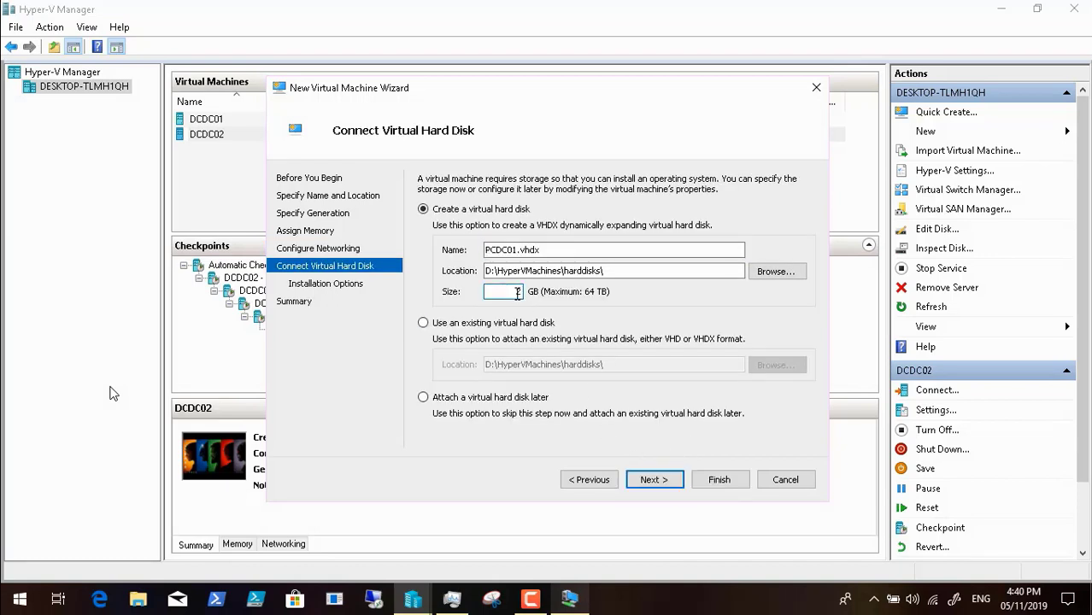
text(200)
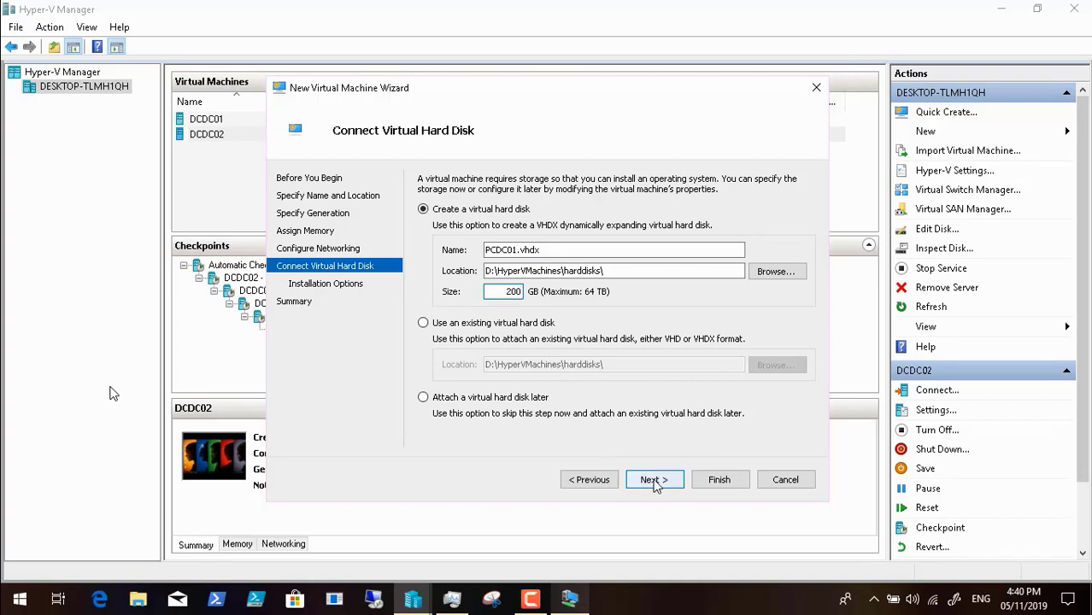
click(652, 479)
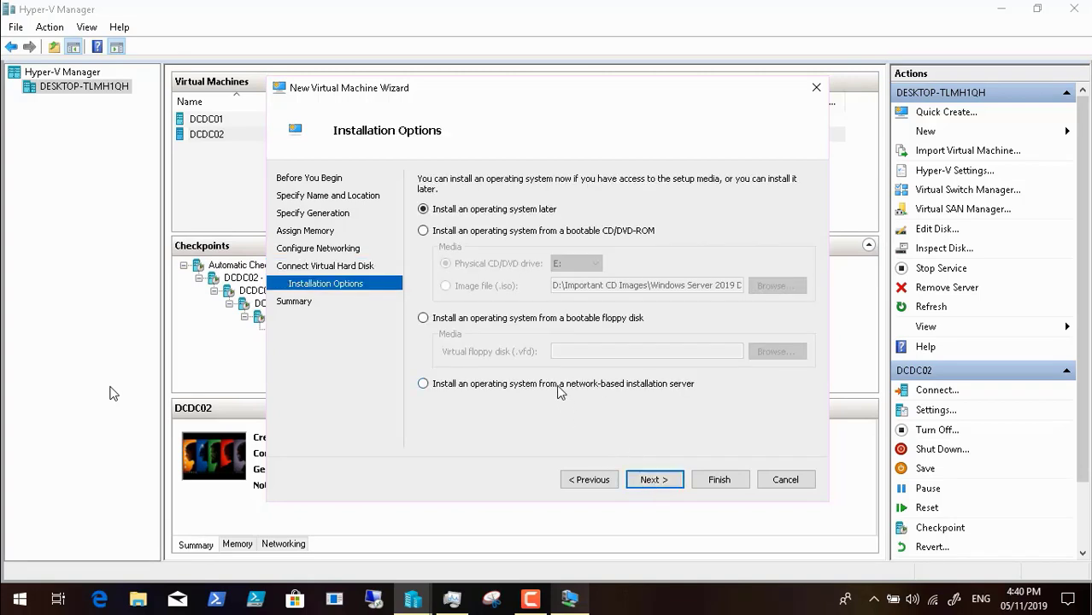
Step: Choose to install PCDC01's operating system from a network-based installation server and finish creating the virtual machine
click(553, 382)
click(654, 480)
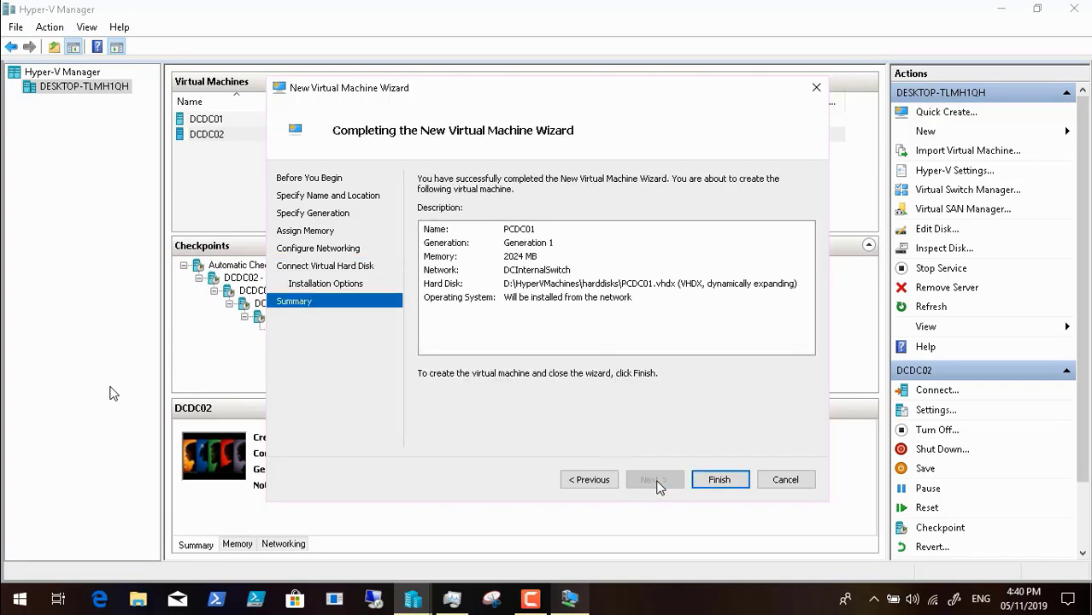
click(717, 482)
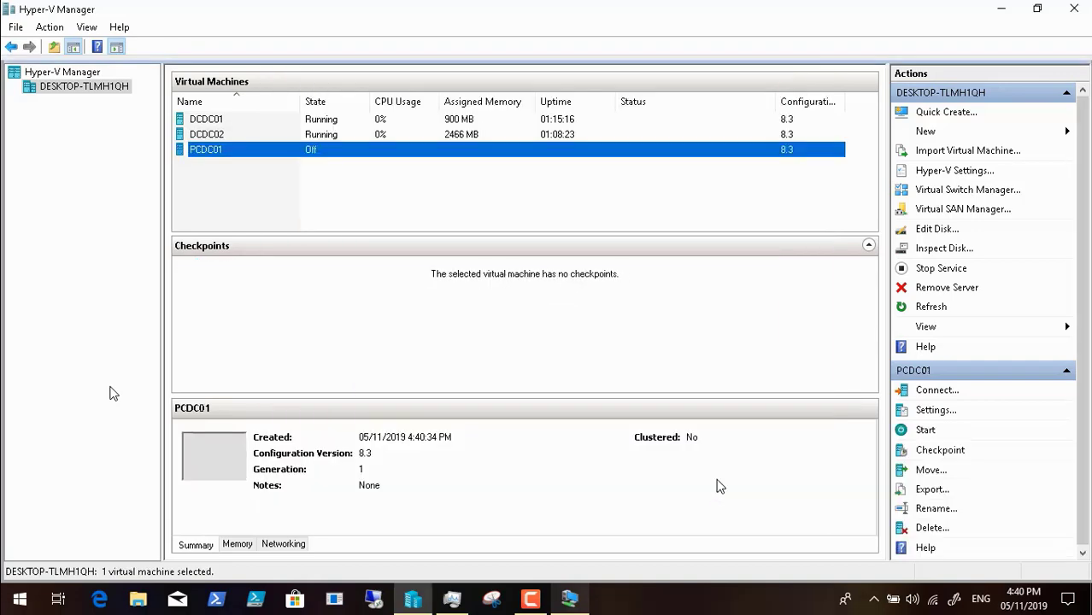
Step: Return to the DCDC02 session and open the boot properties of the Windows Deployment Services server DCDC02.DCDM.LOCAL
click(570, 597)
click(215, 597)
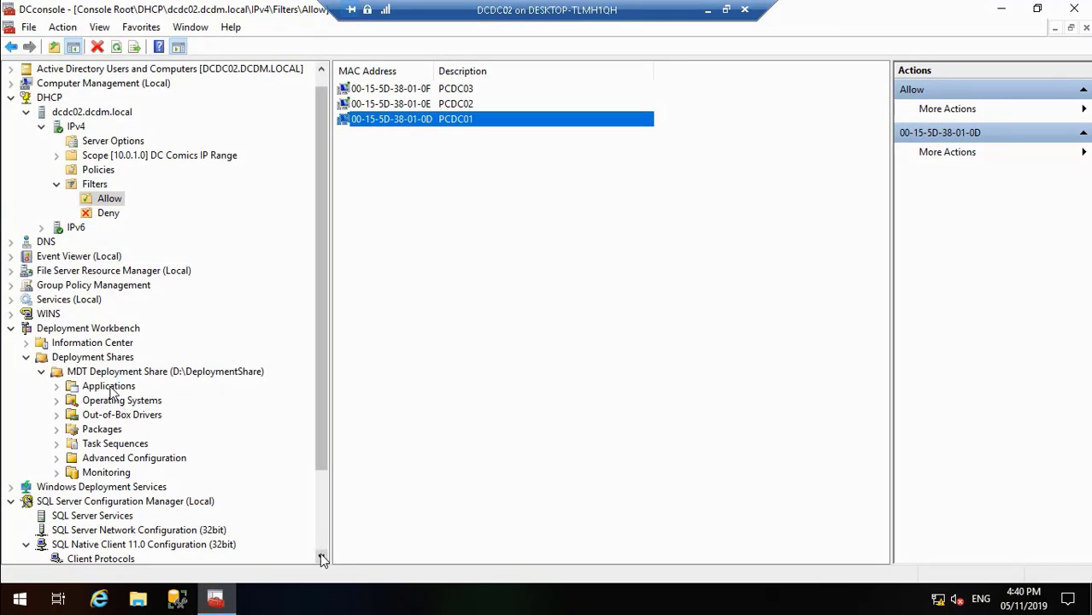
scroll(321, 556, down, 3)
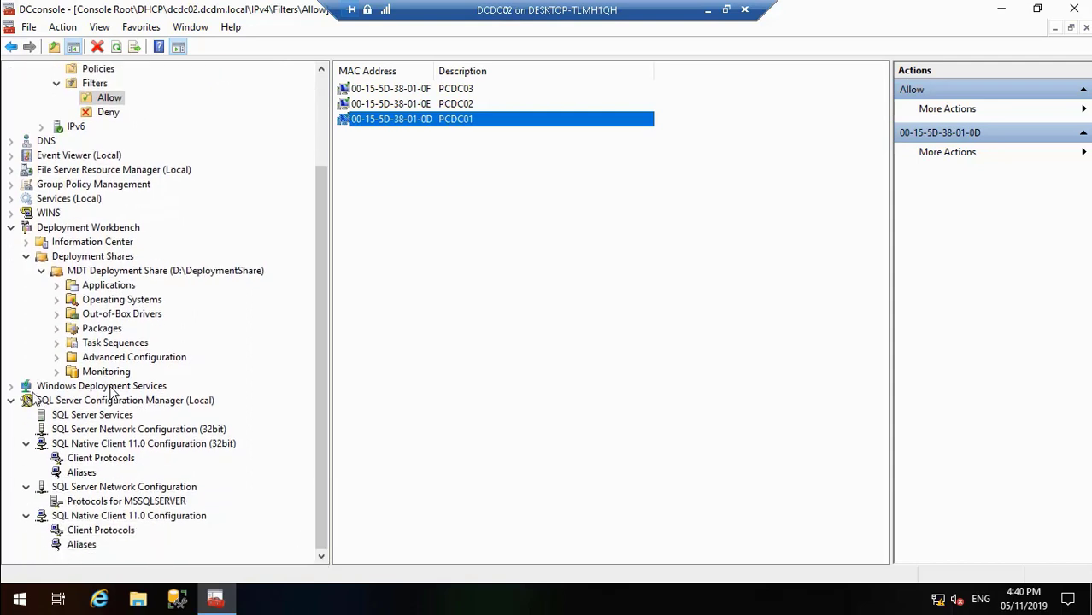
click(10, 386)
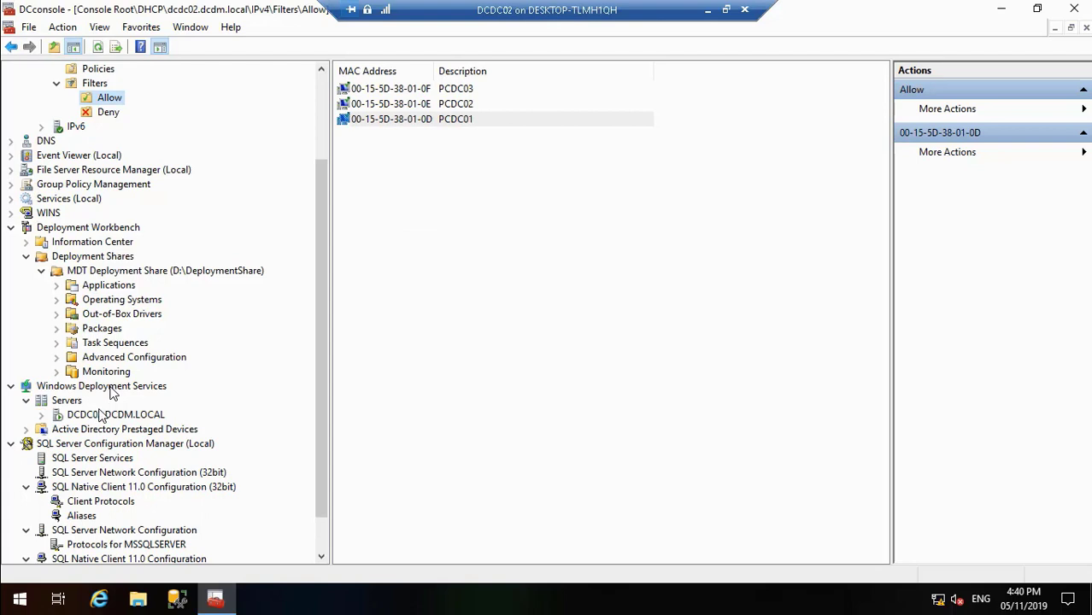
click(41, 415)
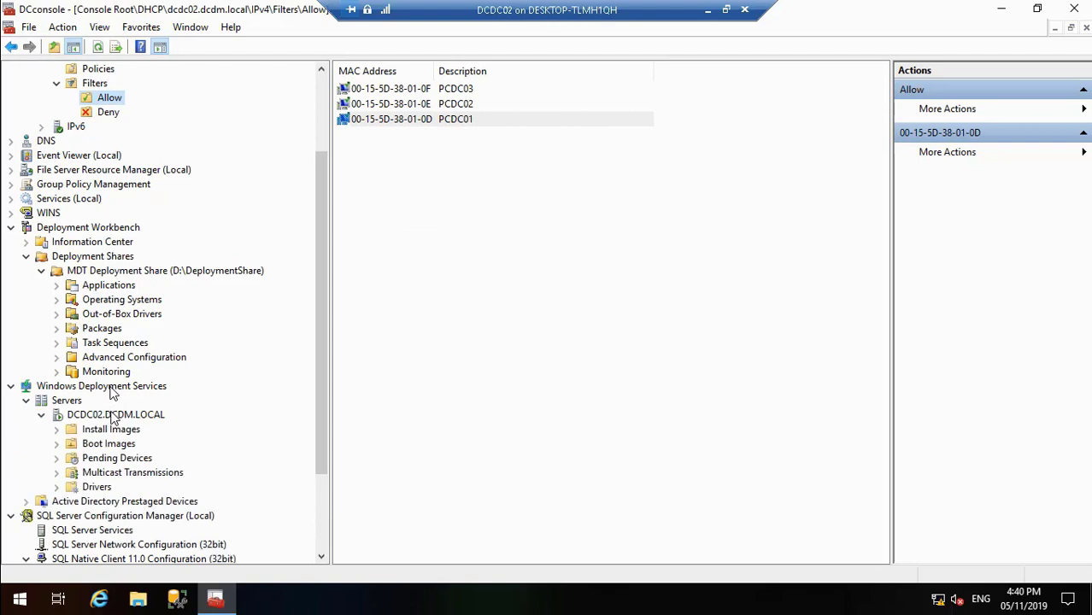
right_click(112, 414)
click(158, 422)
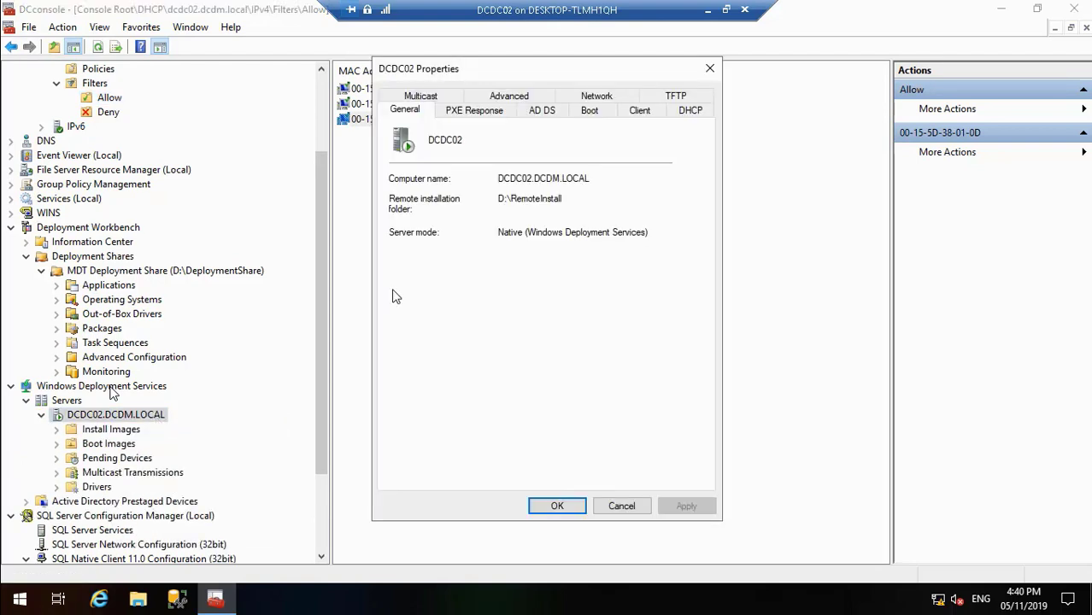
click(591, 111)
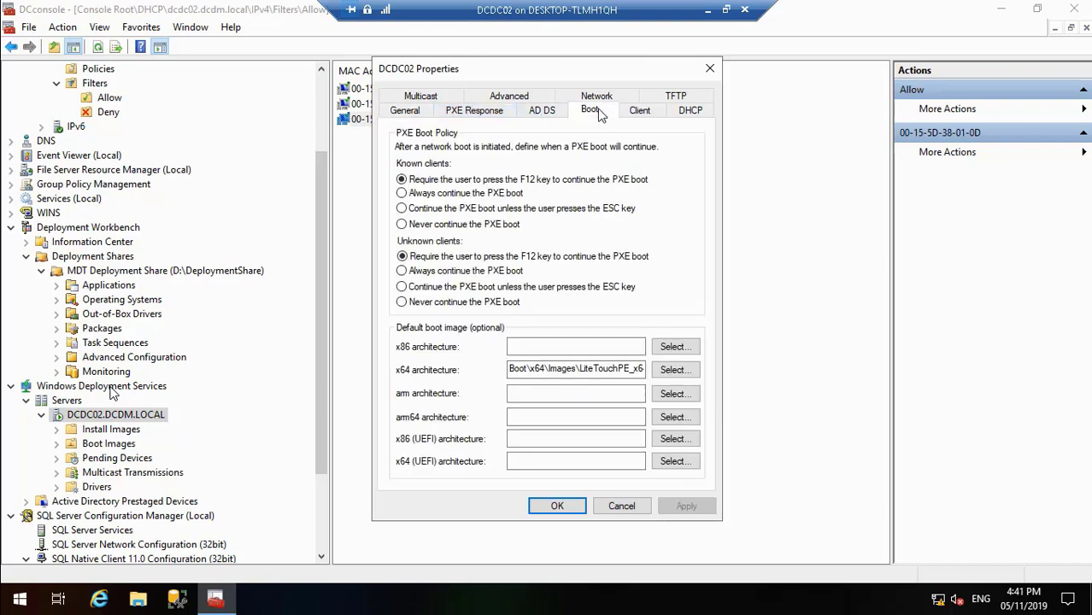
Step: Set the PXE boot policy for known and unknown clients to continue unless the user presses the ESC key, and save the properties
click(443, 288)
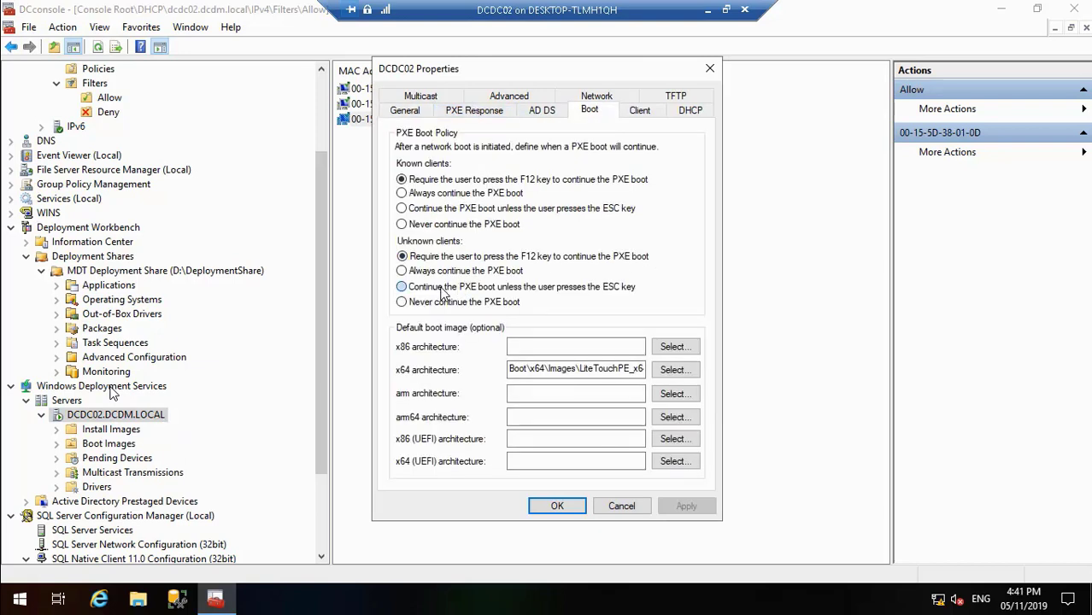
click(412, 209)
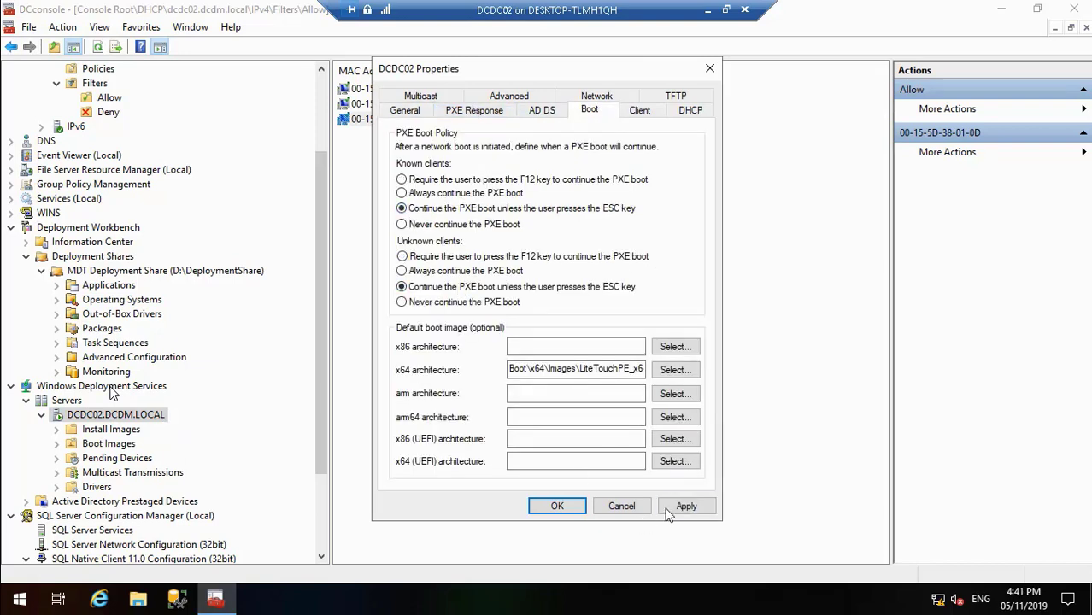
click(696, 506)
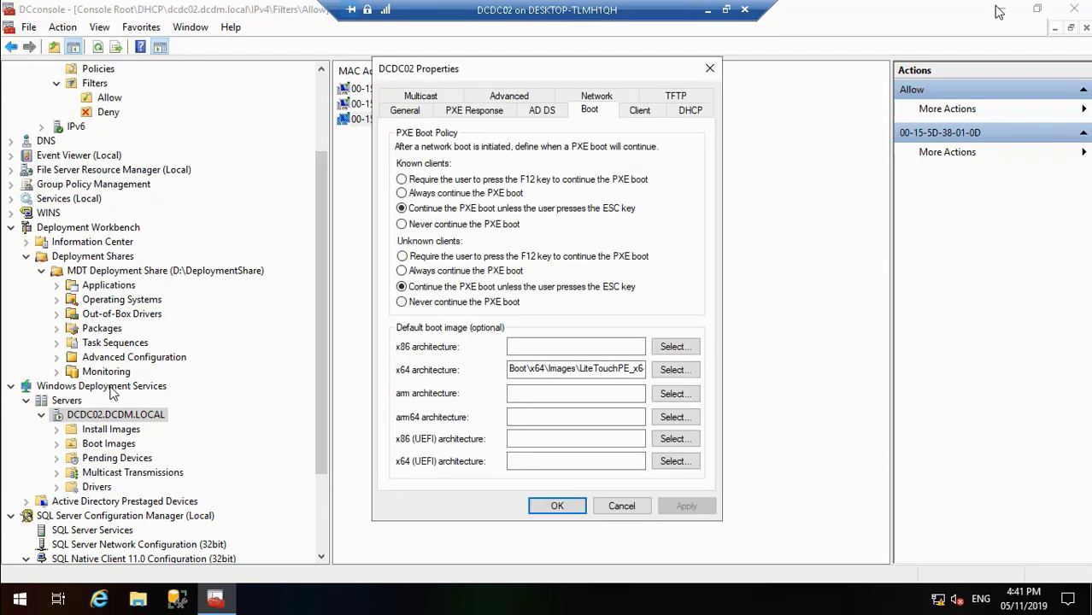
click(556, 506)
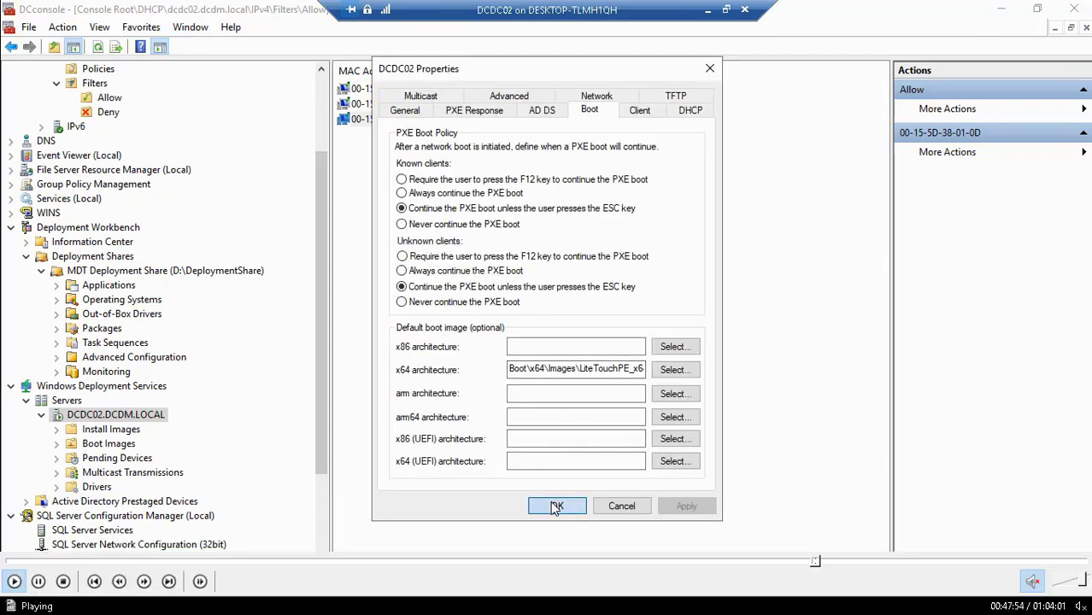
click(38, 584)
double_click(367, 327)
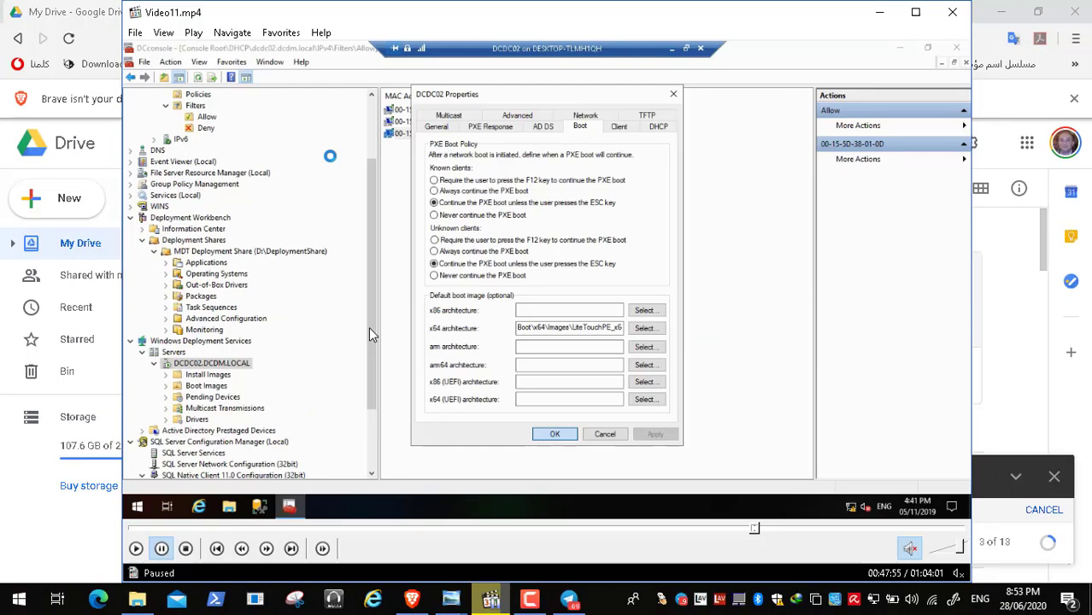
click(453, 600)
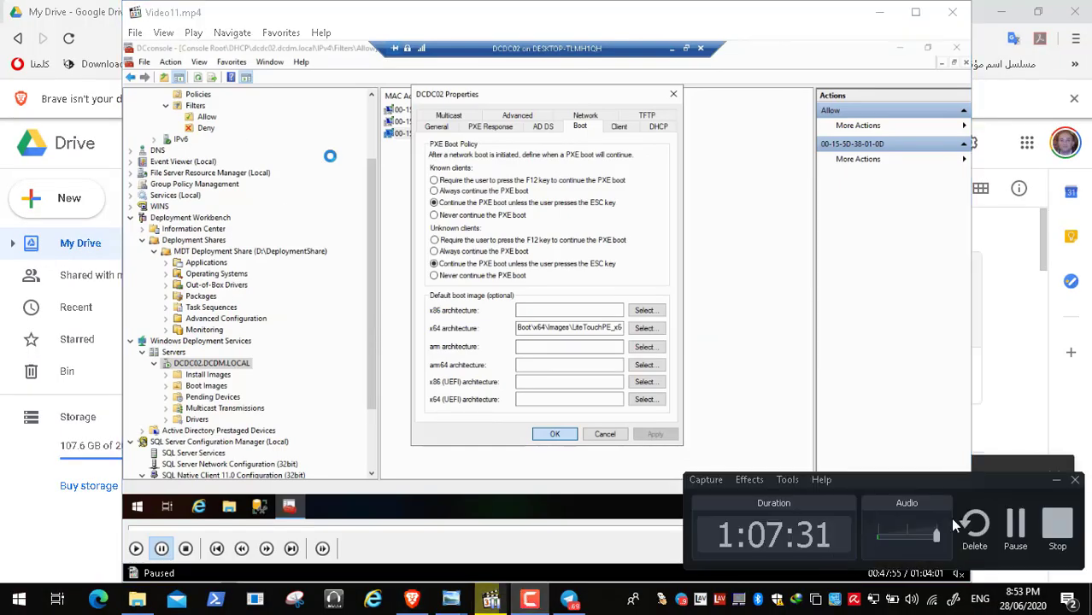
click(1017, 523)
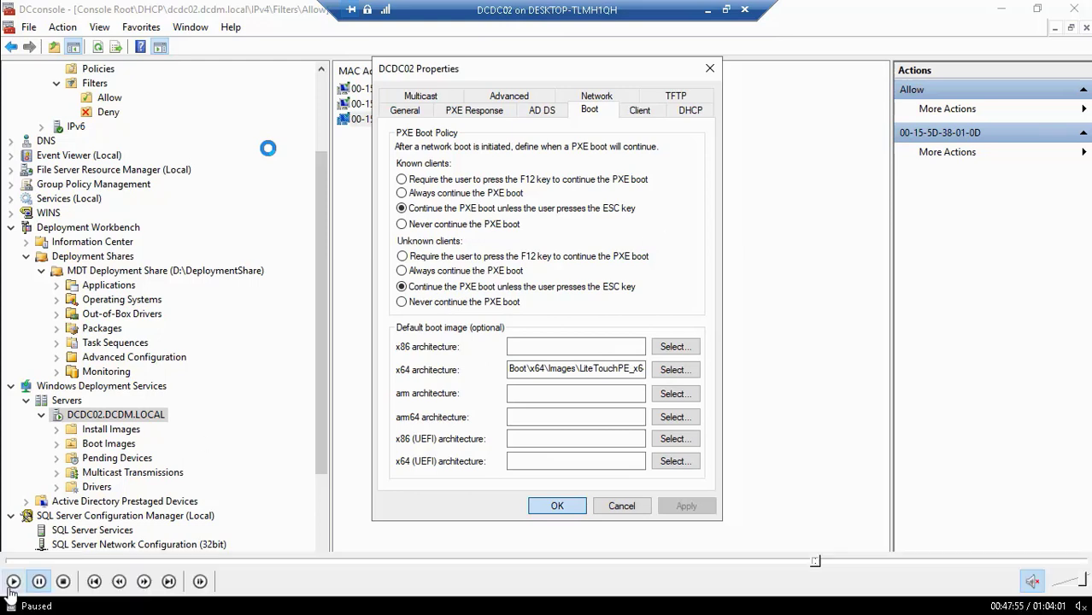
click(13, 582)
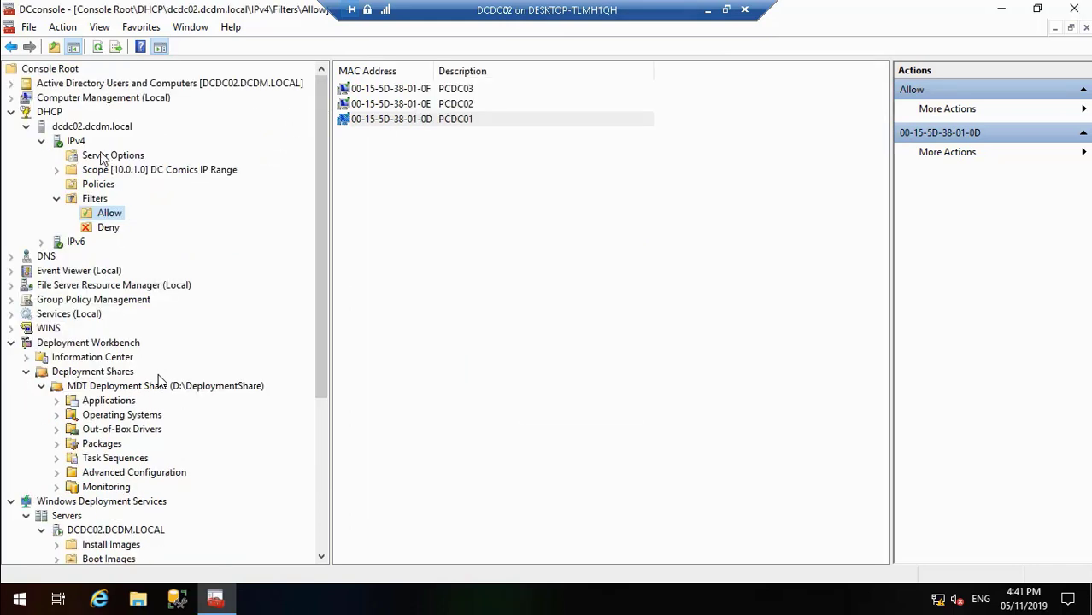
Step: Open the Terminals organizational unit under DCSH in the DCDM.LOCAL domain of Active Directory Users and Computers
click(10, 94)
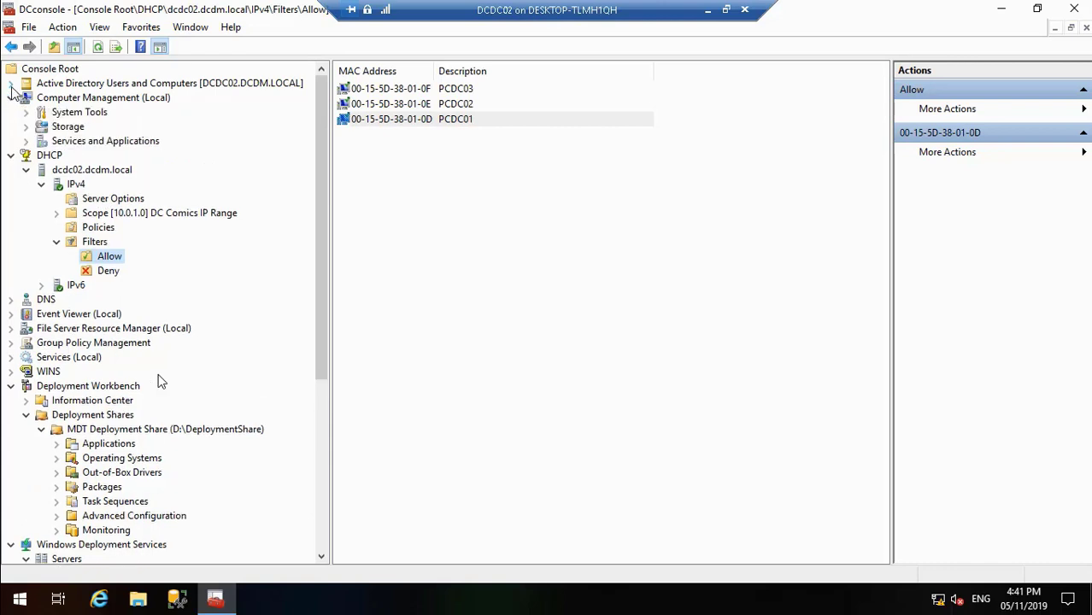
click(10, 98)
click(11, 84)
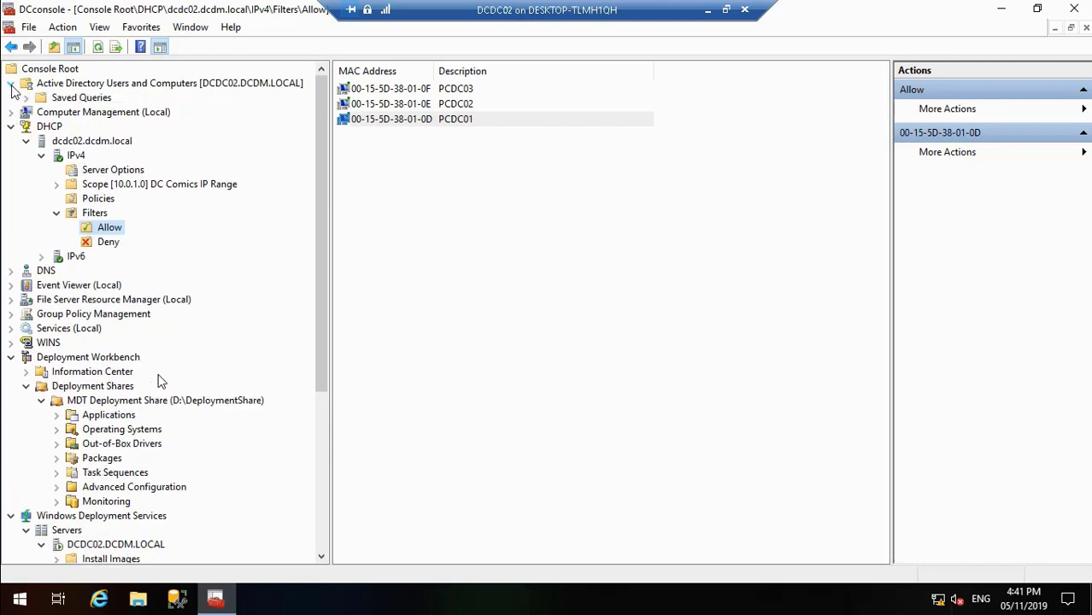
click(25, 112)
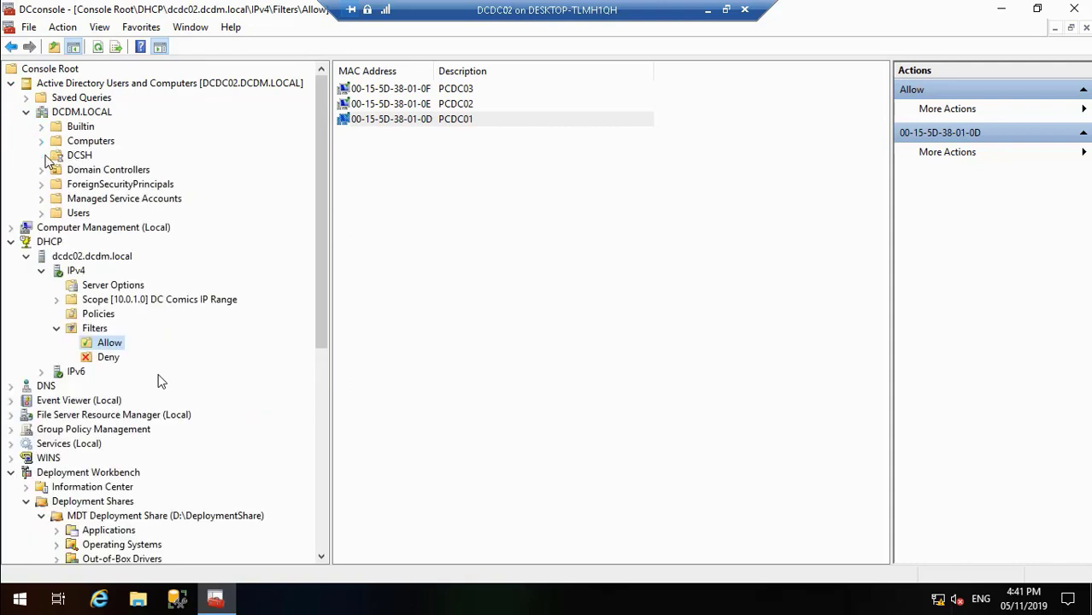
click(43, 155)
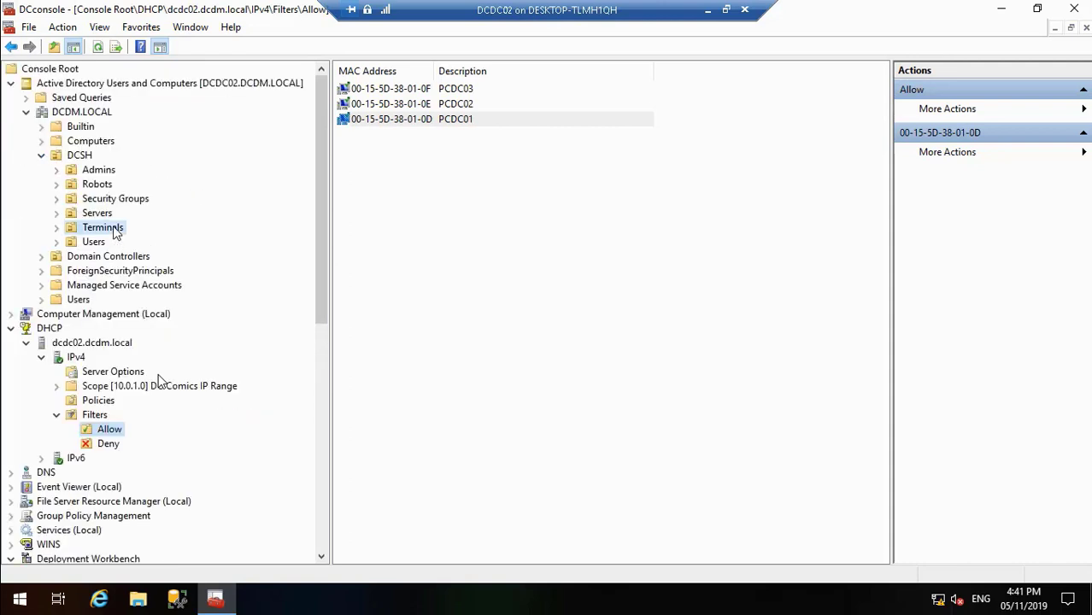
click(117, 233)
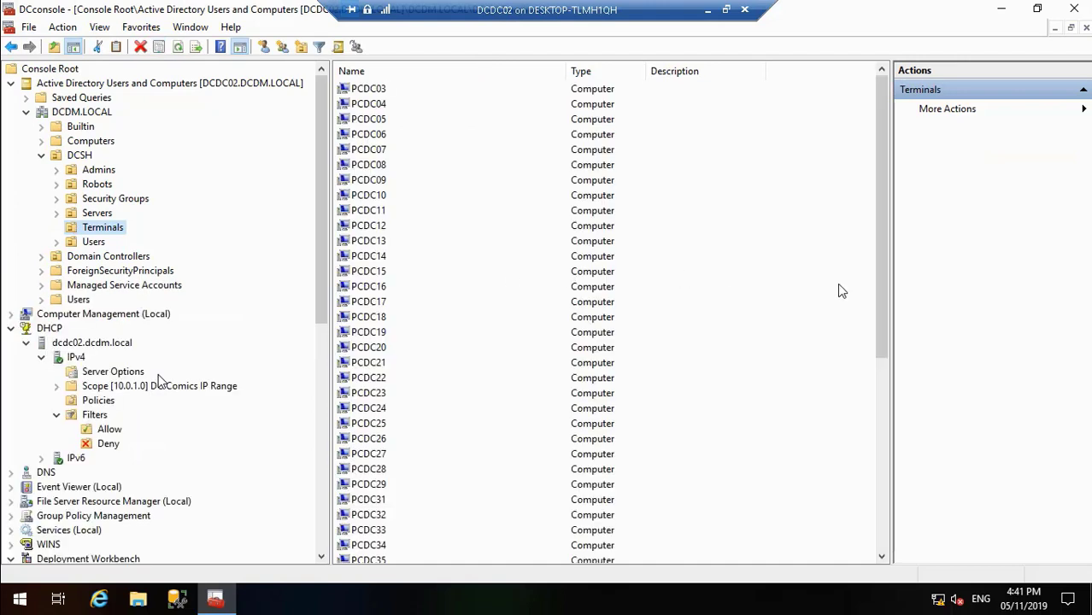
Step: Delete the computer accounts WIN-5BA1NQ59232 and WIN-TVU4T3QBFRR from Terminals, including all the objects they contain
drag(880, 368, 900, 512)
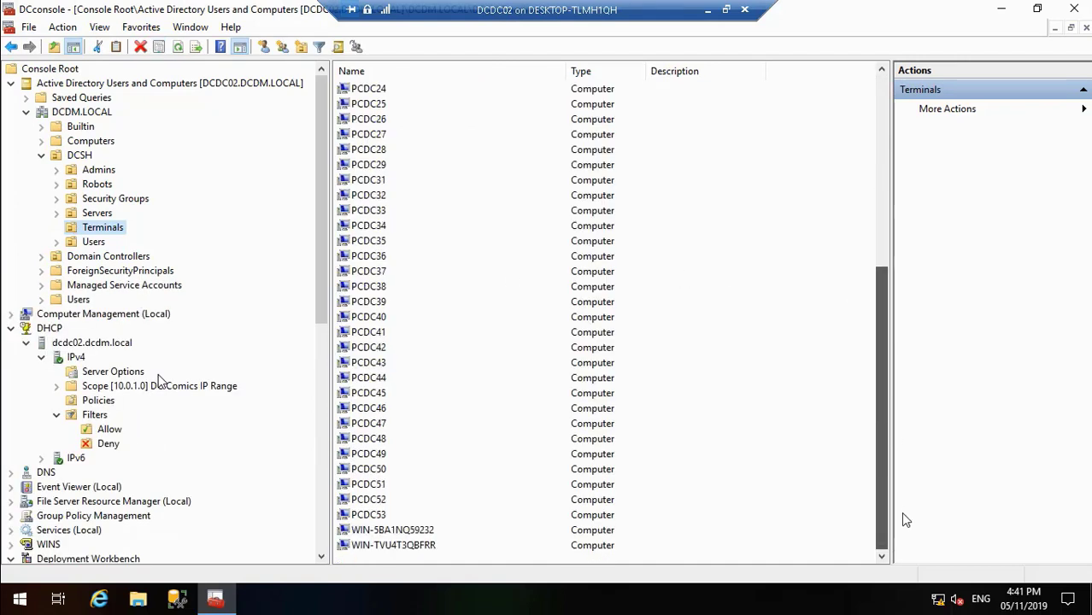
click(425, 544)
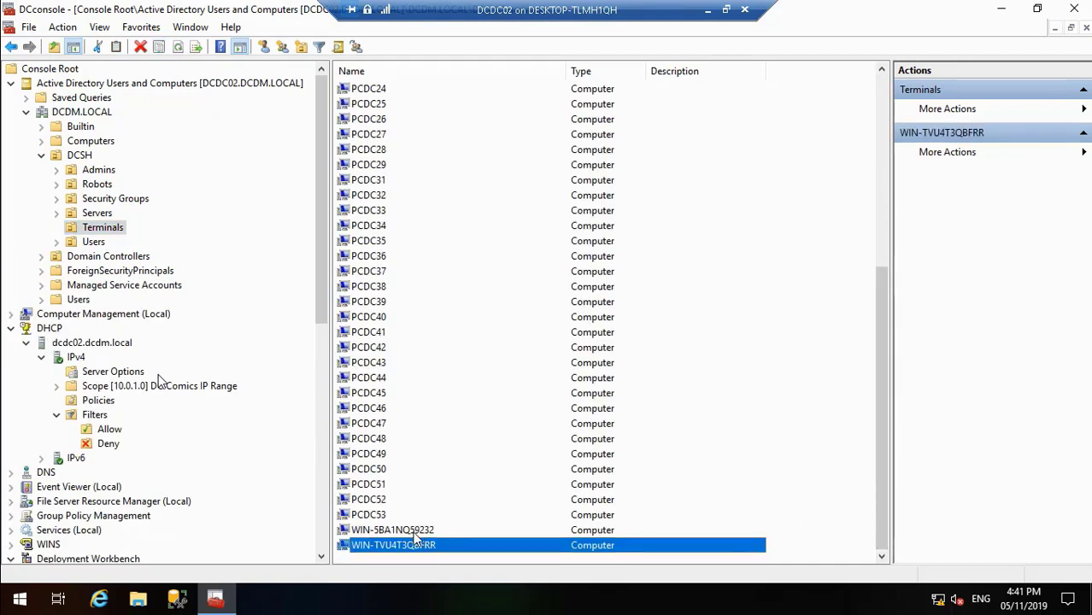
shift+click(412, 531)
right_click(412, 531)
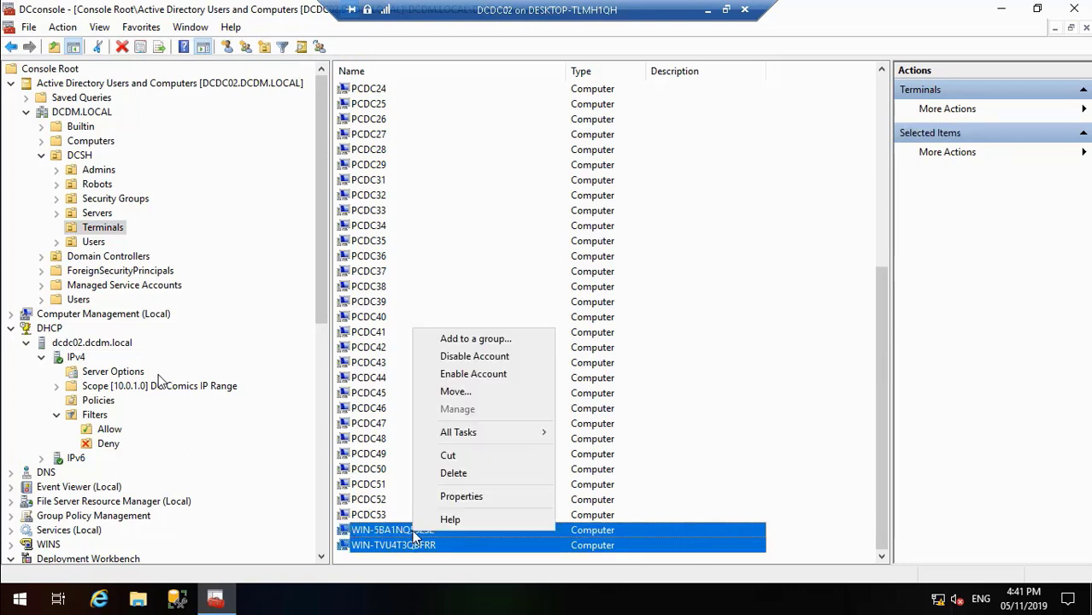
click(453, 473)
click(586, 358)
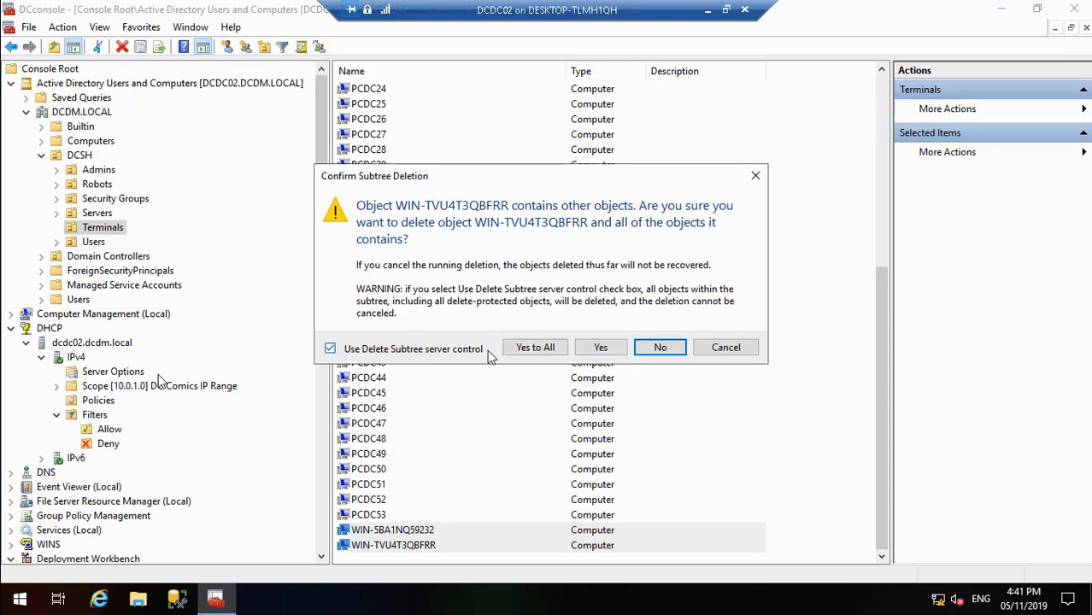
click(533, 349)
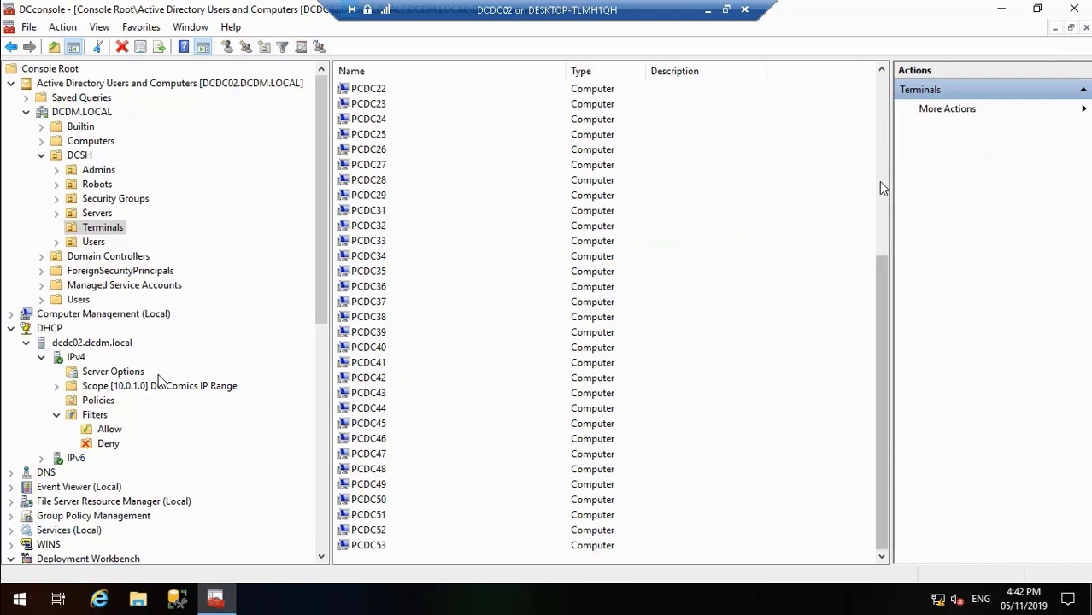
click(883, 96)
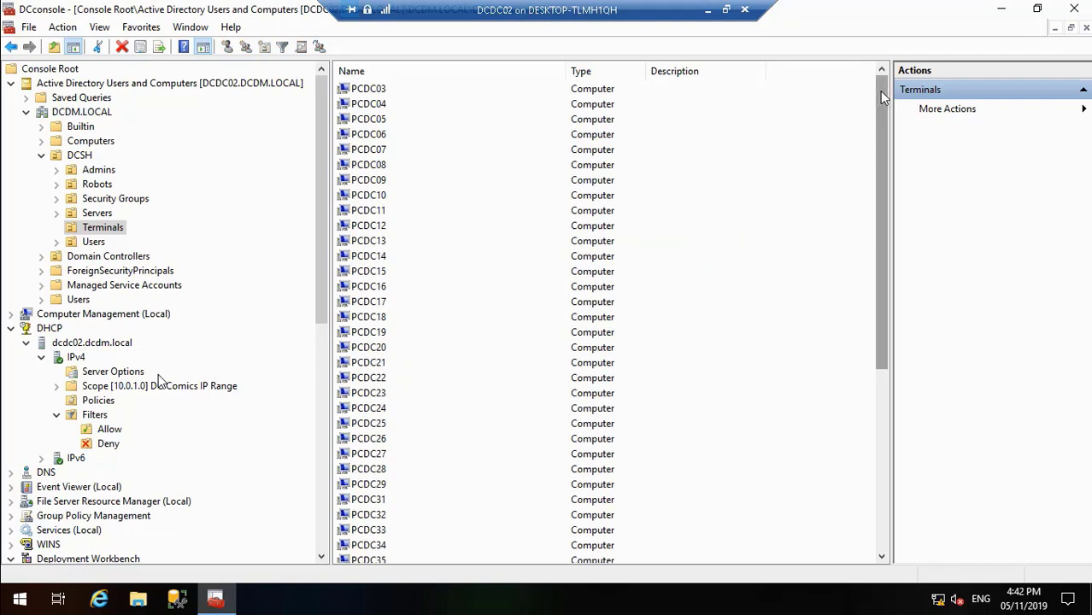
Step: Switch from the DCDC02 session to Hyper-V Manager, connect to the PCDC01 virtual machine and start it
click(998, 10)
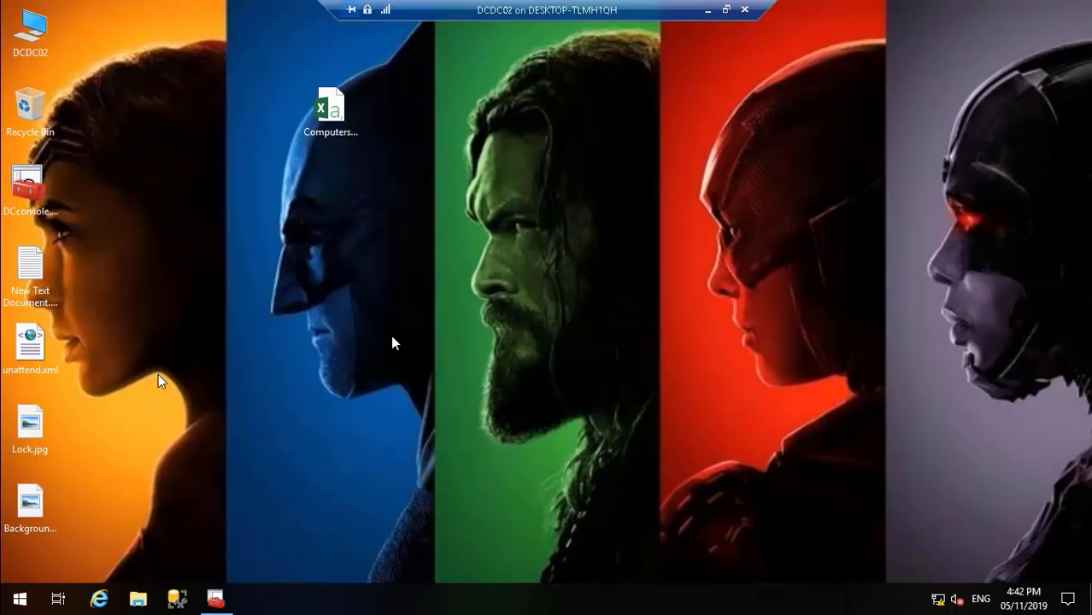
click(707, 10)
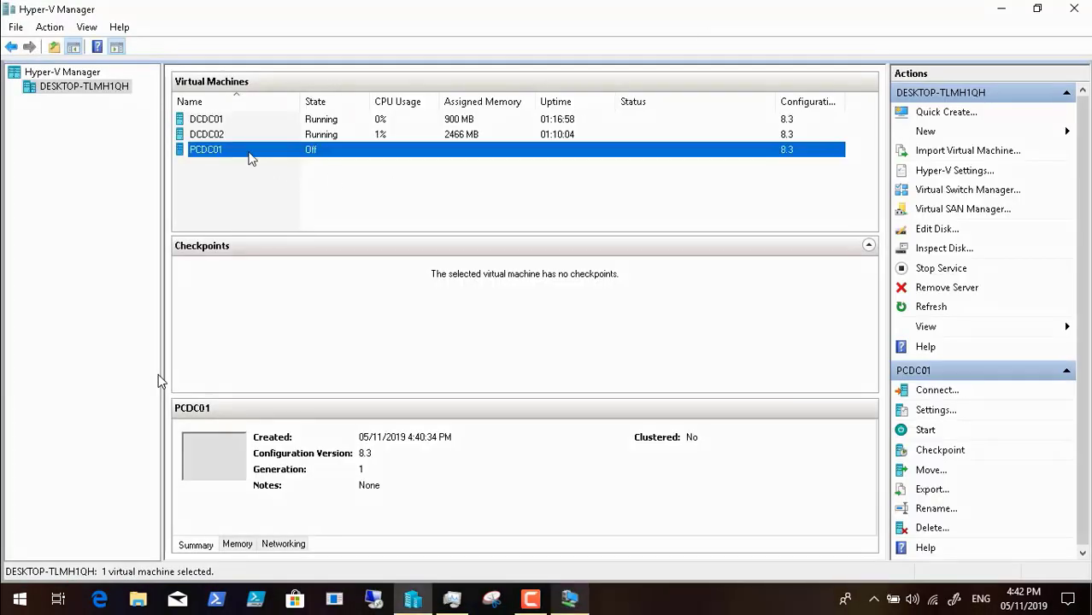
right_click(250, 154)
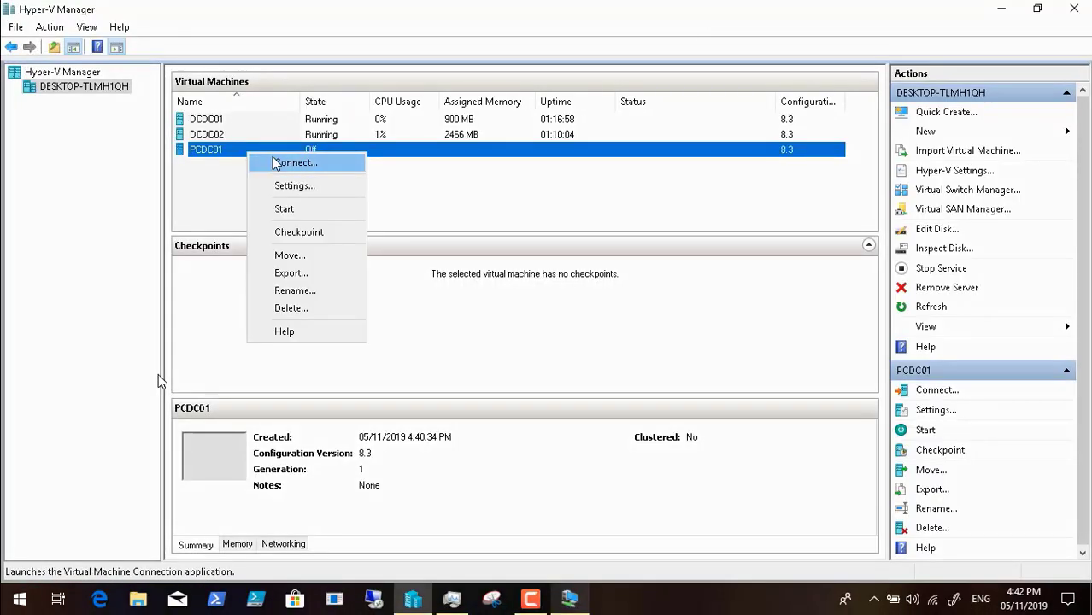
click(275, 163)
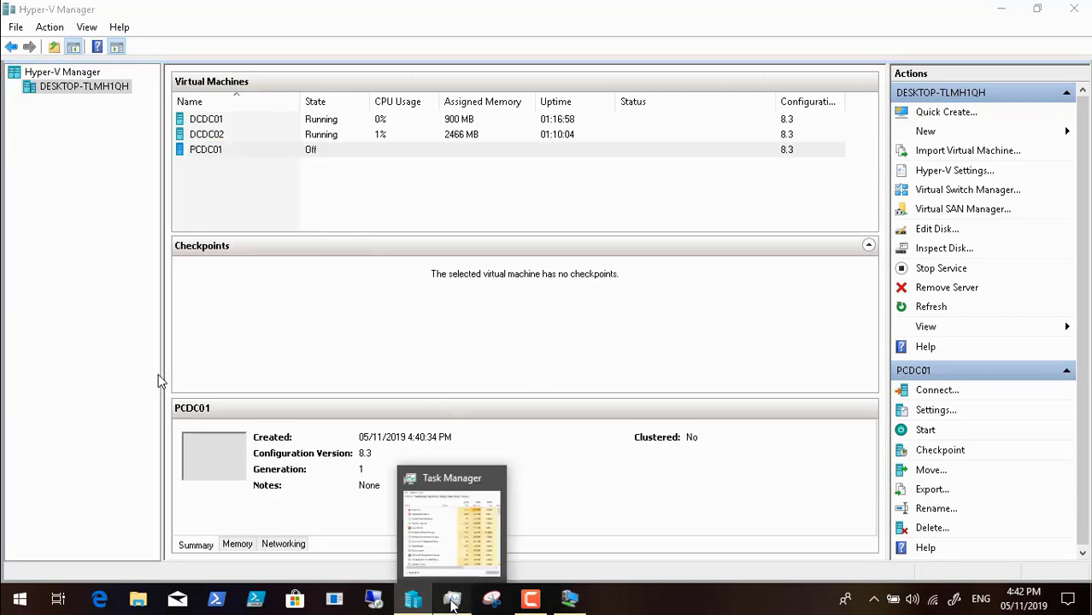
click(451, 602)
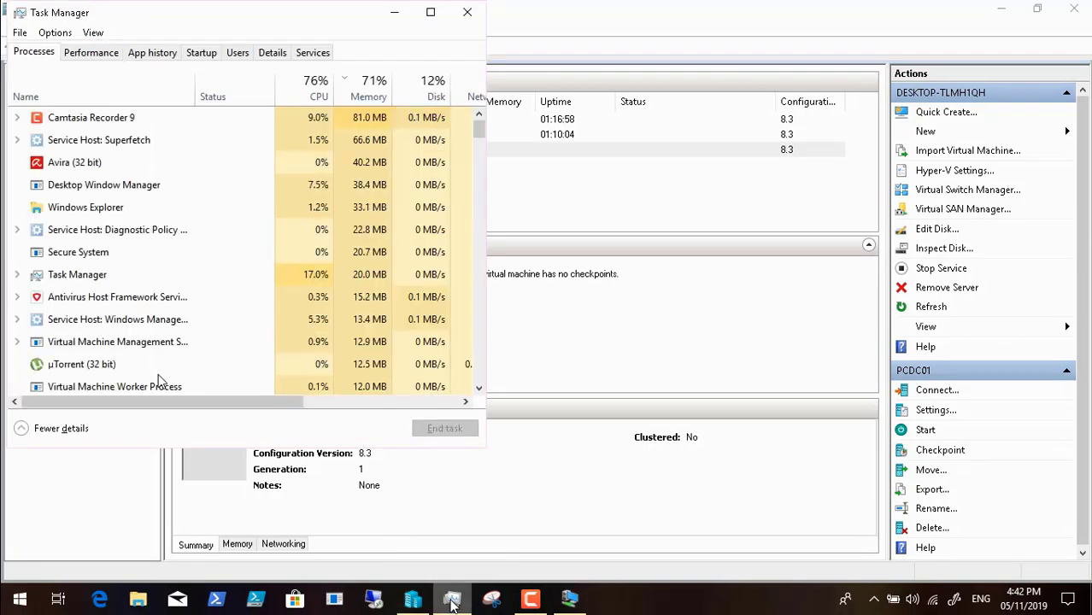
click(389, 19)
click(341, 248)
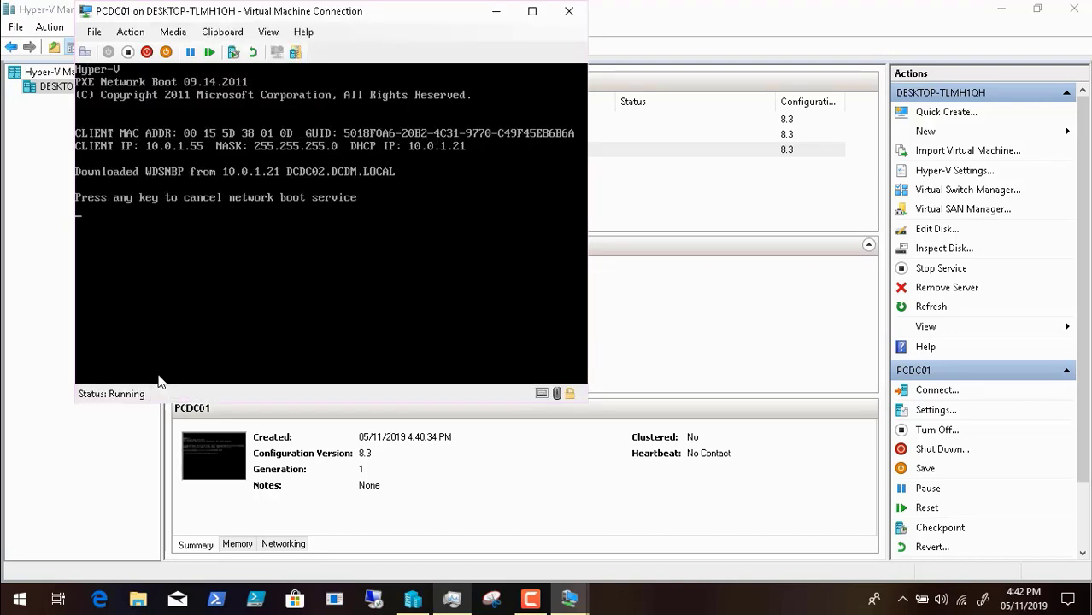
Step: Show the PCDC01 session in full screen and boot it into Lite Touch Windows PE (x64)
click(270, 34)
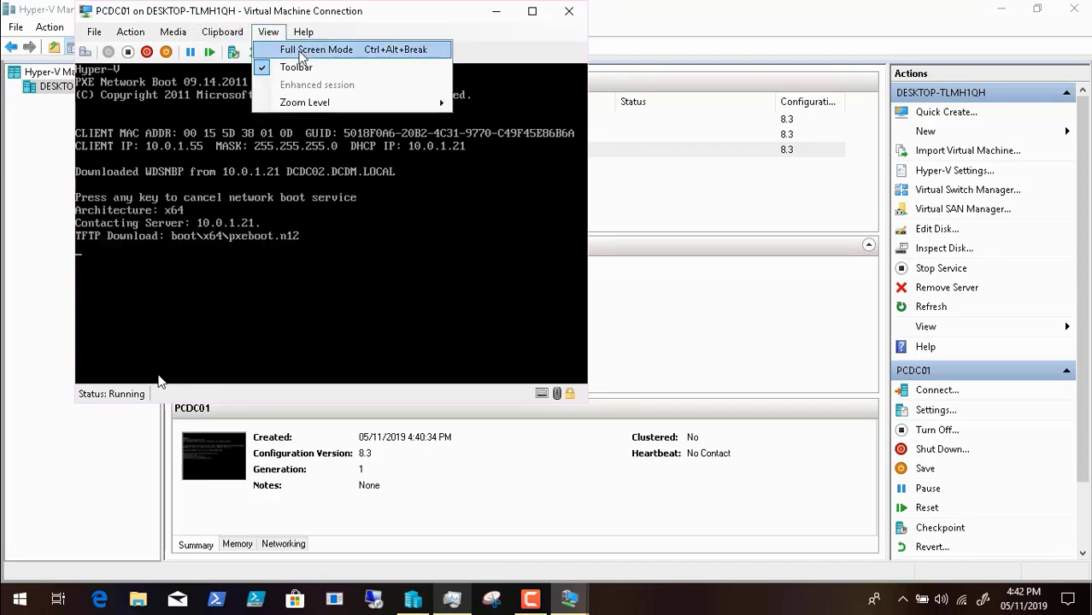
click(290, 49)
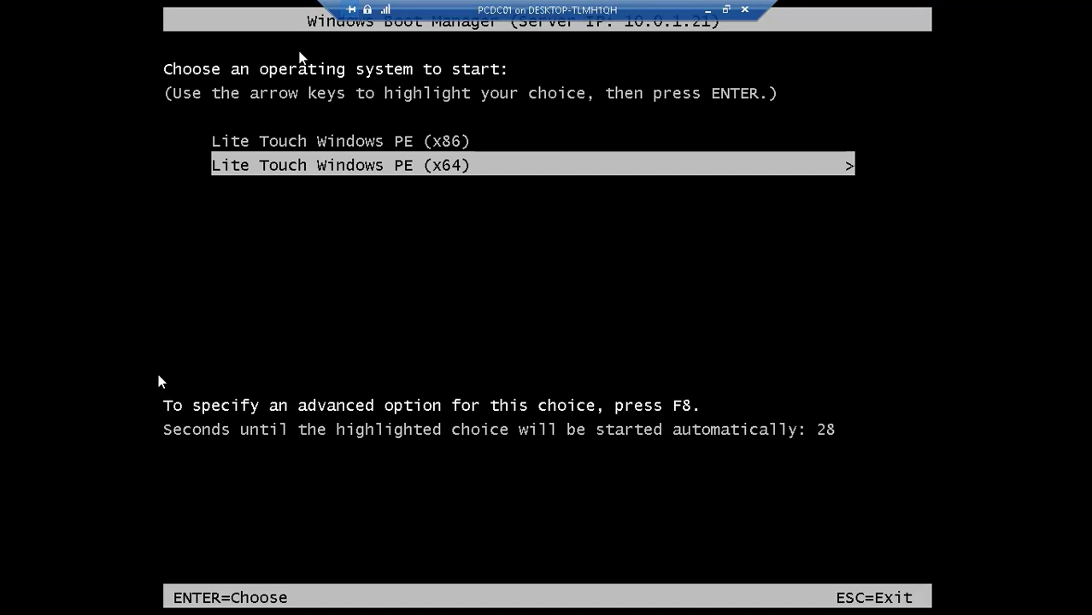
key(Return)
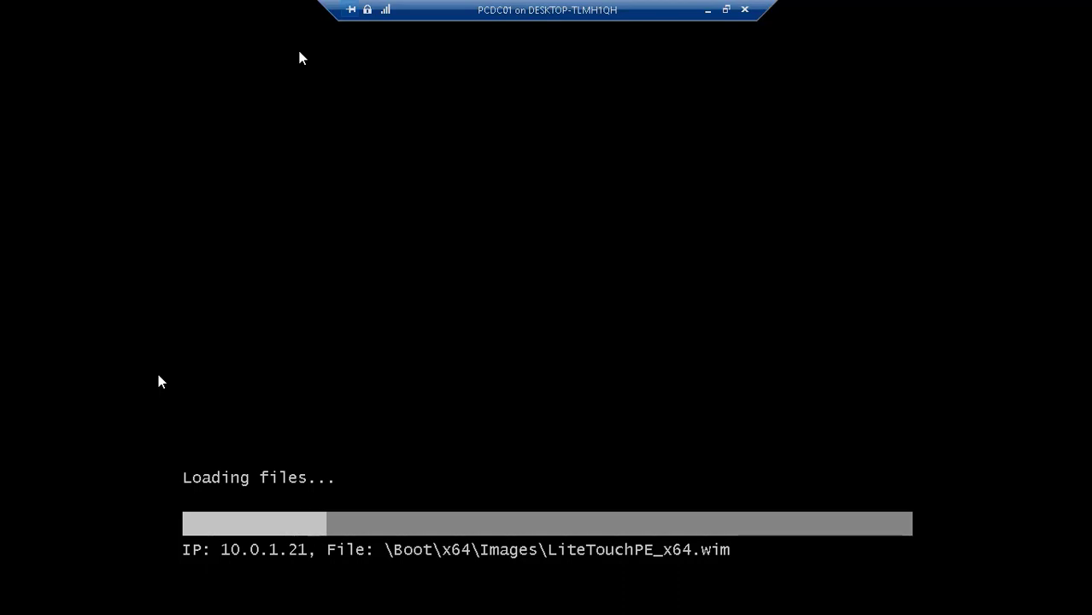
mouse_move(733, 574)
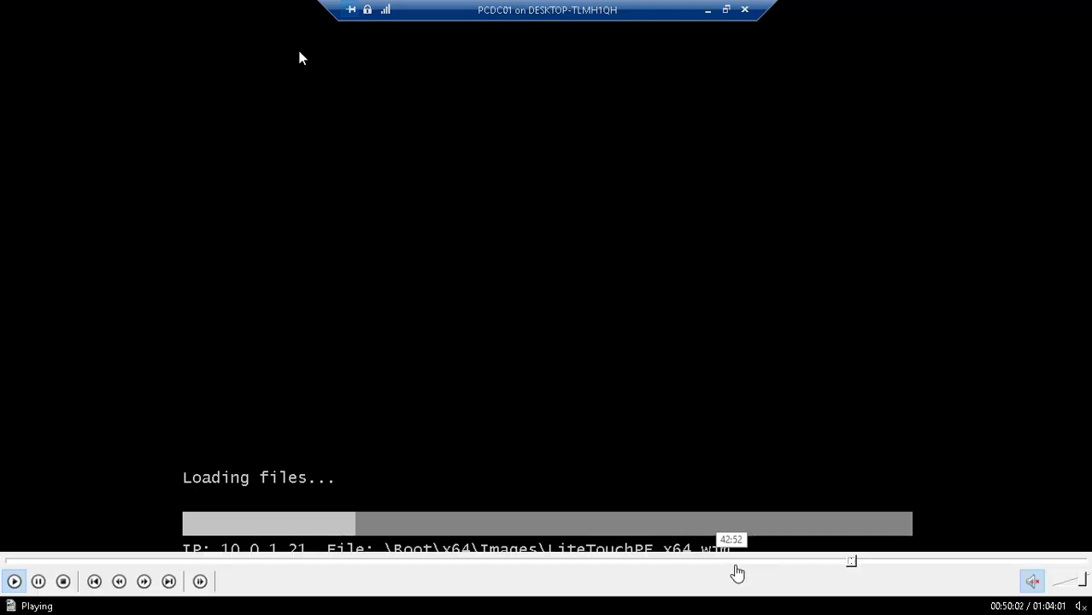
click(858, 561)
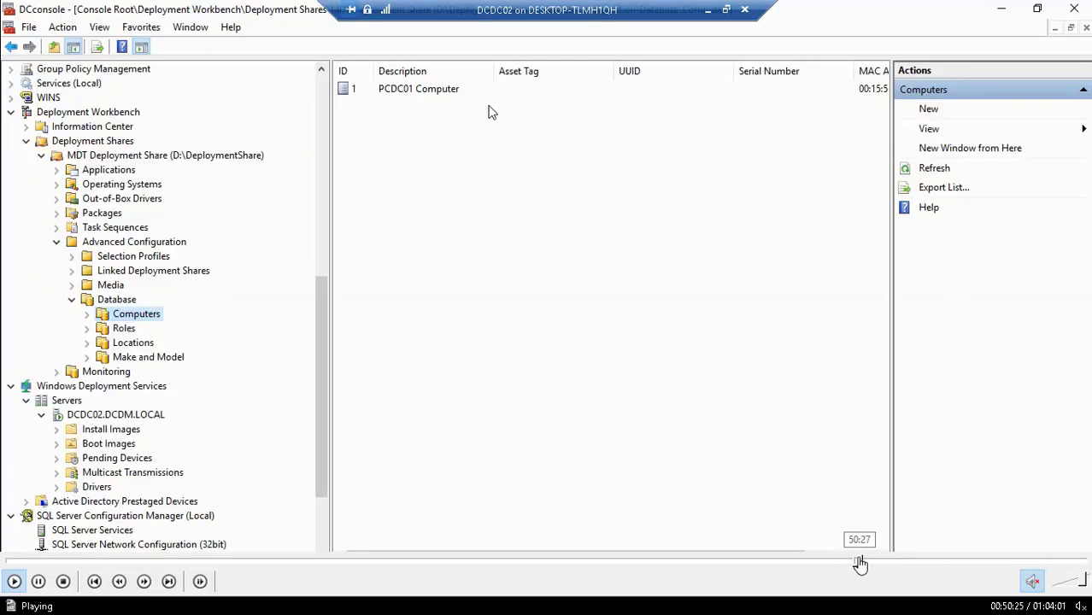
click(856, 563)
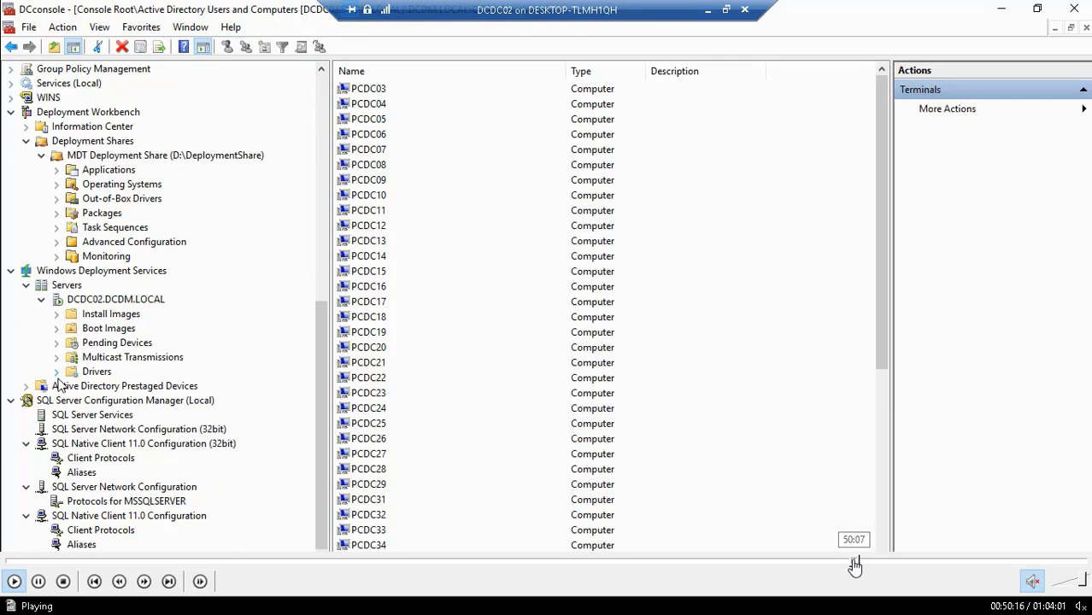
click(854, 564)
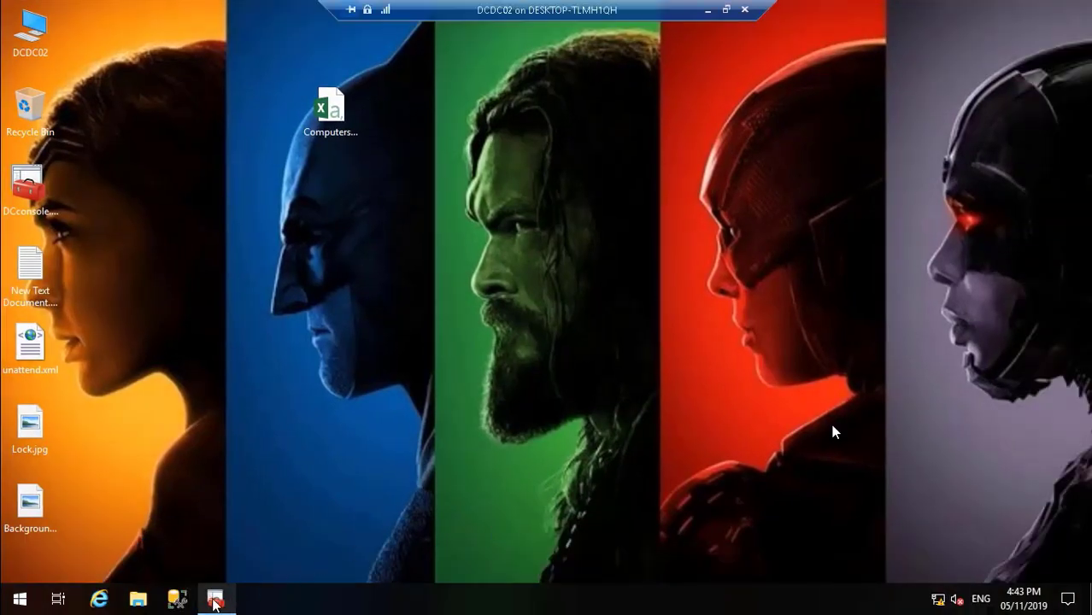
Step: In the DCDC02 session, examine the identity properties and MAC address of the PCDC01 Computer entry in the MDT deployment database
click(214, 601)
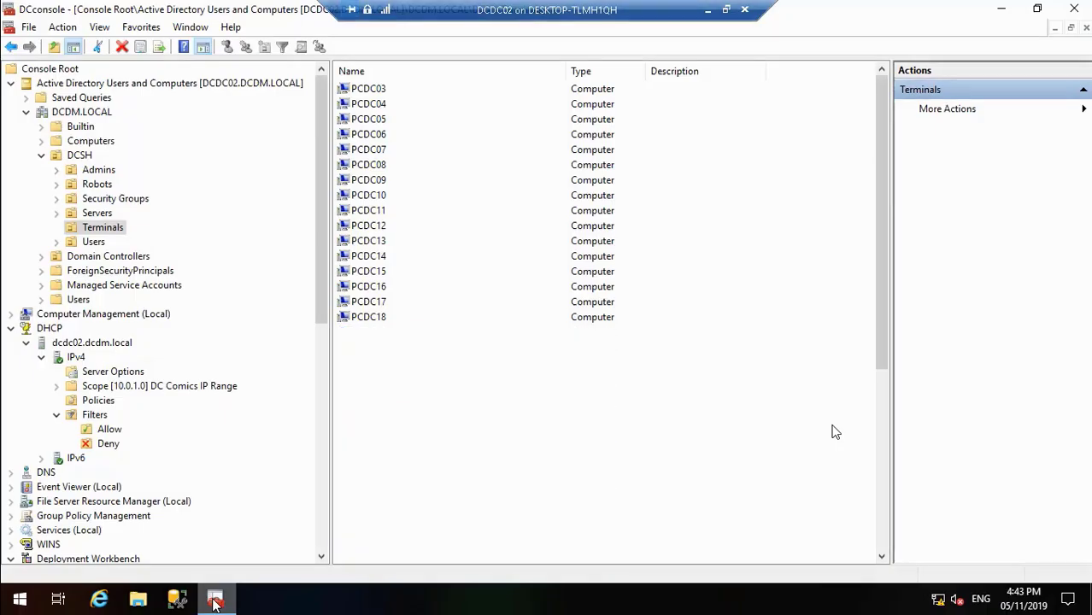
click(321, 525)
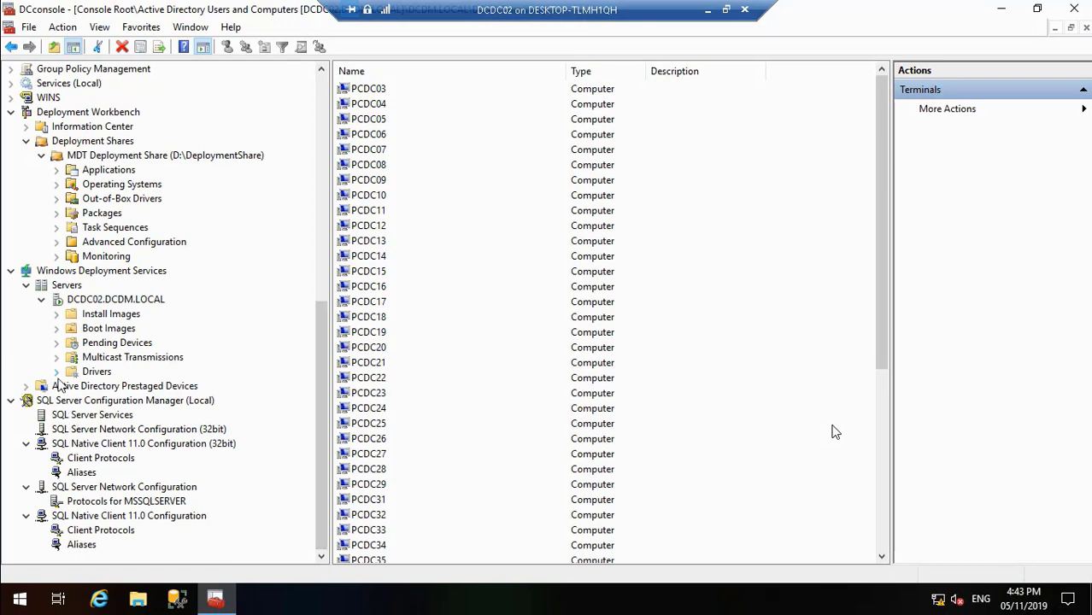
click(56, 243)
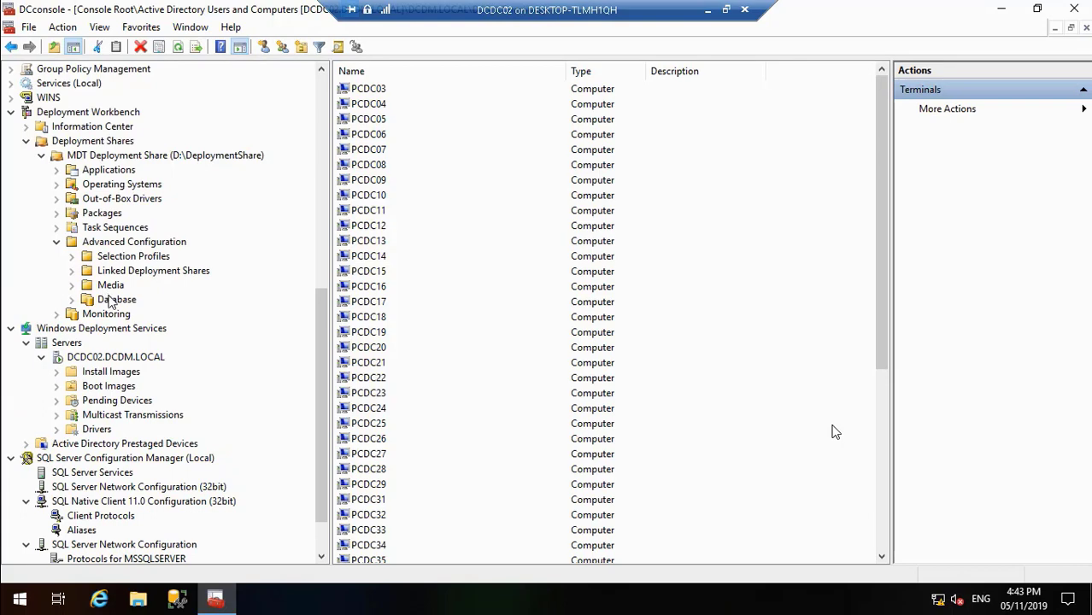
click(109, 299)
click(72, 300)
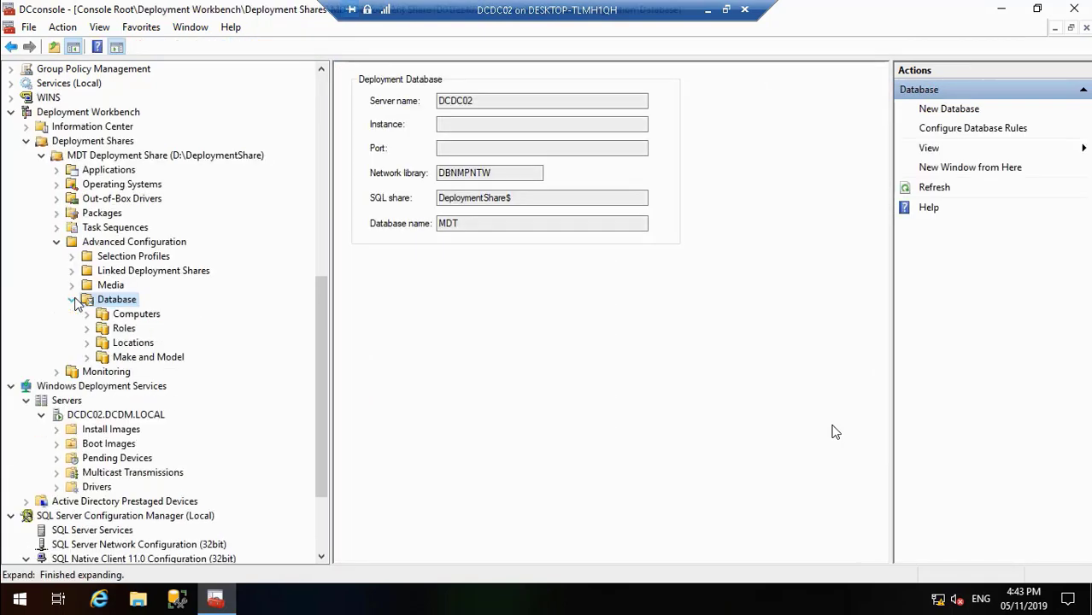
click(135, 316)
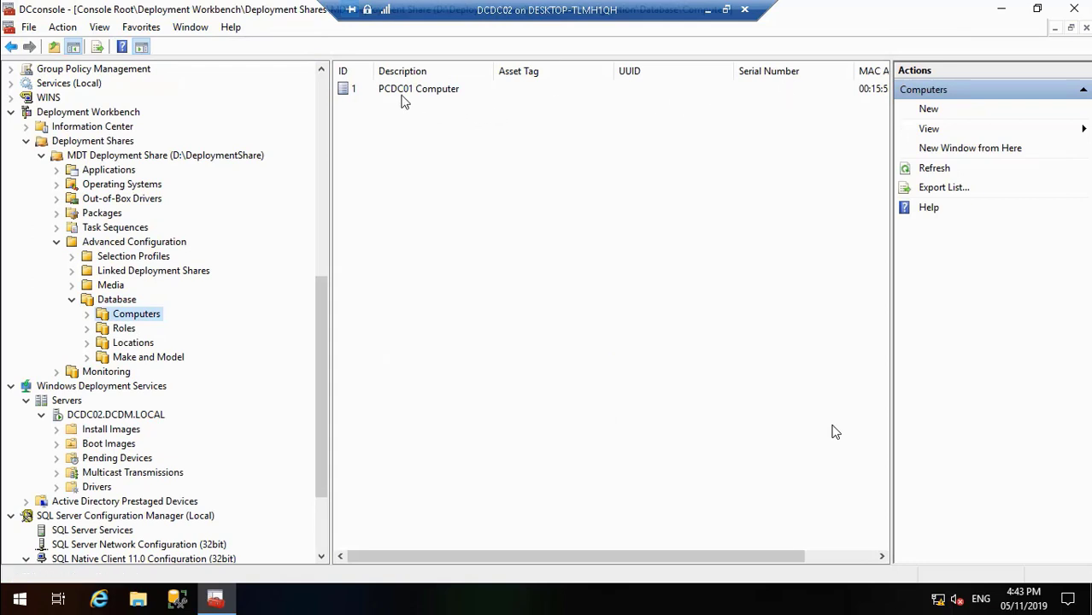
double_click(356, 88)
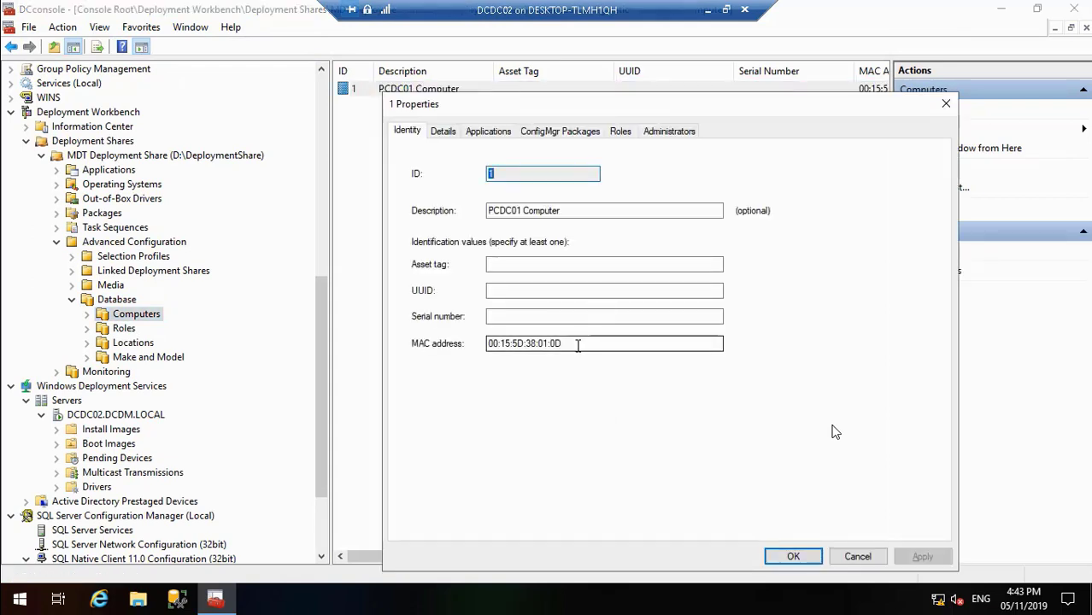
drag(578, 344, 454, 350)
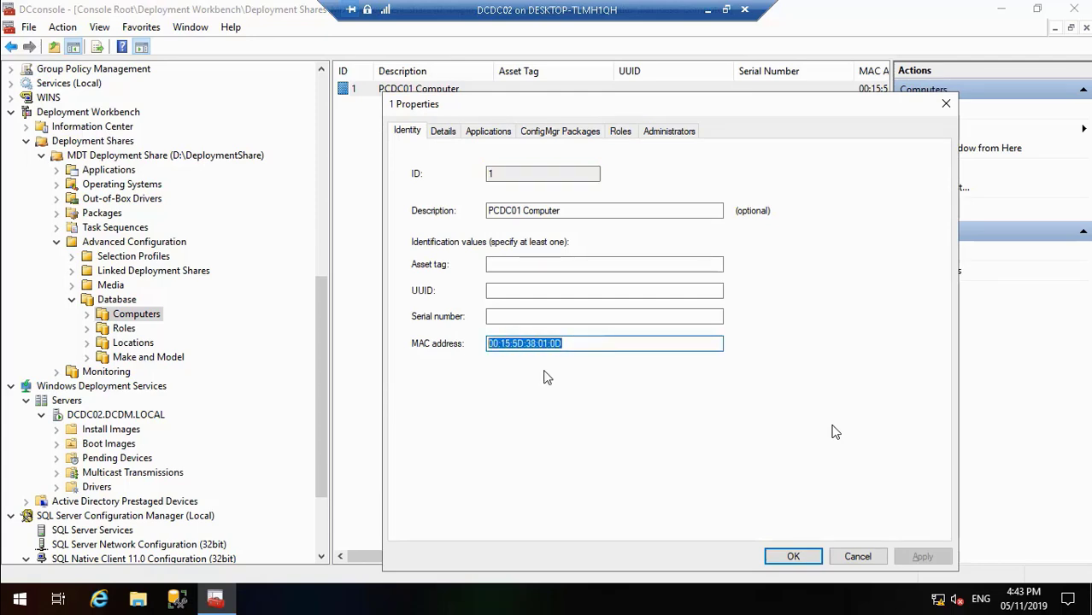
Step: Switch back to the PCDC01 session to check the loading of the Lite Touch boot image
click(707, 12)
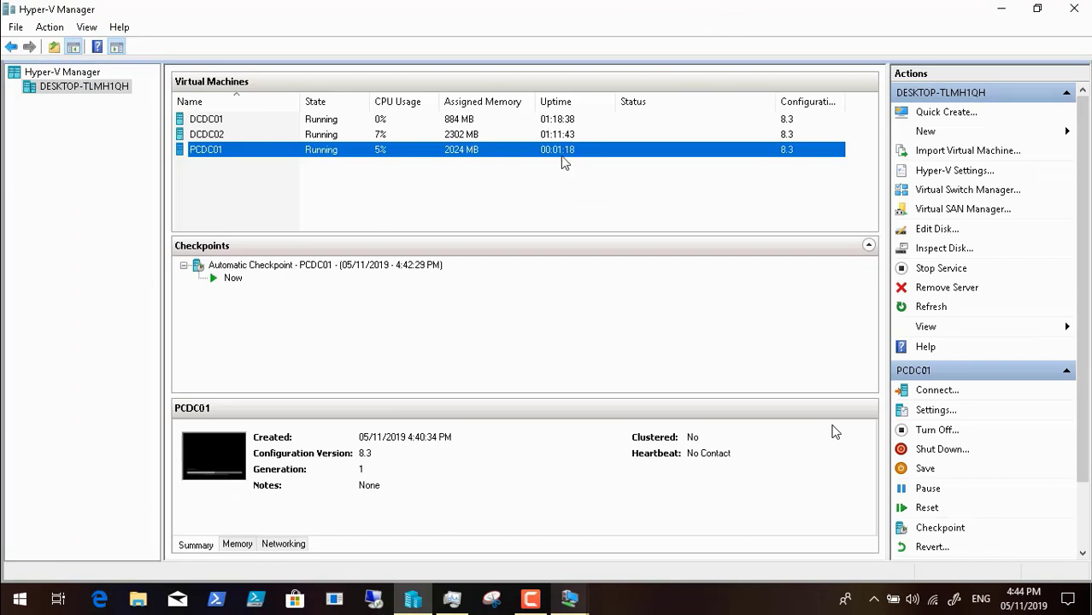
mouse_move(570, 601)
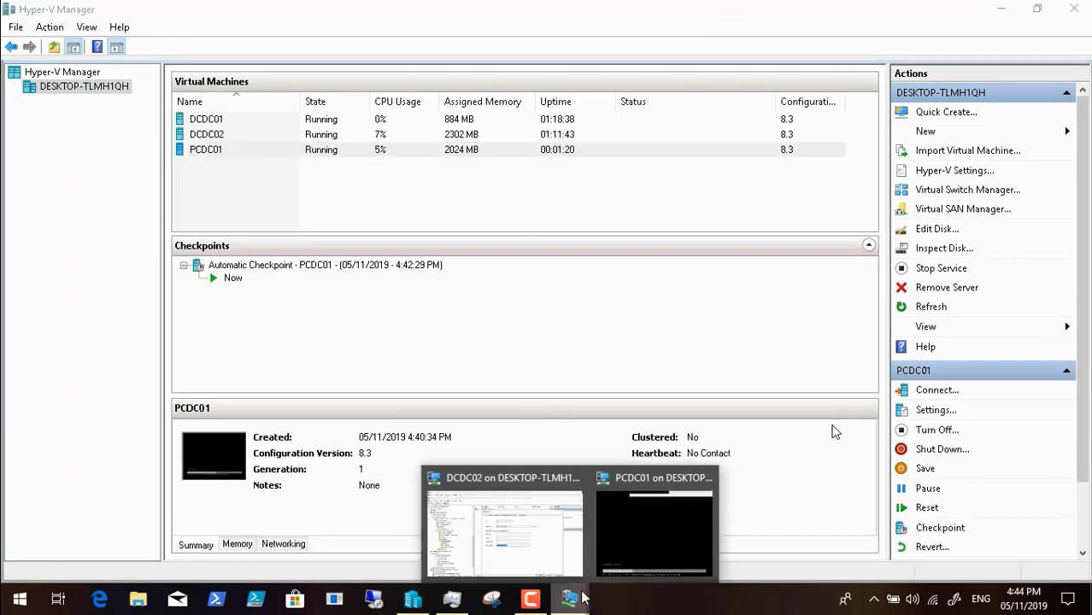
click(661, 526)
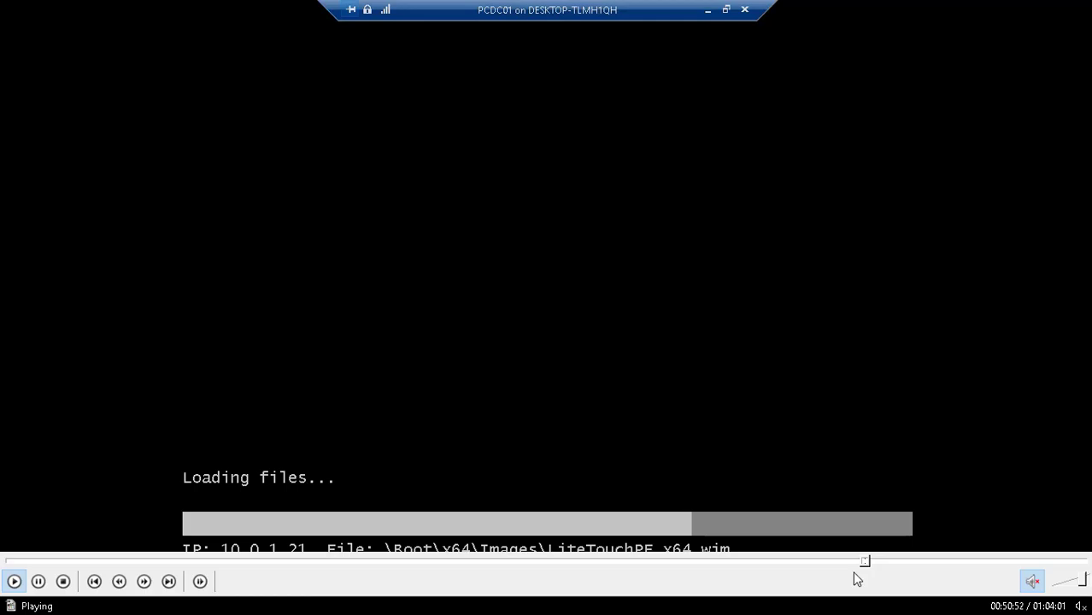
click(865, 561)
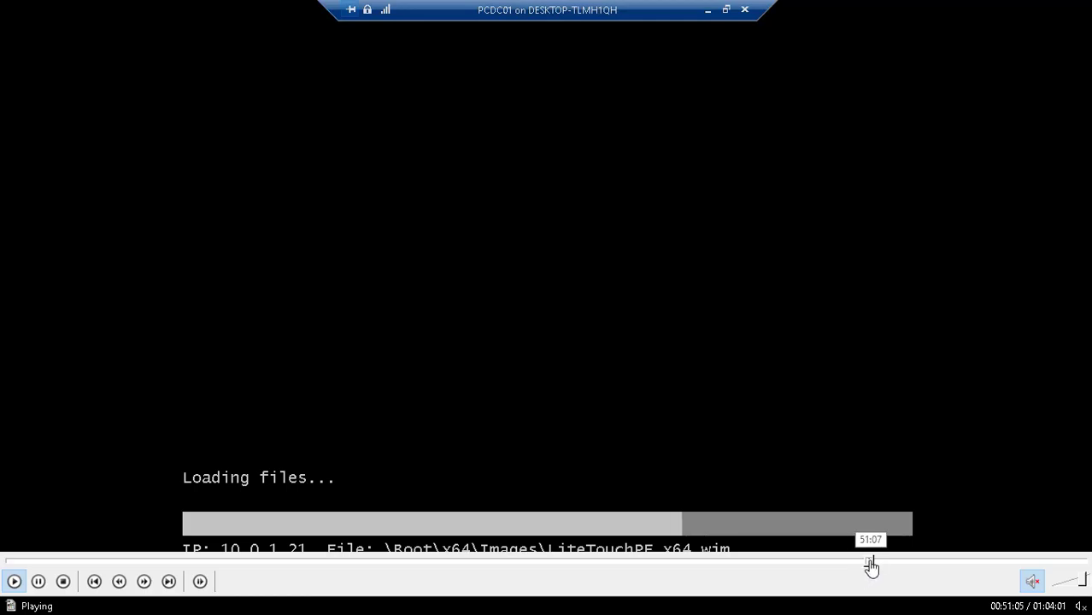
click(872, 561)
click(875, 561)
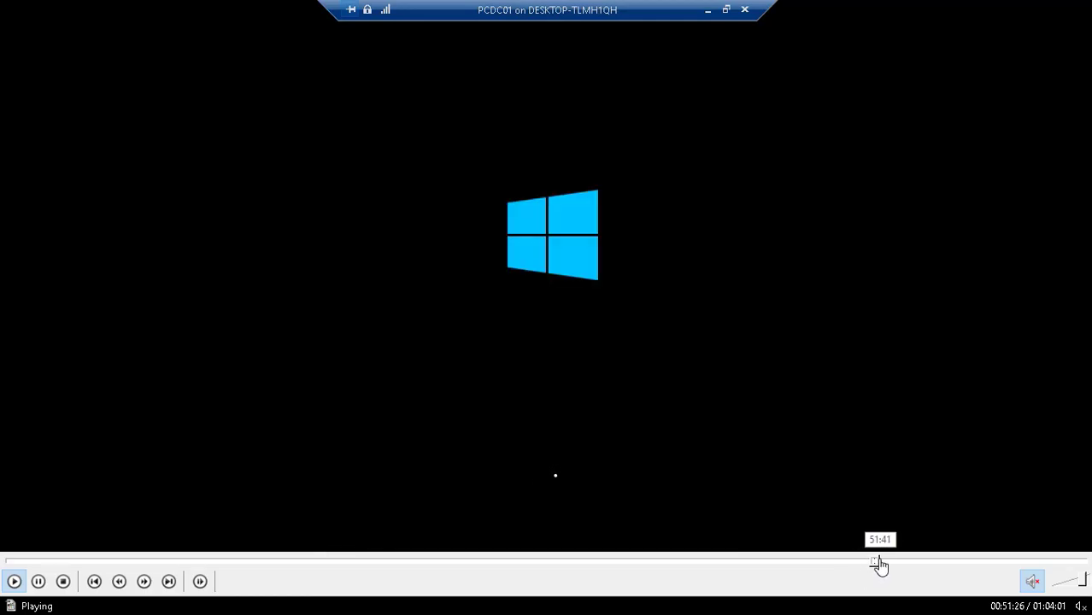
click(879, 561)
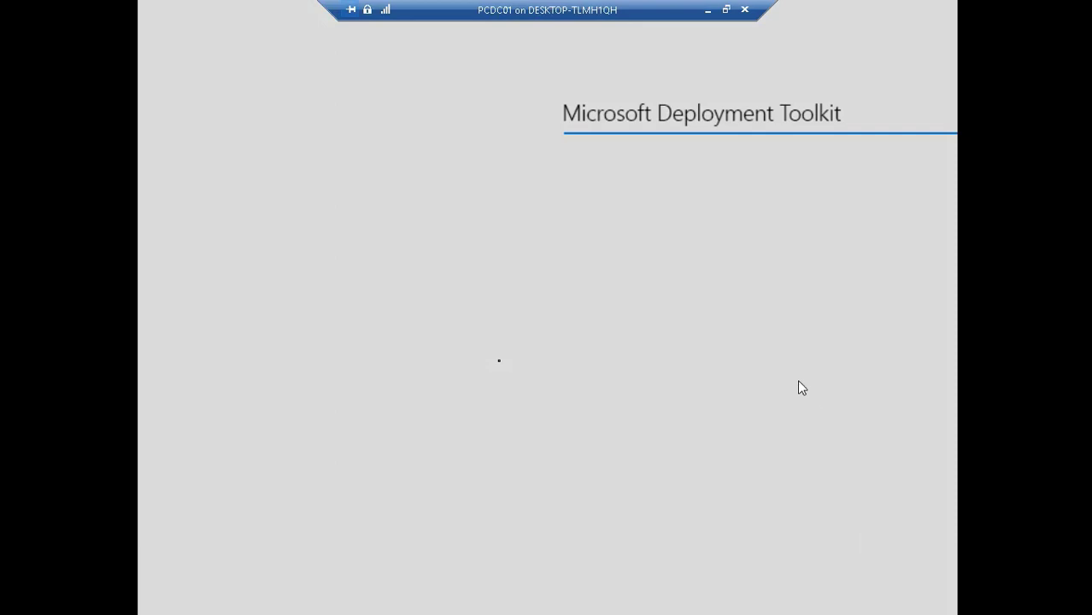
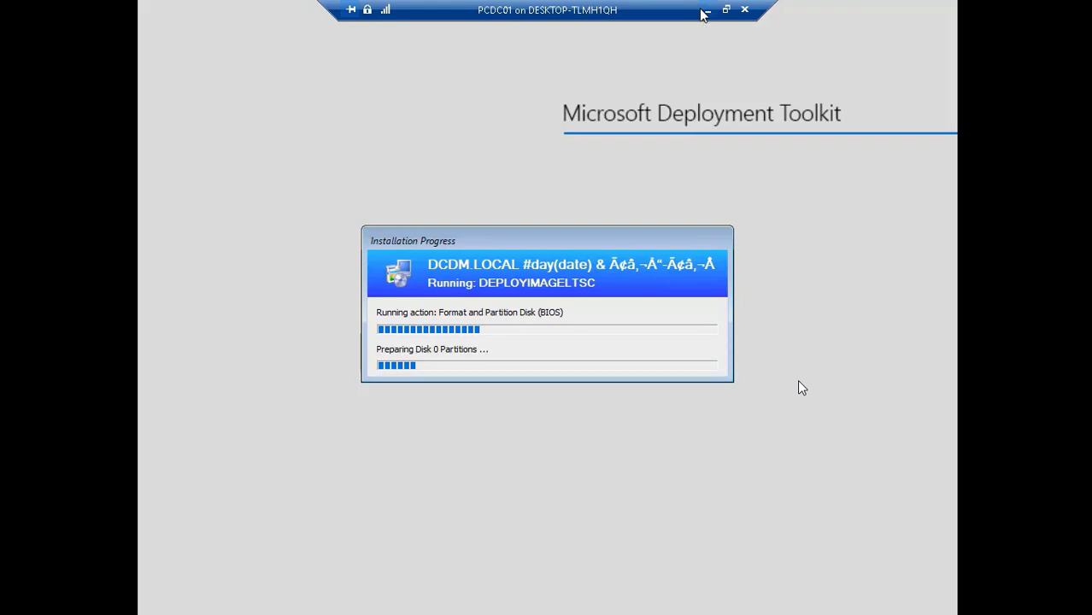
Step: Switch to the DCDC02 session and refresh the deployment share's Monitoring view to check the running deployment
click(707, 12)
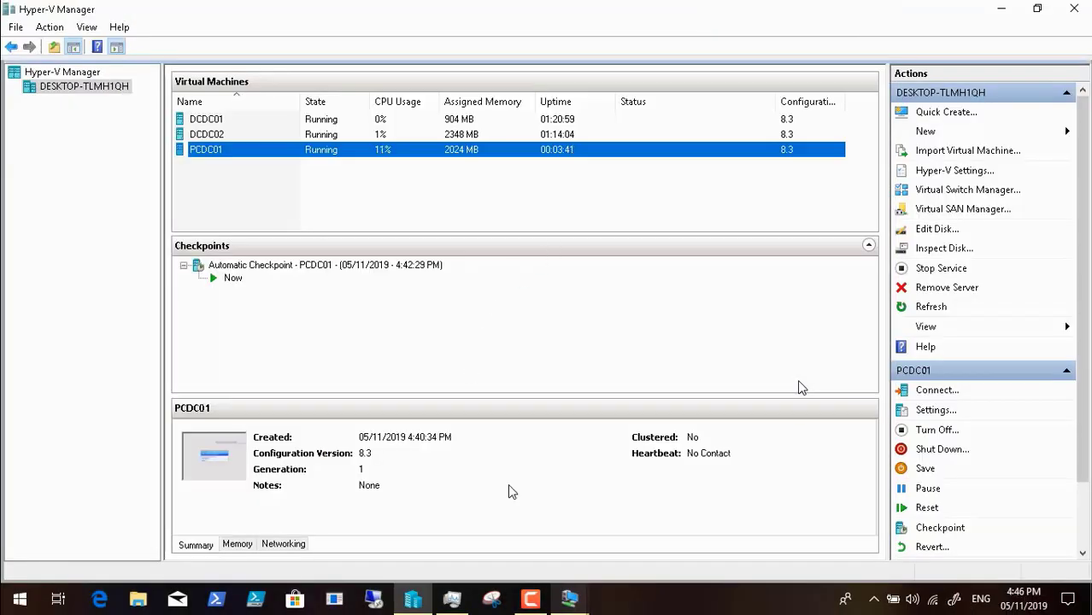
mouse_move(565, 598)
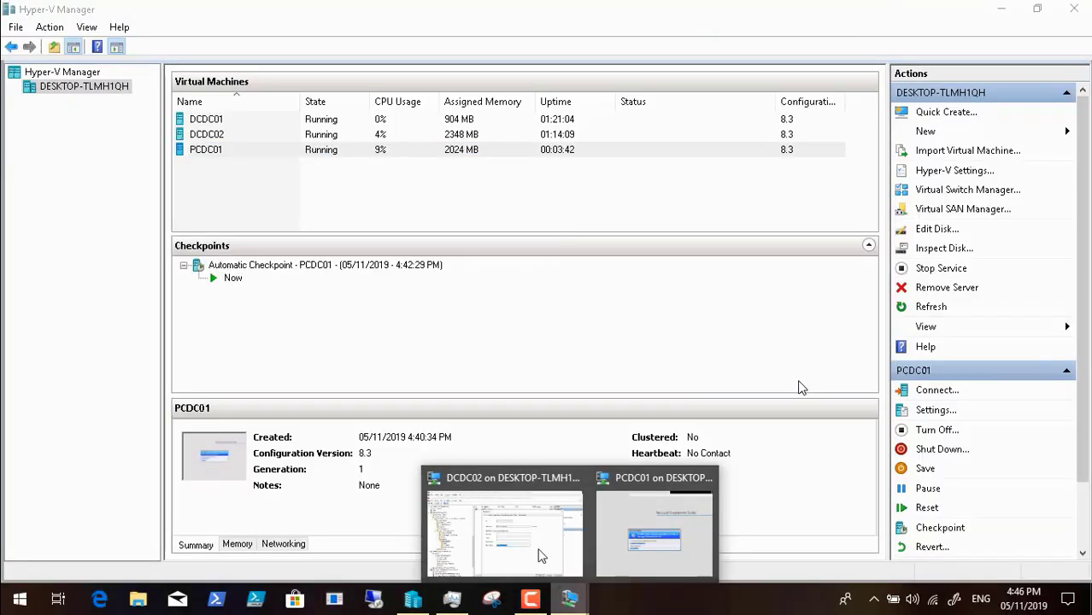
click(496, 518)
click(793, 557)
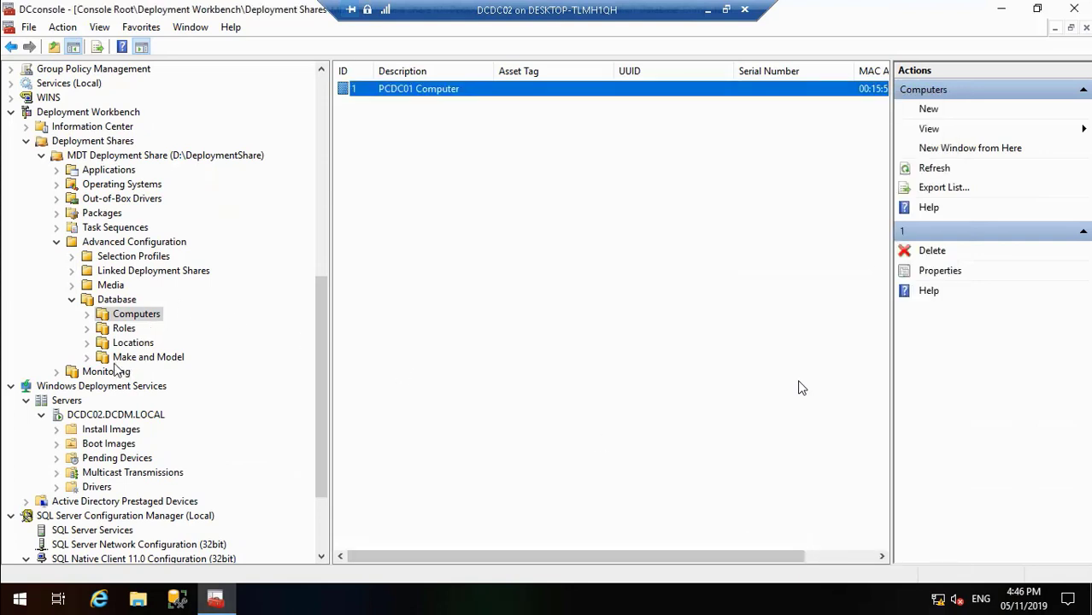
click(115, 375)
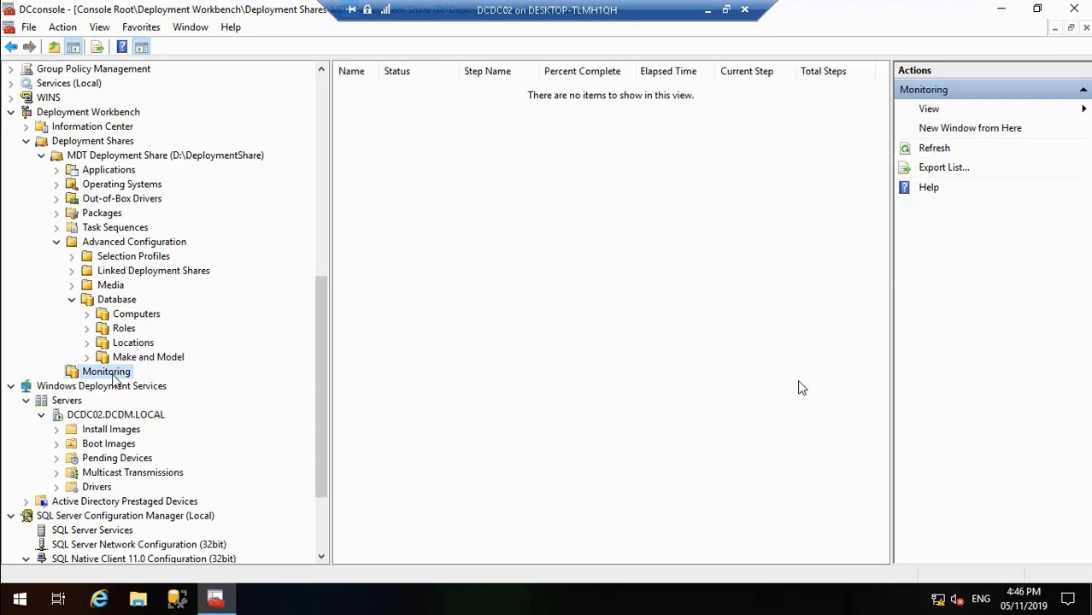
right_click(110, 376)
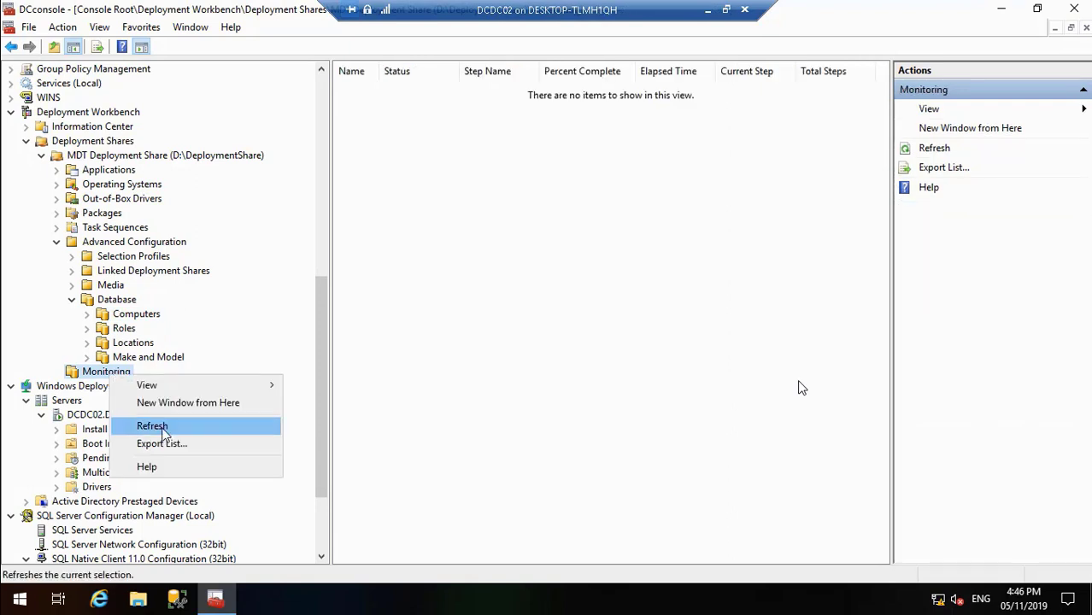
click(167, 427)
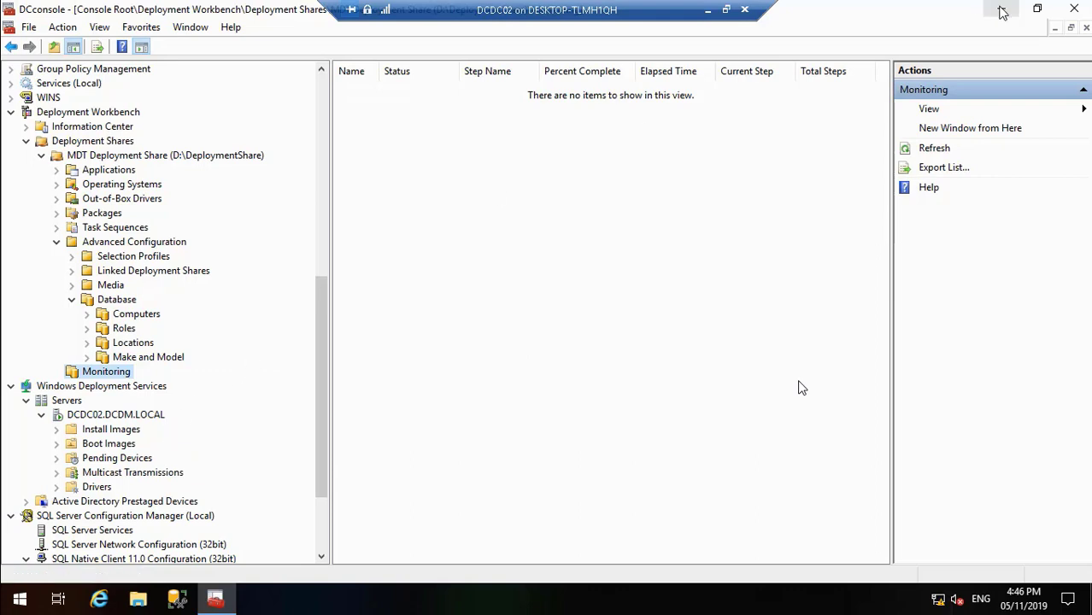
Step: Open BDD.log from the DeploymentLogs folder on drive D: and examine the properties gathered during the PCDC01 deployment
click(1002, 10)
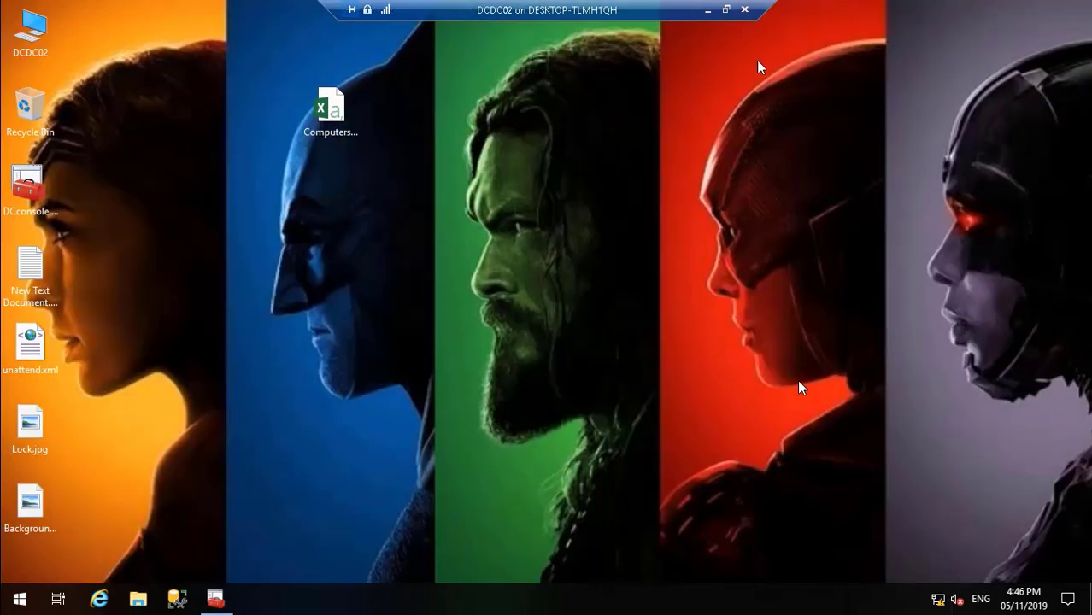
double_click(32, 25)
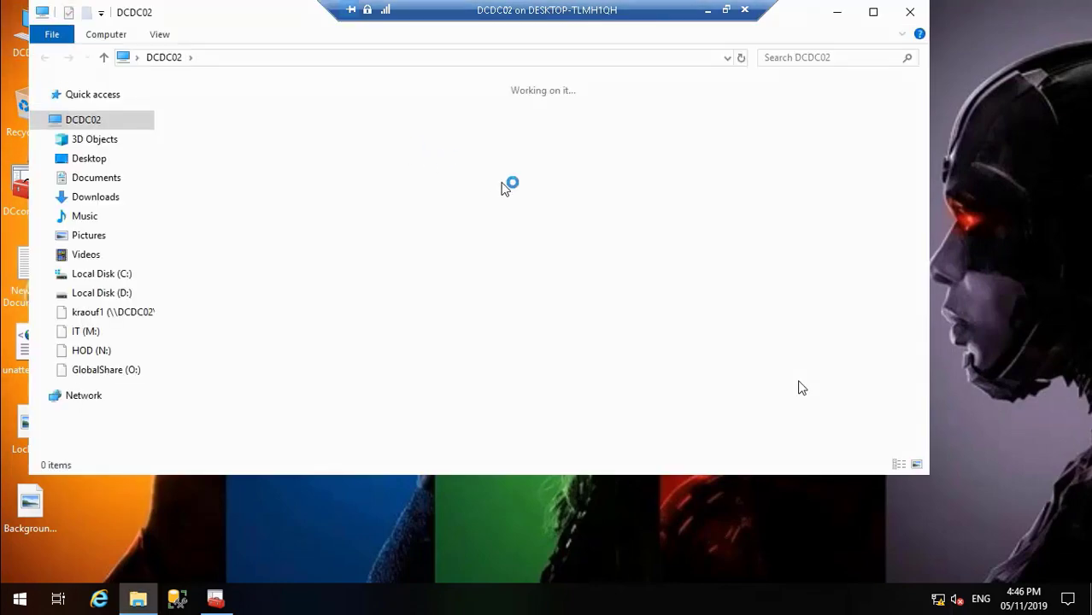
double_click(595, 281)
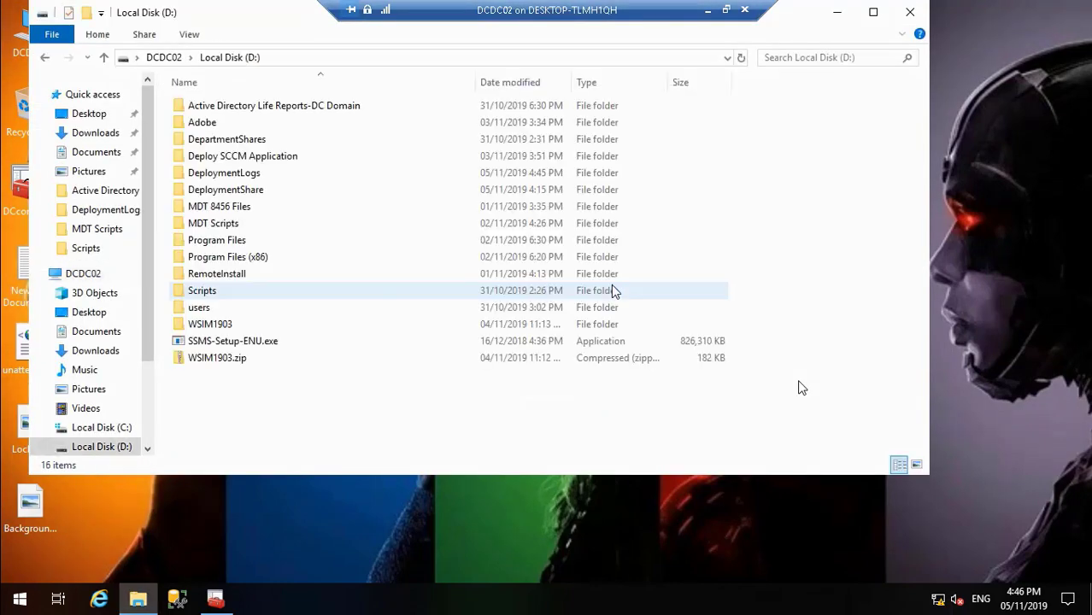
double_click(235, 175)
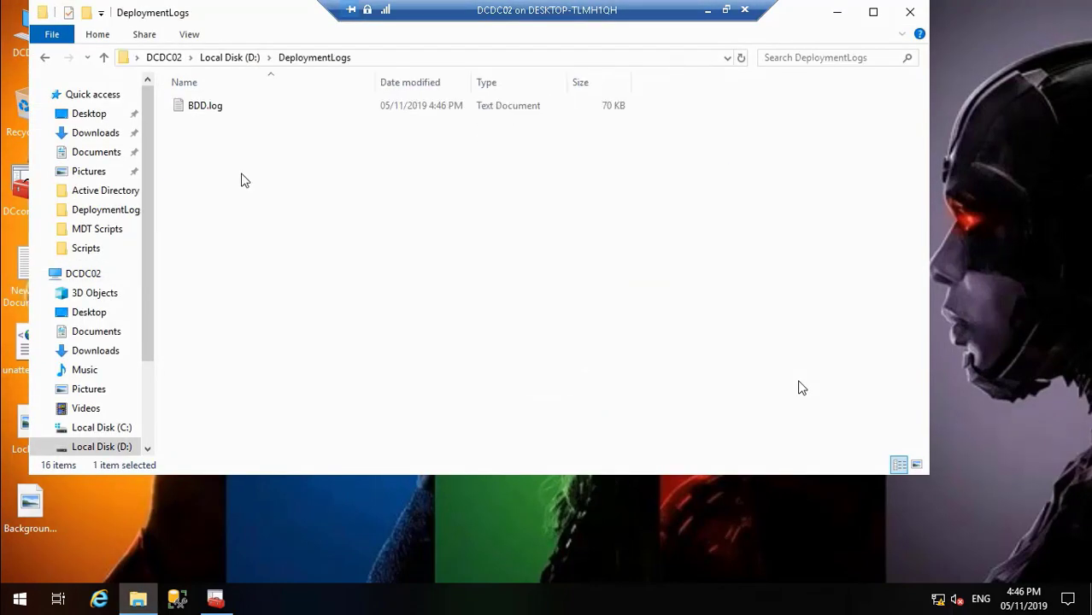
click(212, 113)
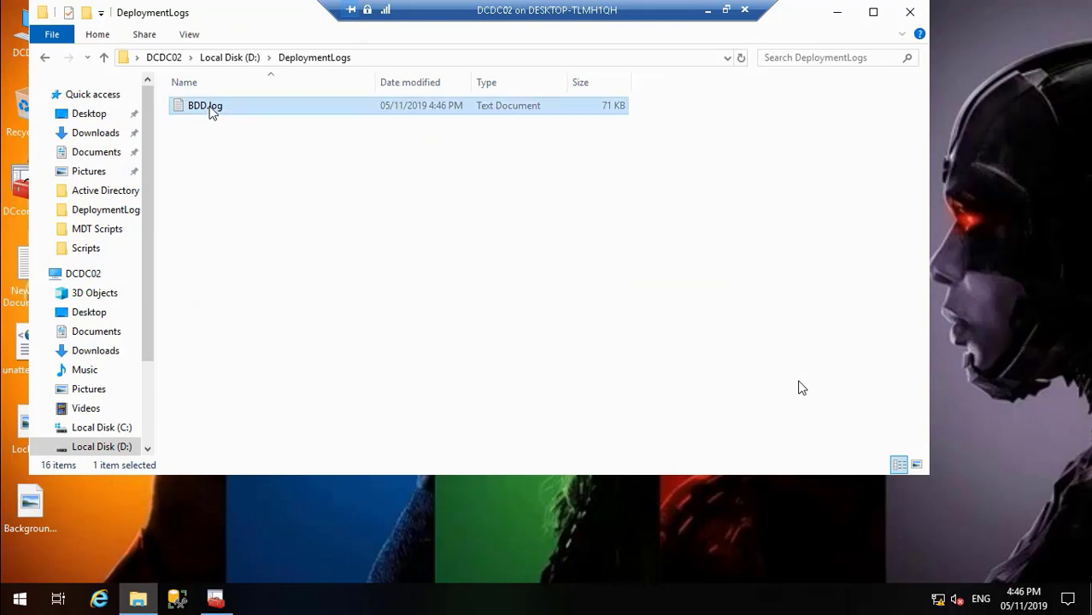
double_click(212, 113)
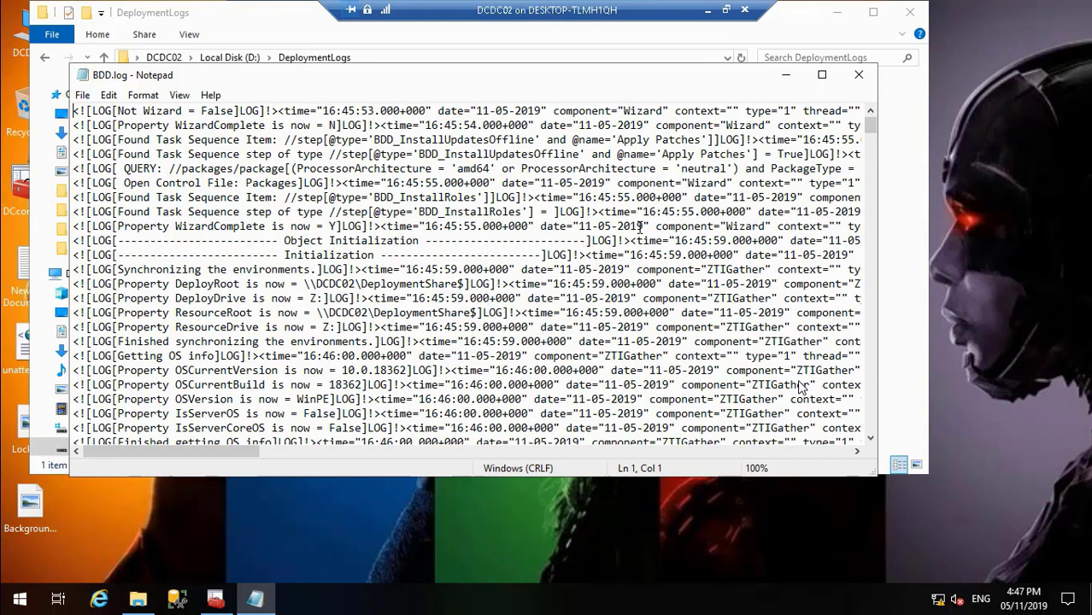
drag(870, 128, 870, 139)
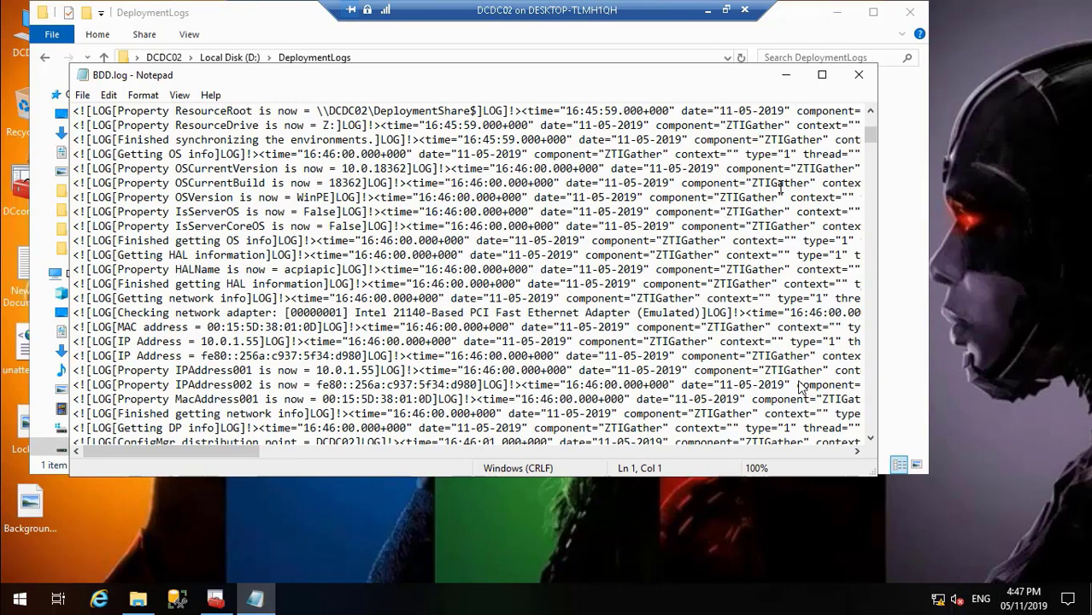
drag(875, 129, 875, 141)
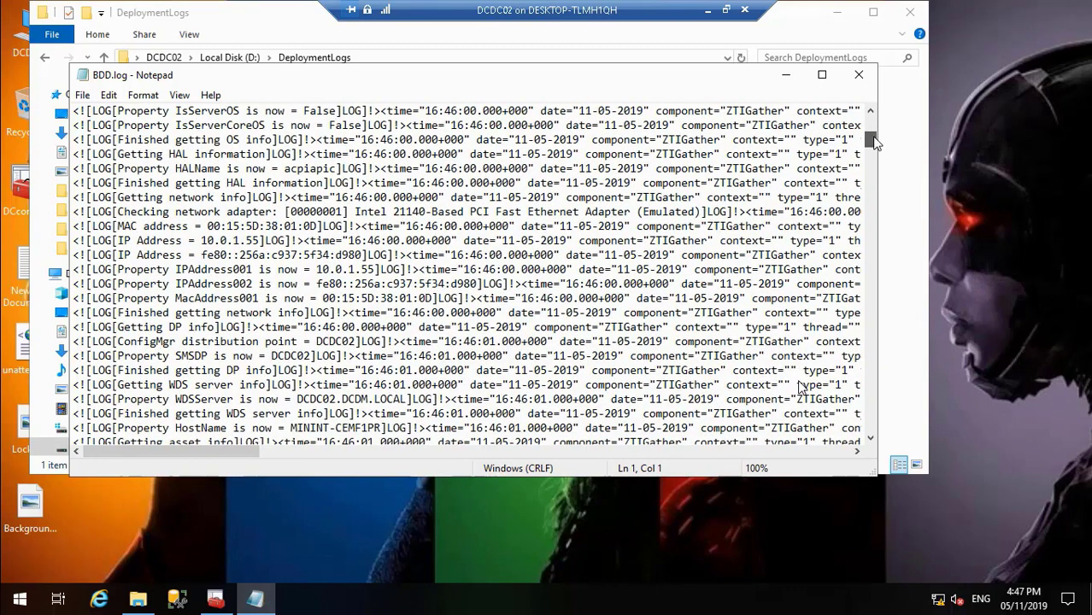
mouse_move(981, 574)
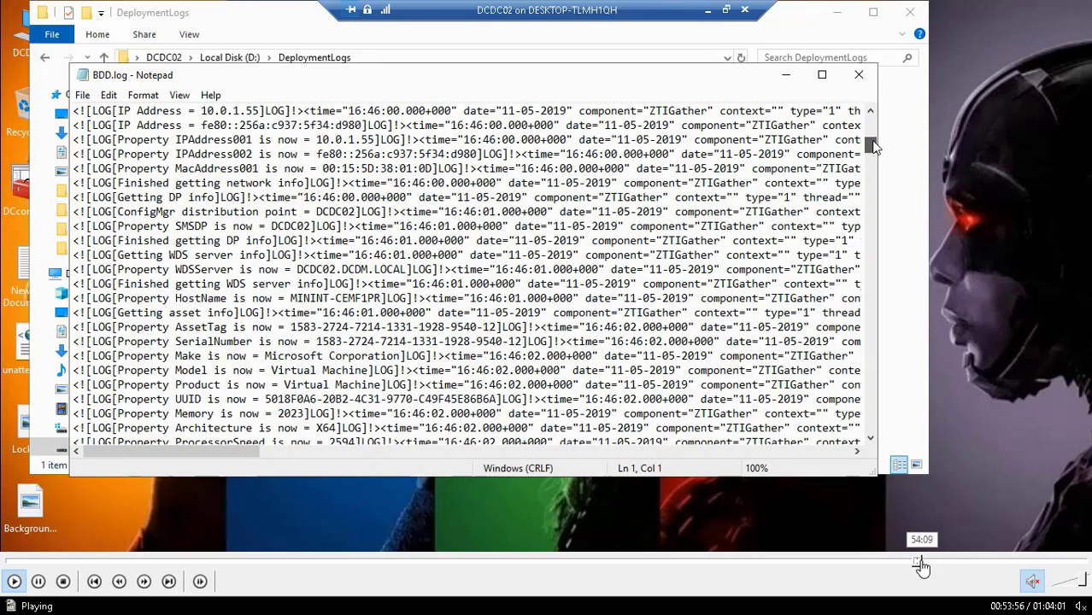
click(921, 563)
click(927, 563)
click(936, 562)
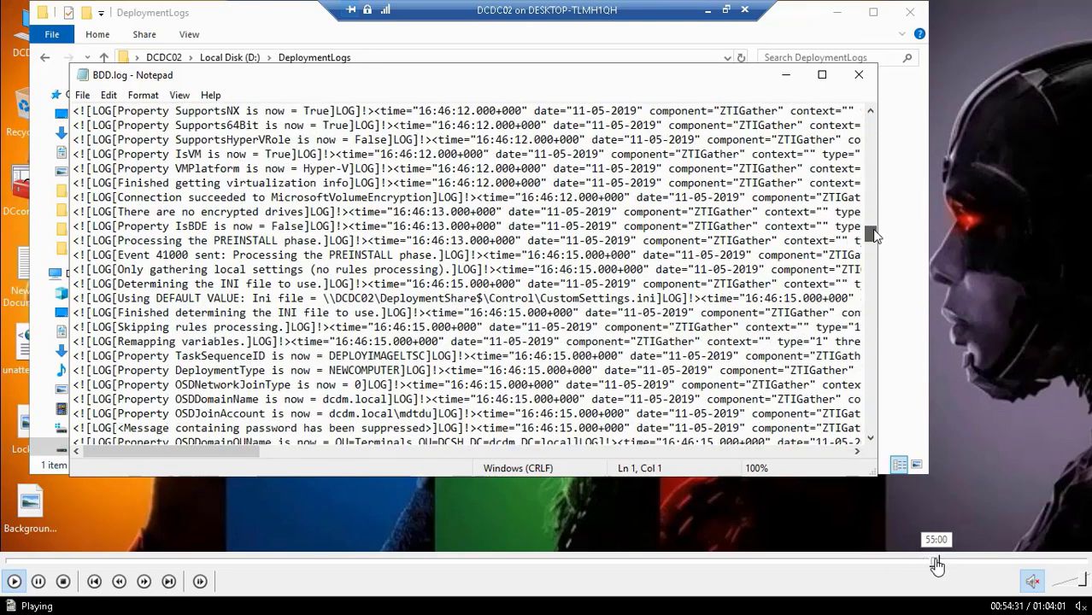
click(942, 562)
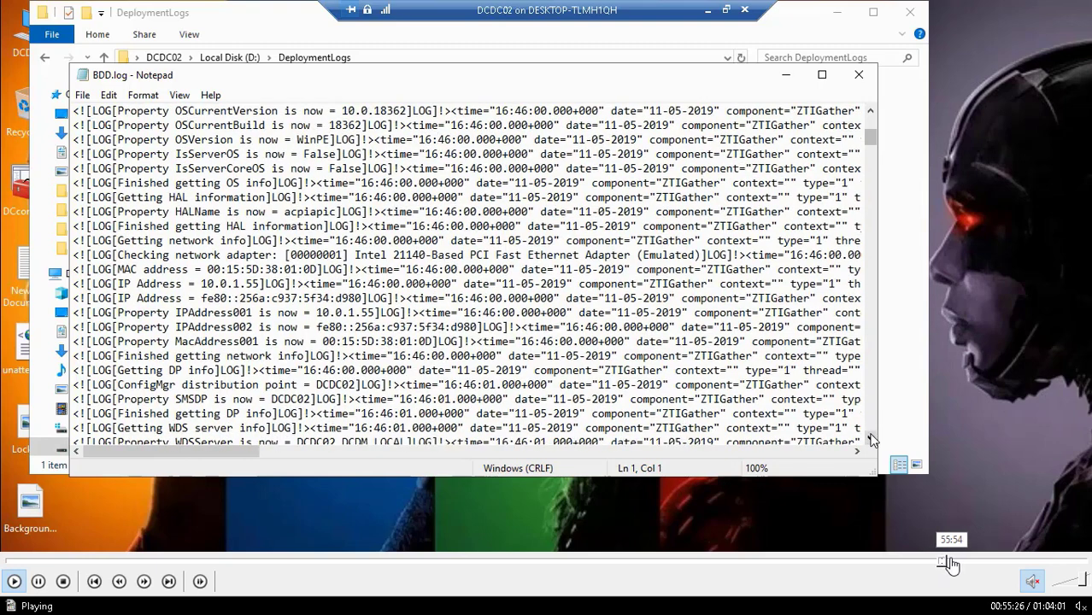
click(948, 563)
click(955, 563)
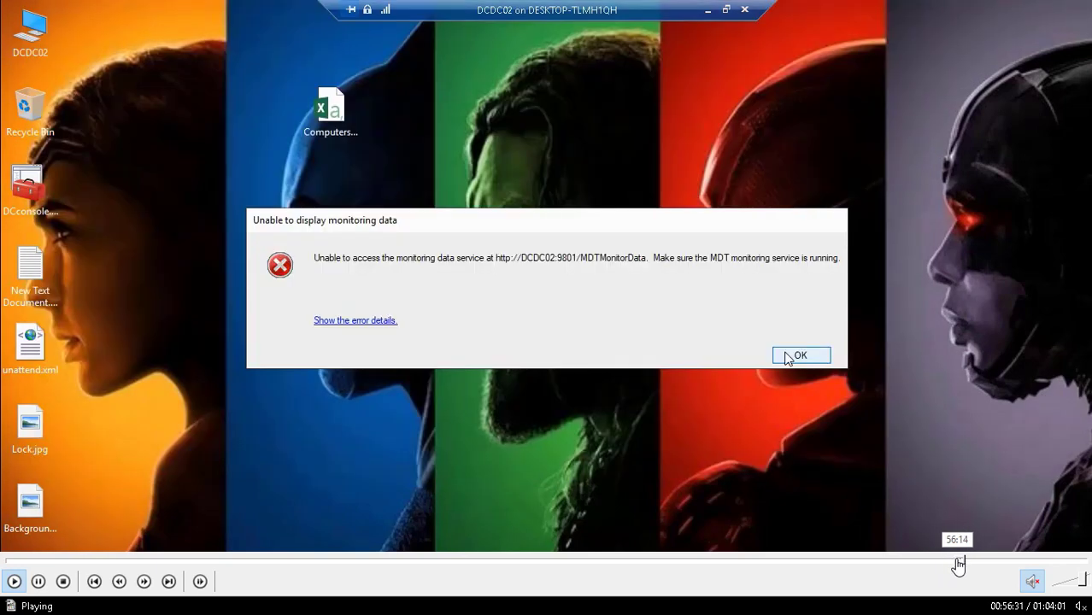
click(958, 563)
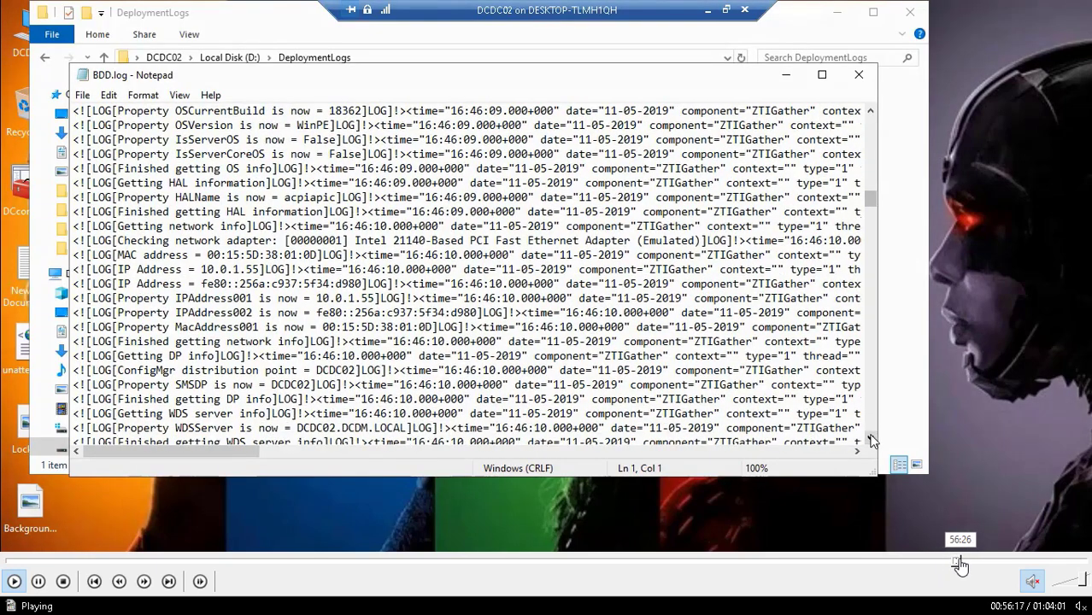
click(960, 563)
click(964, 563)
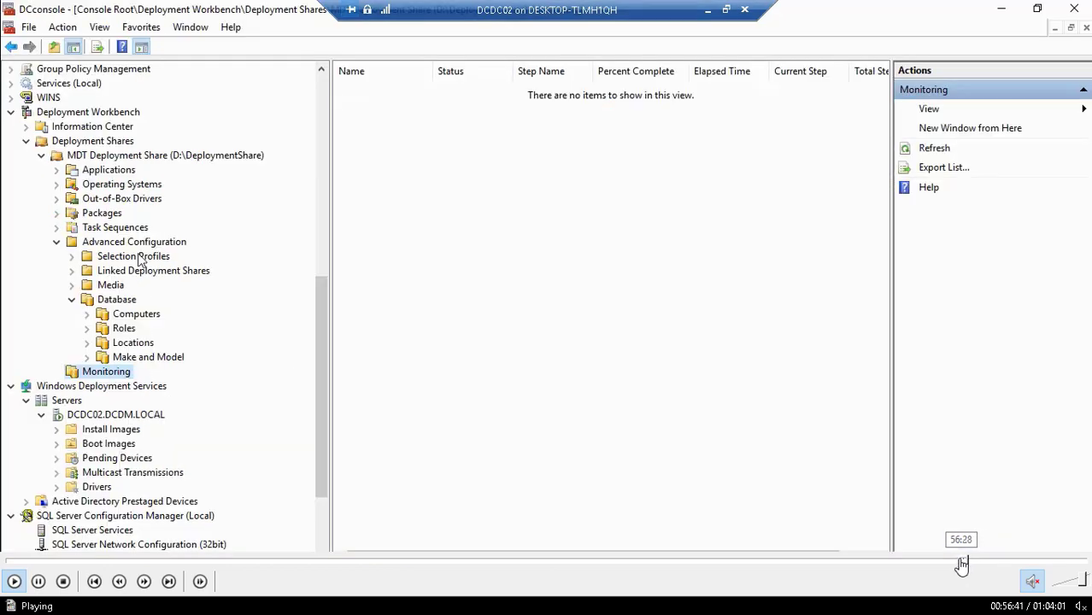
click(960, 564)
click(957, 564)
click(950, 565)
click(951, 564)
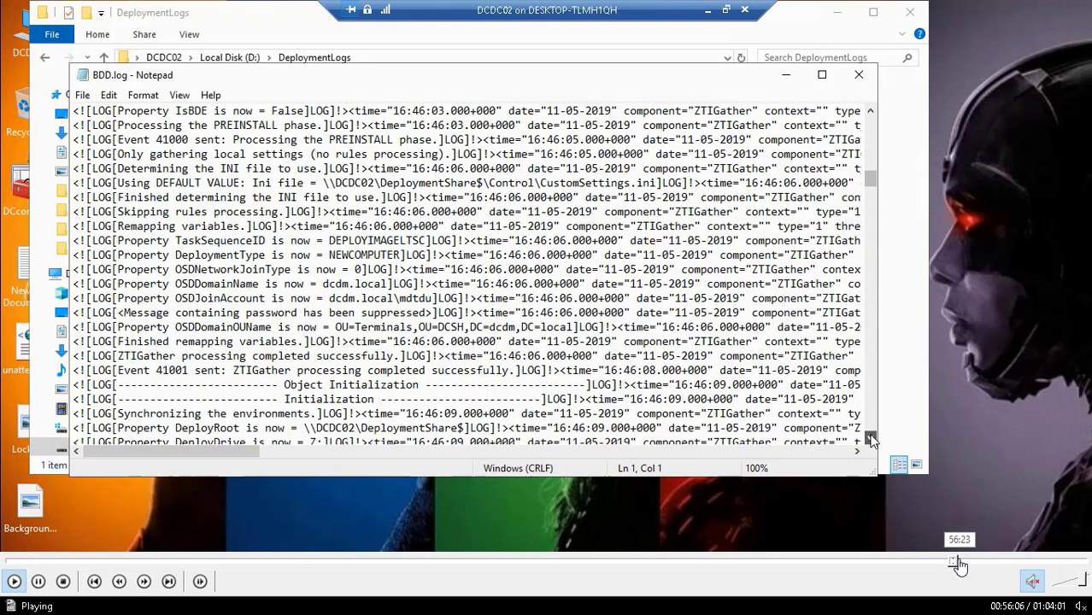
click(957, 564)
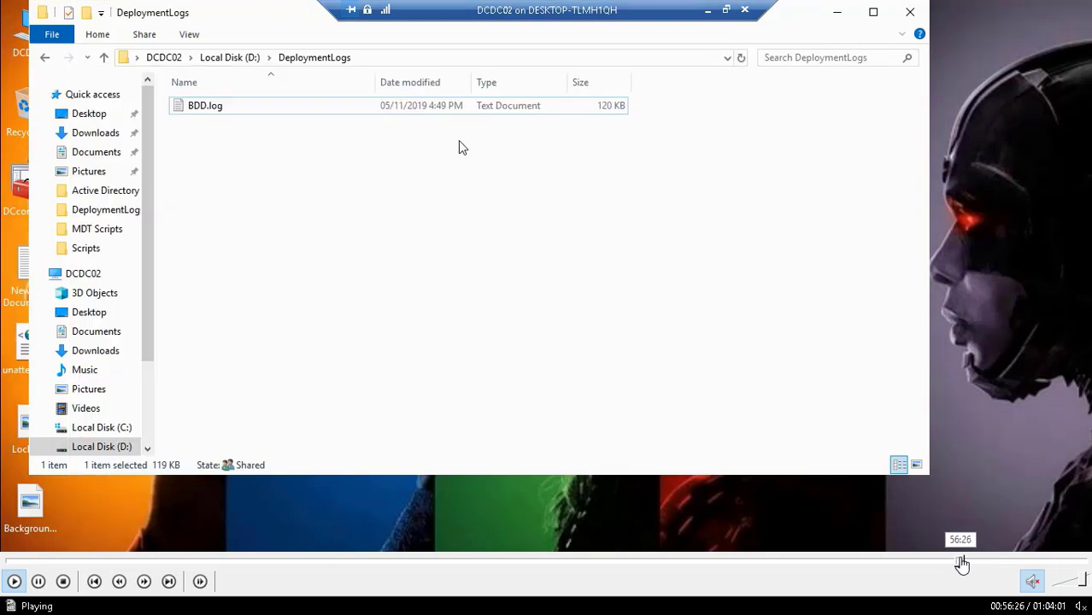
click(962, 564)
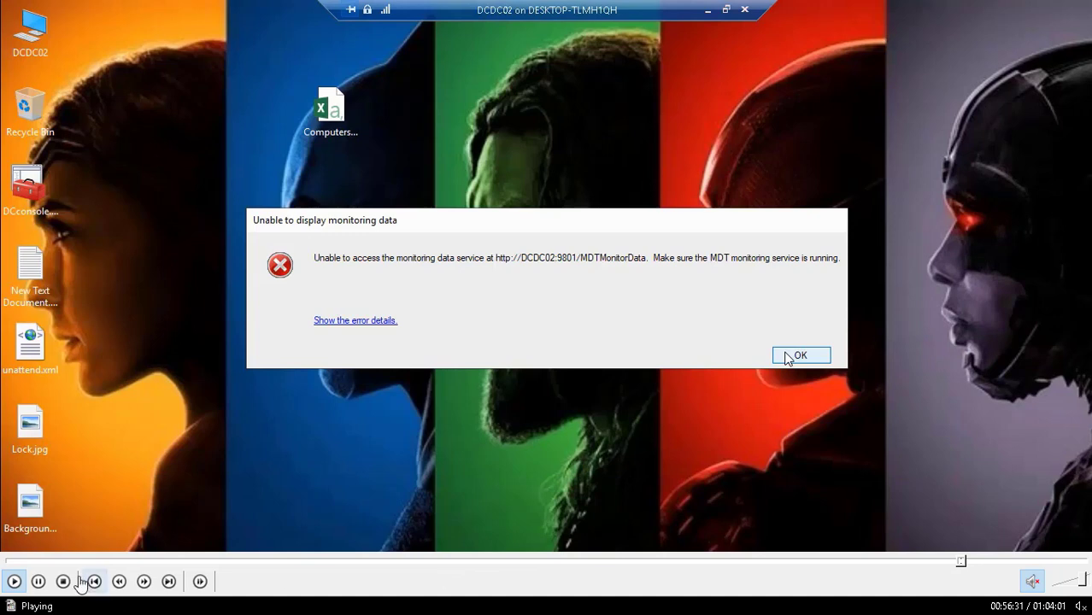
click(38, 581)
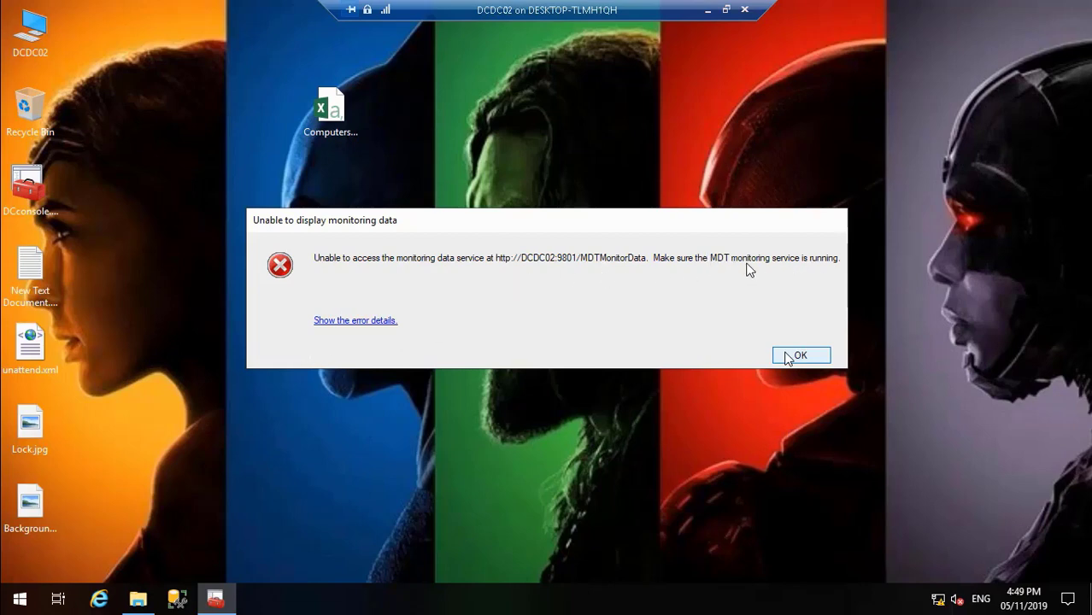
mouse_move(116, 609)
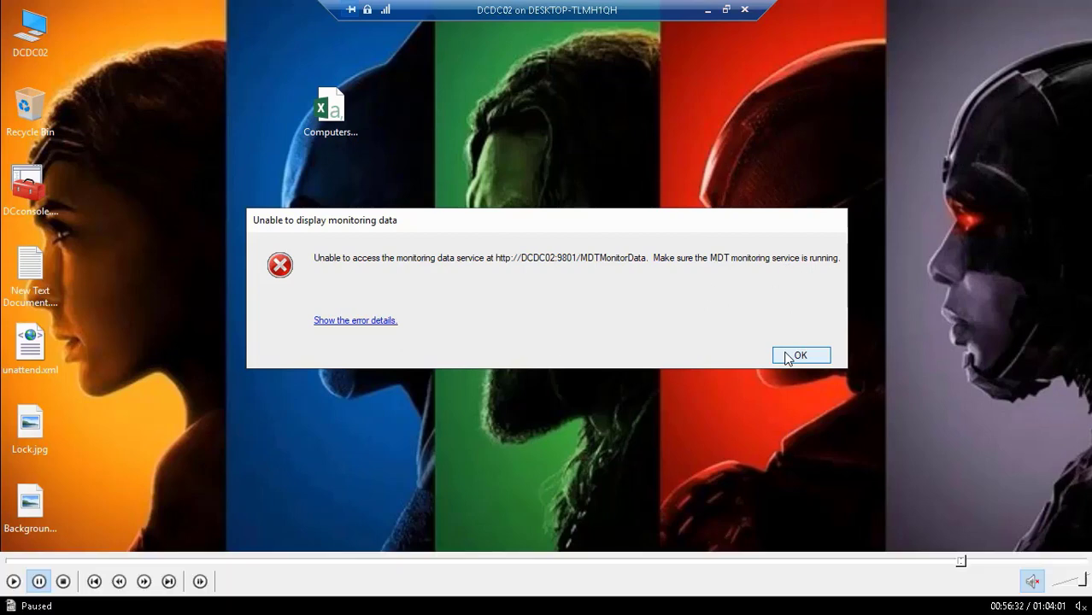
click(13, 583)
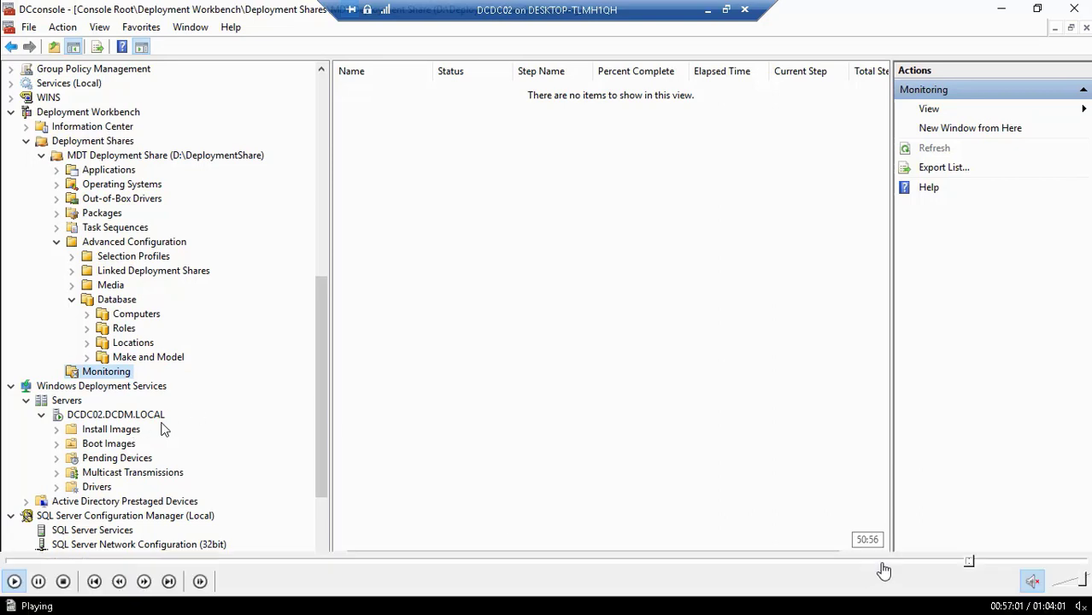
click(977, 563)
click(979, 564)
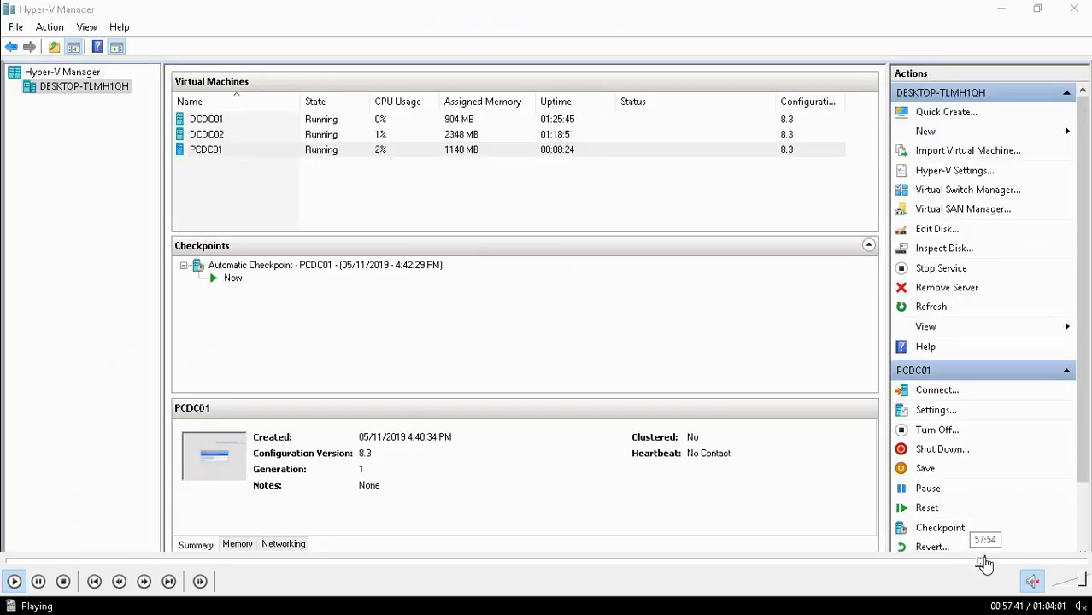
click(986, 564)
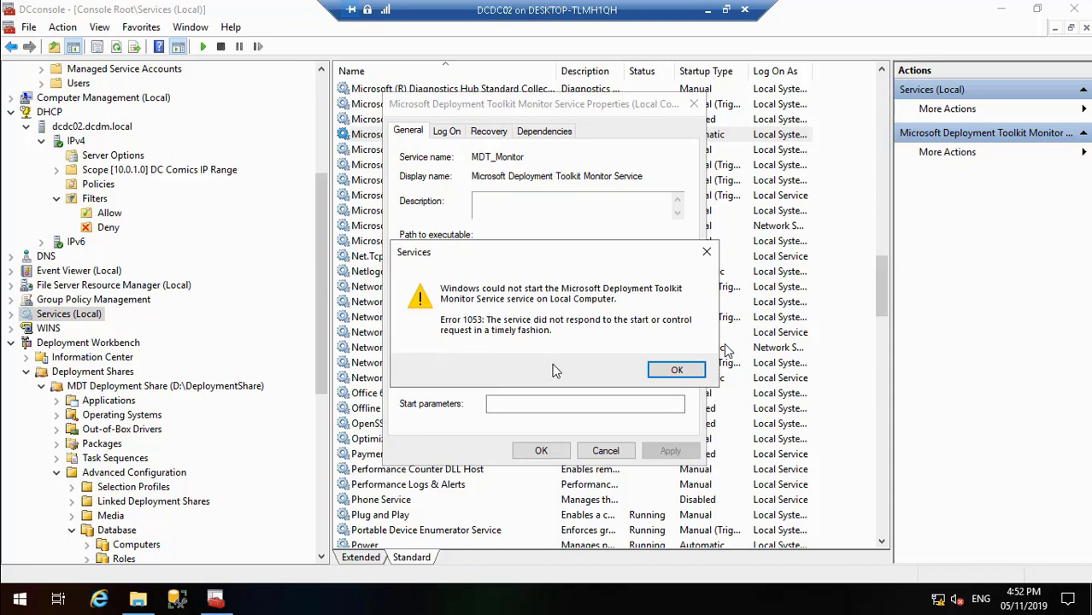
Step: Dismiss the service error and try again to start the Microsoft Deployment Toolkit Monitor Service from its properties
click(675, 373)
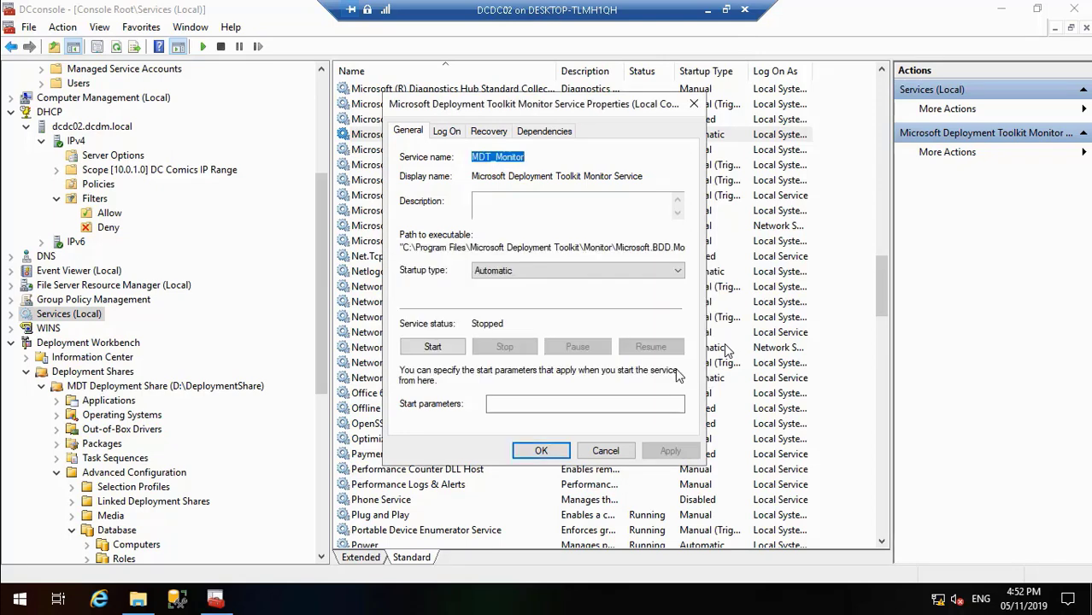
click(540, 452)
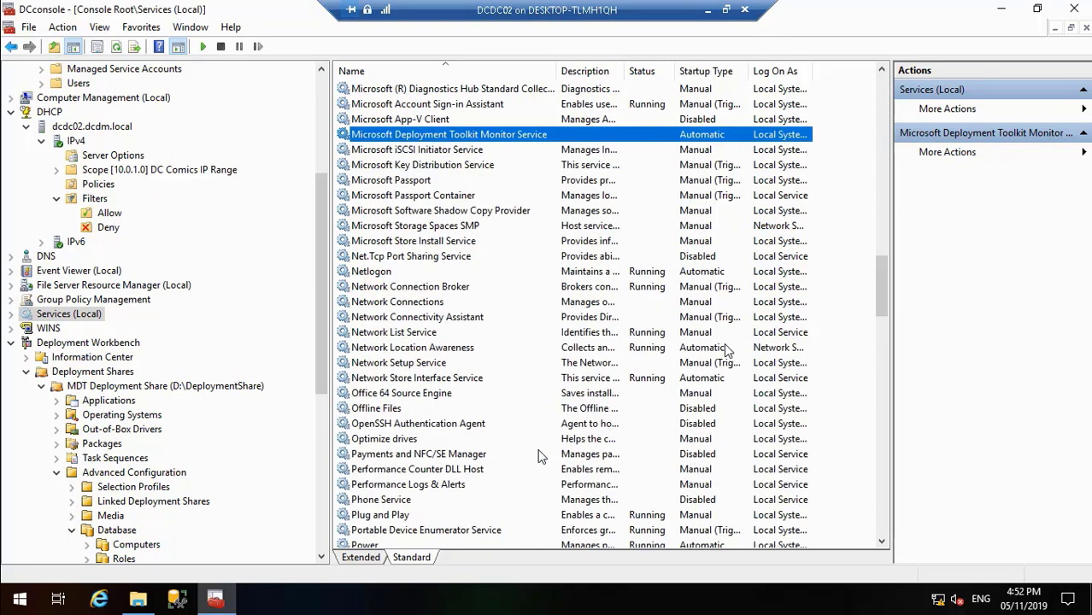
double_click(461, 135)
click(432, 347)
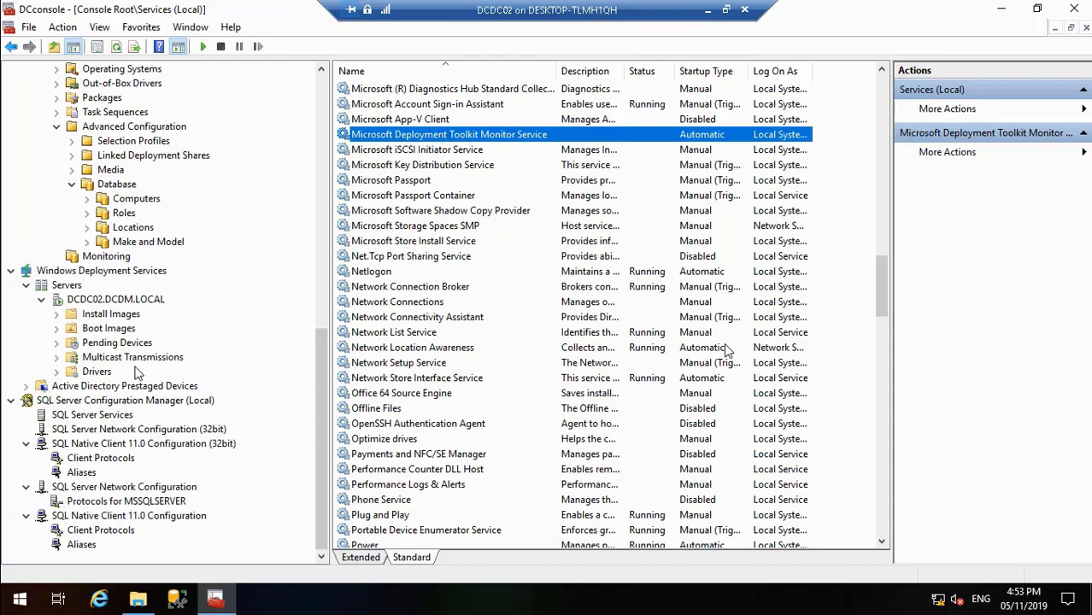
Step: Set the DCDC02 WDS server's PXE boot policy to require F12 for both known and unknown clients, and apply it
right_click(143, 302)
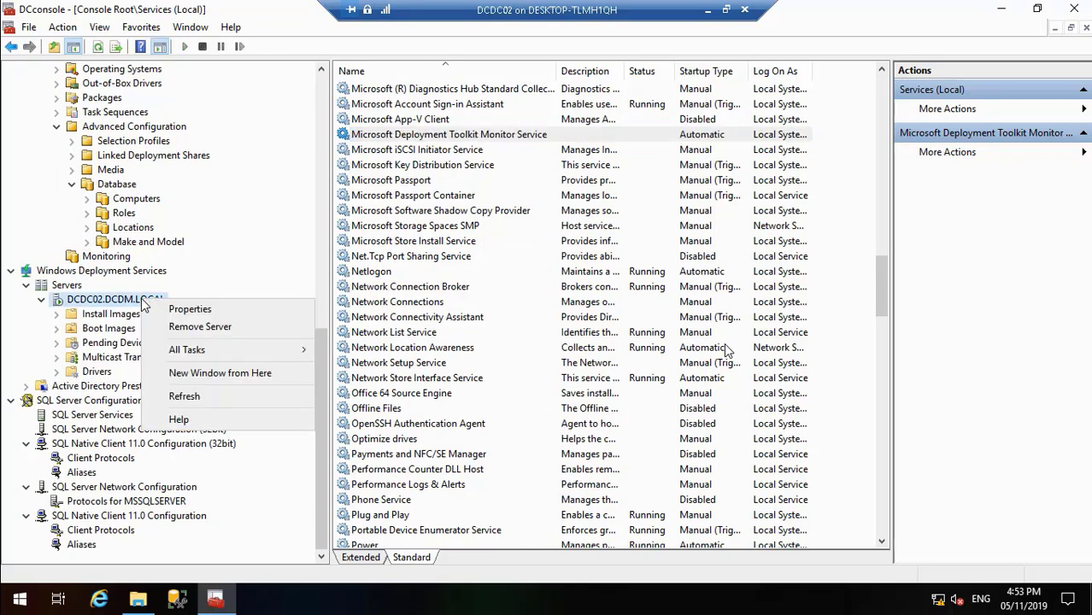
click(171, 308)
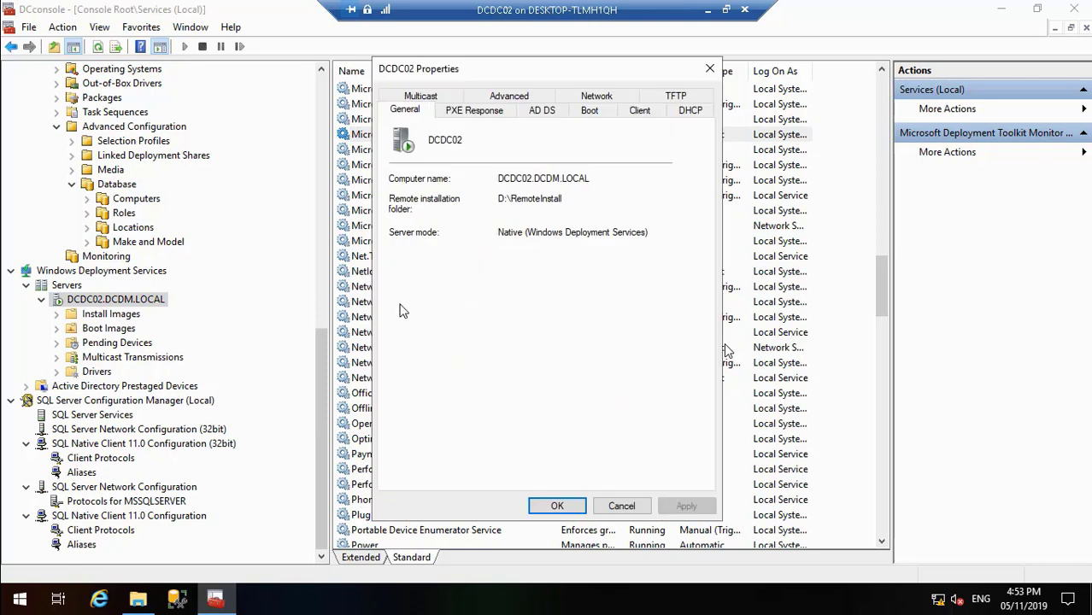
click(595, 114)
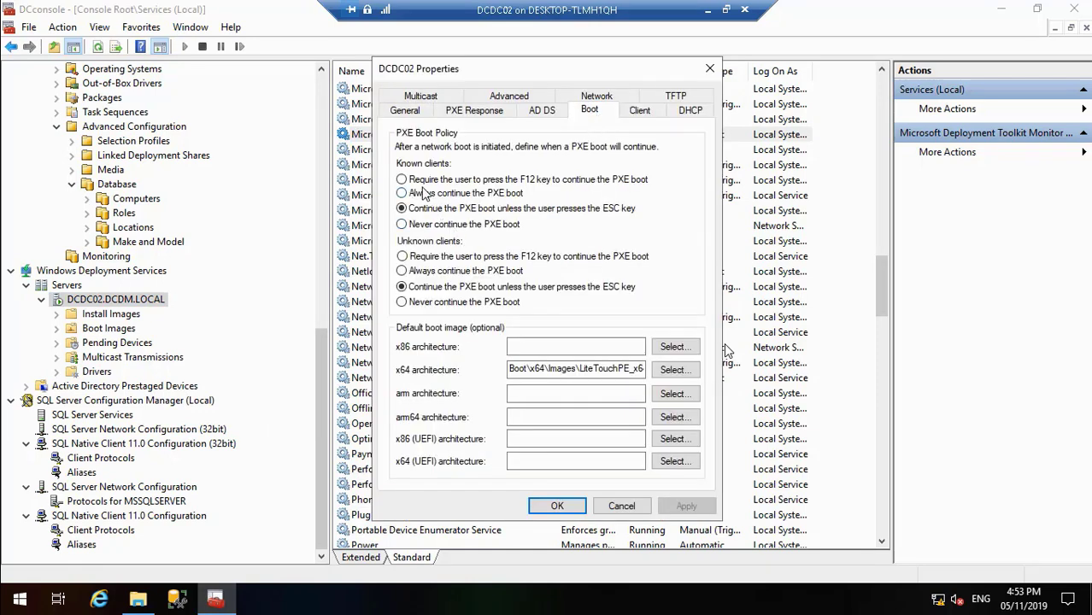
click(413, 181)
click(425, 258)
click(693, 508)
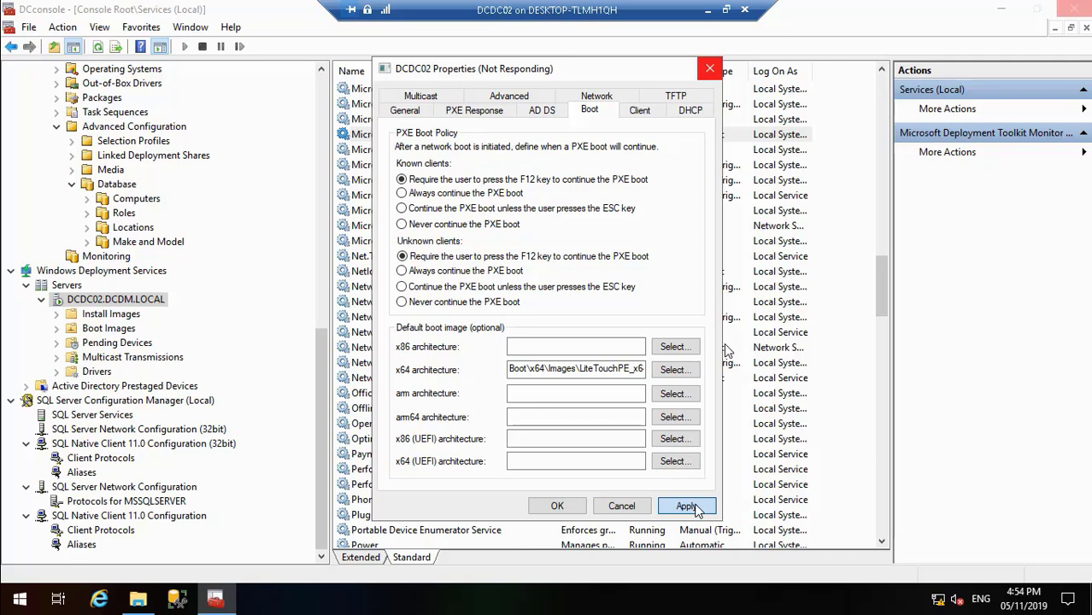
Step: Skip the video playback forward in stages past the unresponsive DCDC02 properties dialog, to beyond 01:01:56
mouse_move(991, 585)
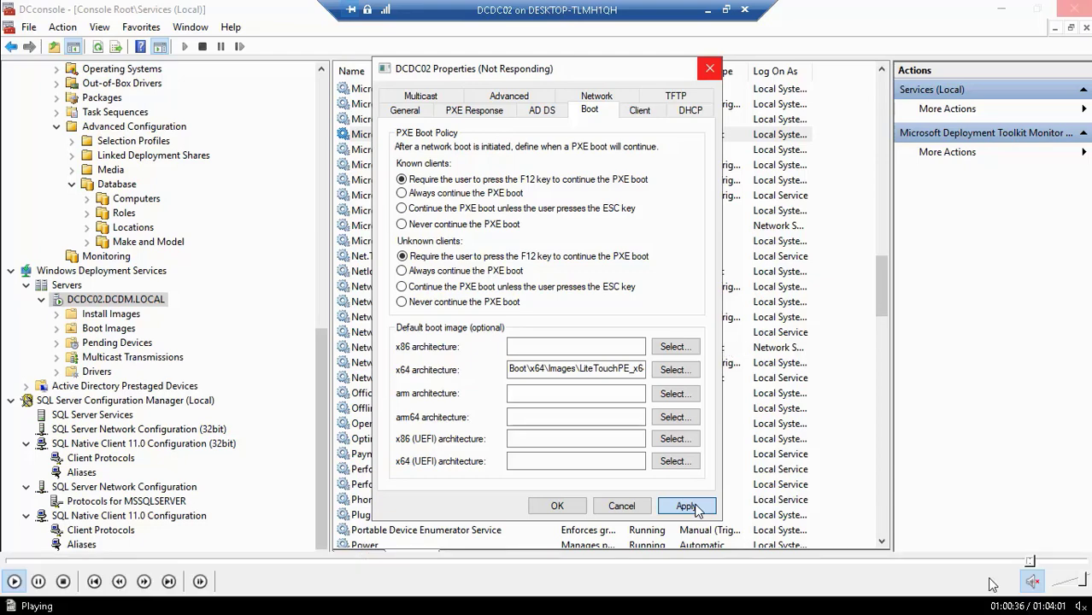
click(1033, 561)
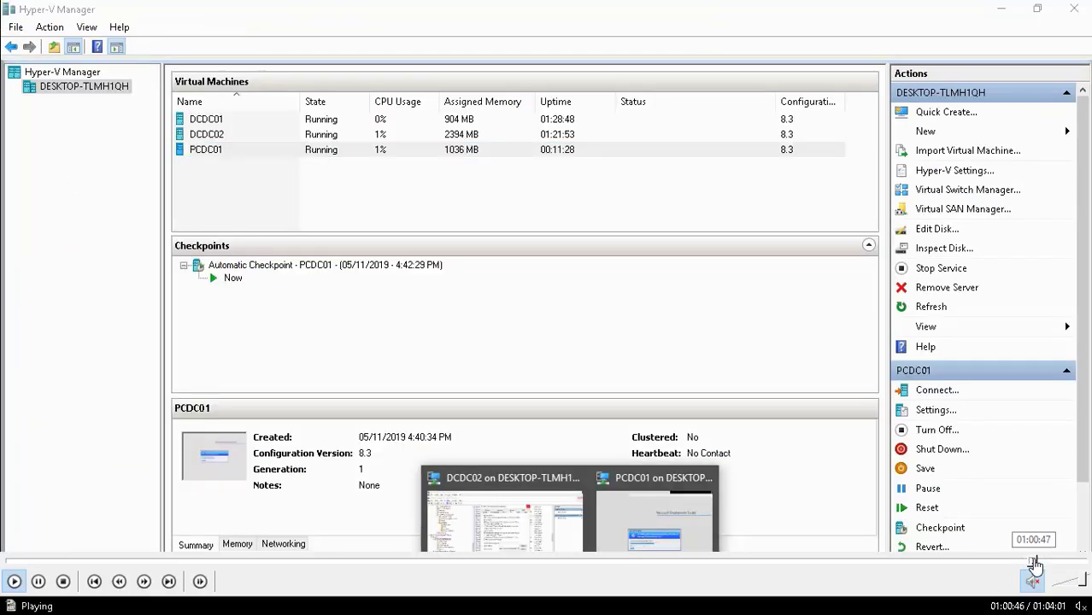
click(1036, 562)
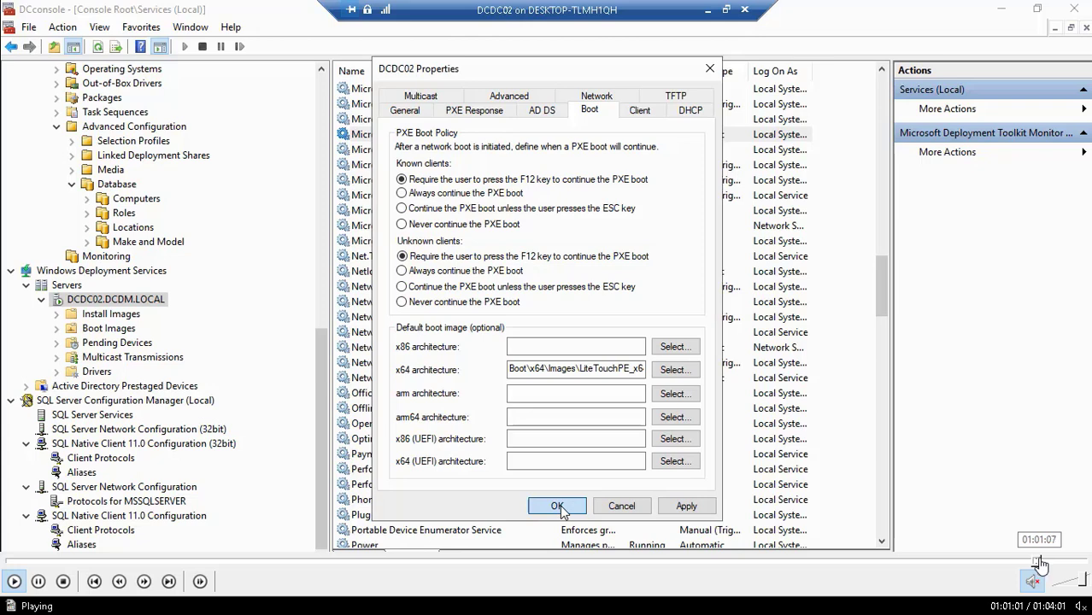
click(1040, 561)
click(1048, 562)
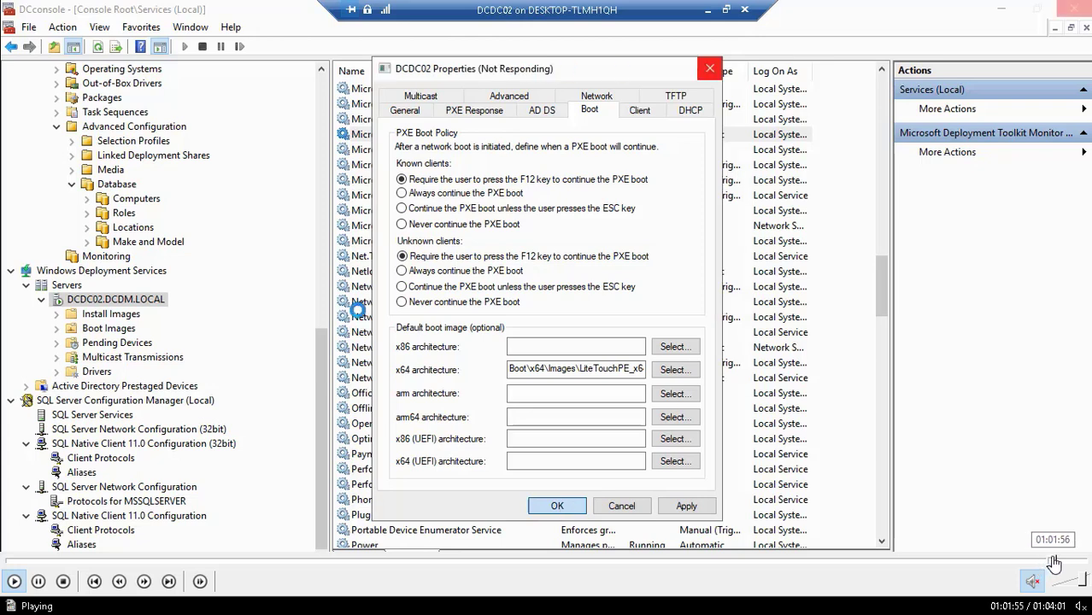
click(1057, 562)
click(1059, 562)
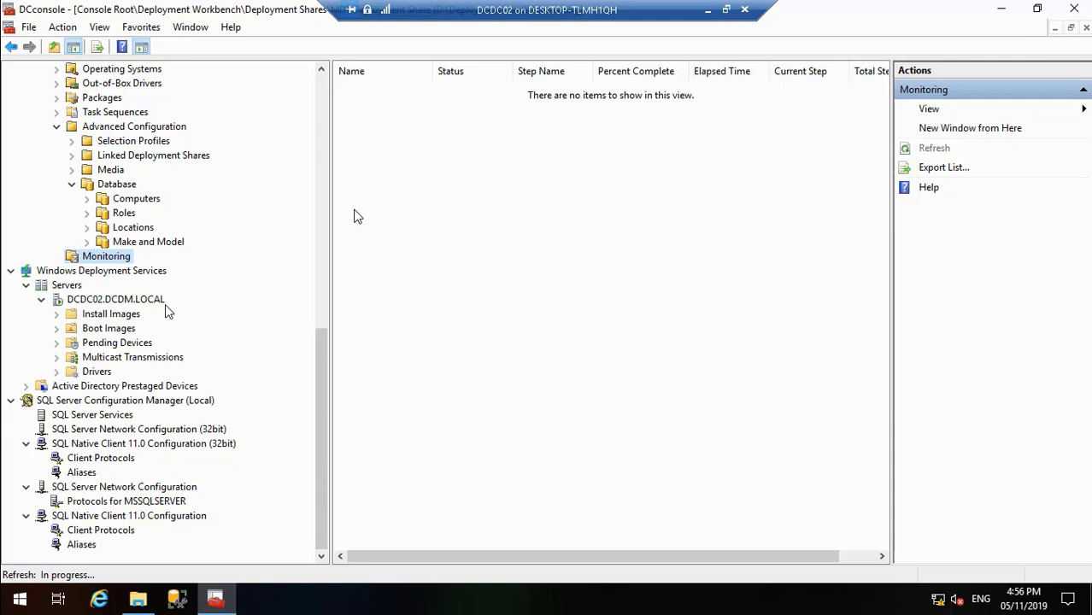
Step: Continue playing Video11.mp4 to its end at 01:04:01 and close the video player
mouse_move(571, 601)
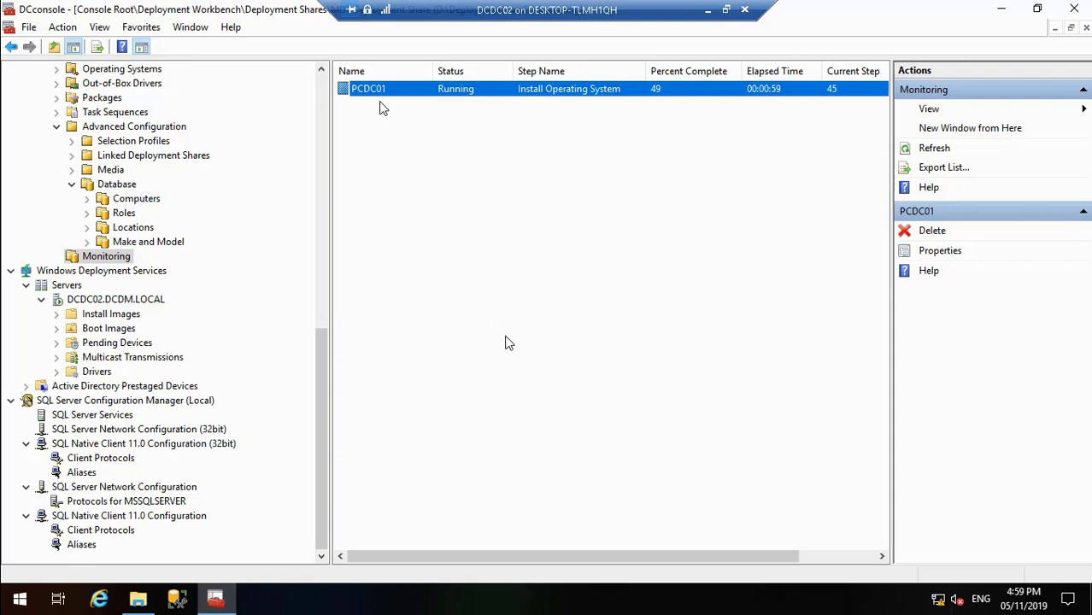
mouse_move(326, 565)
click(12, 581)
mouse_move(858, 587)
mouse_move(1078, 565)
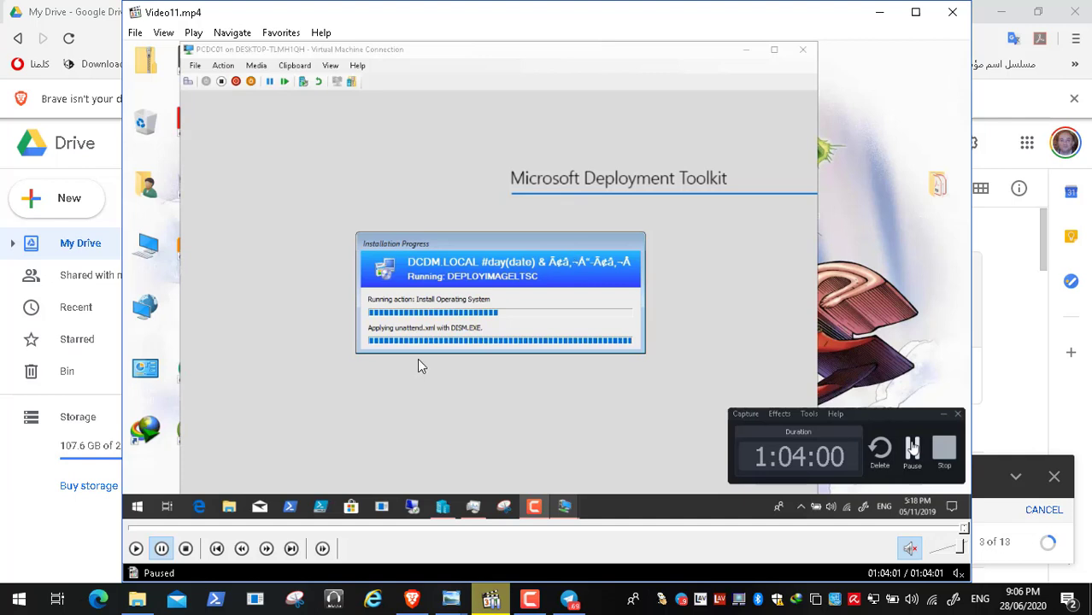
click(955, 12)
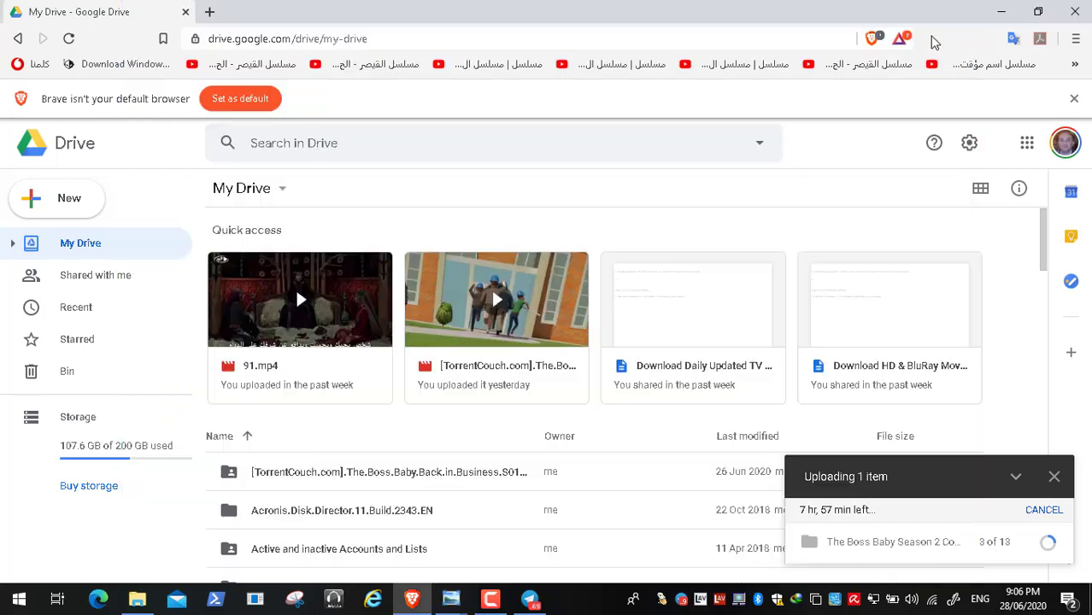